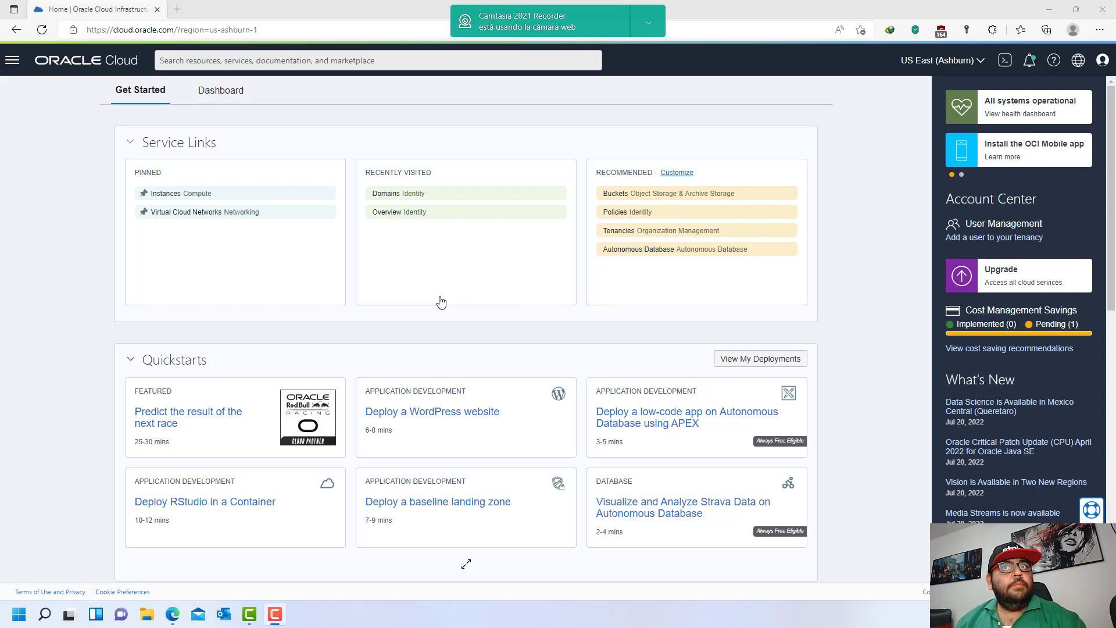
- Go to Identity & Security > Domains > Default and show its Users page
left_click(13, 61)
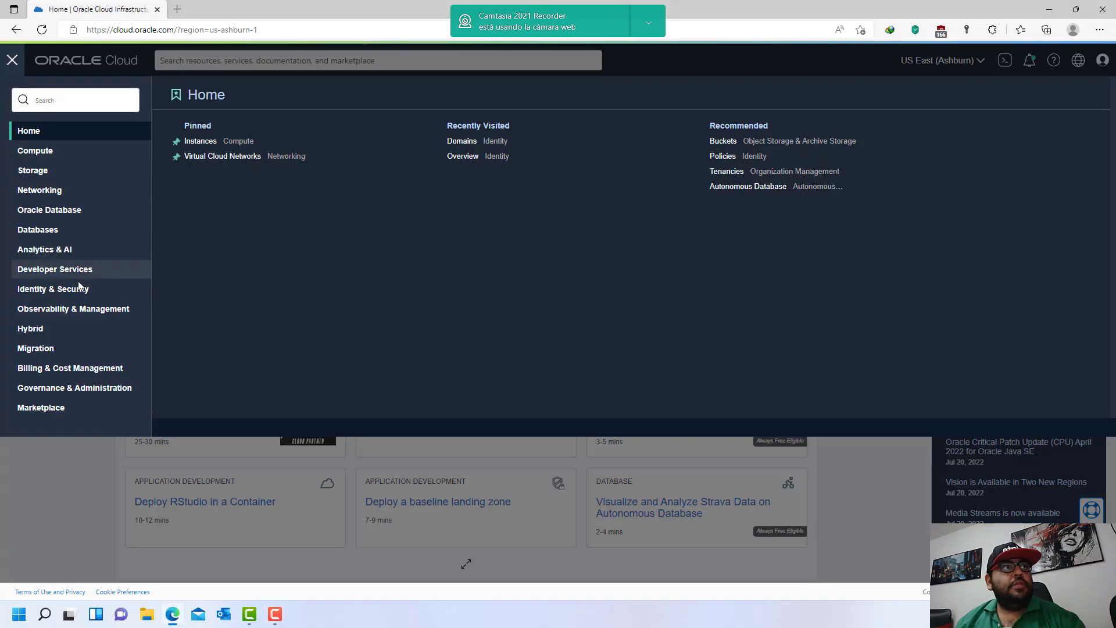
left_click(62, 289)
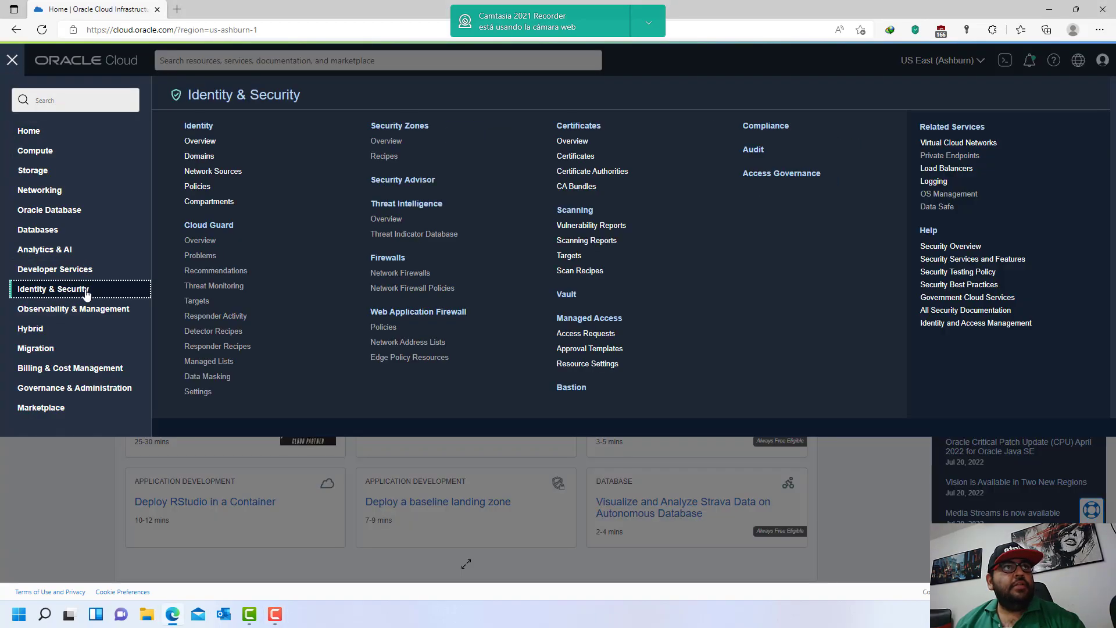
left_click(200, 142)
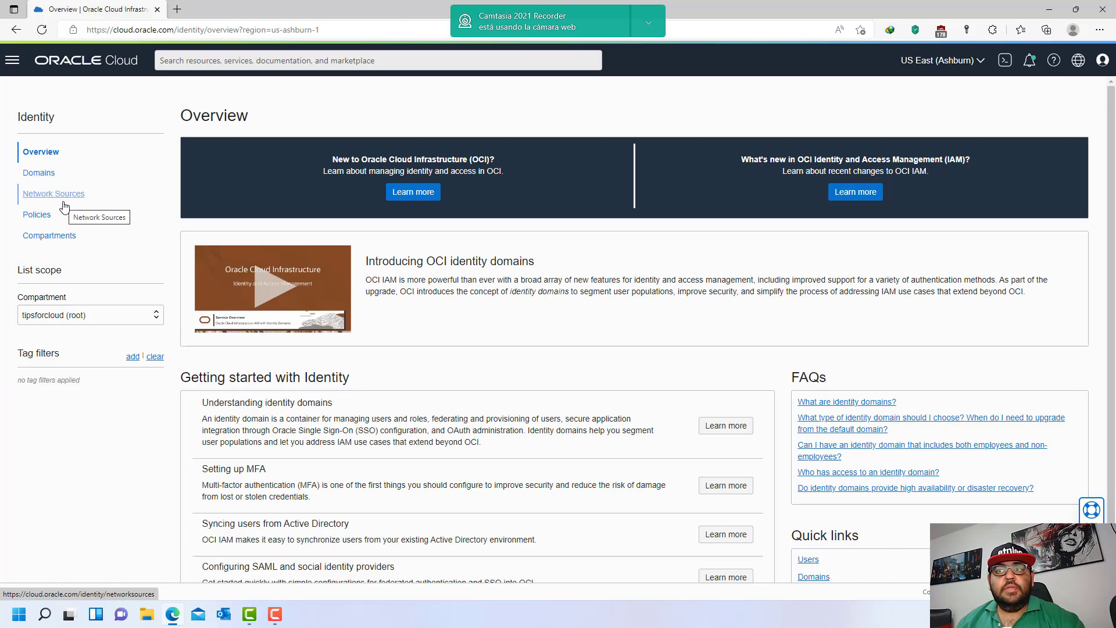
left_click(45, 176)
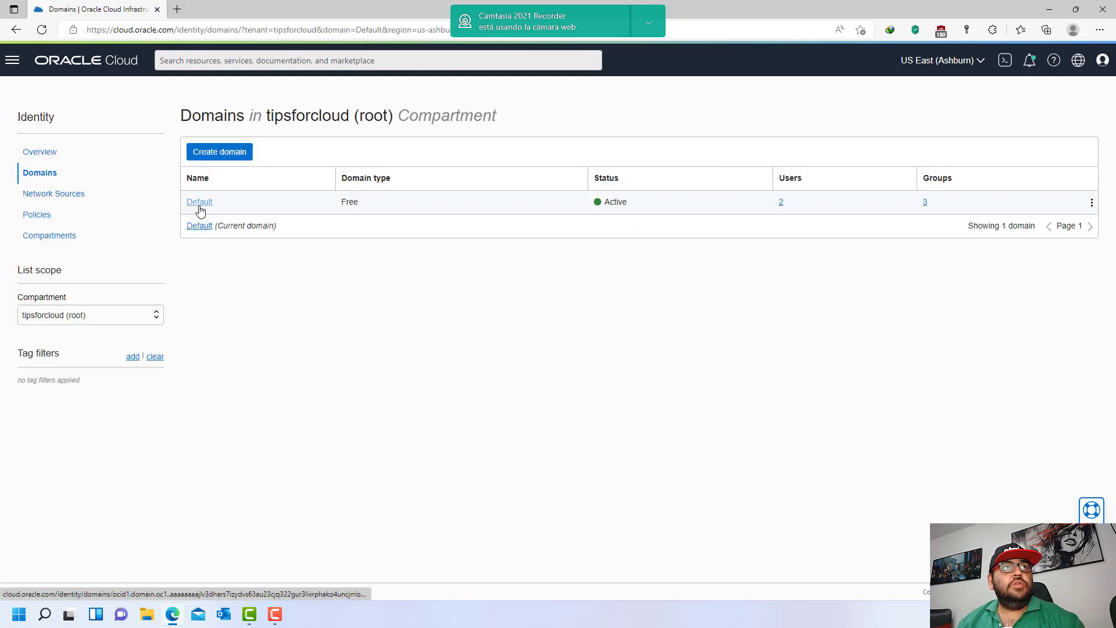
left_click(201, 205)
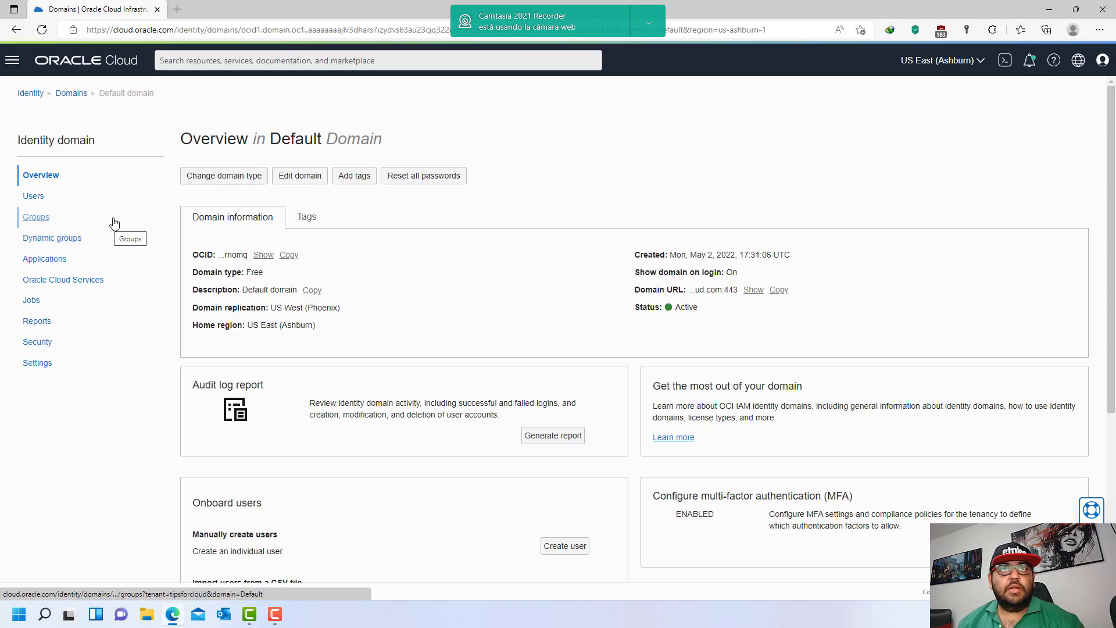
left_click(34, 196)
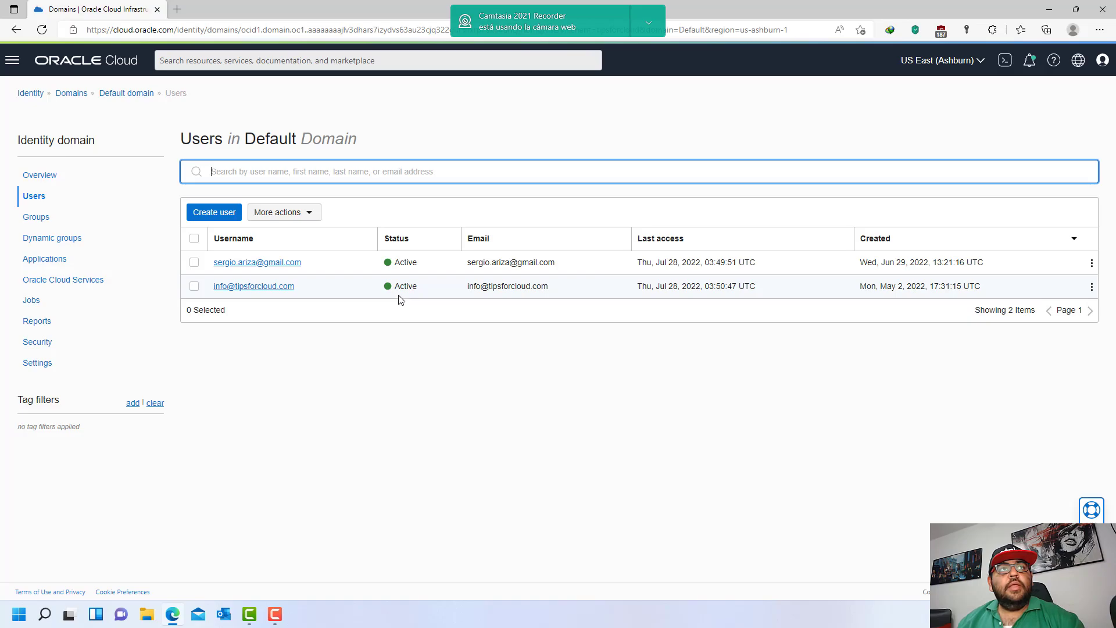
- Open the Create user form and tick the All Domain Users group
left_click(227, 214)
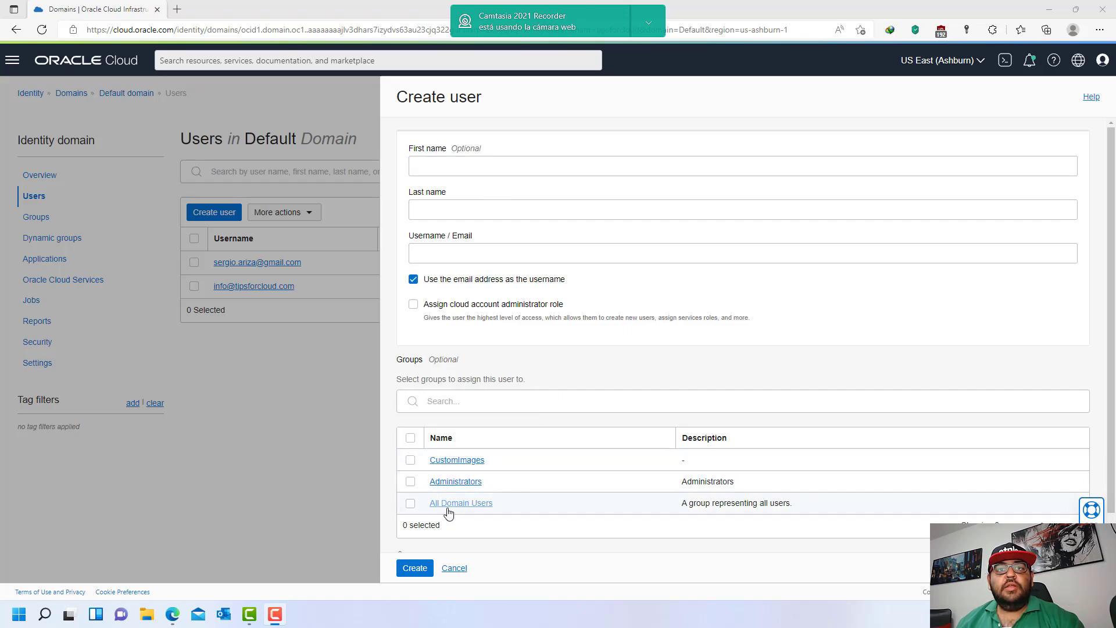
left_click(411, 503)
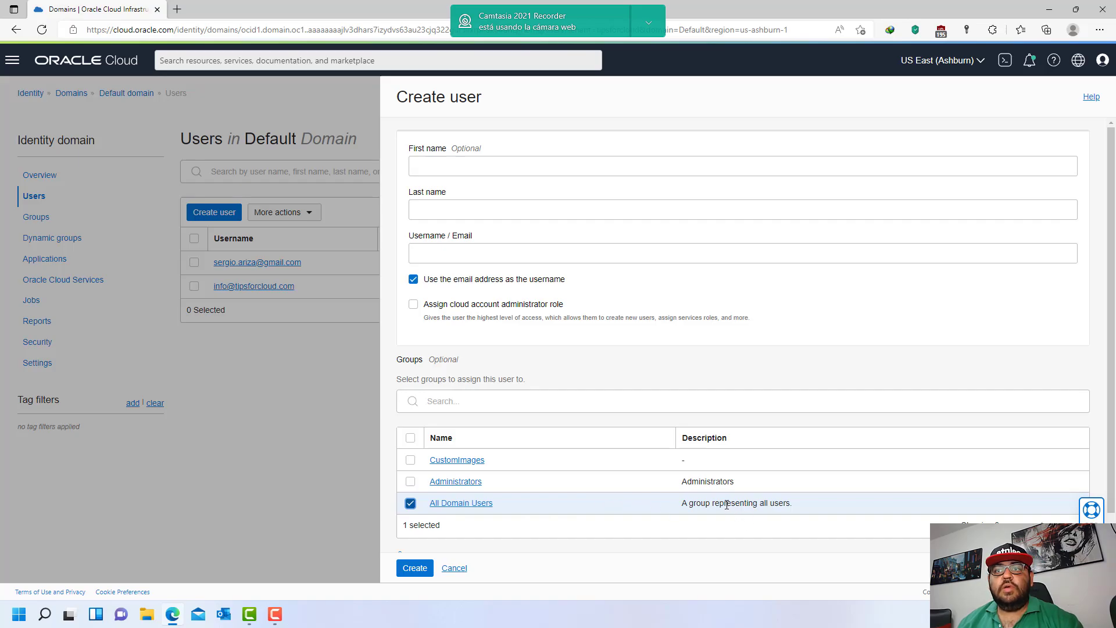
left_click_drag(727, 503, 797, 509)
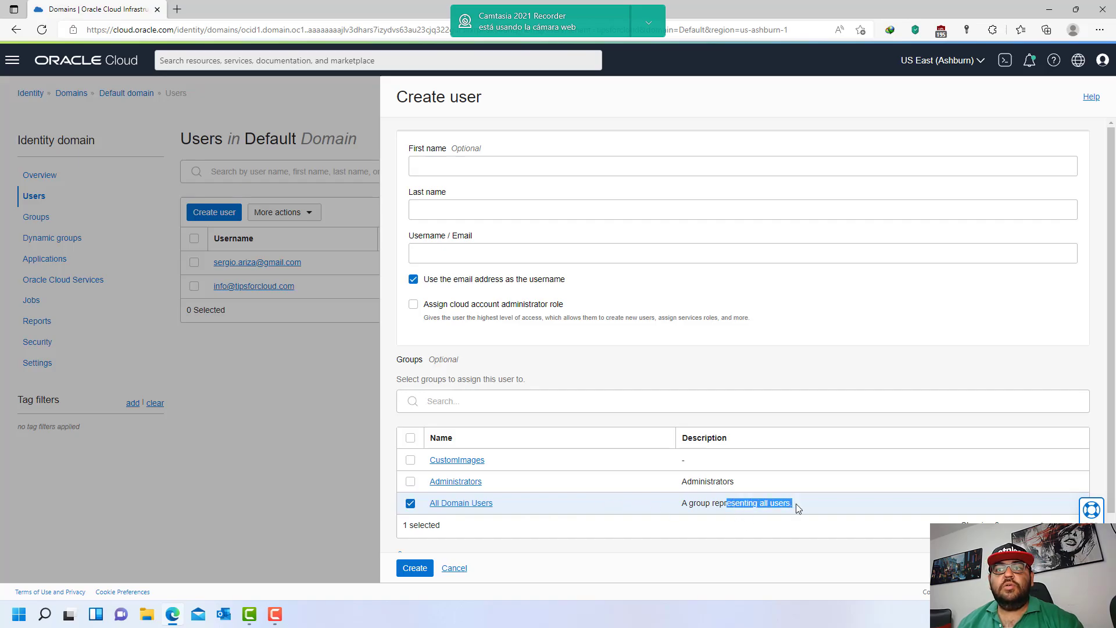
left_click(749, 505)
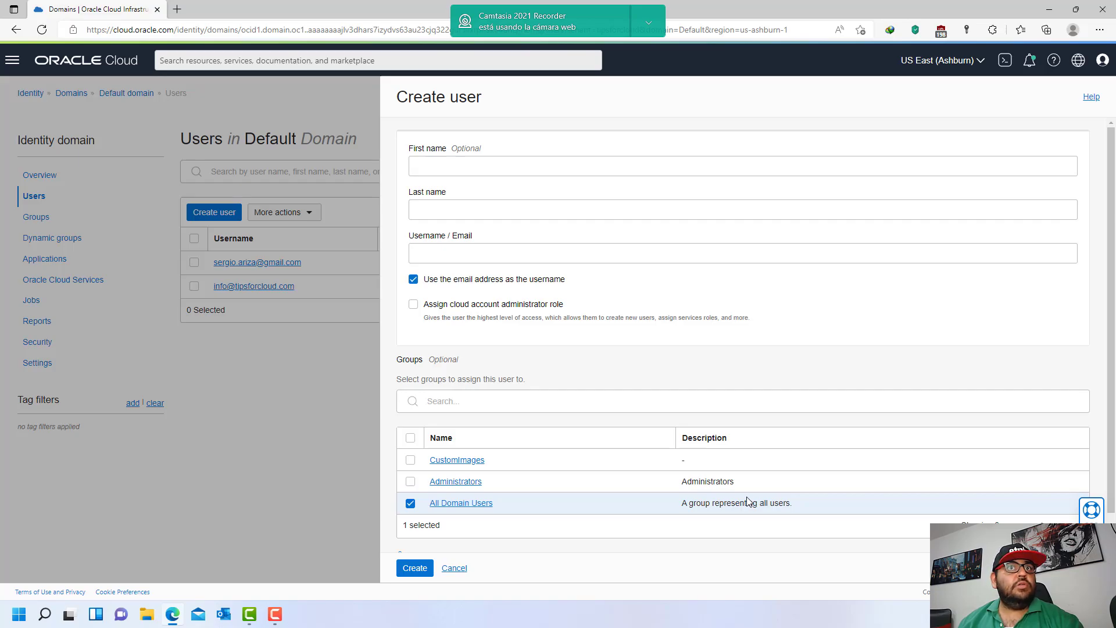
left_click_drag(696, 505, 803, 504)
left_click(803, 504)
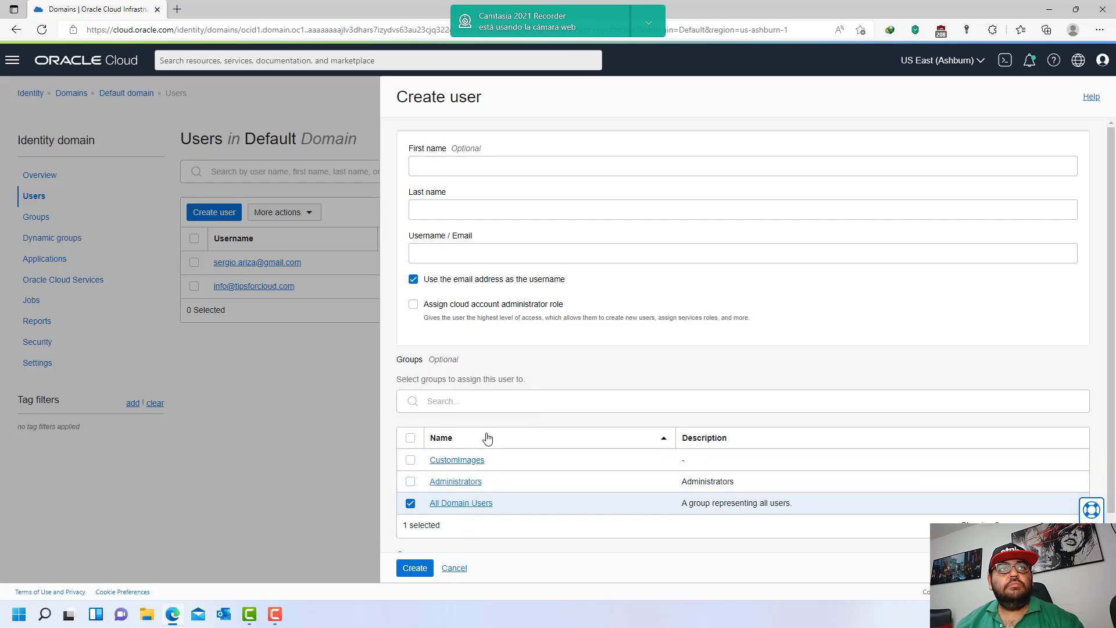
- Enter the new user's first name, last name and e-mail as username
left_click(488, 169)
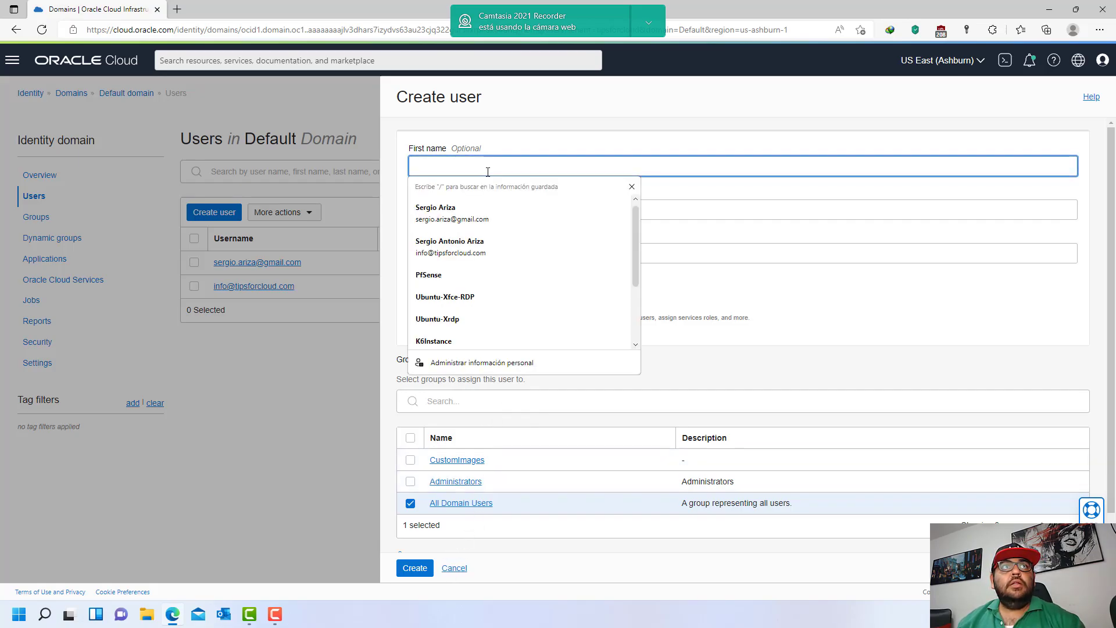
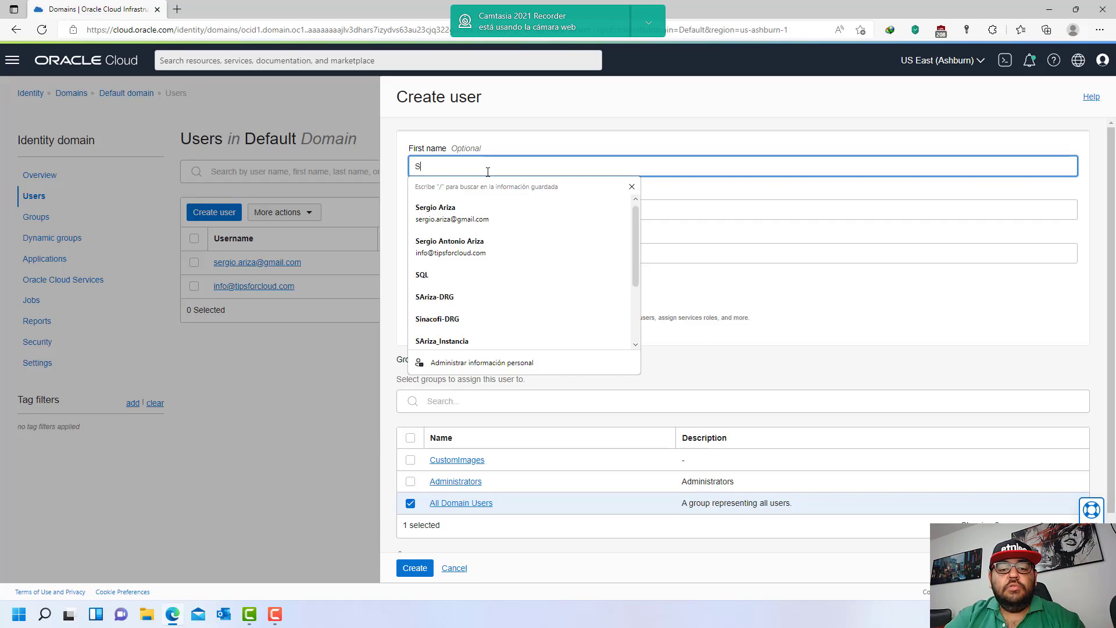
key("Tab")
key("Tab")
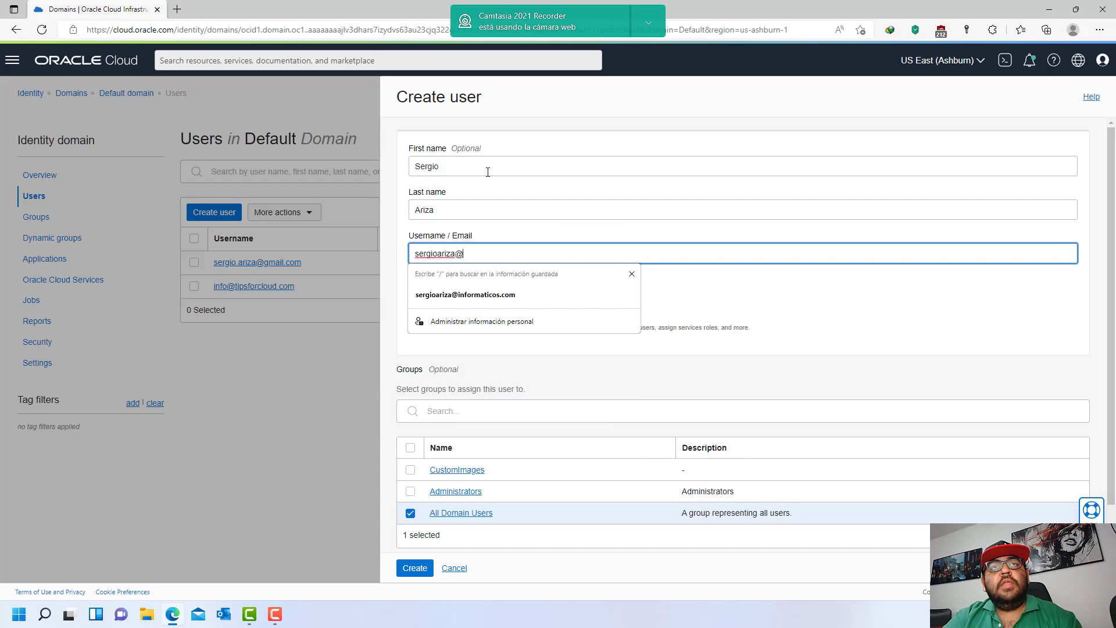
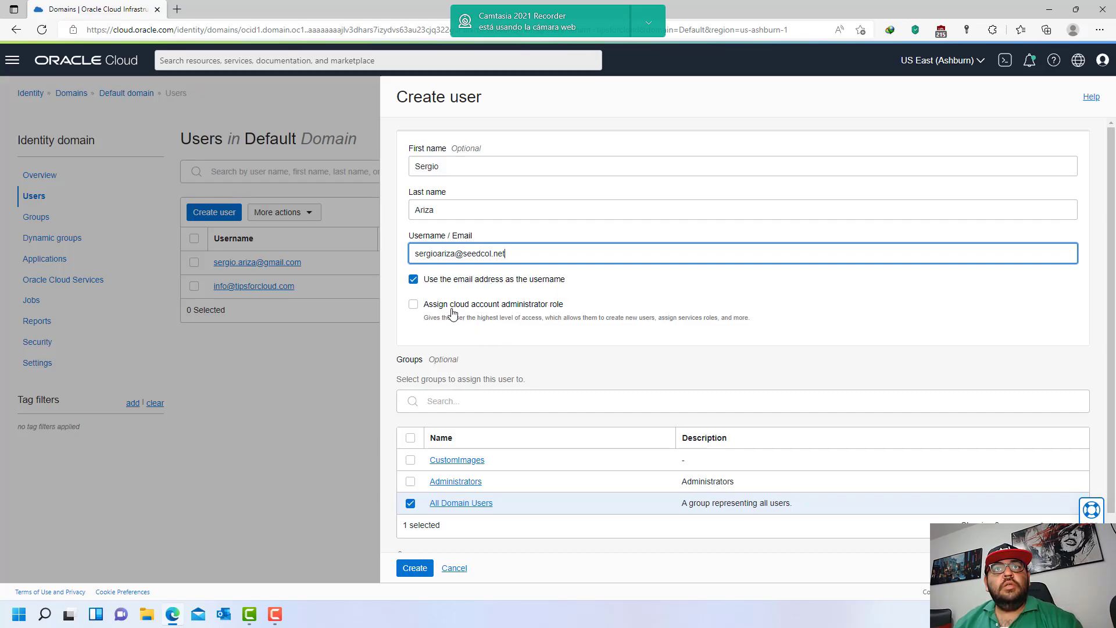
- Untick All Domain Users and create the user, leaving it with no groups
left_click(410, 503)
scroll(512, 503, "down", 1)
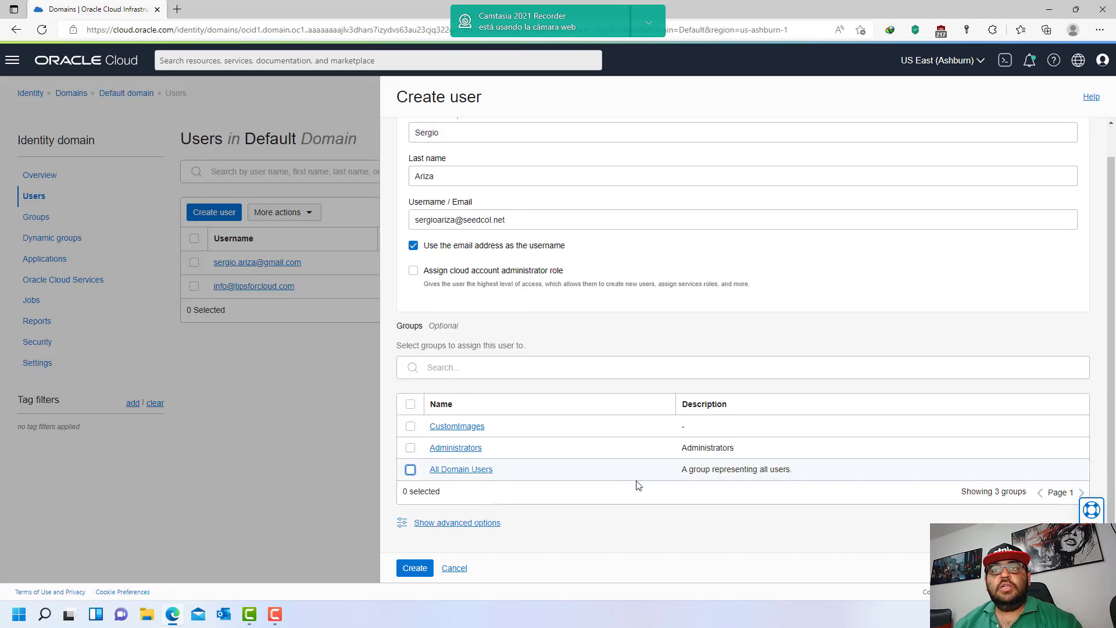
left_click(418, 570)
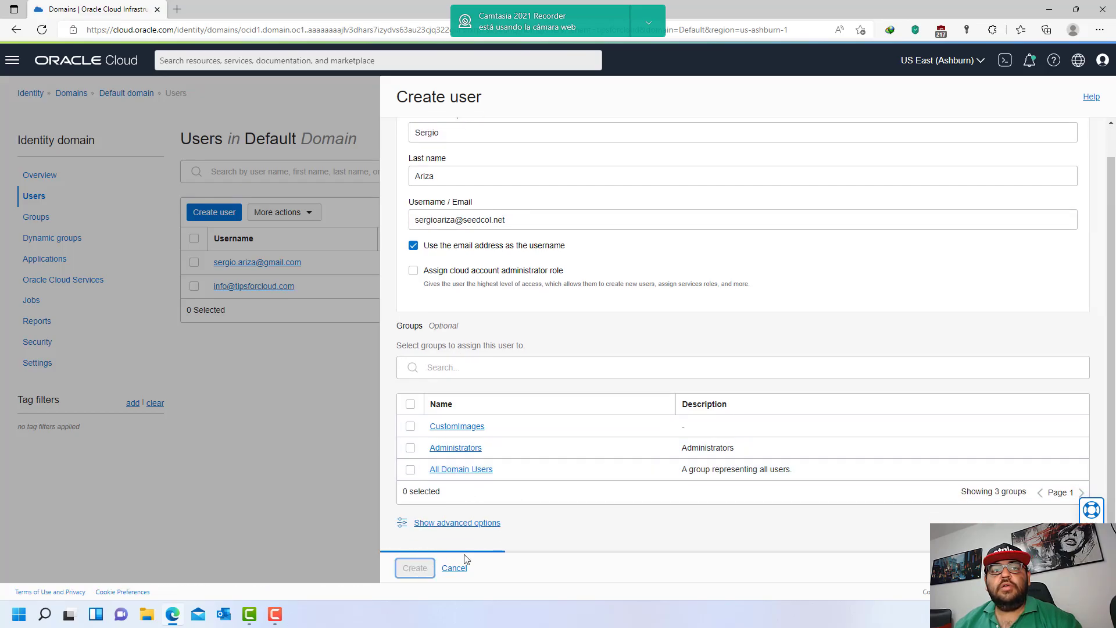
scroll(523, 460, "down", 2)
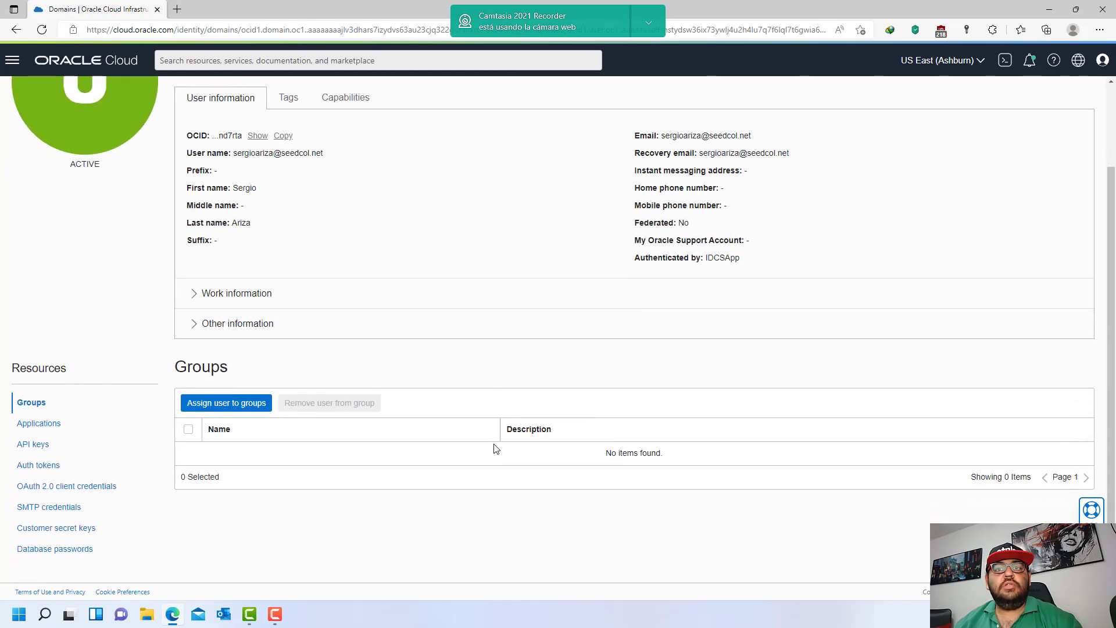
left_click_drag(610, 449, 672, 452)
left_click(673, 452)
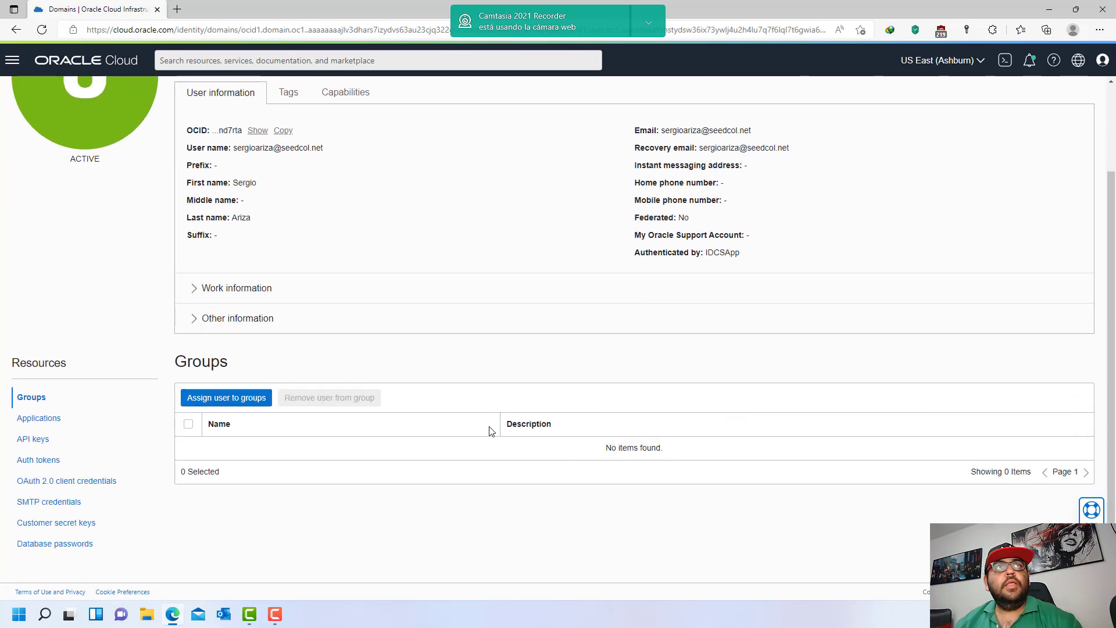
scroll(453, 428, "up", 2)
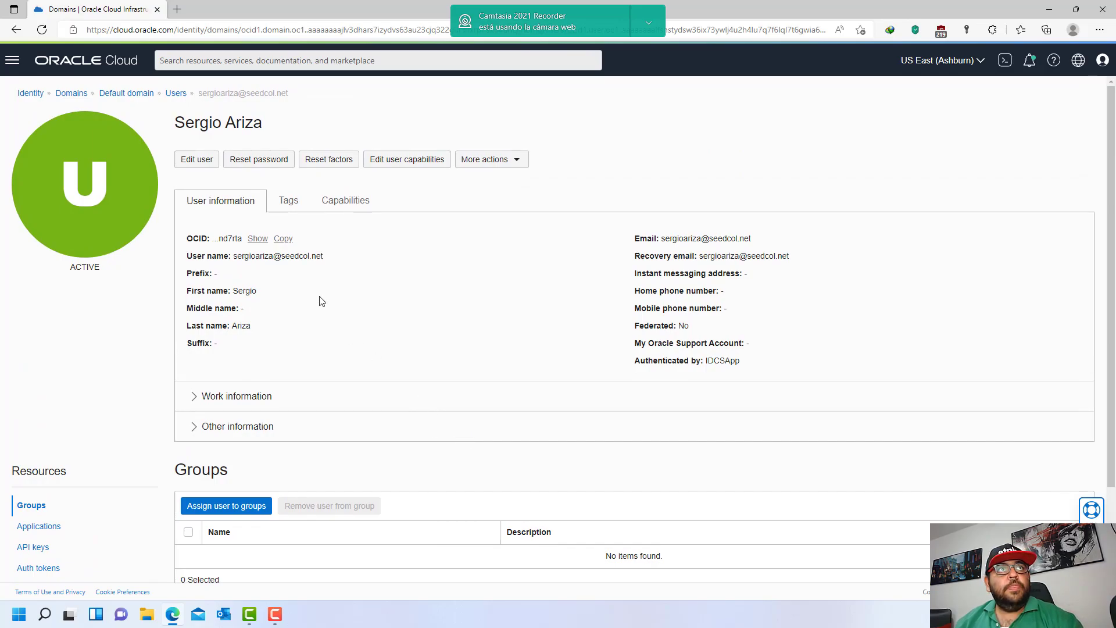
- In Mail, open Oracle's welcome e-mail in the new user's mailbox and follow the activation link
left_click(198, 614)
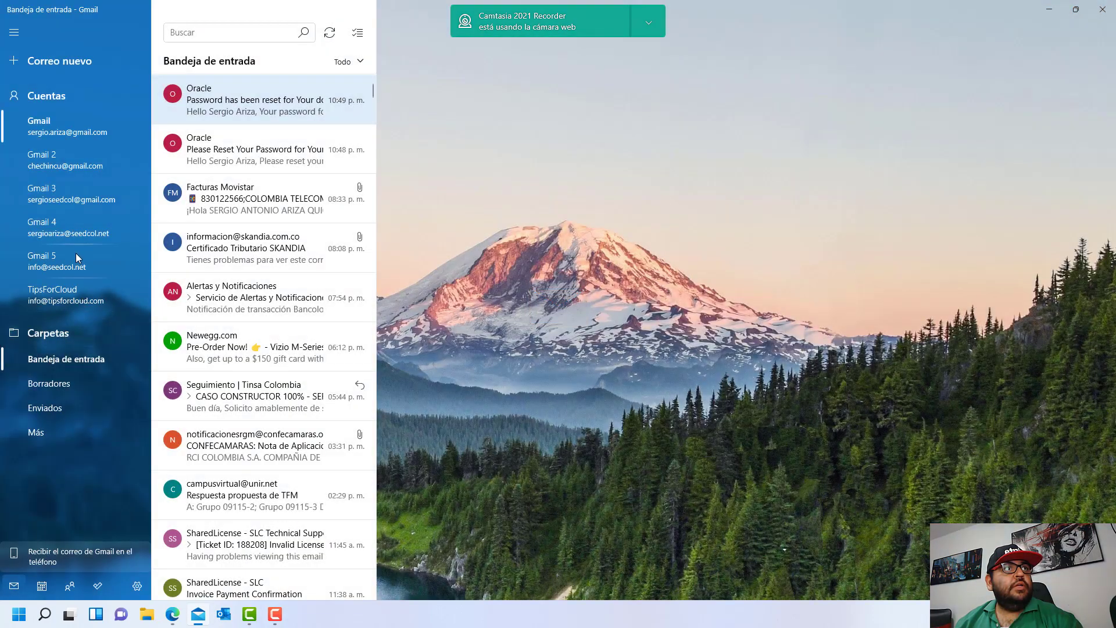
left_click(87, 227)
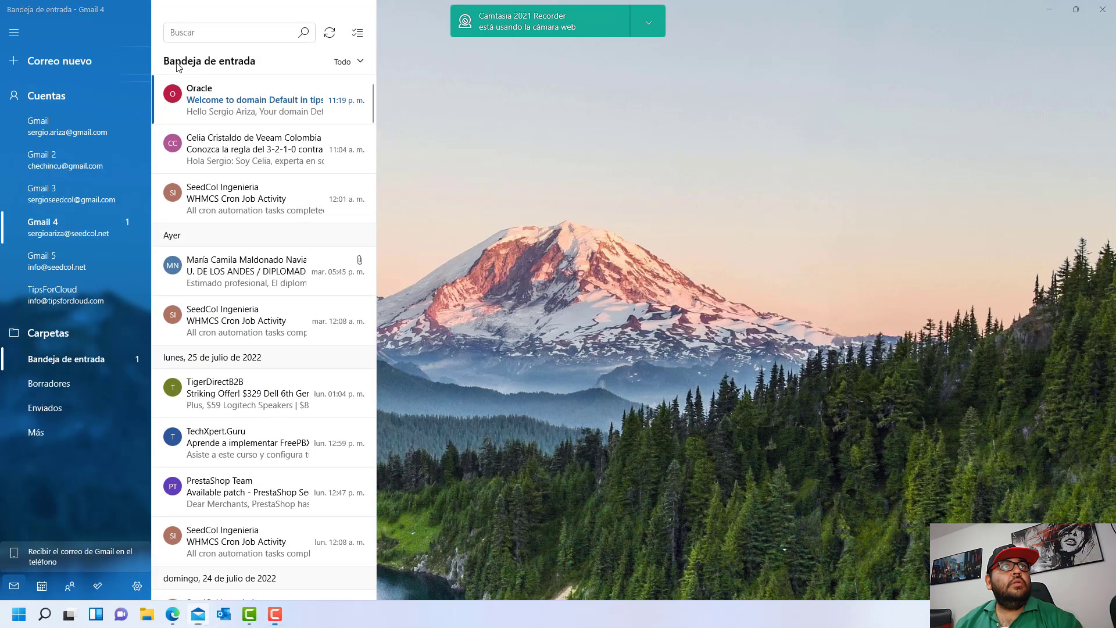
left_click(227, 102)
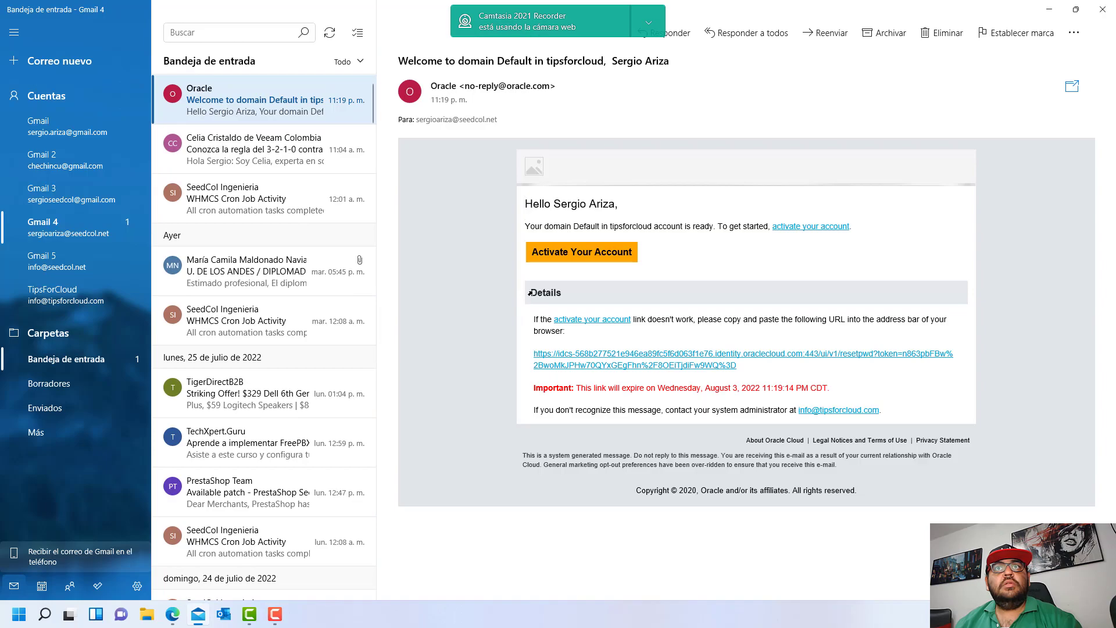
left_click(617, 256)
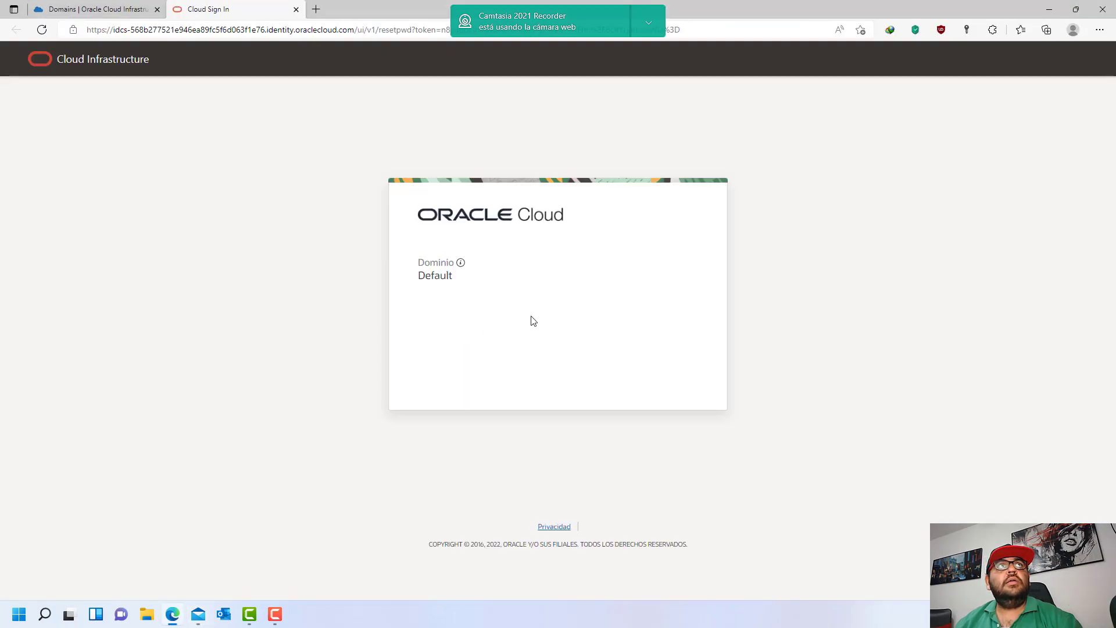
- Close the reset-password page and reopen the activation link via right-click Abrir vínculo
left_click(296, 10)
left_click(198, 614)
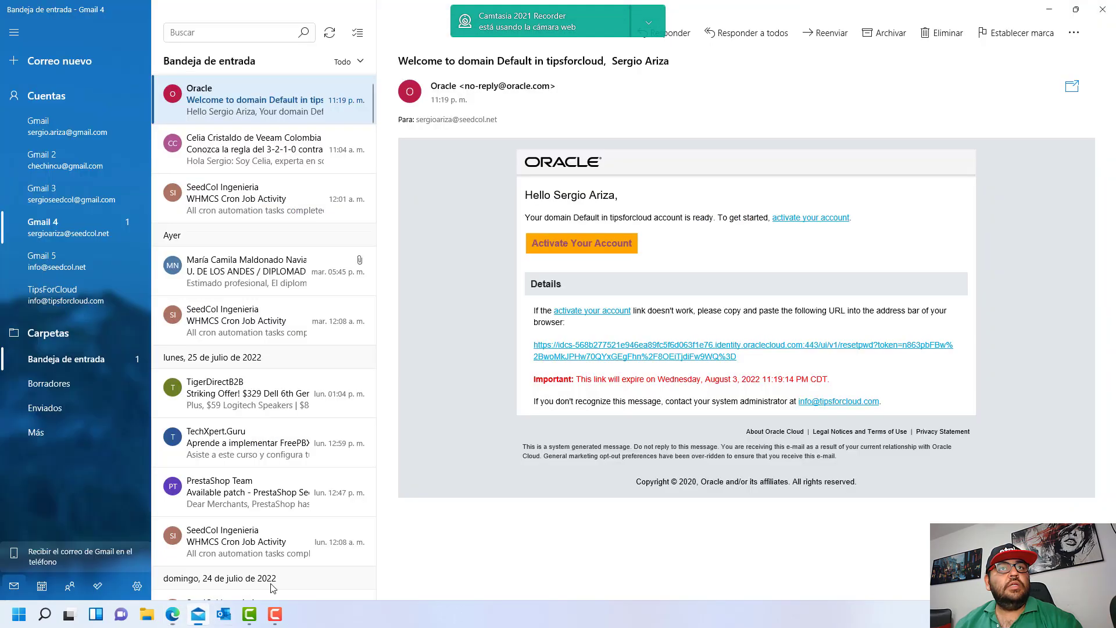
right_click(613, 240)
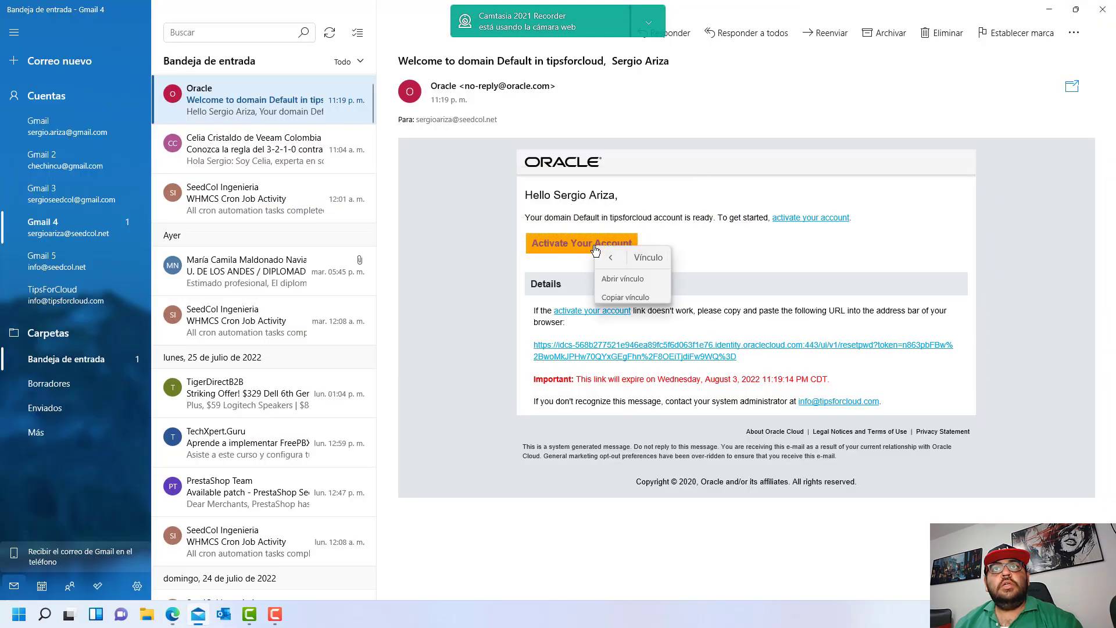
left_click(605, 284)
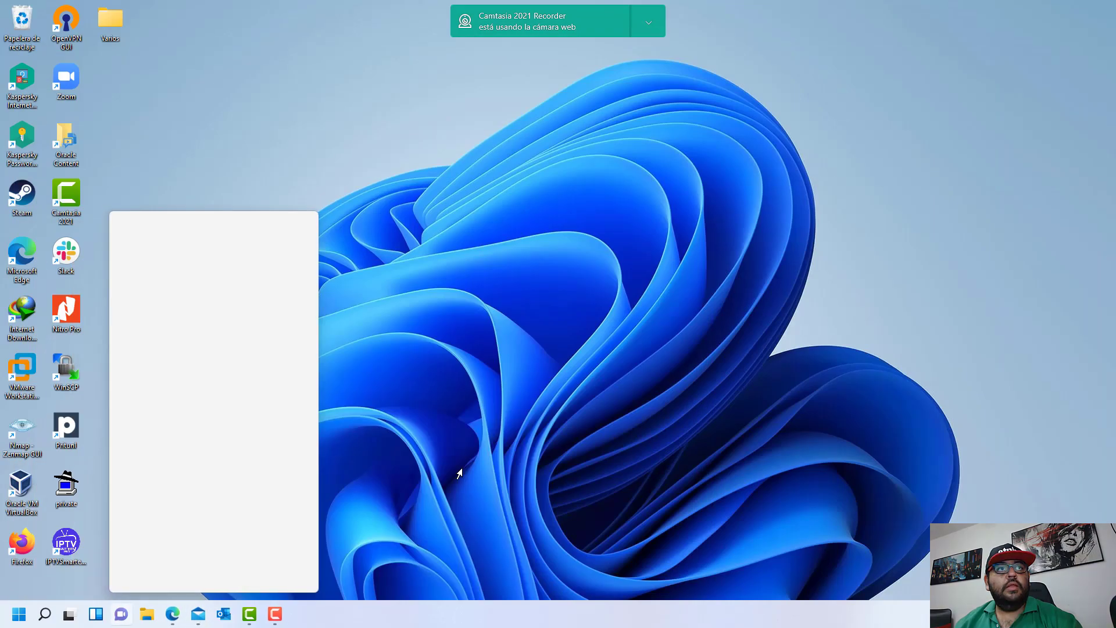
- Launch Firefox and load the password-reset link
left_click(512, 437)
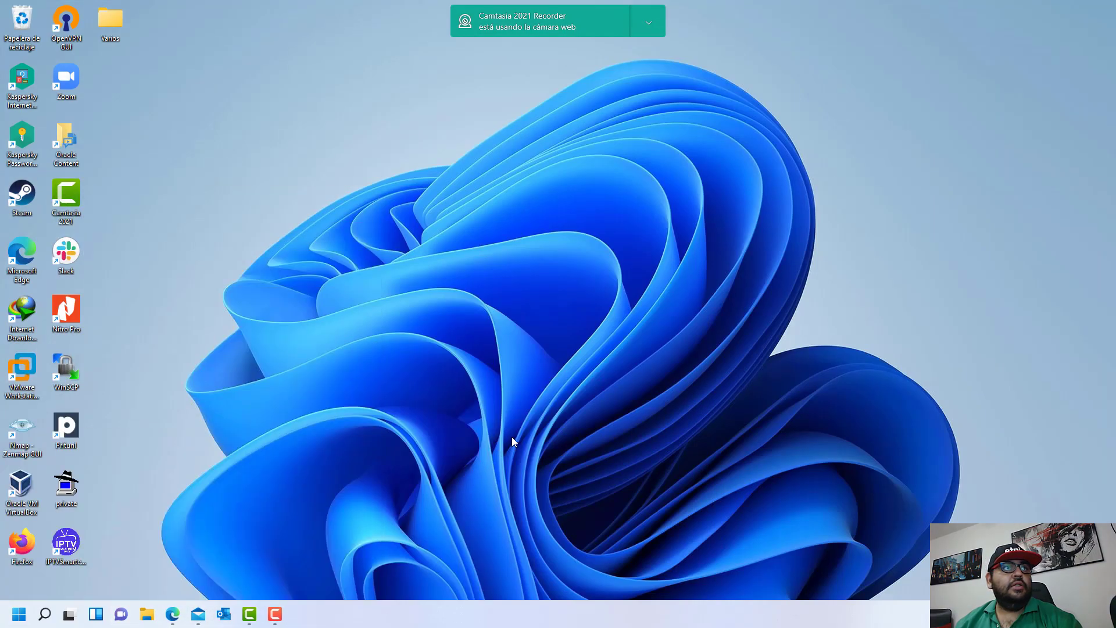
double_click(21, 543)
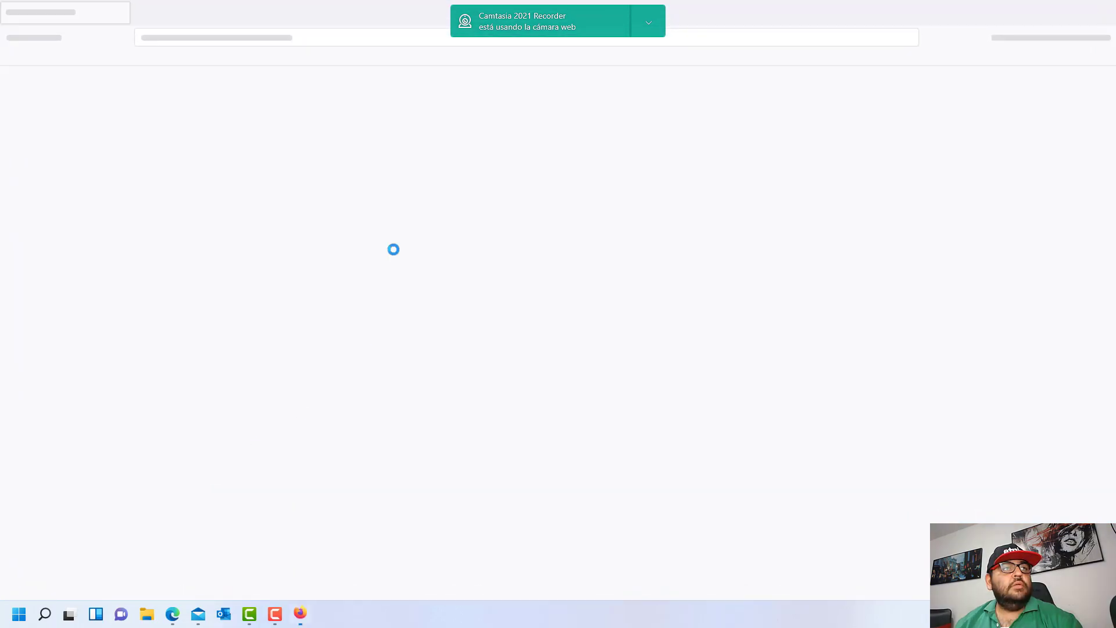
left_click(264, 36)
key("Return")
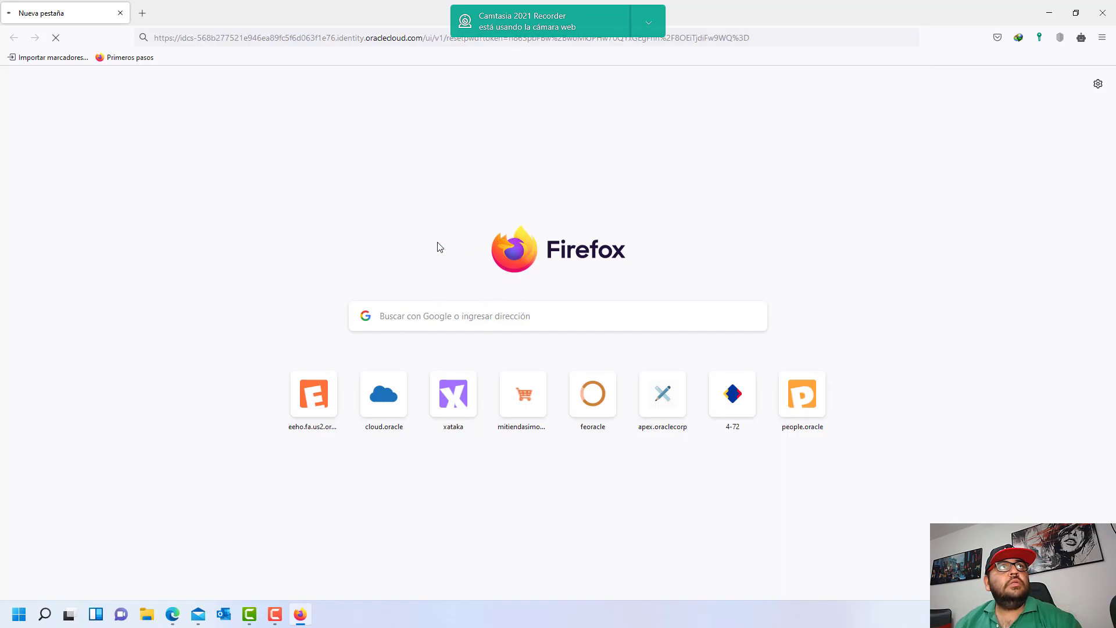
left_click(301, 615)
left_click(300, 616)
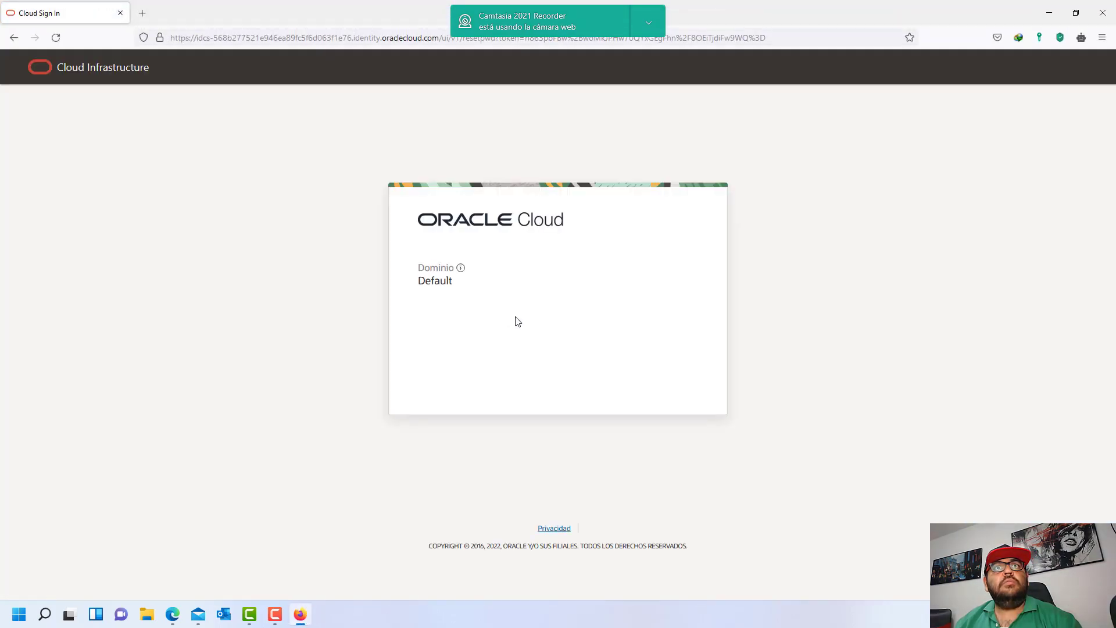
- Fill both password fields with a generated strong password
left_click(690, 339)
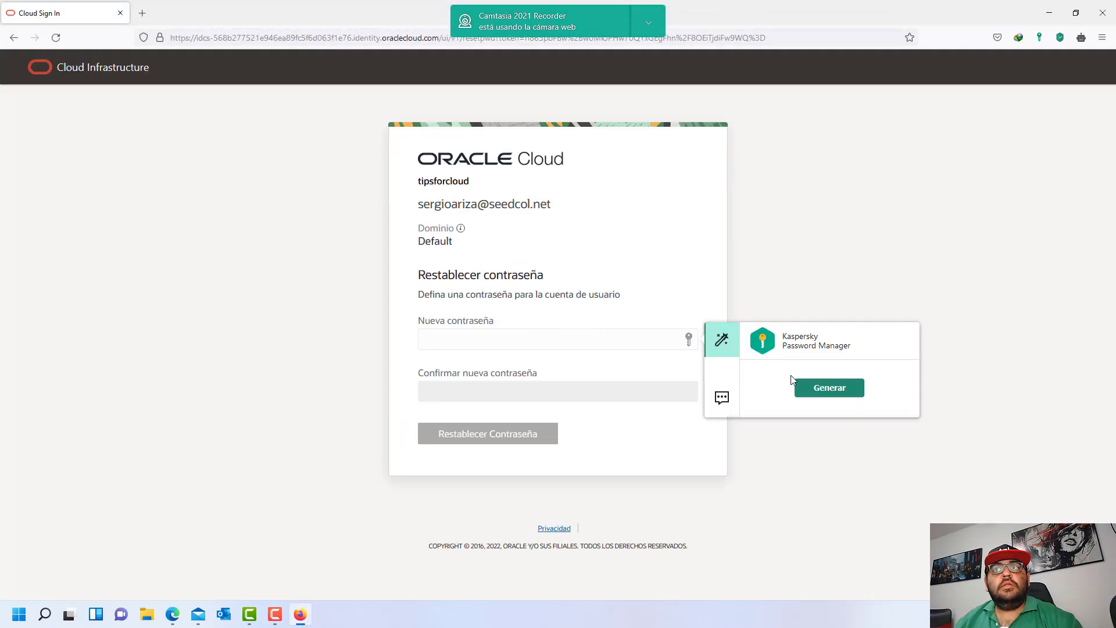
left_click(831, 387)
left_click(562, 276)
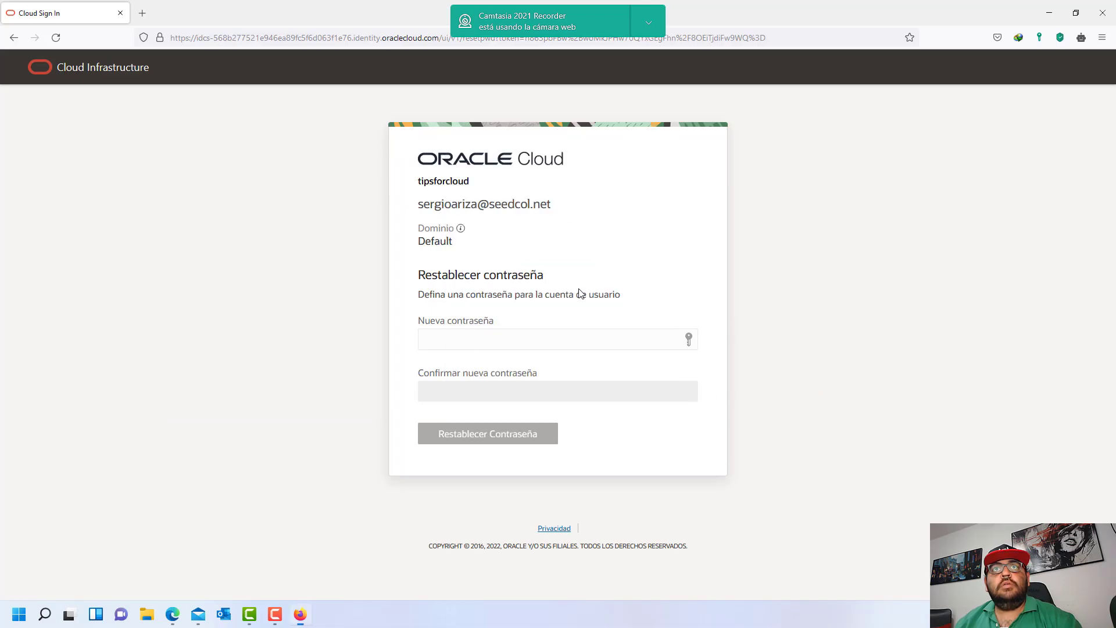
left_click(513, 531)
key("ctrl+v")
scroll(613, 525, "down", 2)
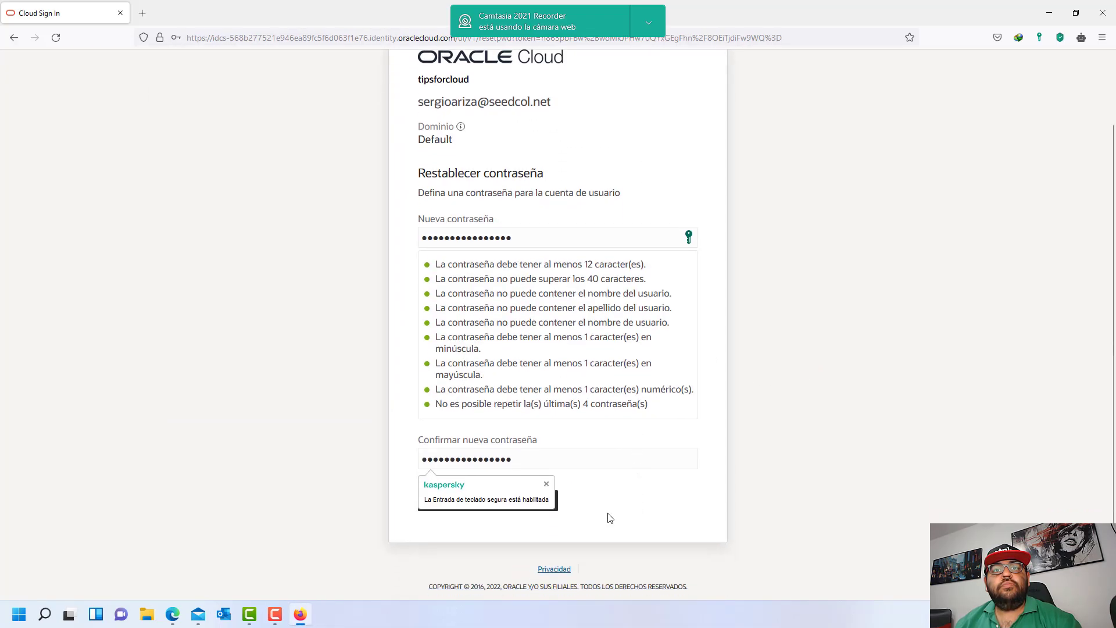
- Submit the new password, choose Nunca guardar, and continue to sign-in
left_click(552, 510)
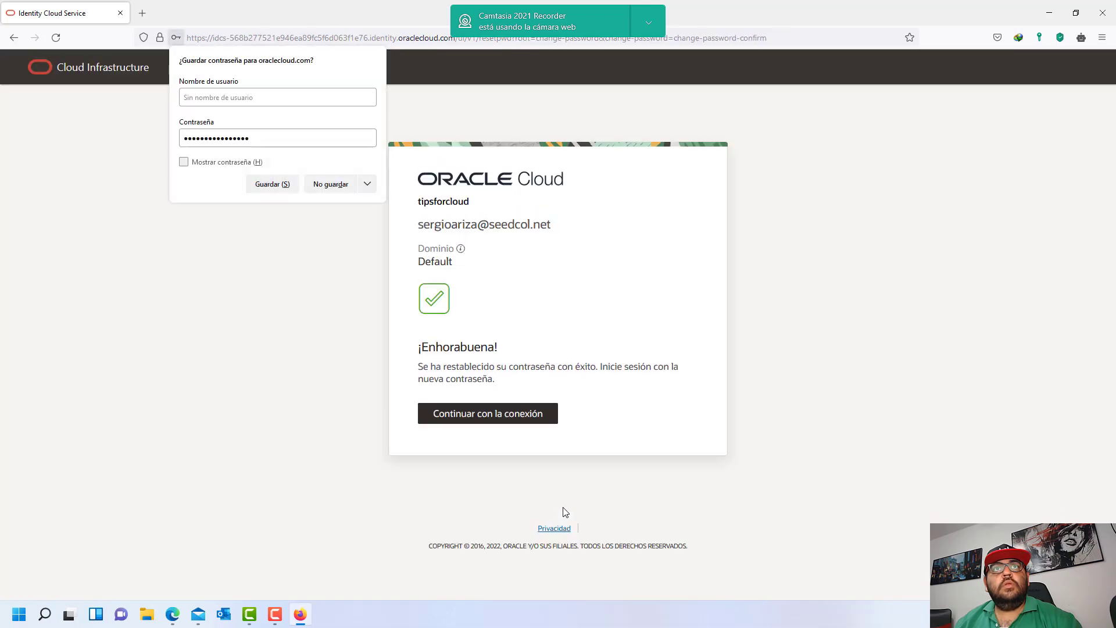
left_click(368, 183)
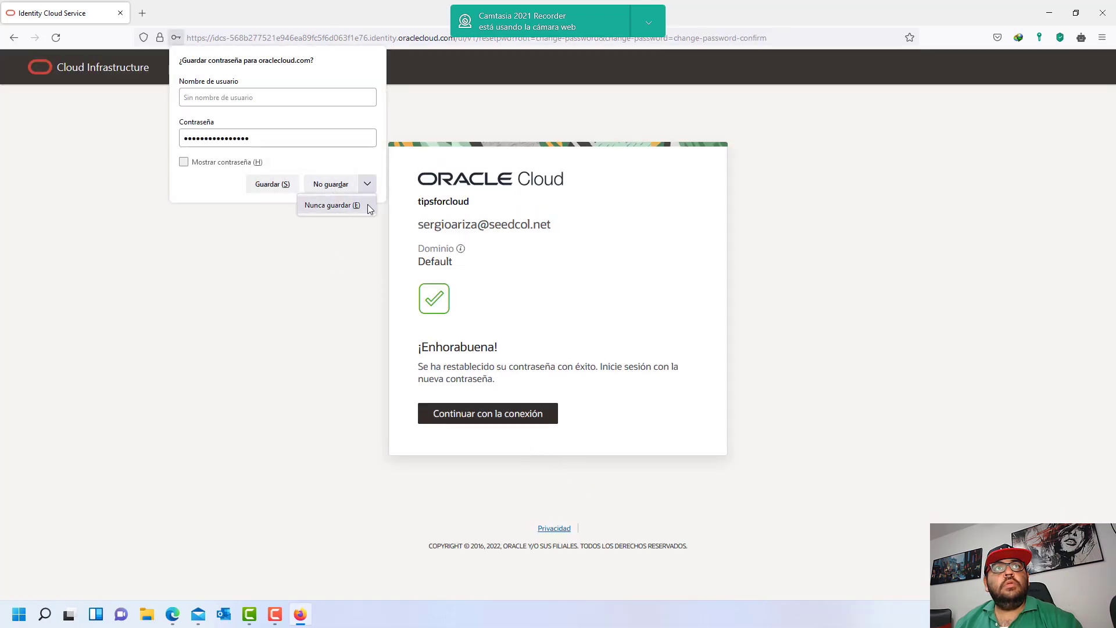
left_click(367, 204)
left_click(494, 413)
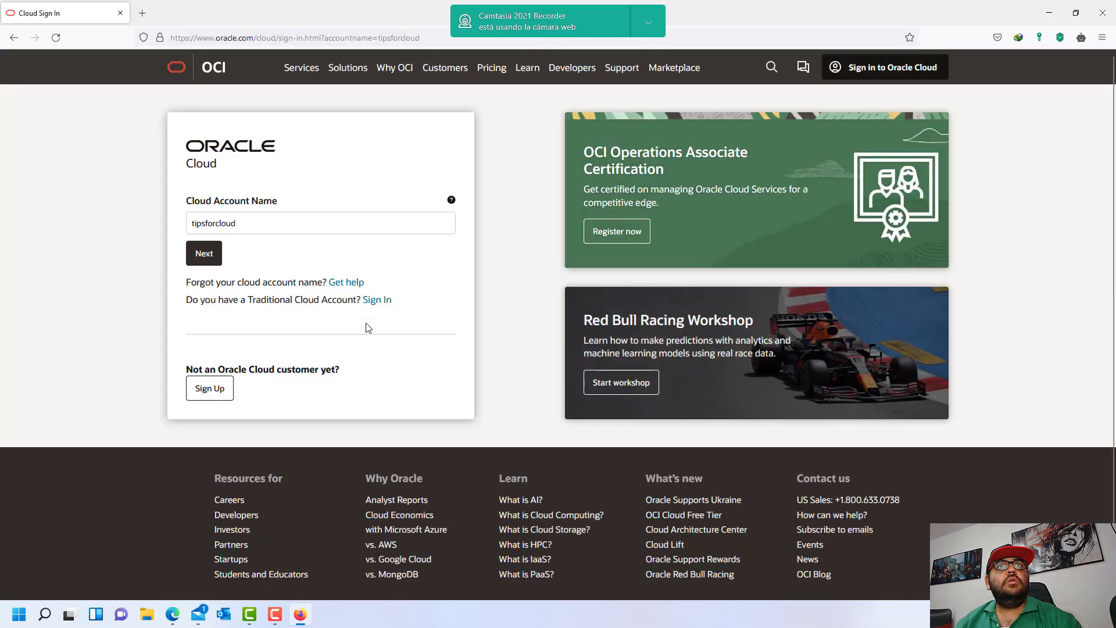
- Sign in to the tipsforcloud account with the new user's e-mail and password, saving the login
left_click(204, 253)
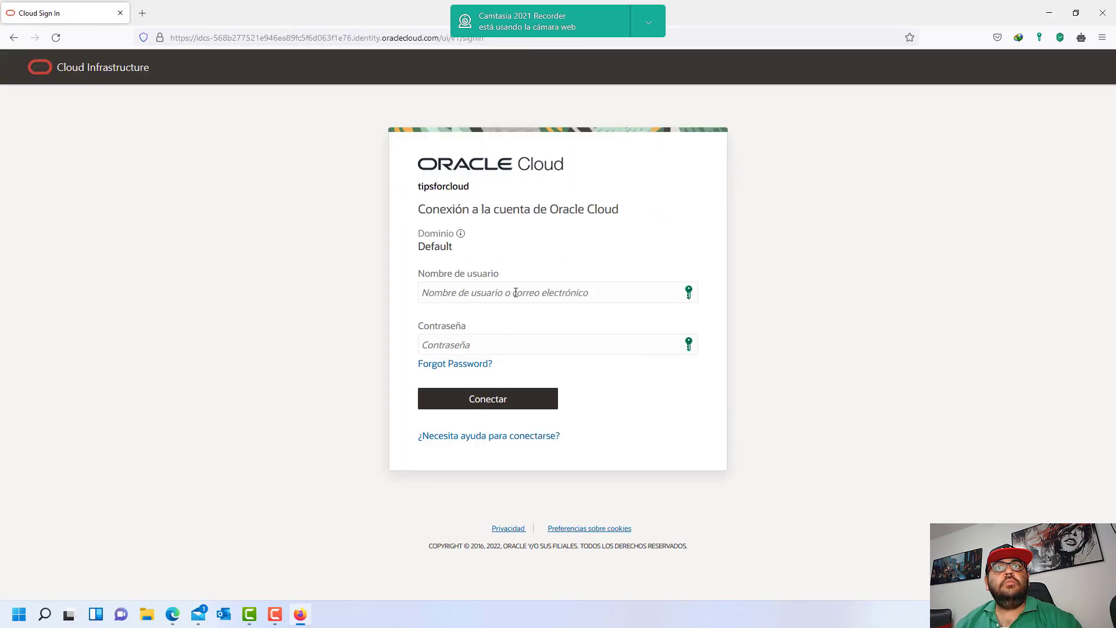
left_click(520, 294)
key("Return")
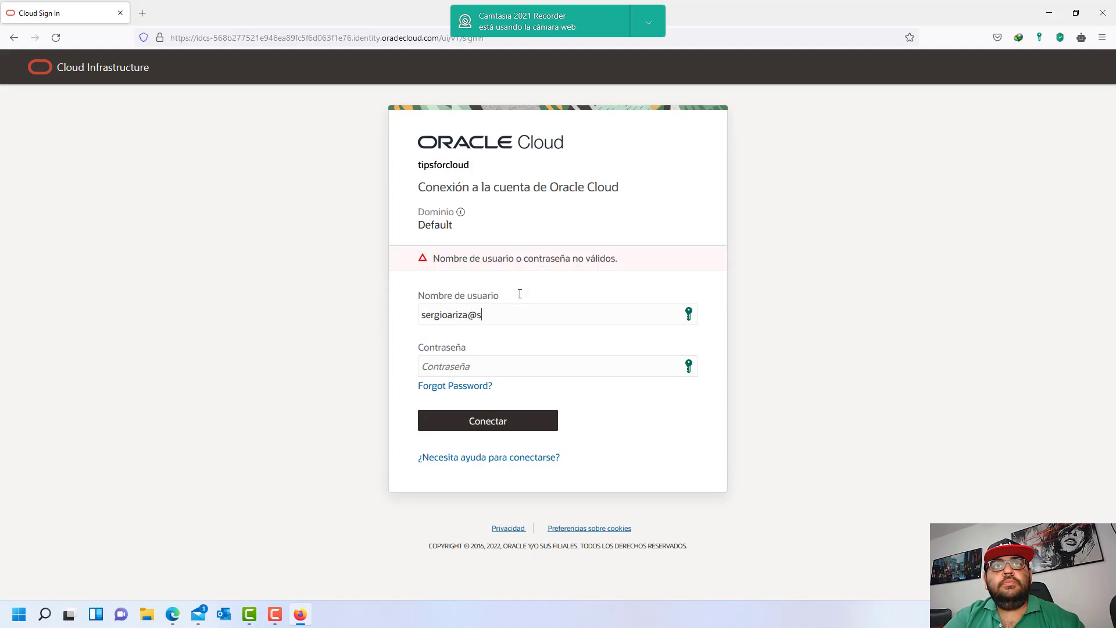
key("Tab")
key("ctrl+v")
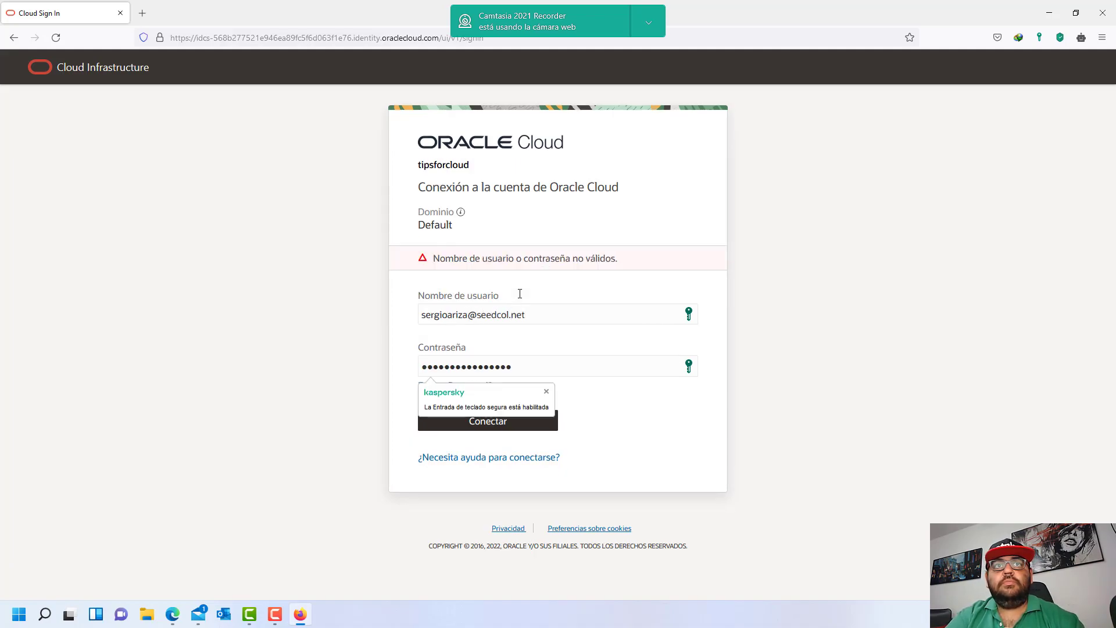
left_click(544, 425)
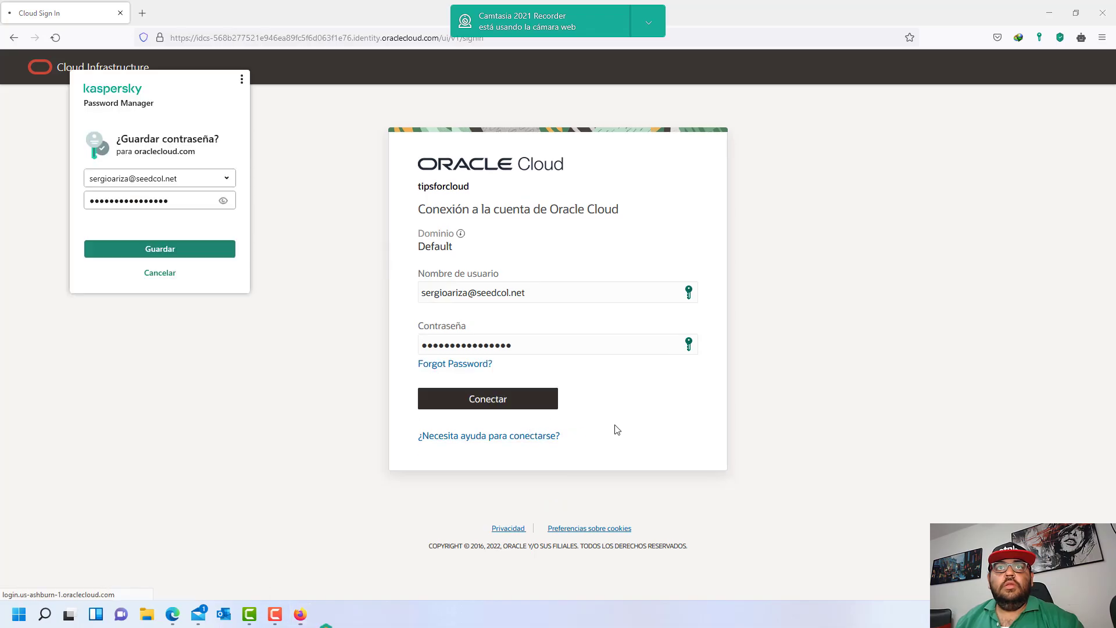
left_click(160, 248)
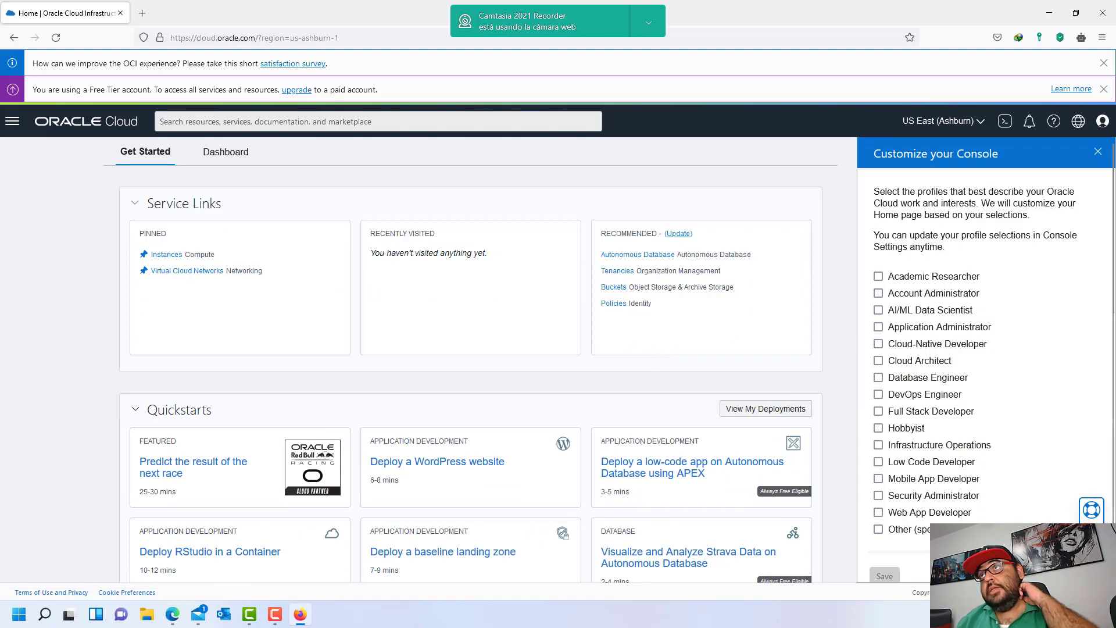
- Dismiss the customization panel, go to Compute > Instances, and close the Free Tier notice
left_click(1099, 153)
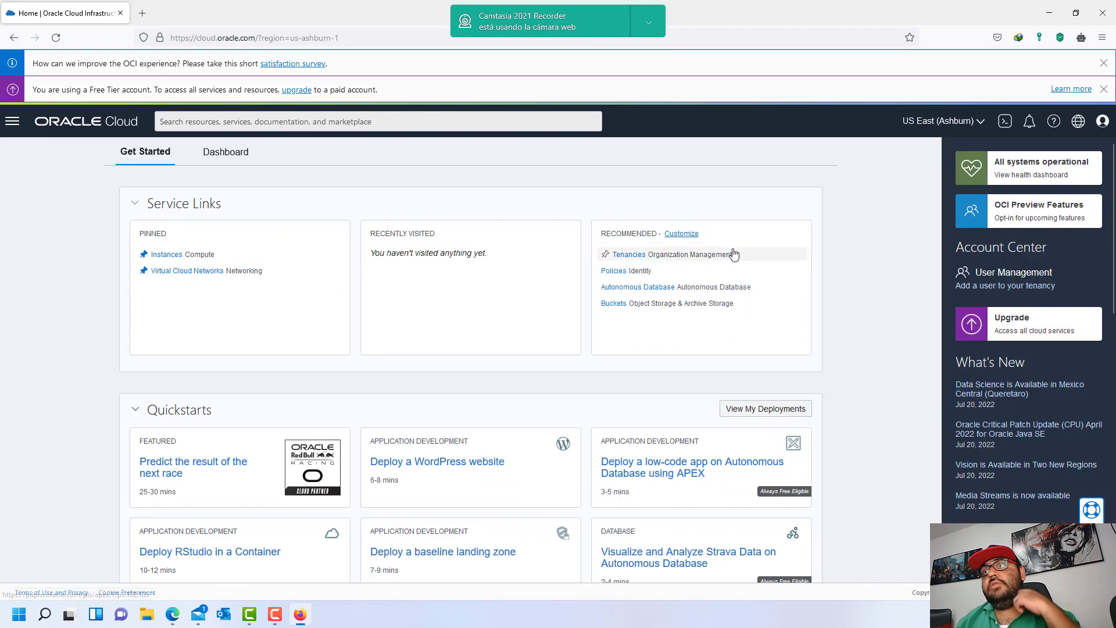
left_click(12, 121)
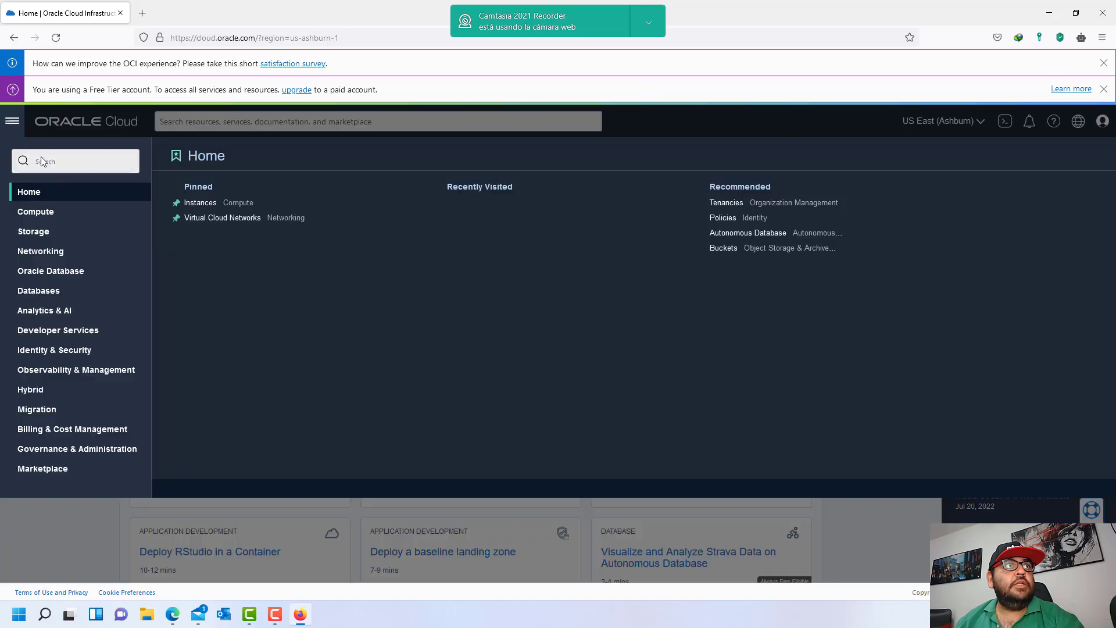
left_click(45, 213)
left_click(182, 217)
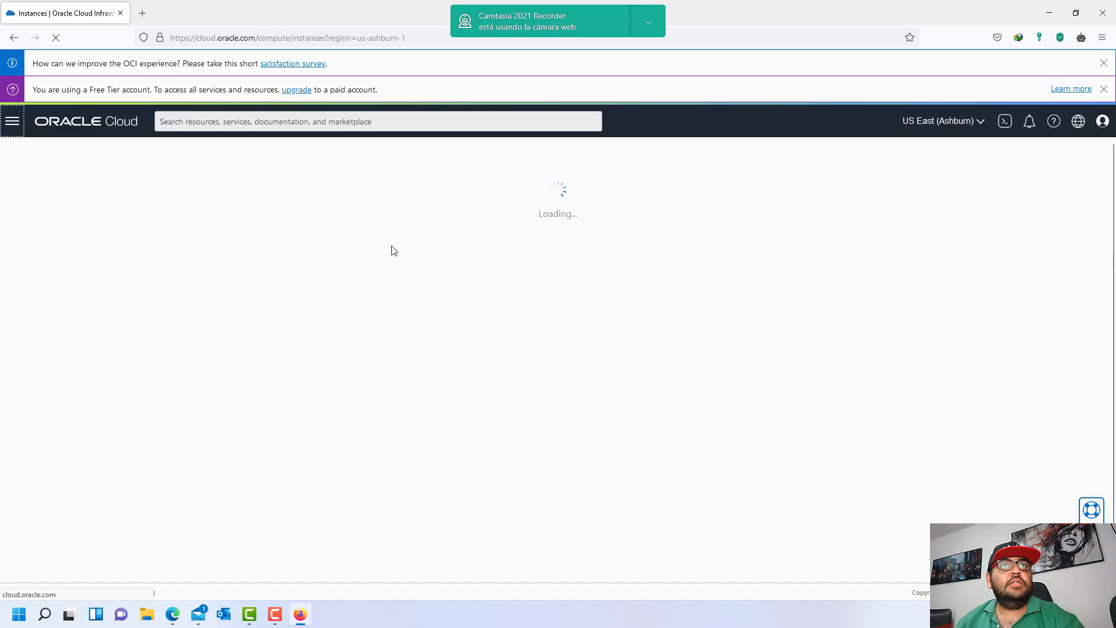
left_click(1104, 89)
- Dismiss the survey notice and open Compute > Instances and its compartment list in the administrator's window
left_click(1104, 63)
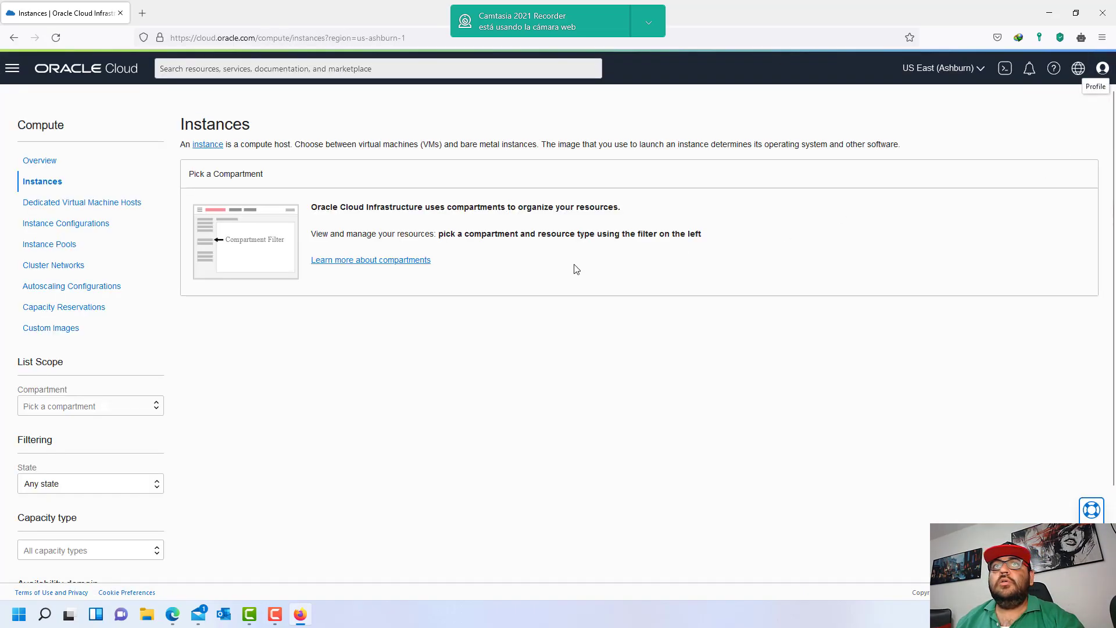
left_click(135, 410)
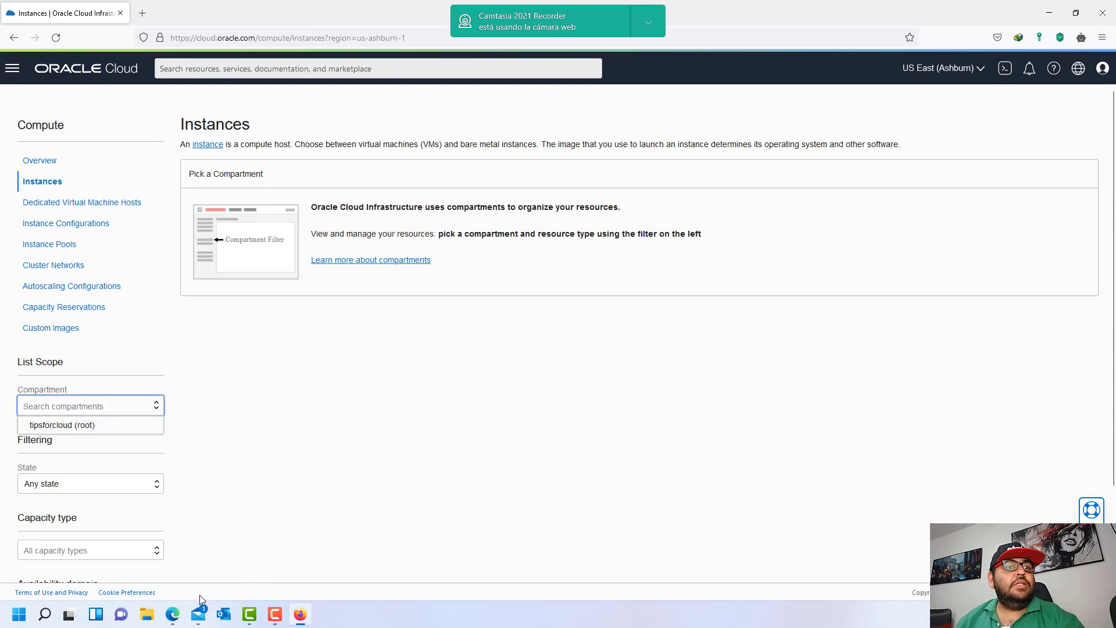
left_click(173, 614)
left_click(86, 60)
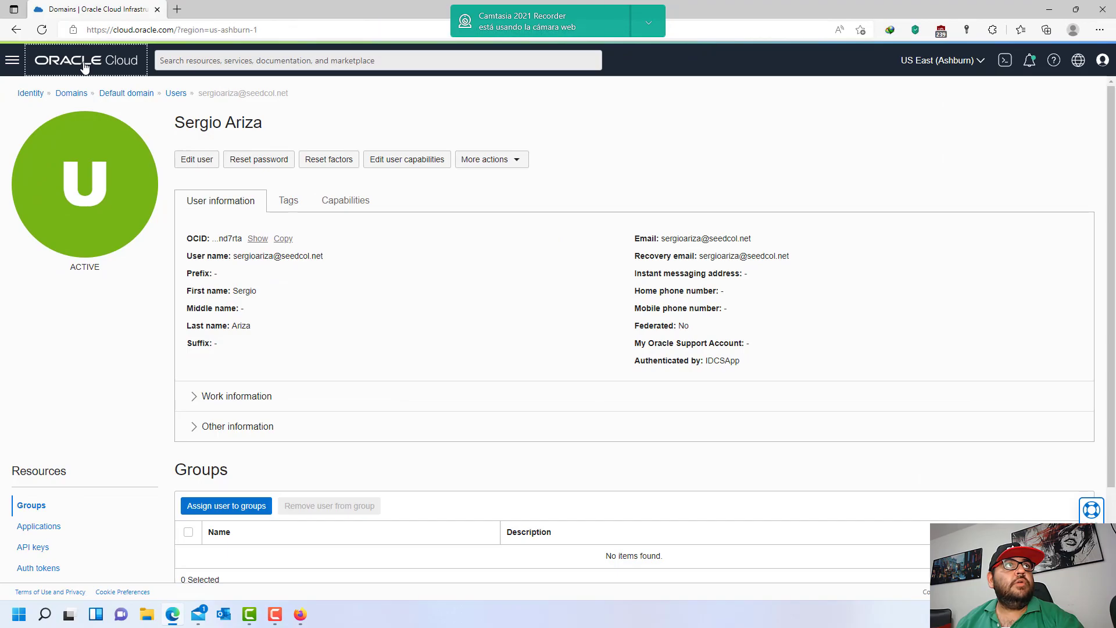
left_click(12, 60)
left_click(145, 155)
left_click(200, 156)
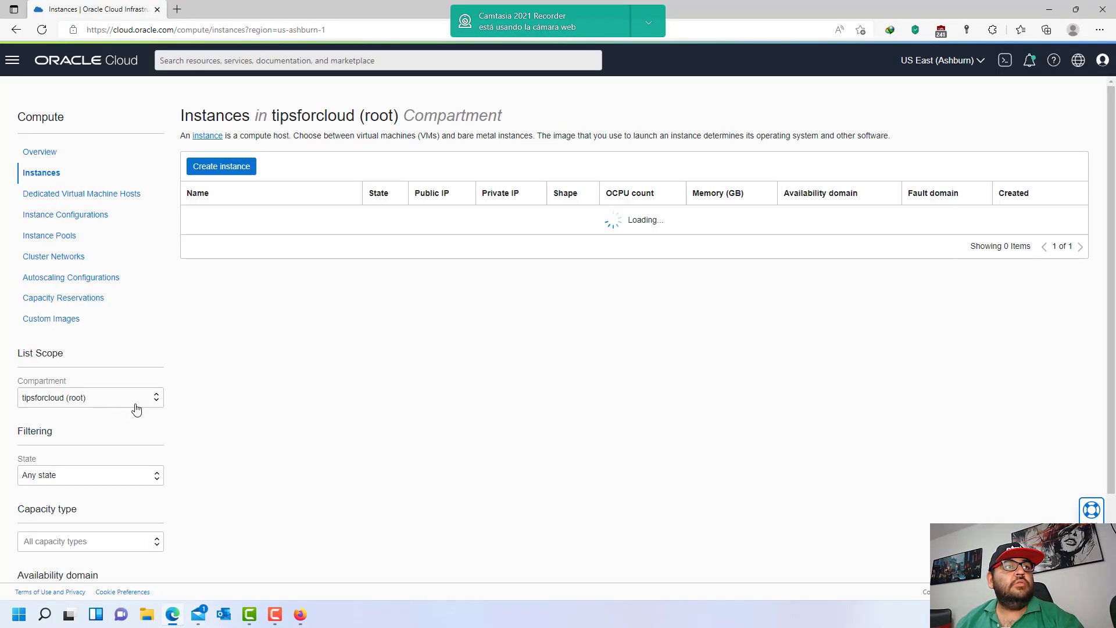
left_click(131, 406)
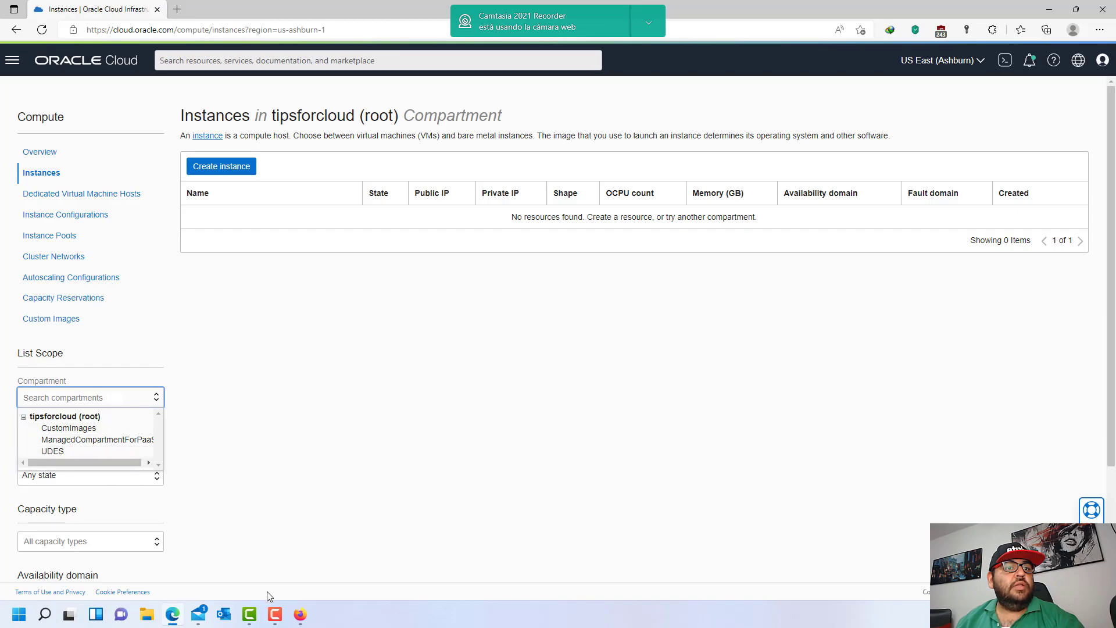
- In the new user's window, open and close the Instances compartment list without choosing
left_click(300, 614)
left_click(243, 414)
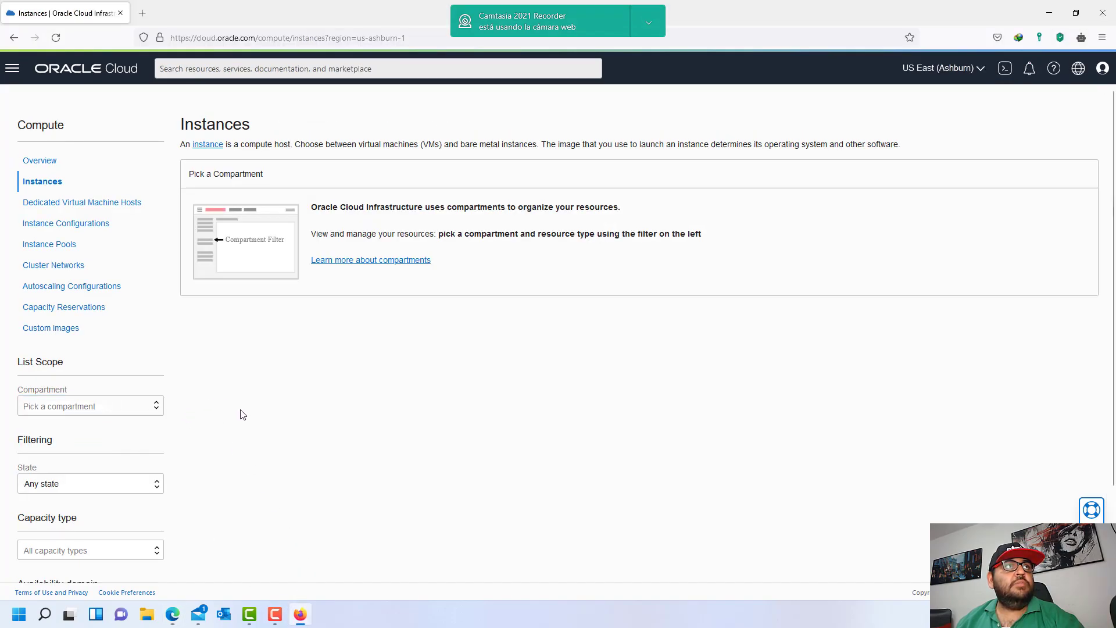
left_click(149, 406)
left_click(283, 384)
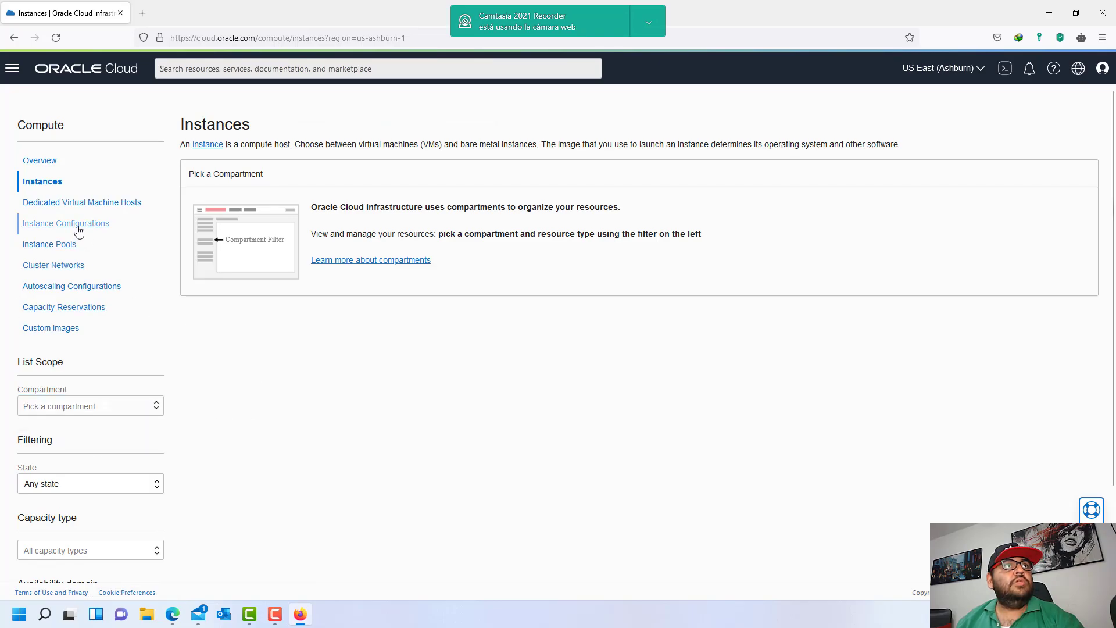
- Open Virtual Cloud Networks for the tipsforcloud (root) compartment, which reports an authorization error
left_click(12, 68)
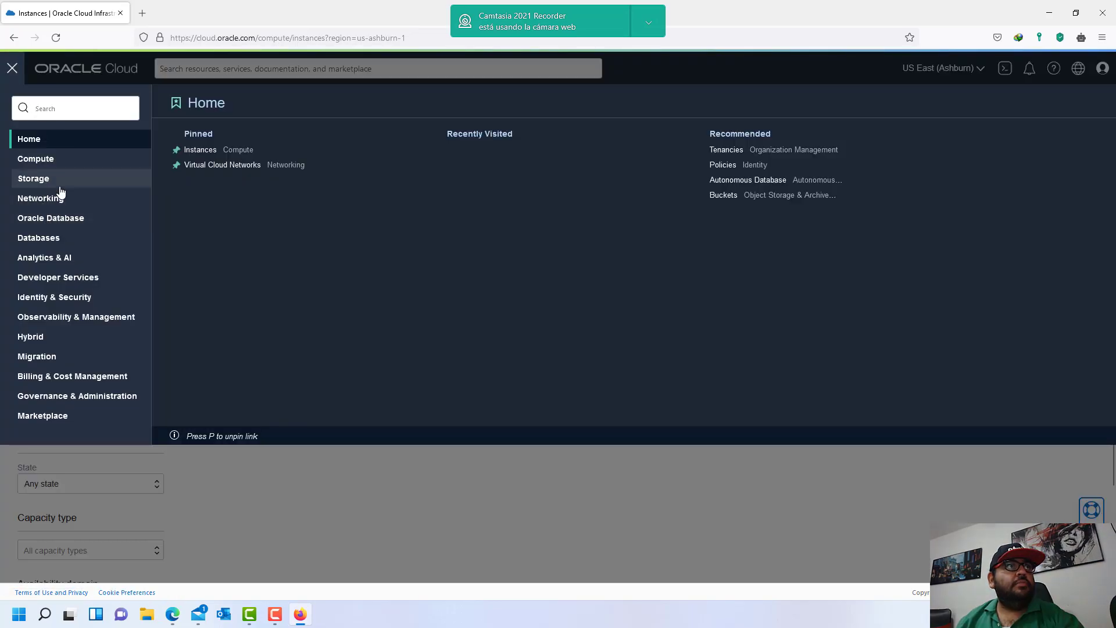
mouse_move(75, 198)
left_click(235, 160)
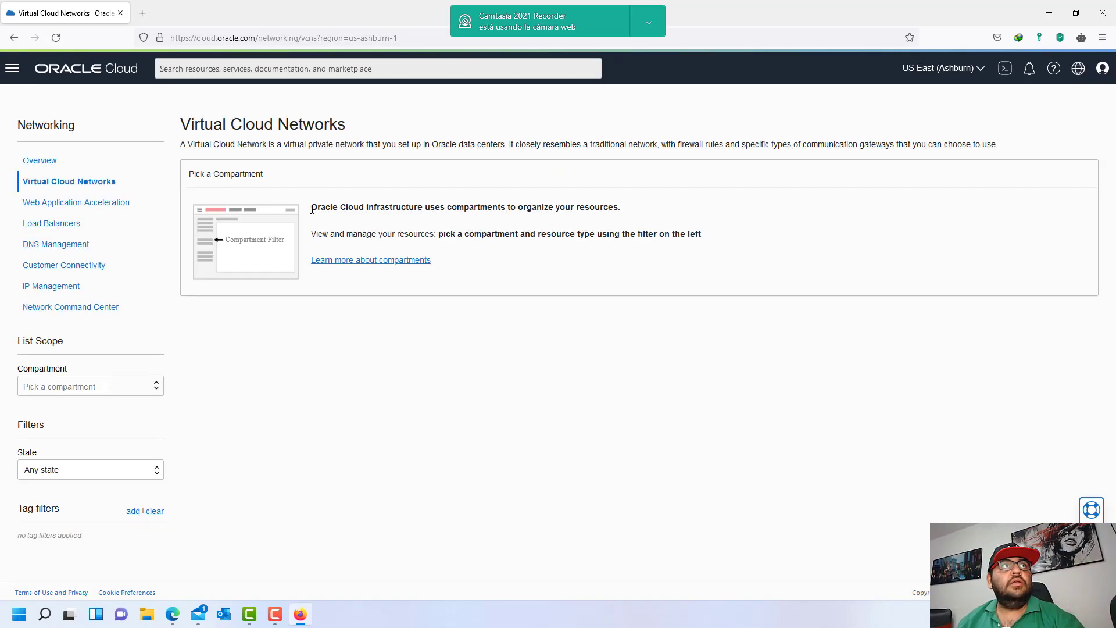
left_click(149, 386)
left_click(100, 406)
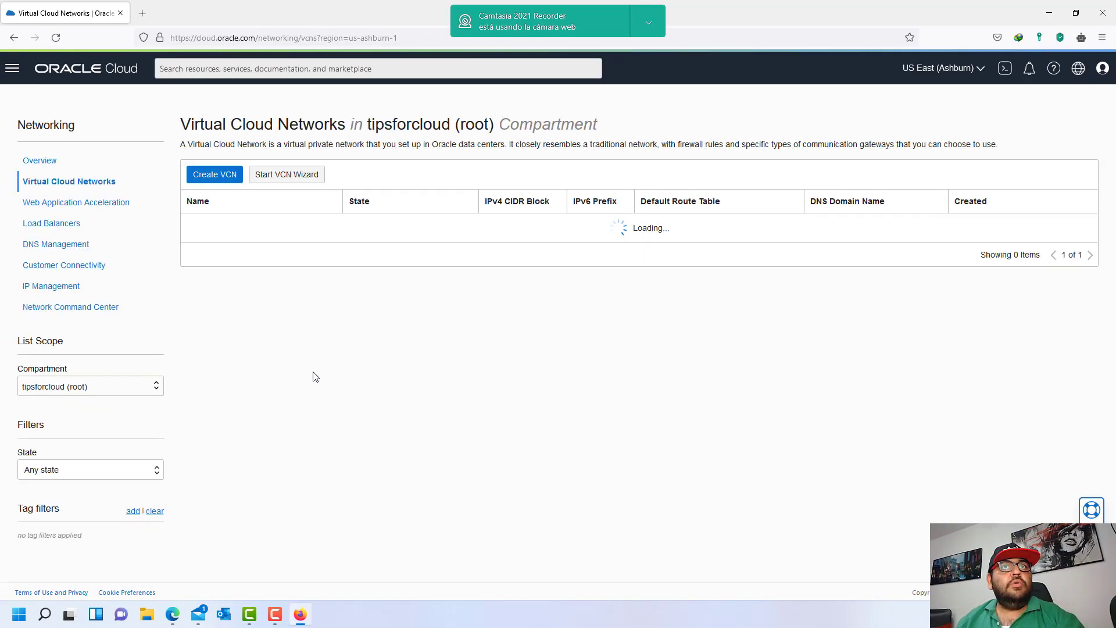
left_click_drag(553, 253, 731, 253)
left_click(730, 253)
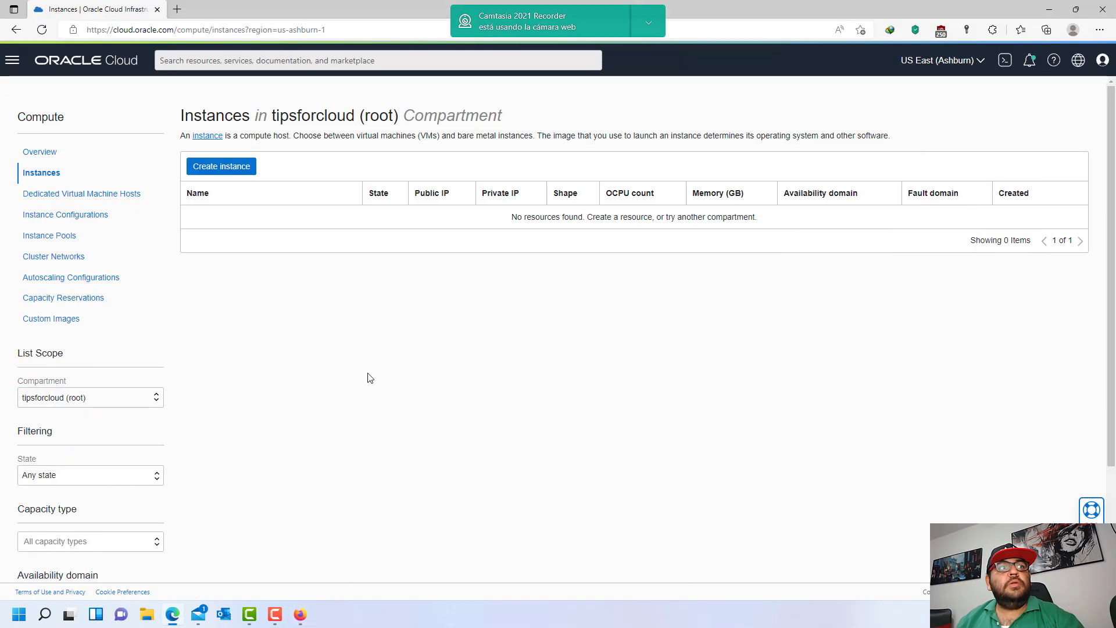
- Set the Instances compartment to UDES, which shows no resources found
left_click(156, 399)
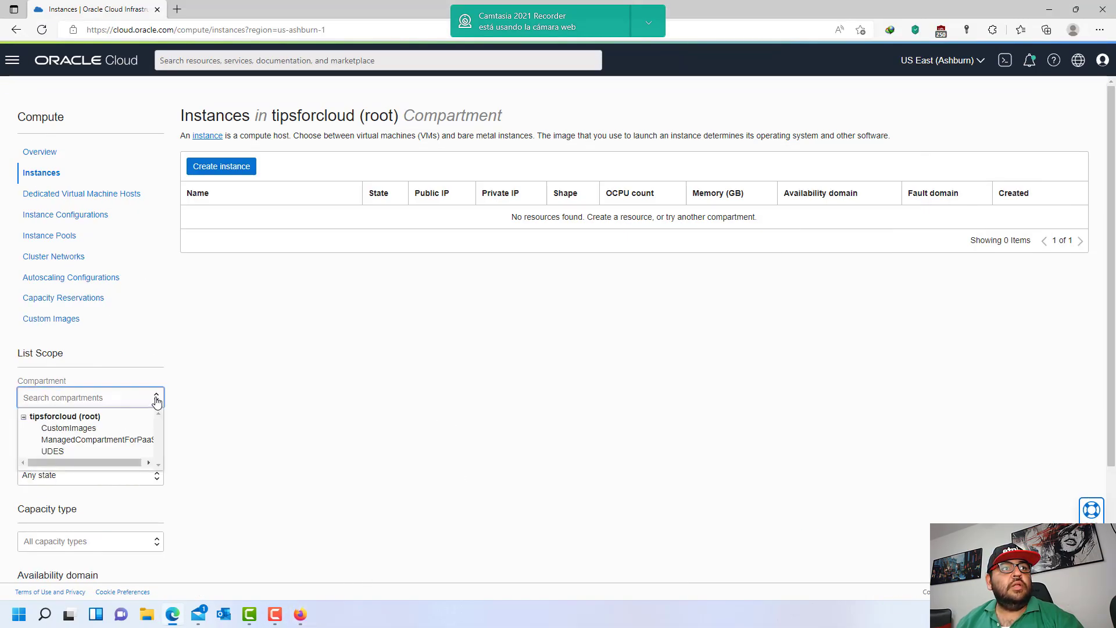
left_click(240, 372)
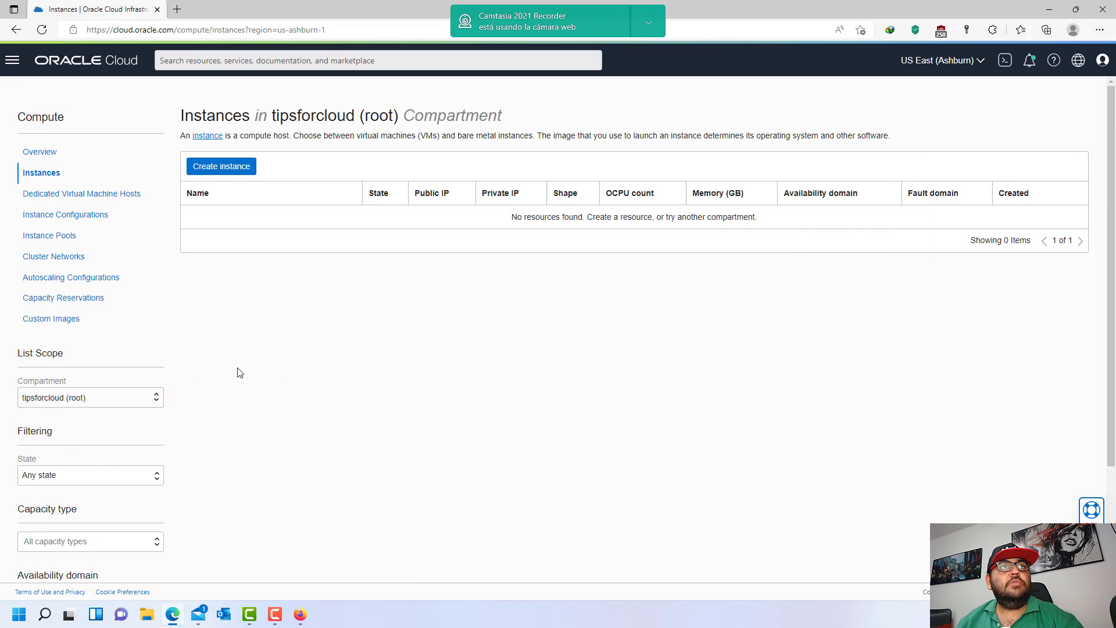
left_click(153, 399)
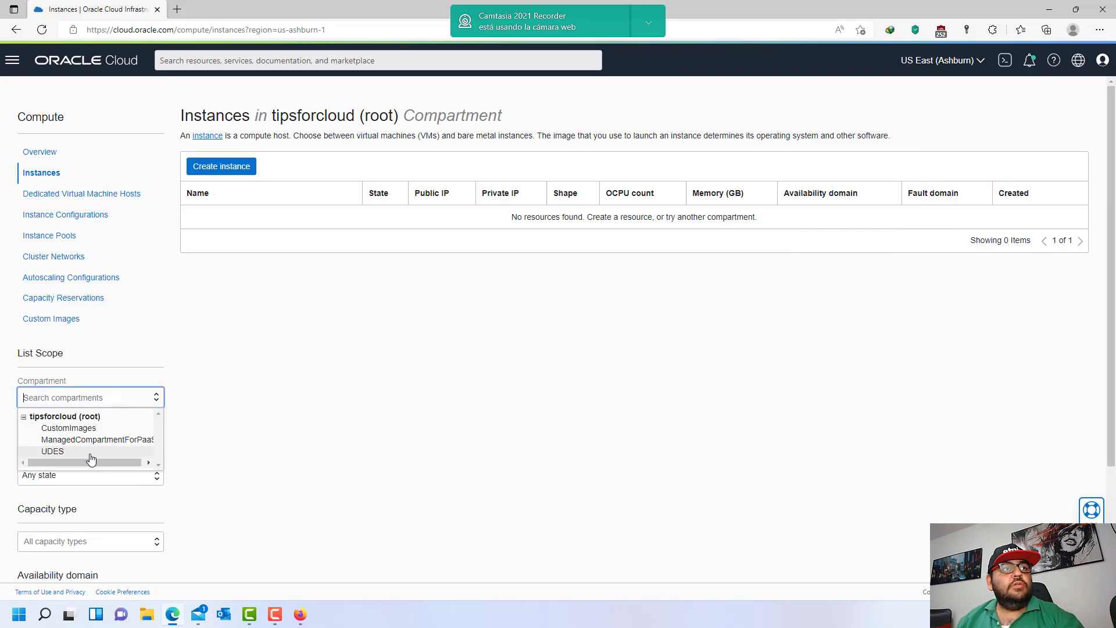
left_click(90, 453)
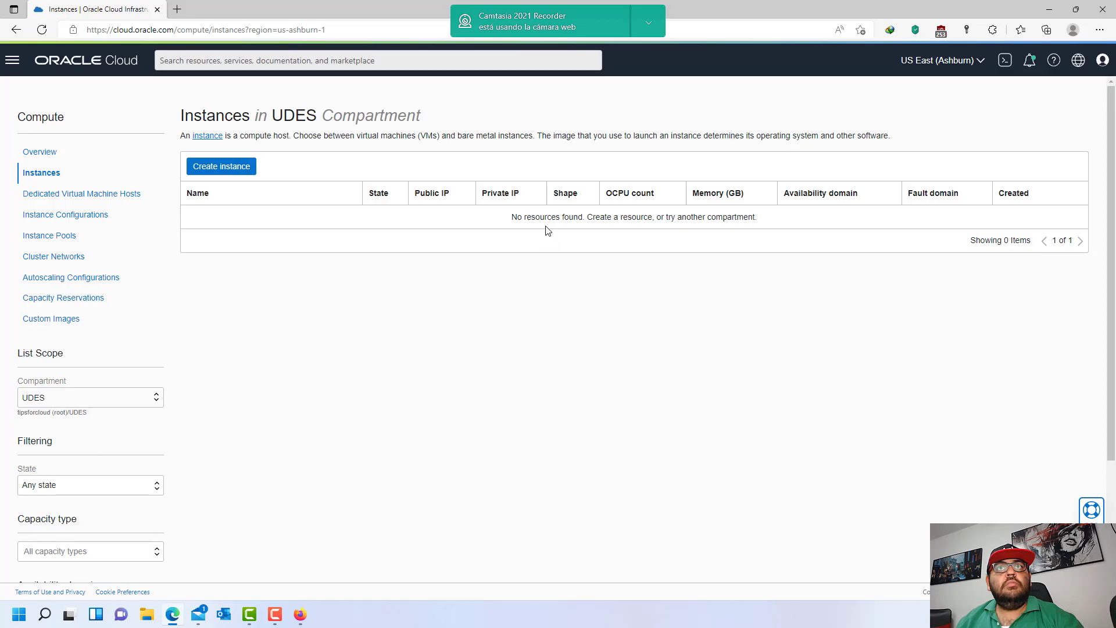
left_click_drag(524, 217, 752, 217)
left_click(680, 264)
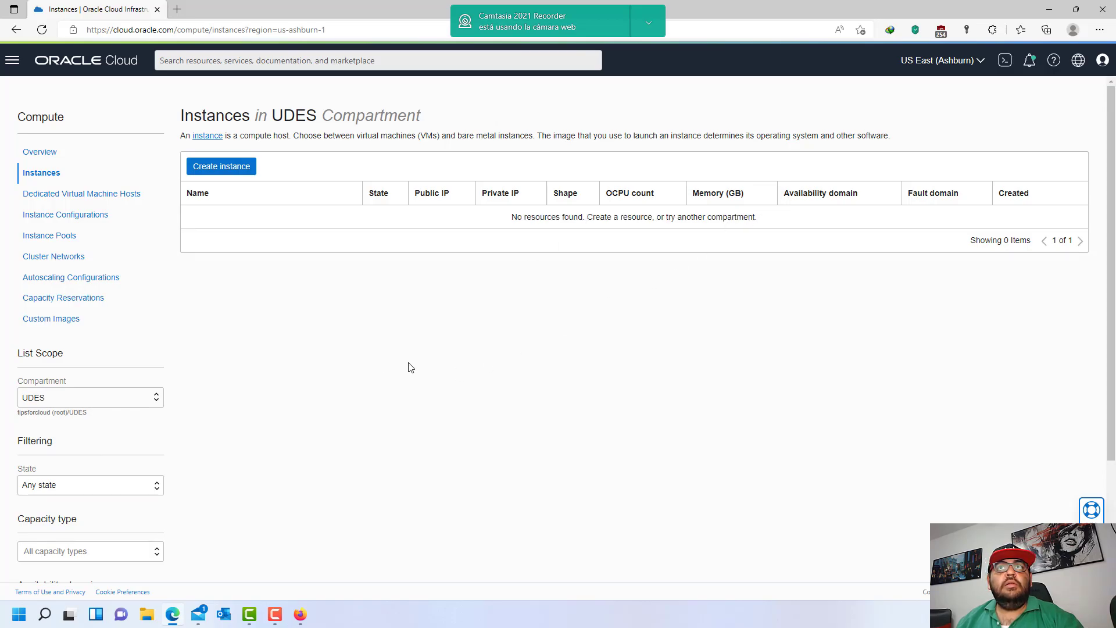
left_click_drag(512, 217, 749, 219)
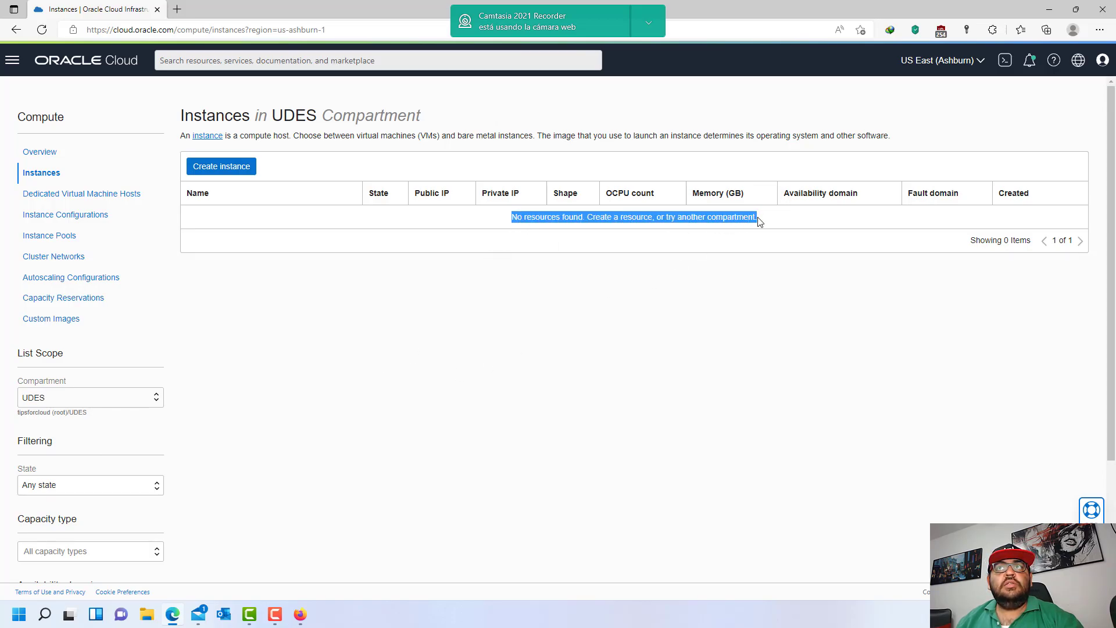
left_click(720, 223)
- Compare it with the authorization-failed message in the Firefox networks window
left_click(300, 614)
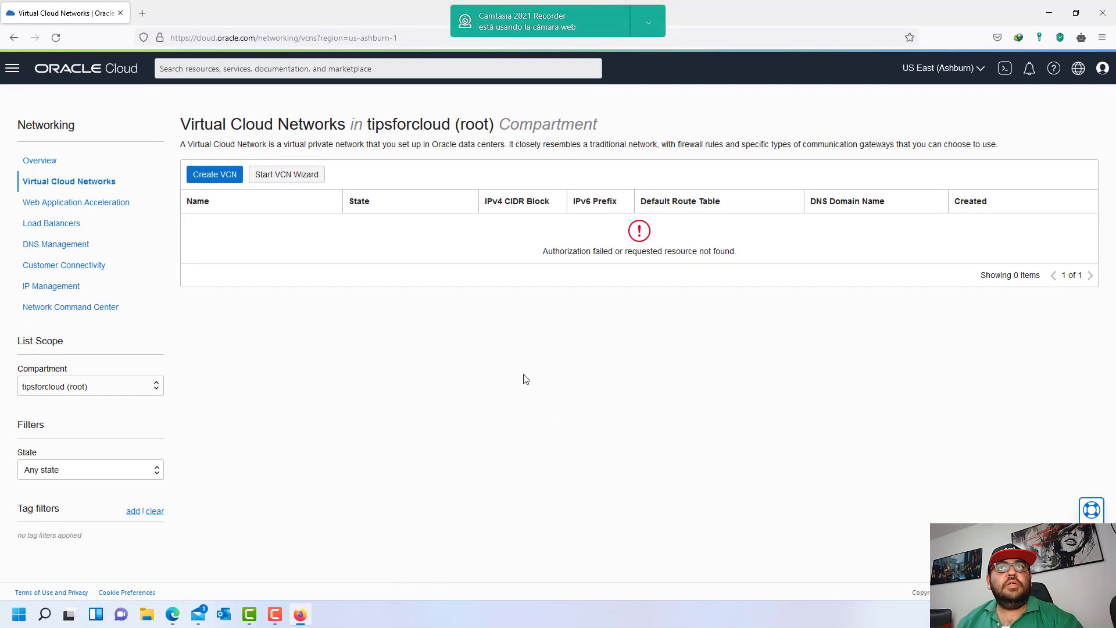
left_click_drag(595, 250, 707, 251)
left_click(300, 614)
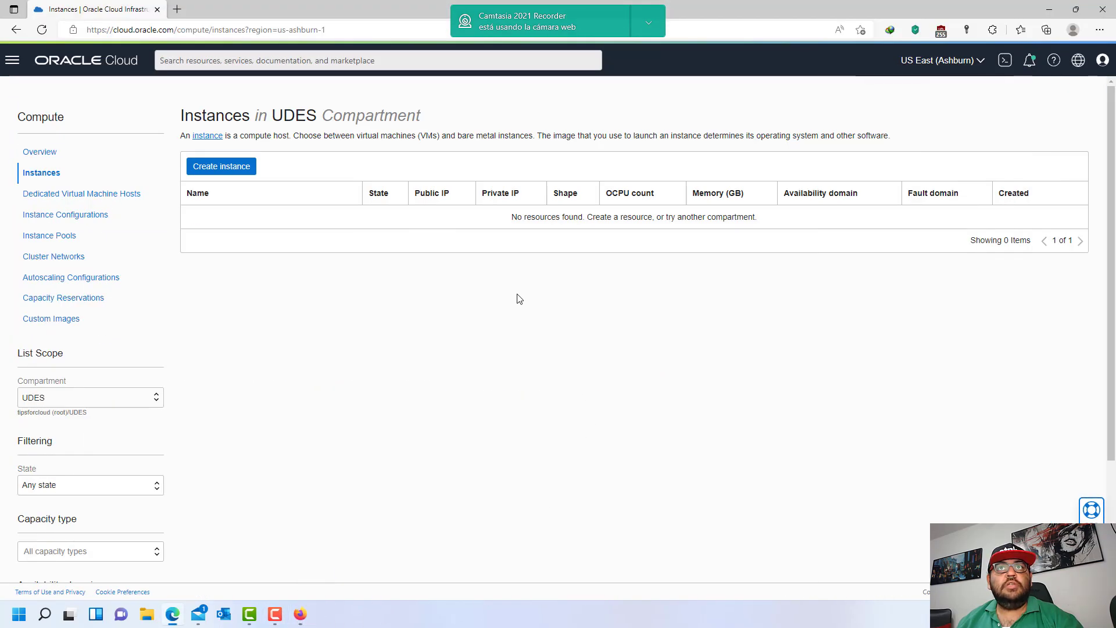
left_click_drag(533, 227, 588, 217)
left_click(599, 227)
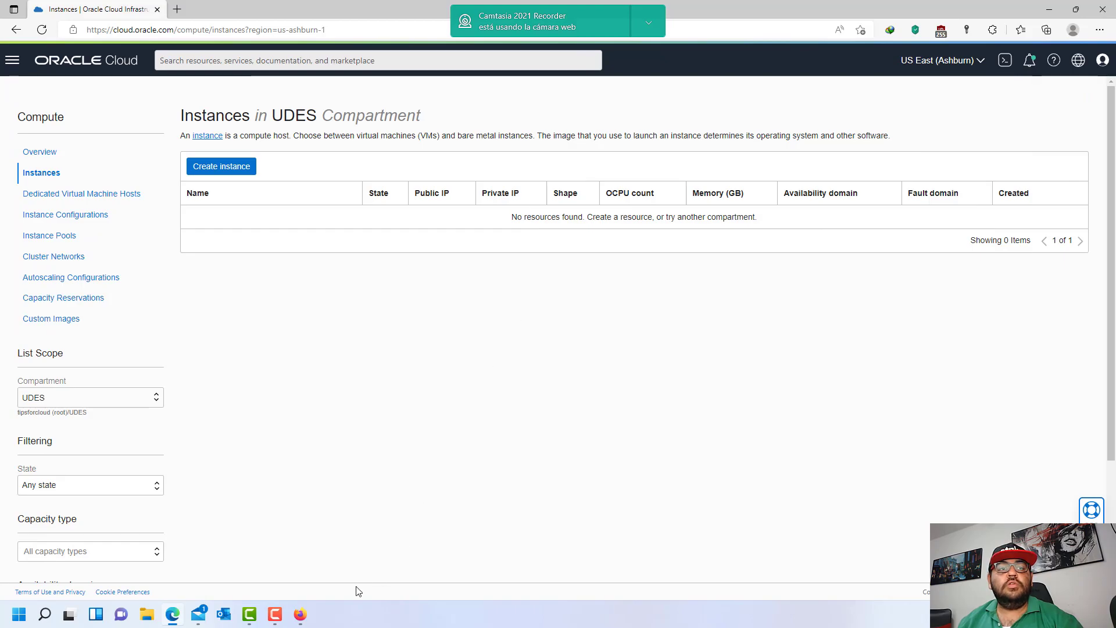
left_click(300, 614)
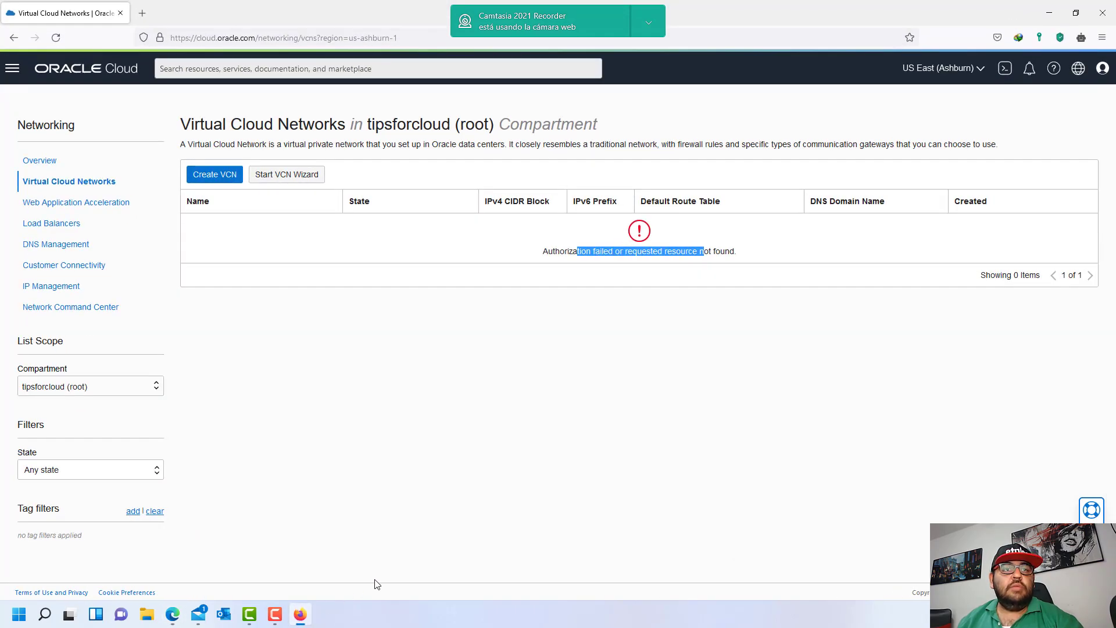
left_click(300, 614)
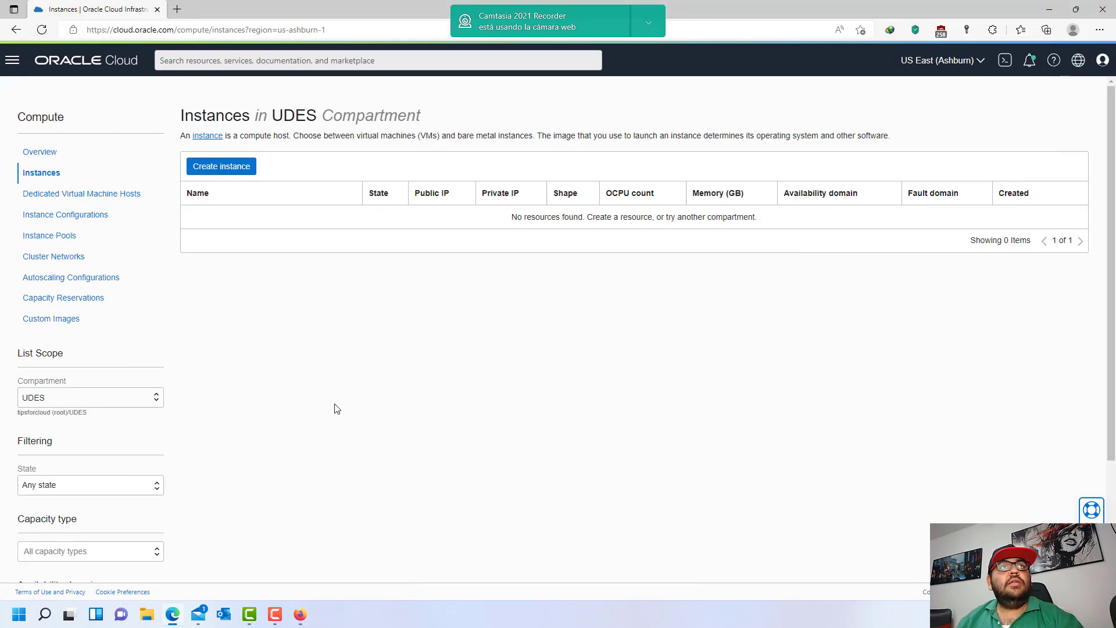
left_click(12, 60)
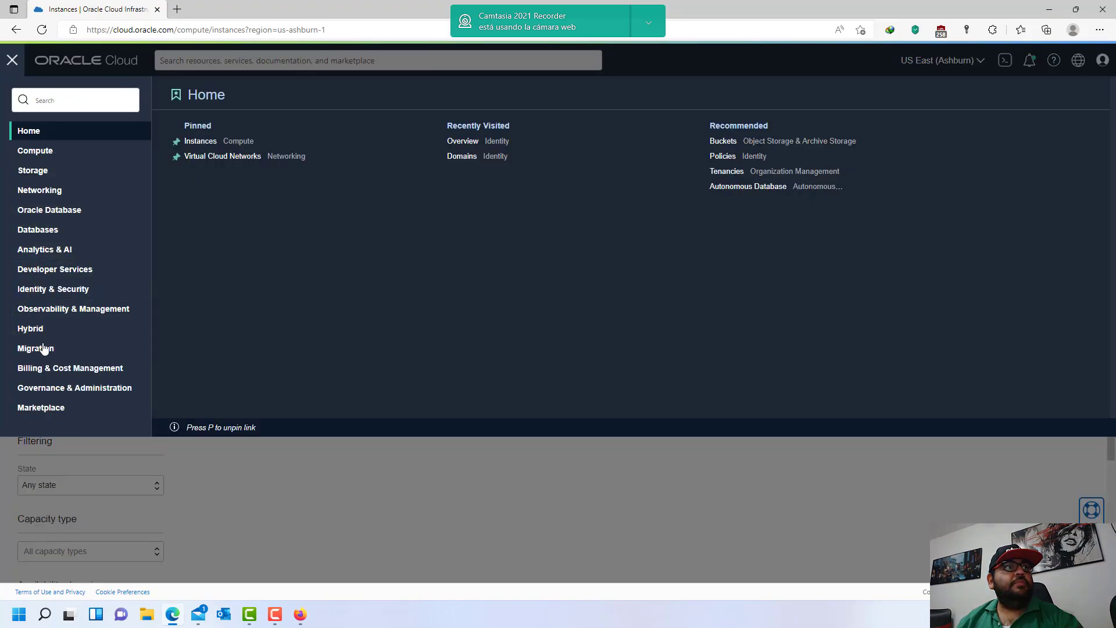
- Return to the Default domain's Users page and review the three active users' details
left_click(16, 291)
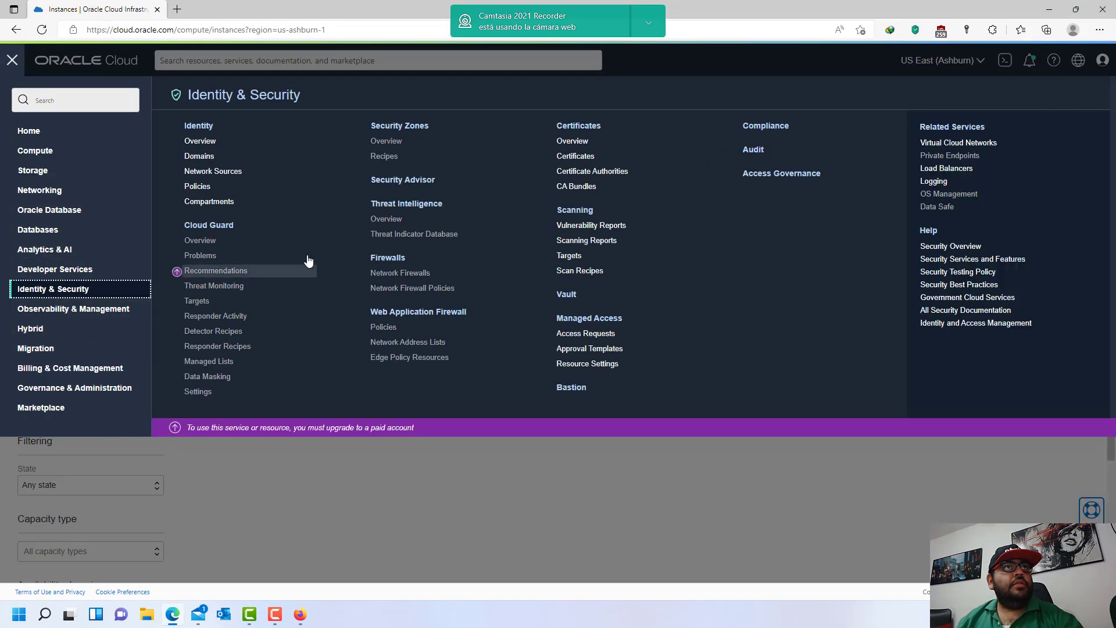
left_click(199, 143)
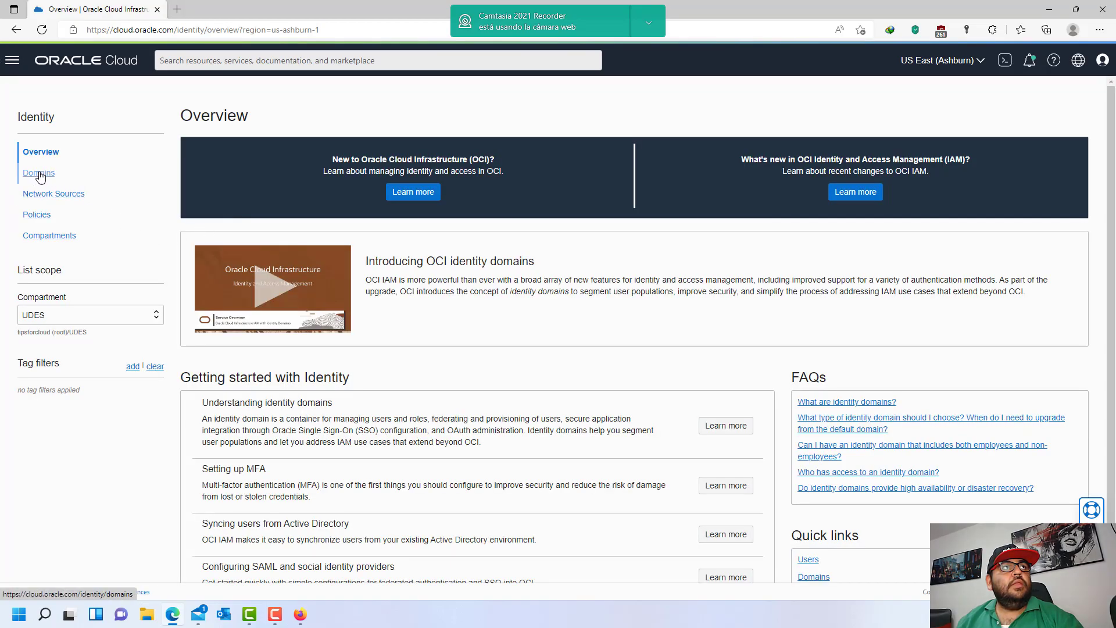
left_click(39, 173)
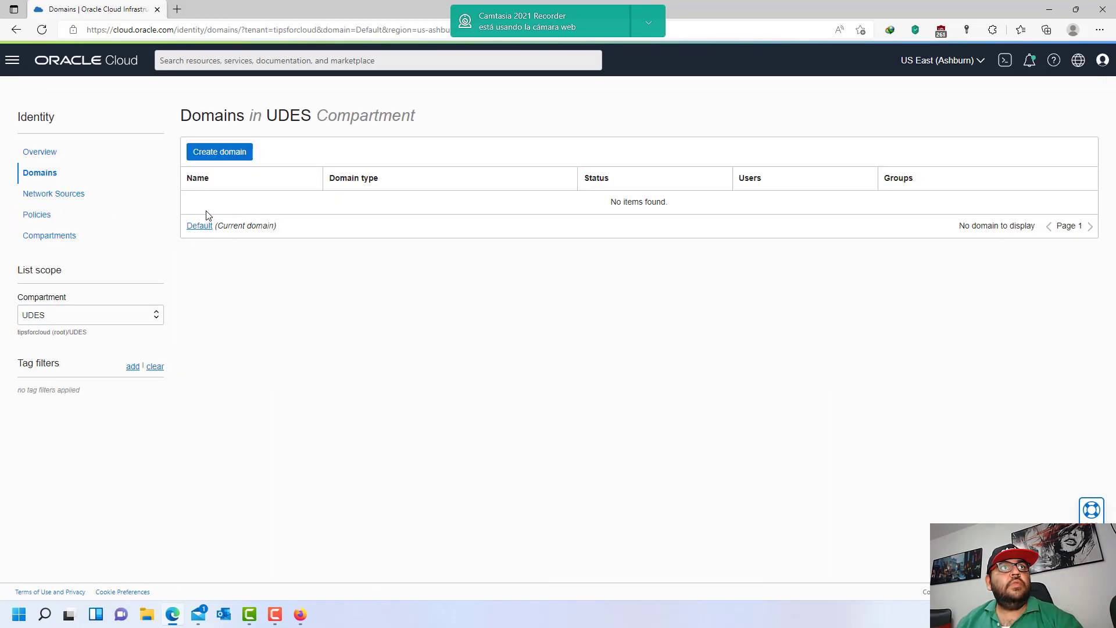
left_click(199, 227)
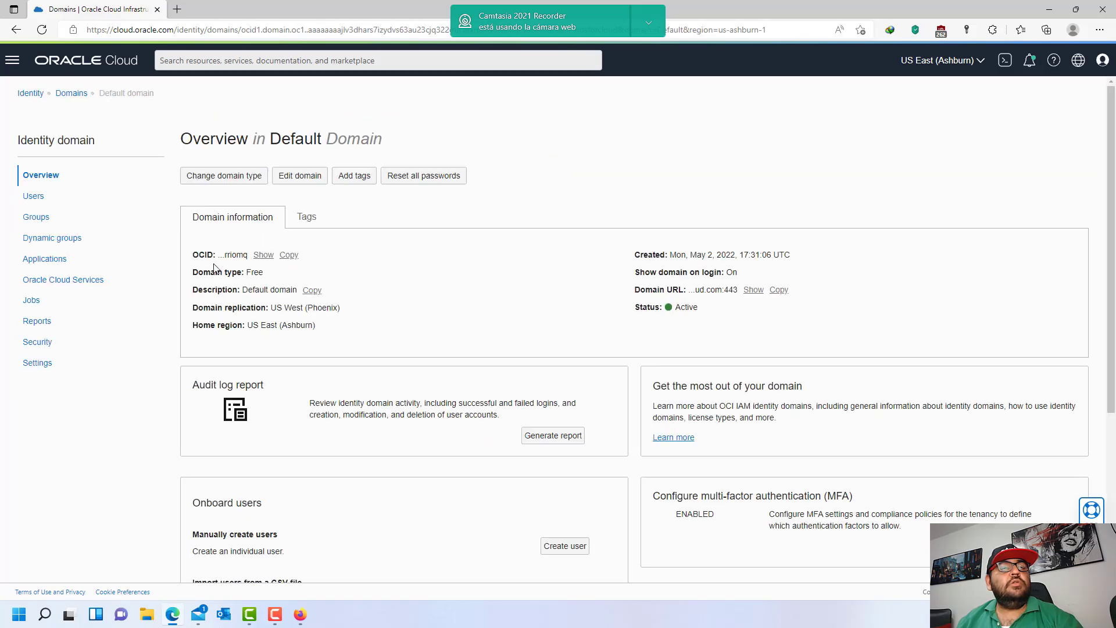
left_click(32, 197)
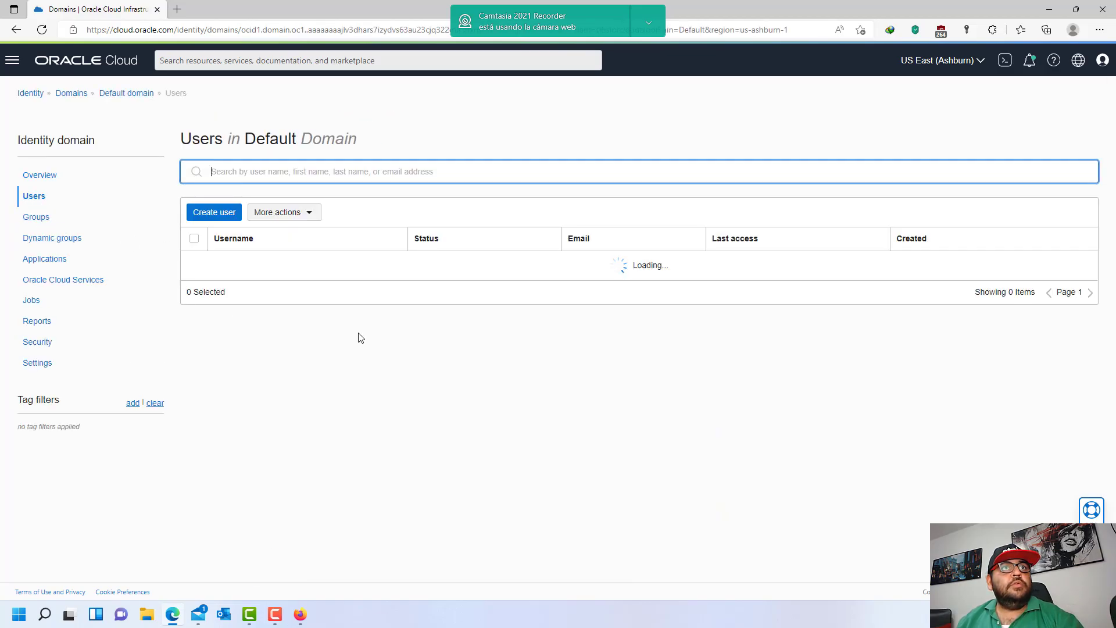
left_click_drag(318, 265, 847, 258)
left_click(903, 254)
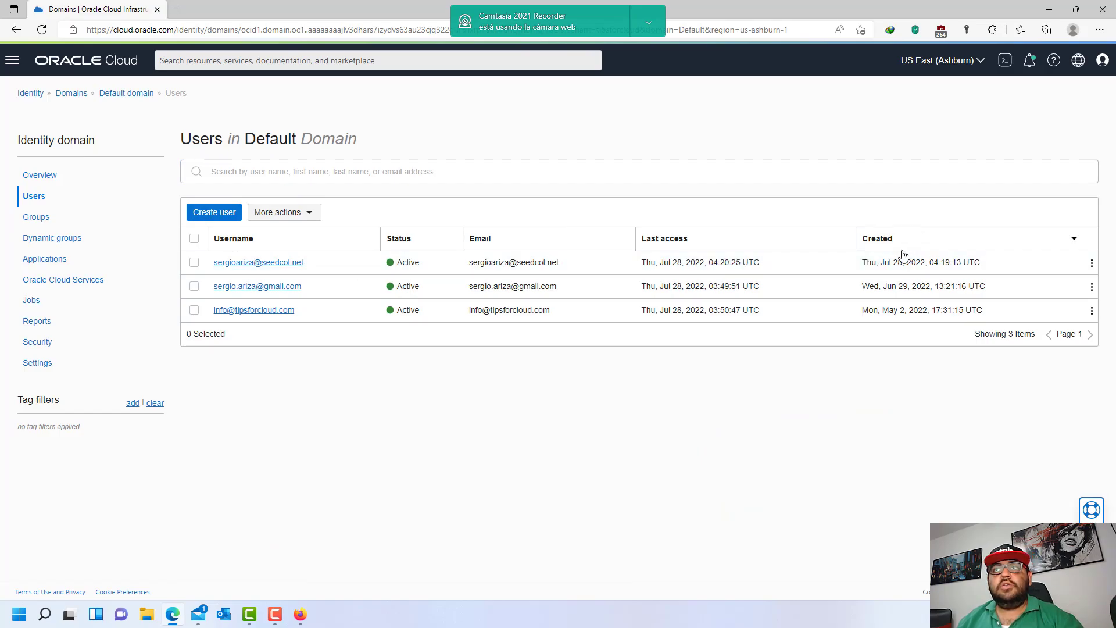
left_click(302, 619)
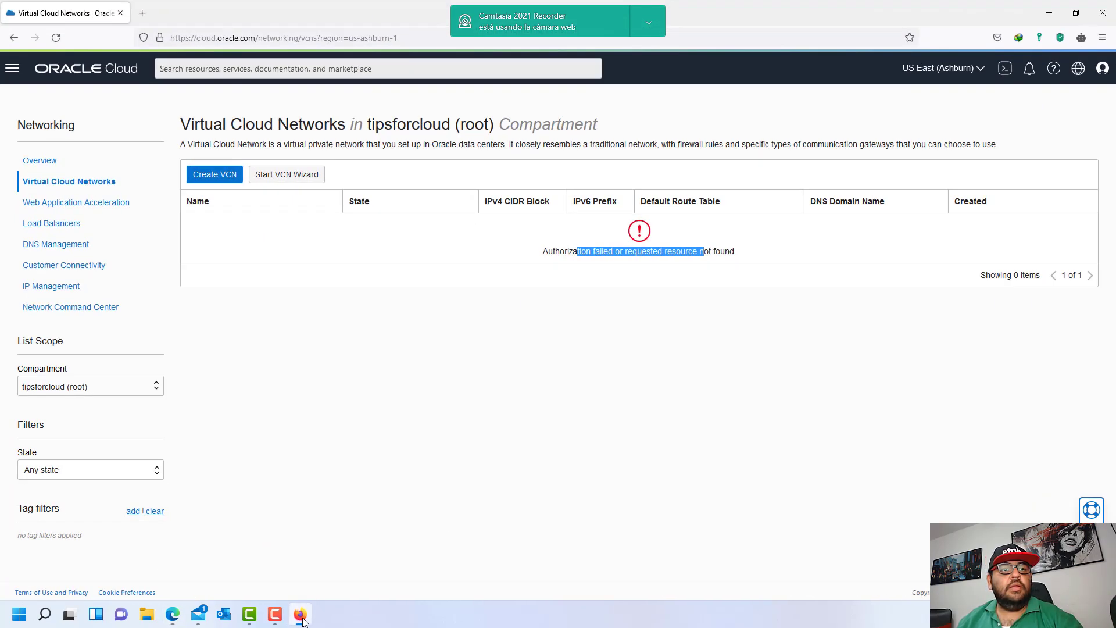
left_click(303, 621)
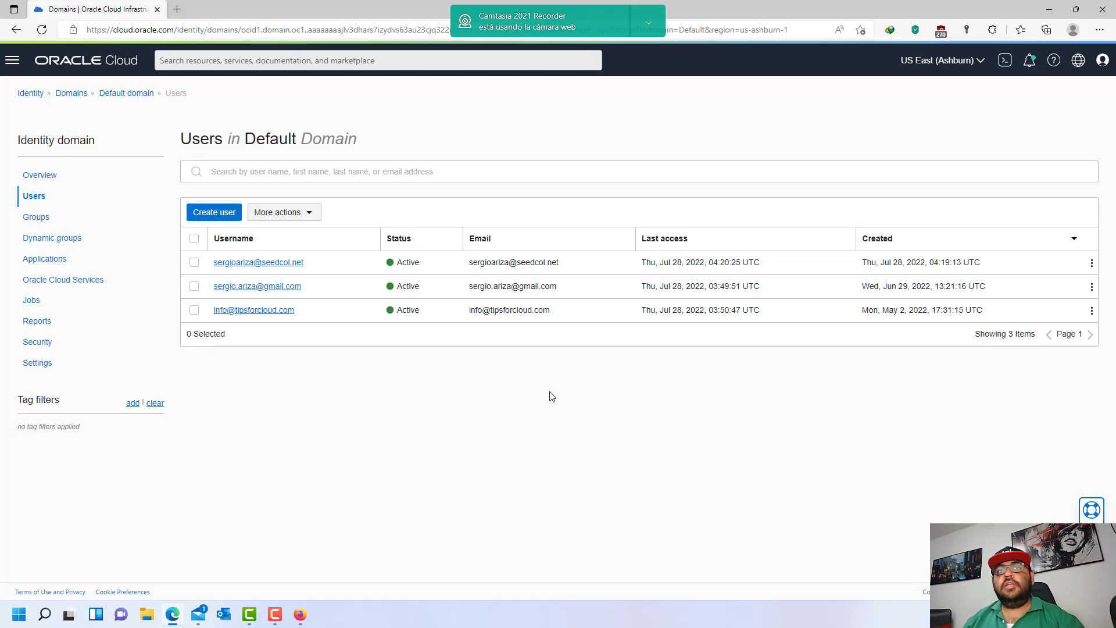
left_click_drag(473, 262, 588, 277)
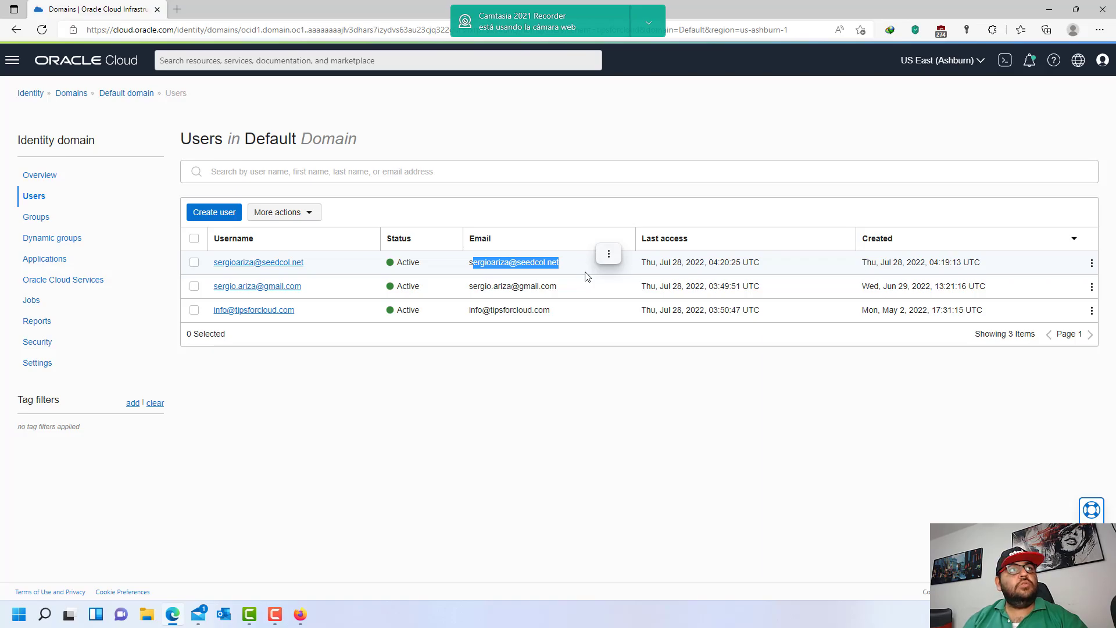
- Start a new group in the Default domain named UDES with description TestGroup
left_click(37, 218)
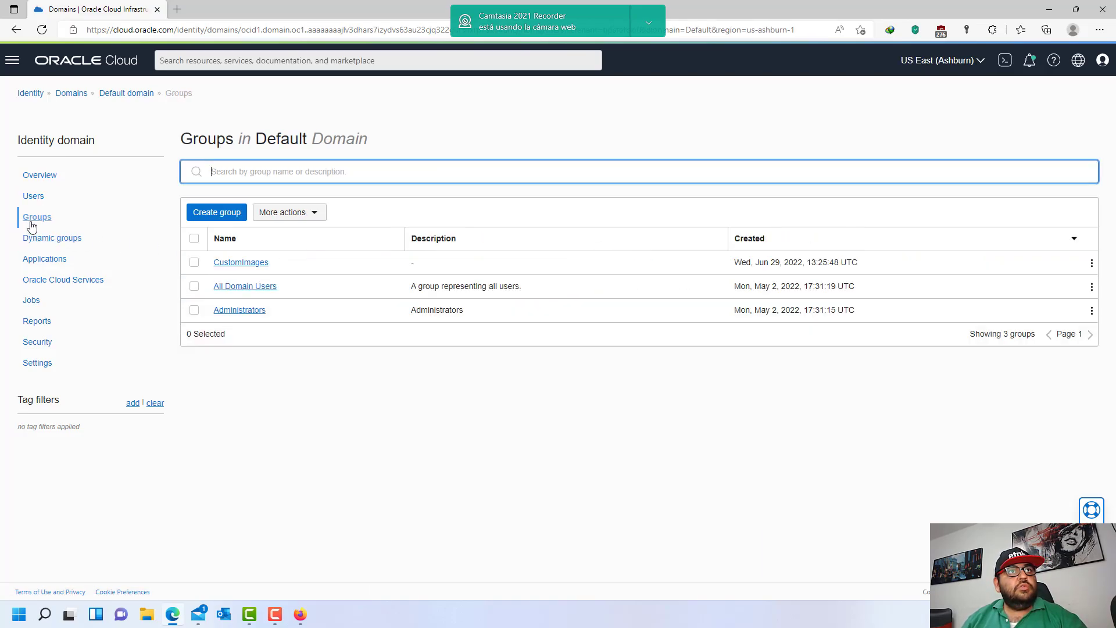
left_click(217, 211)
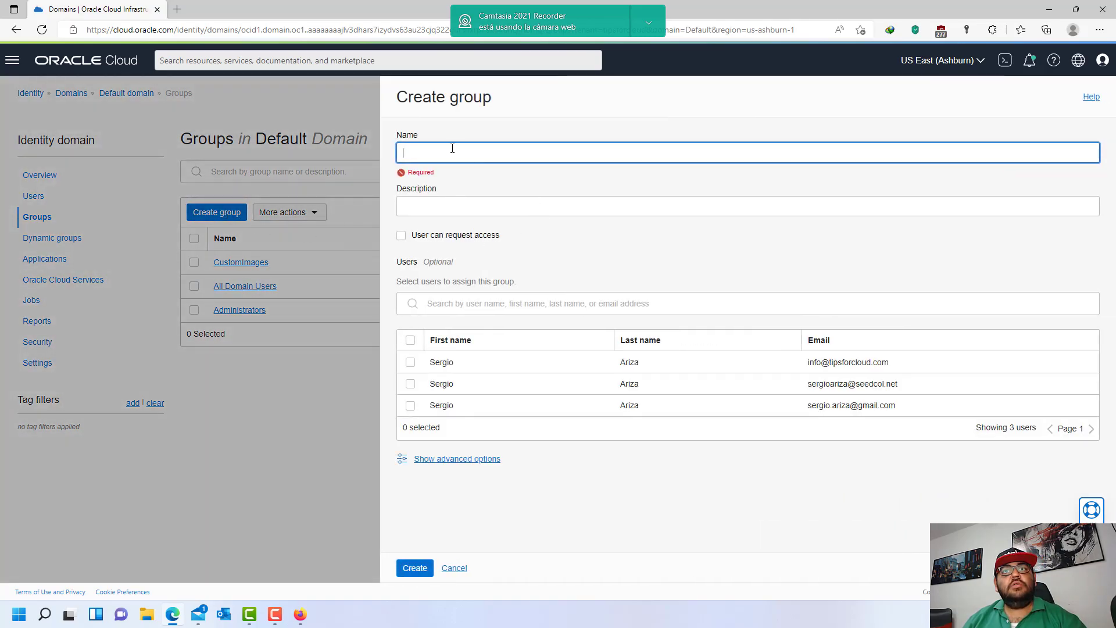
left_click(448, 147)
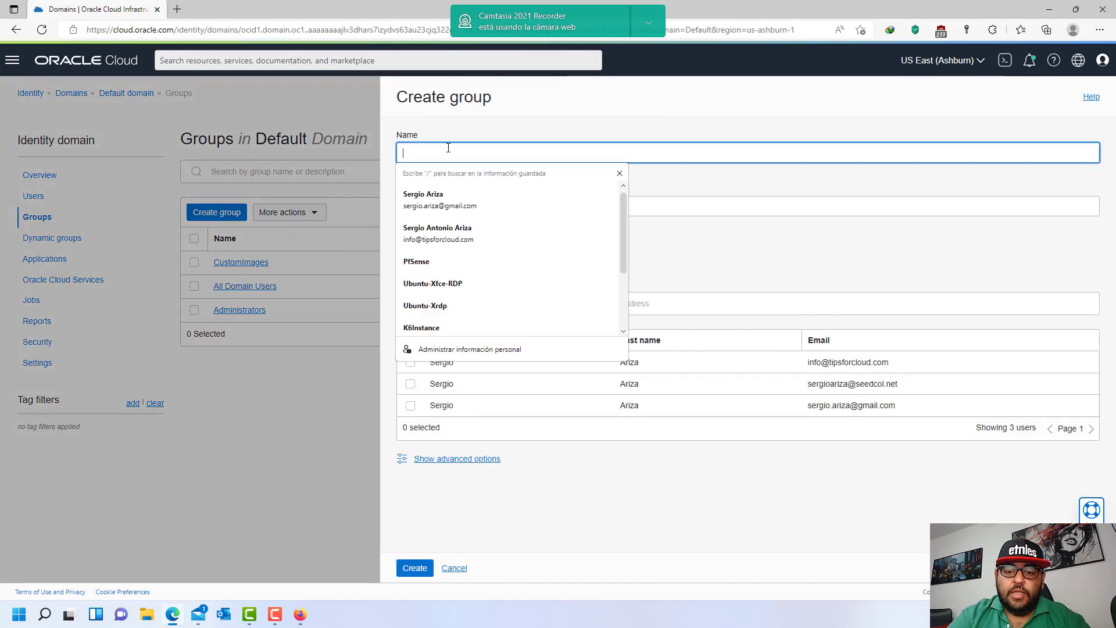
type("U")
key("BackSpace")
type("UDES")
key("Tab")
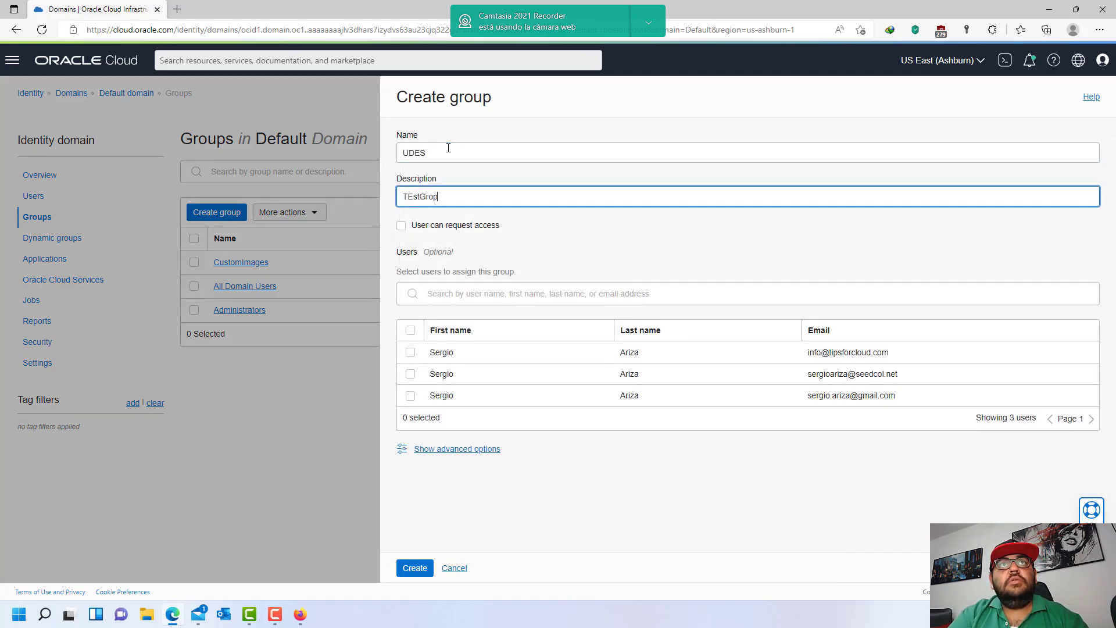
type("TEstGroup")
left_click_drag(416, 196, 405, 198)
type("e")
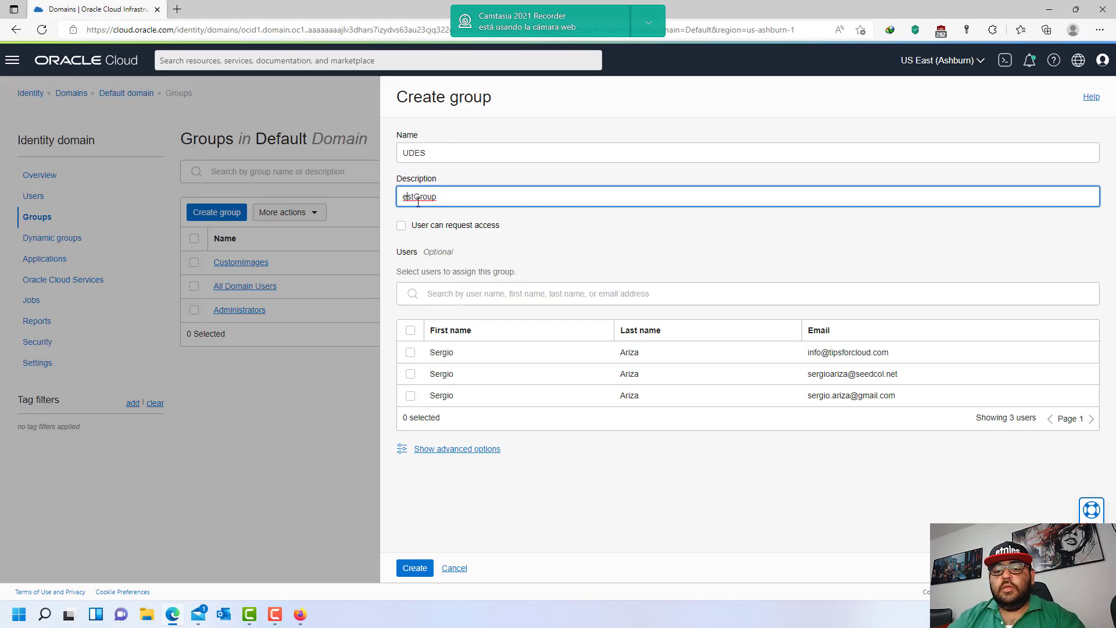
type("T")
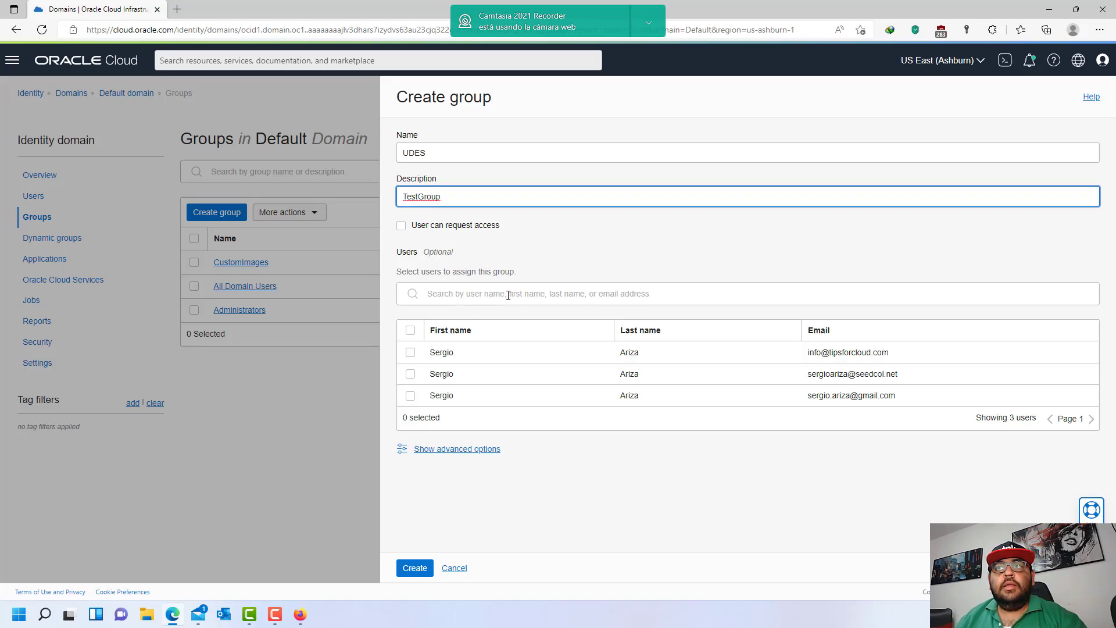
- Add the second listed user, create the group, and confirm it in the Groups list
left_click(410, 374)
left_click(408, 569)
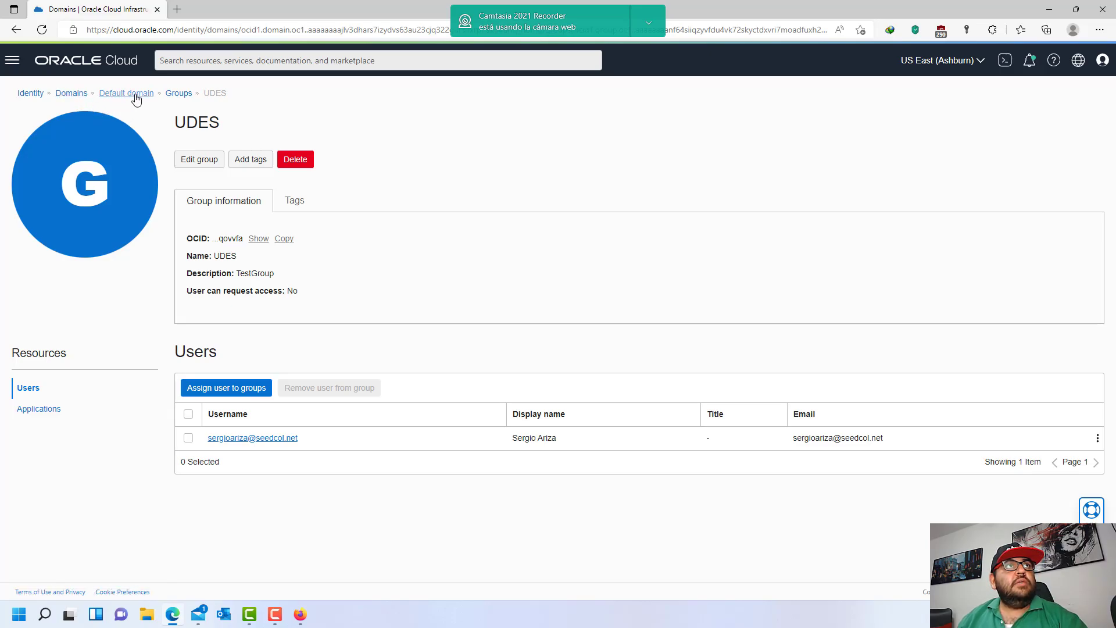
left_click(129, 95)
left_click(58, 219)
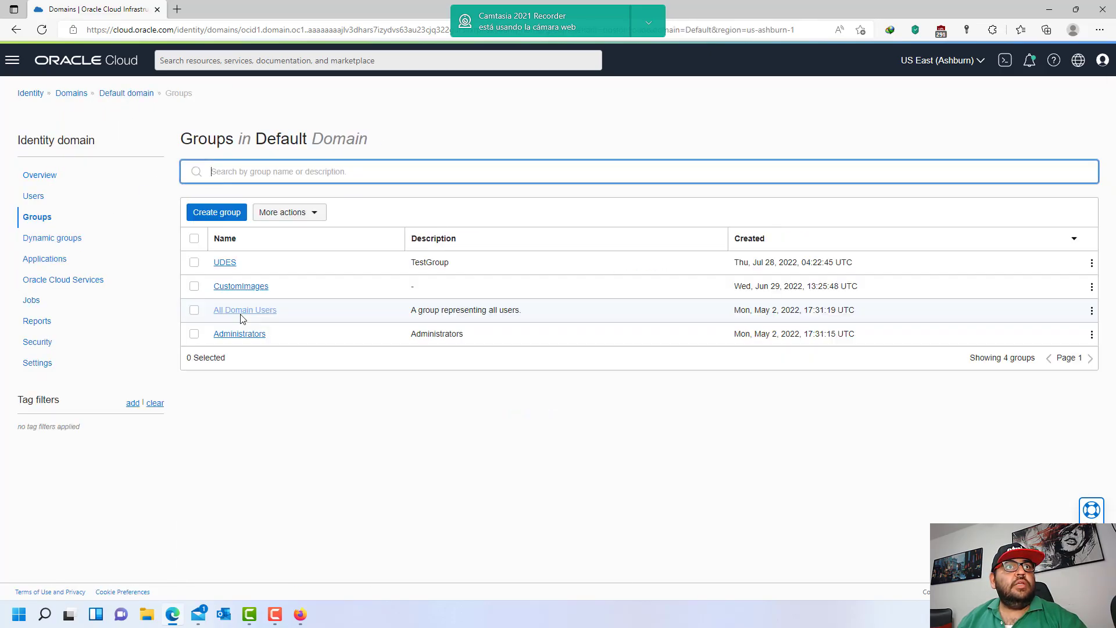
left_click_drag(410, 262, 472, 268)
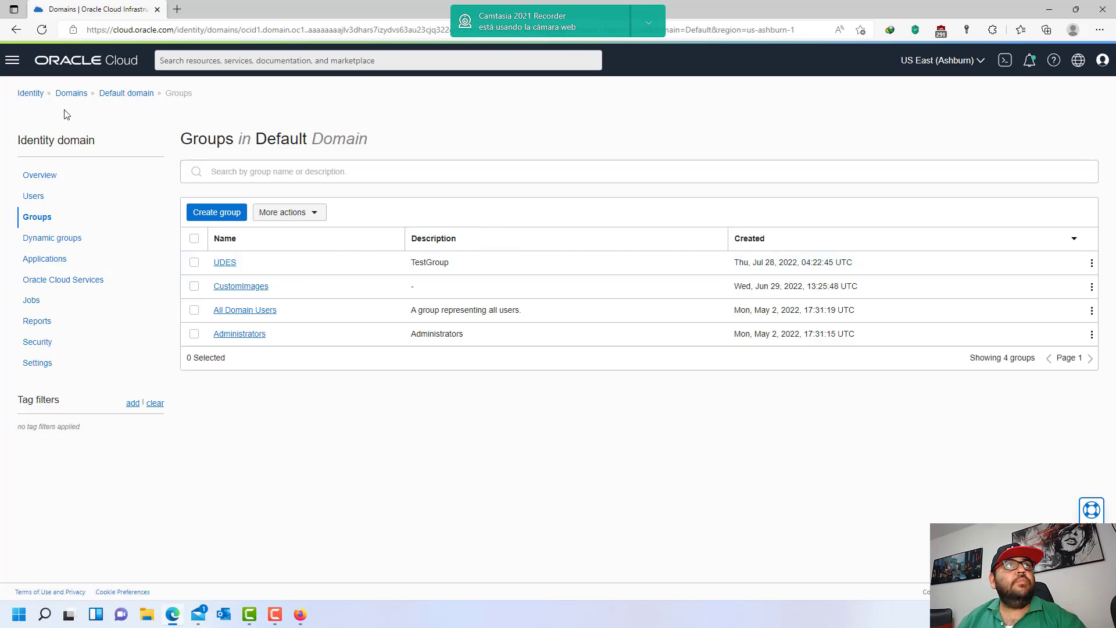
left_click(31, 94)
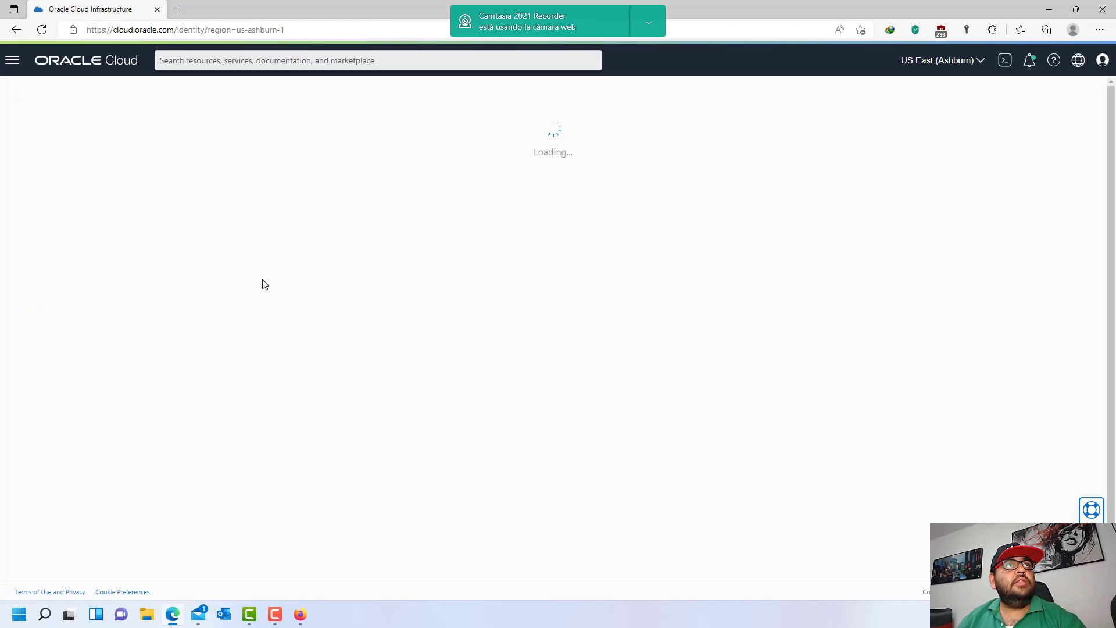
- Switch the Policies list from the empty UDES compartment to tipsforcloud (root), showing five policies
left_click(36, 215)
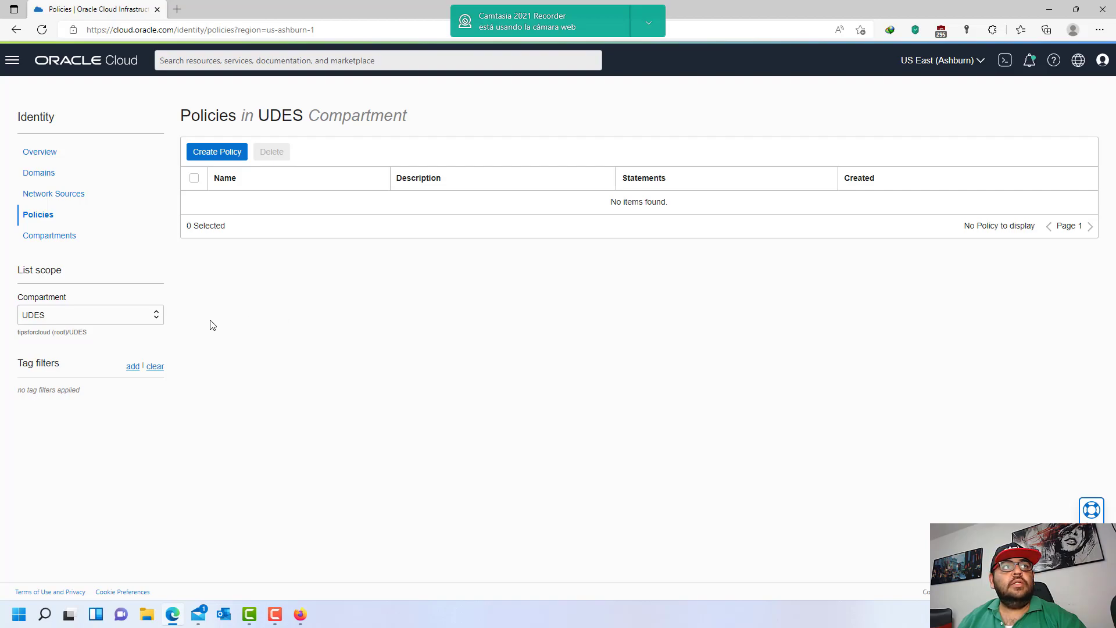
left_click_drag(610, 202, 681, 213)
left_click(680, 212)
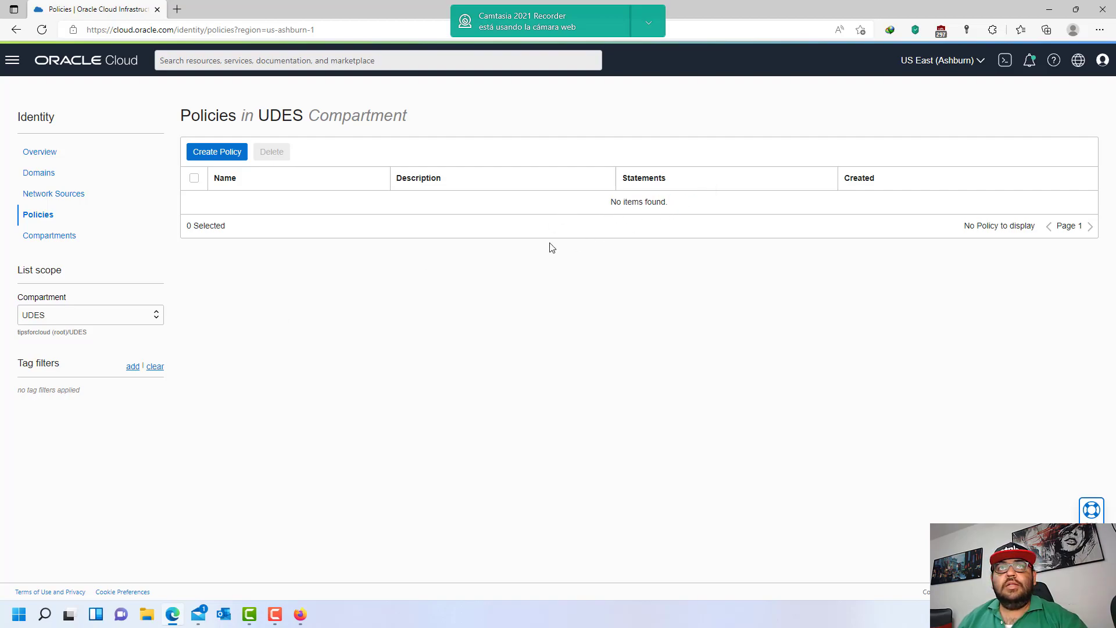
left_click(156, 319)
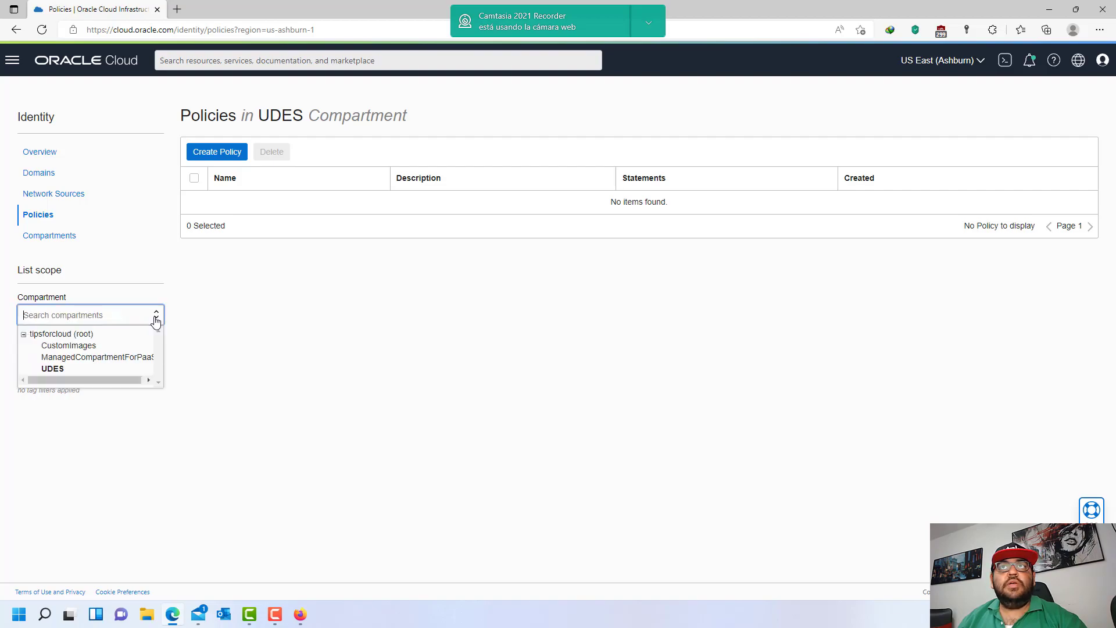
left_click(112, 337)
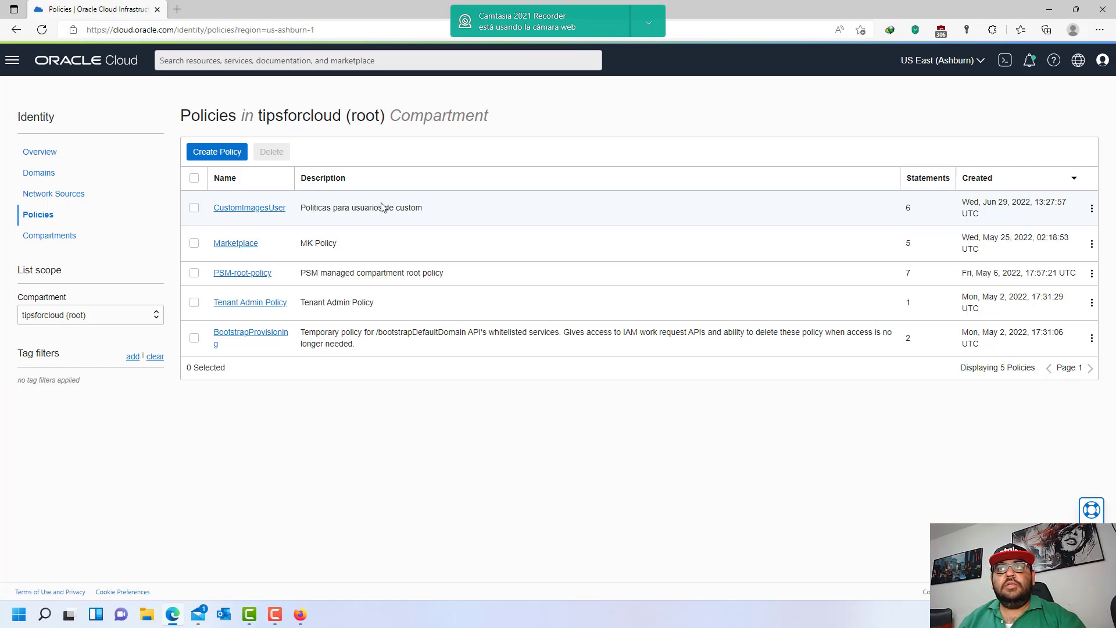
left_click_drag(346, 117, 385, 116)
left_click(377, 144)
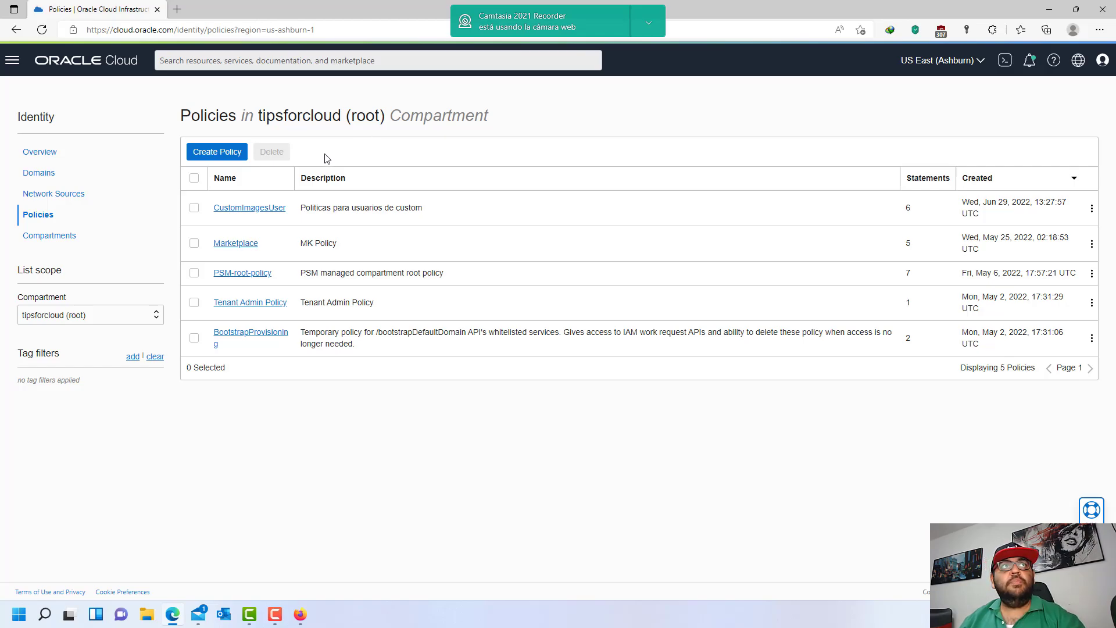
- Start a new policy named UDESUsers with the description TestPolicies
left_click(221, 154)
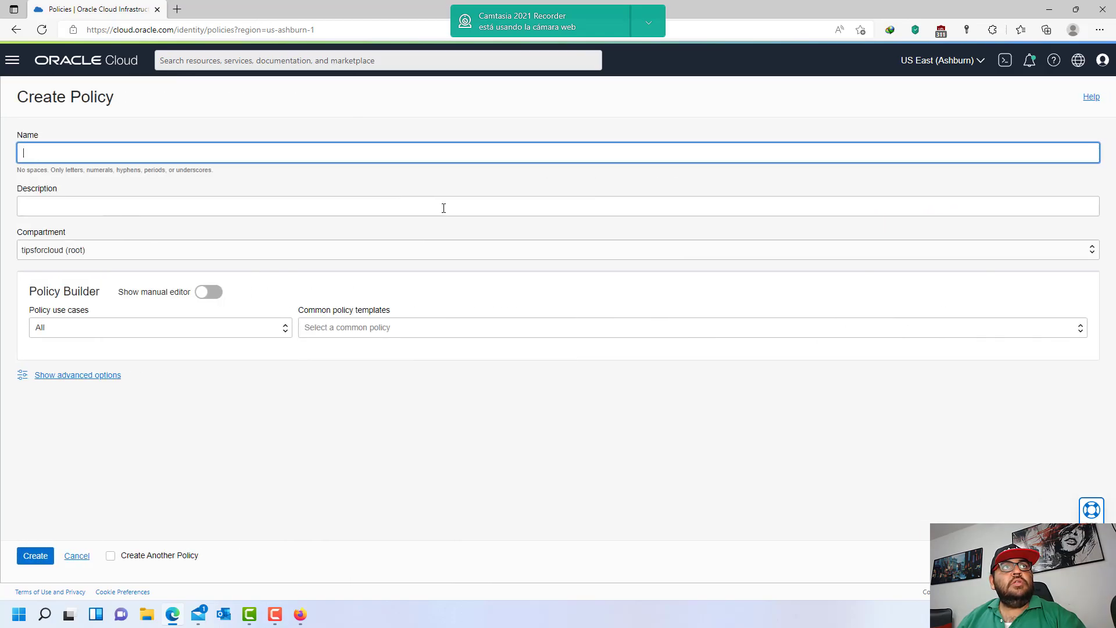
left_click(270, 154)
type("UDESUsers")
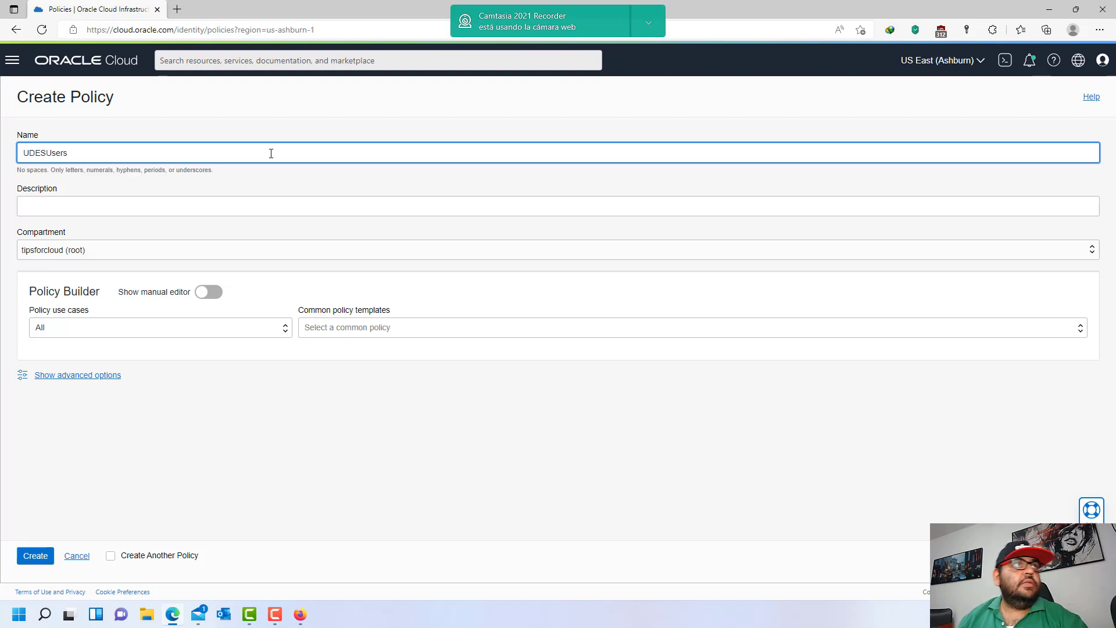
left_click(205, 203)
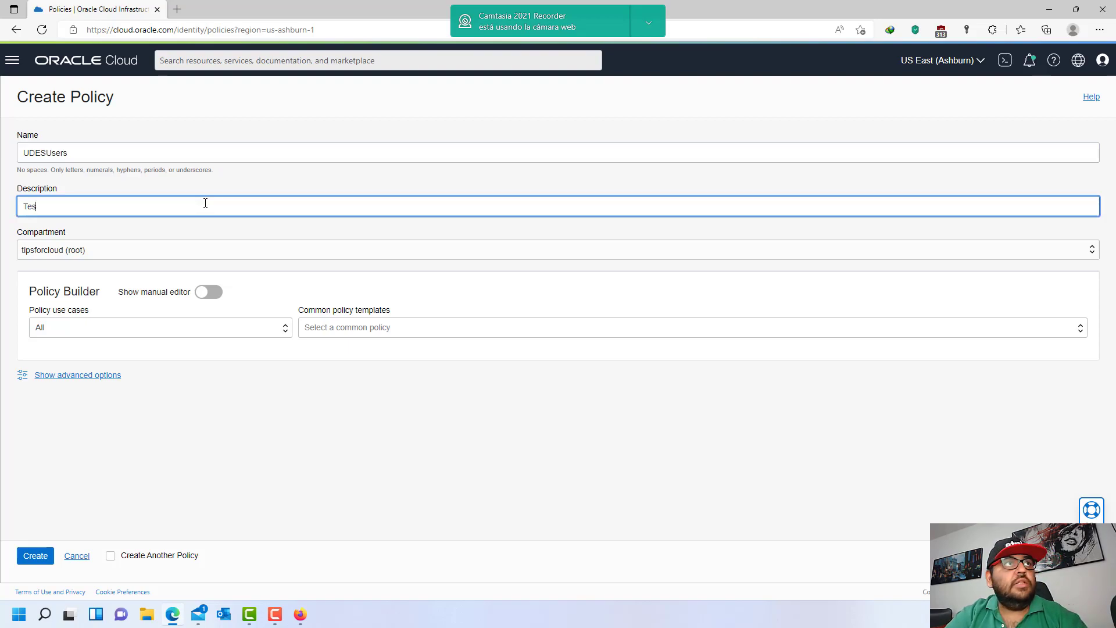
type("TestPolicies")
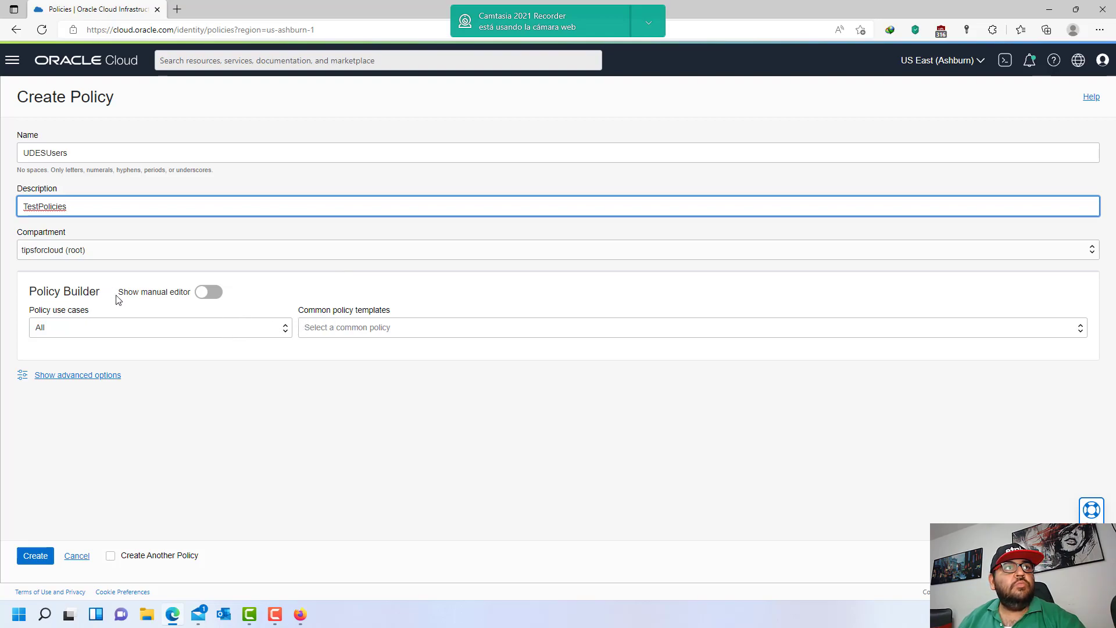
- Set the policy use case to Audit
left_click(275, 329)
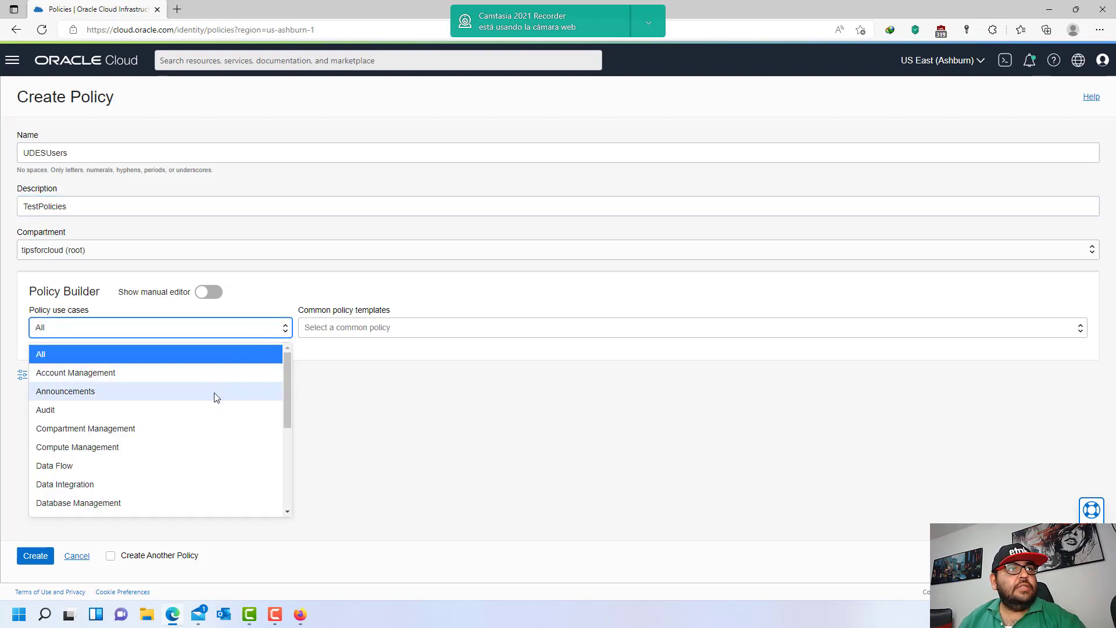
scroll(167, 384, "down", 5)
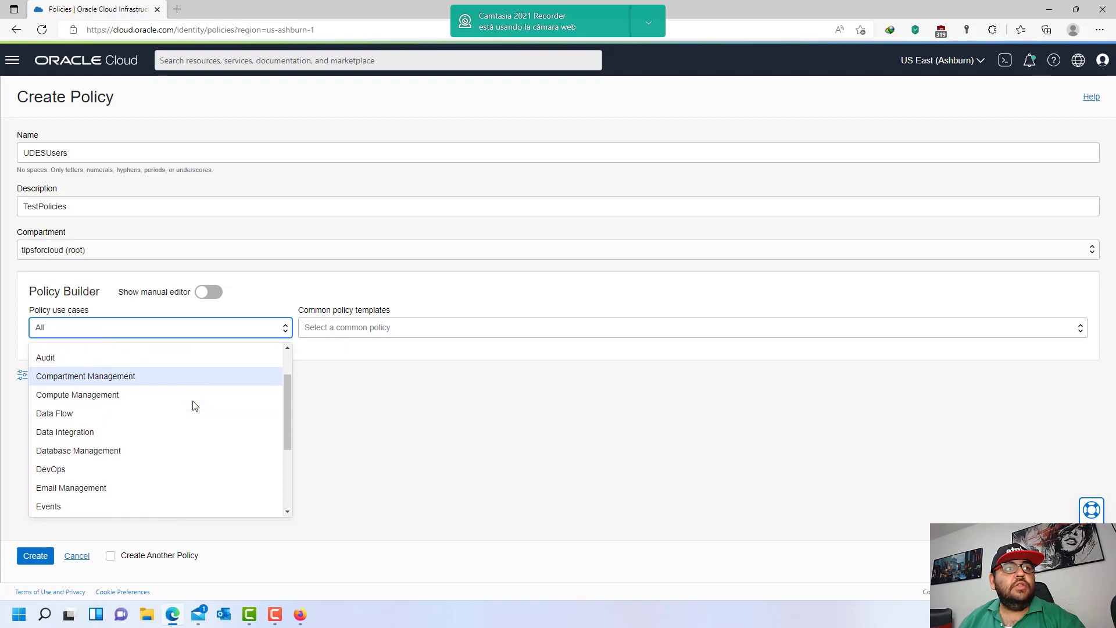
scroll(194, 406, "down", 3)
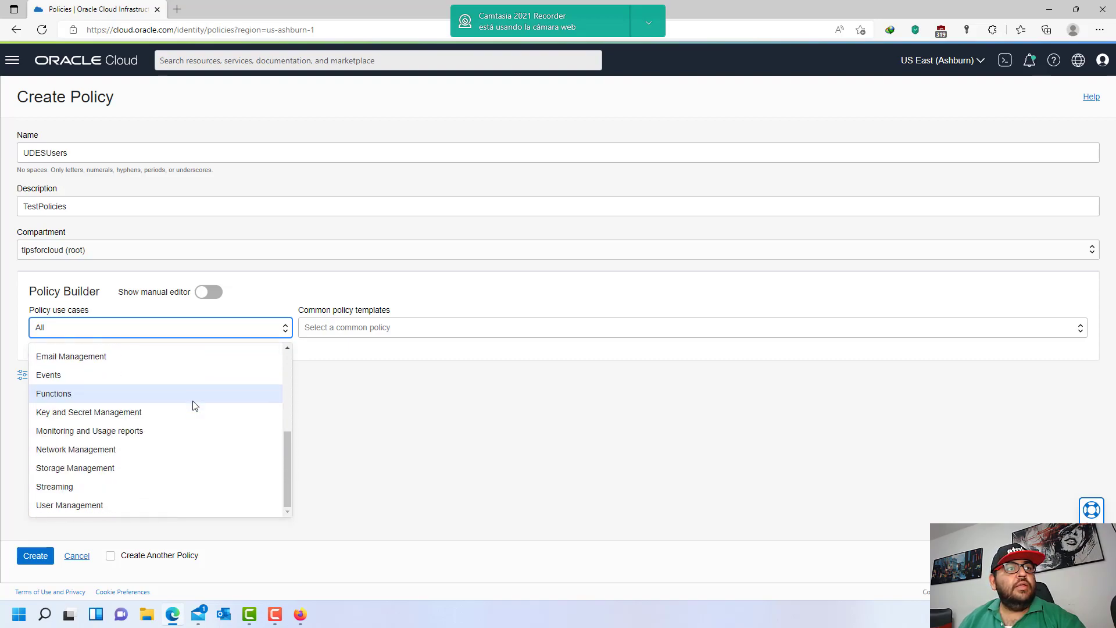
scroll(194, 453, "up", 5)
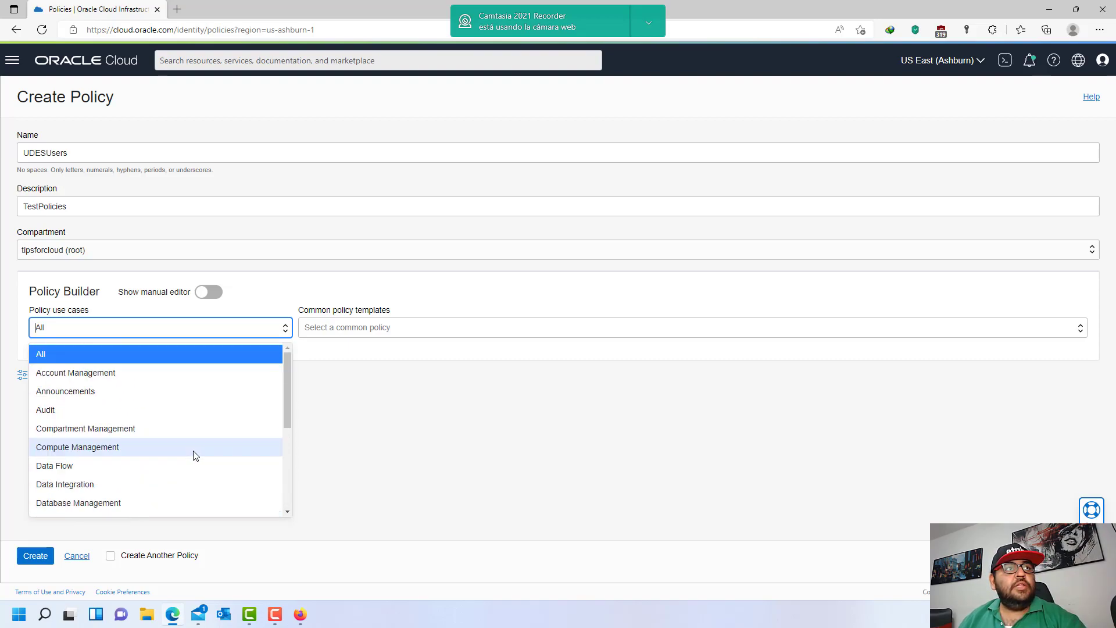
left_click(87, 410)
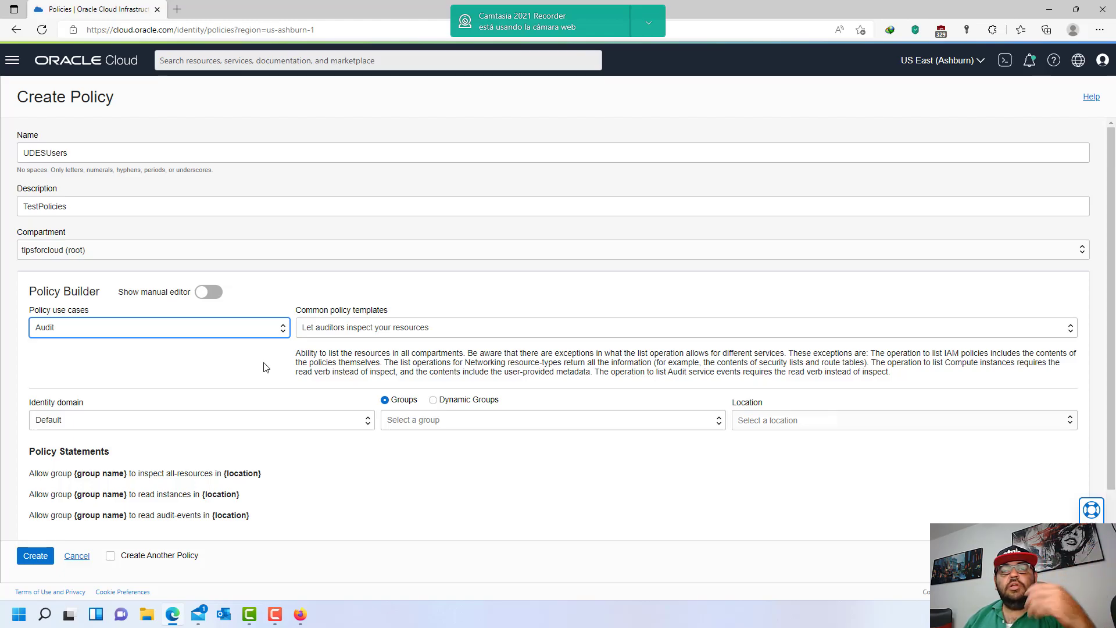
- Reset the policy use case to All and show the common policy templates
left_click(269, 329)
scroll(227, 426, "down", 3)
scroll(231, 428, "down", 1)
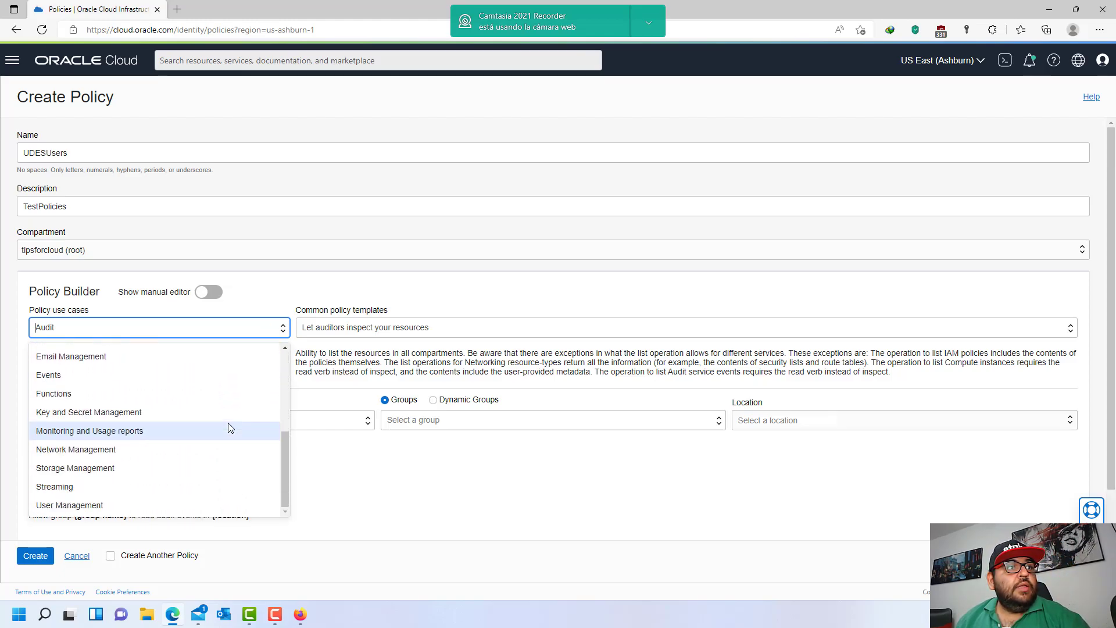
scroll(176, 451, "up", 4)
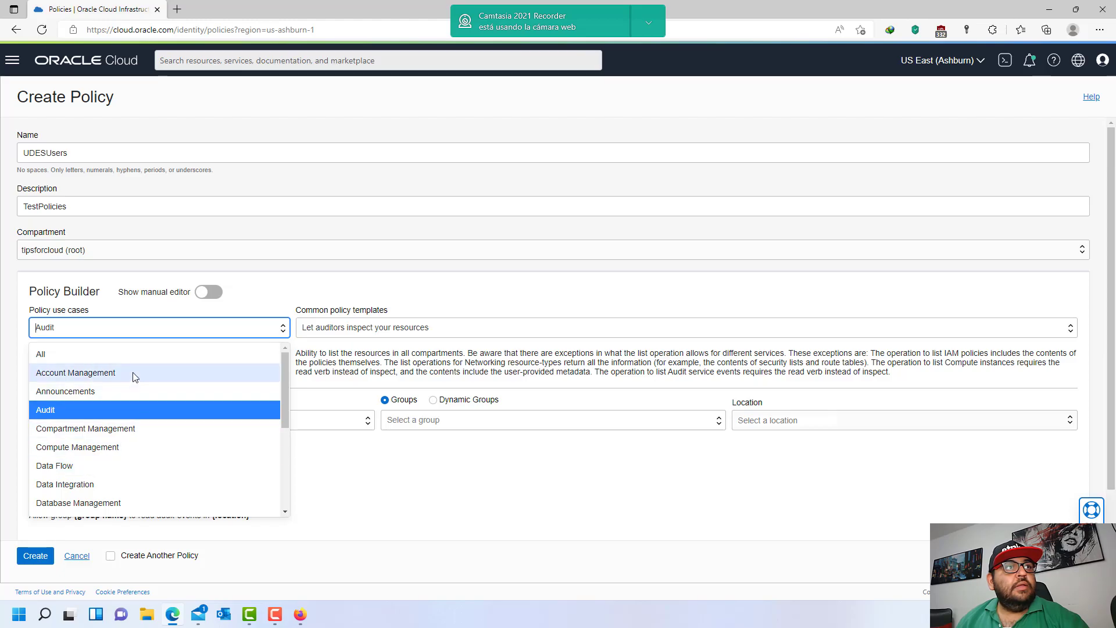
left_click(128, 352)
left_click(441, 327)
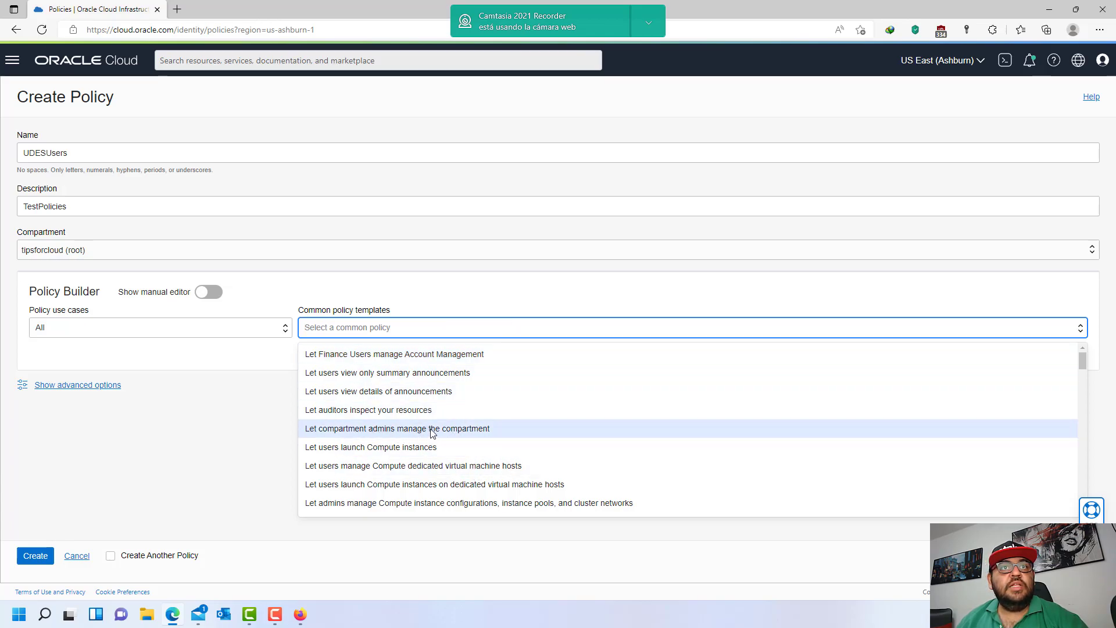
- Use the 'Let compartment admins manage the compartment' template with group UDES and location UDES
left_click(451, 429)
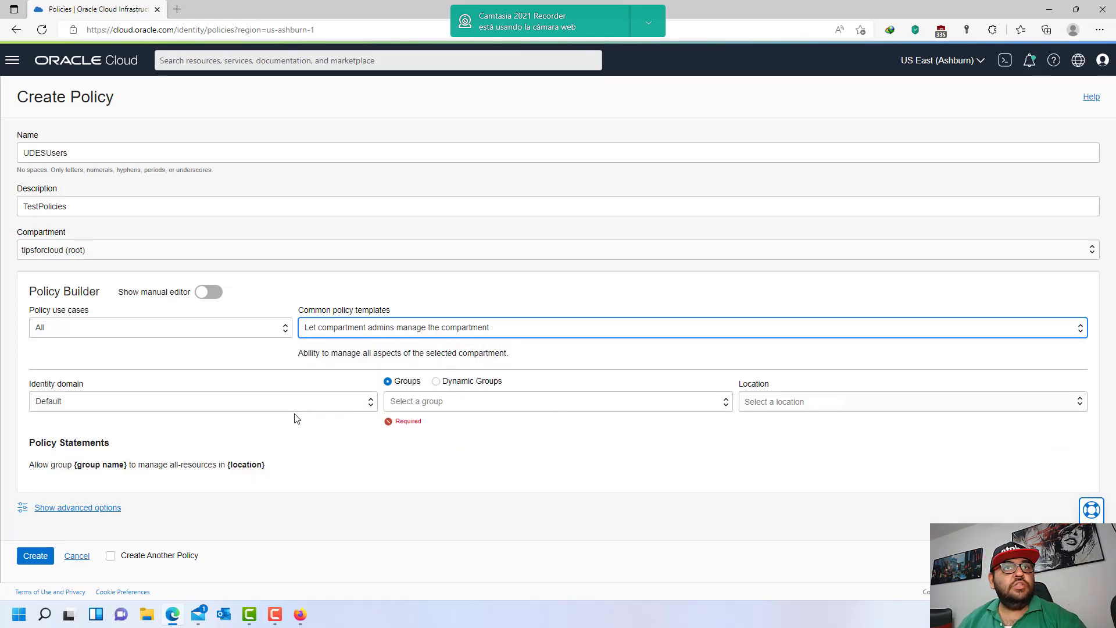
left_click(530, 401)
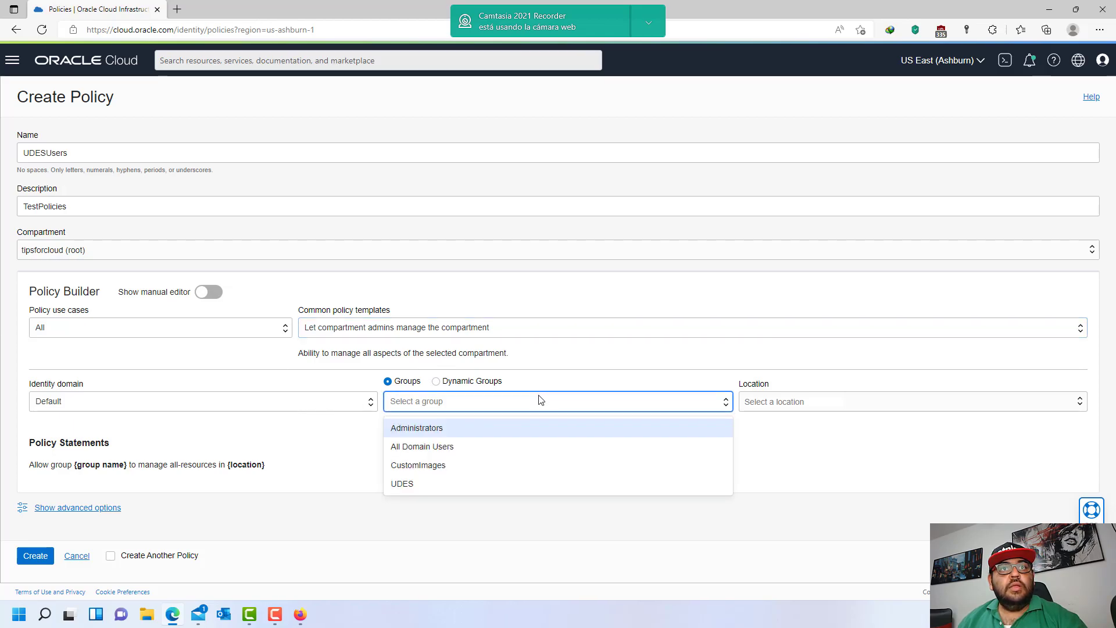
left_click(413, 483)
left_click(795, 401)
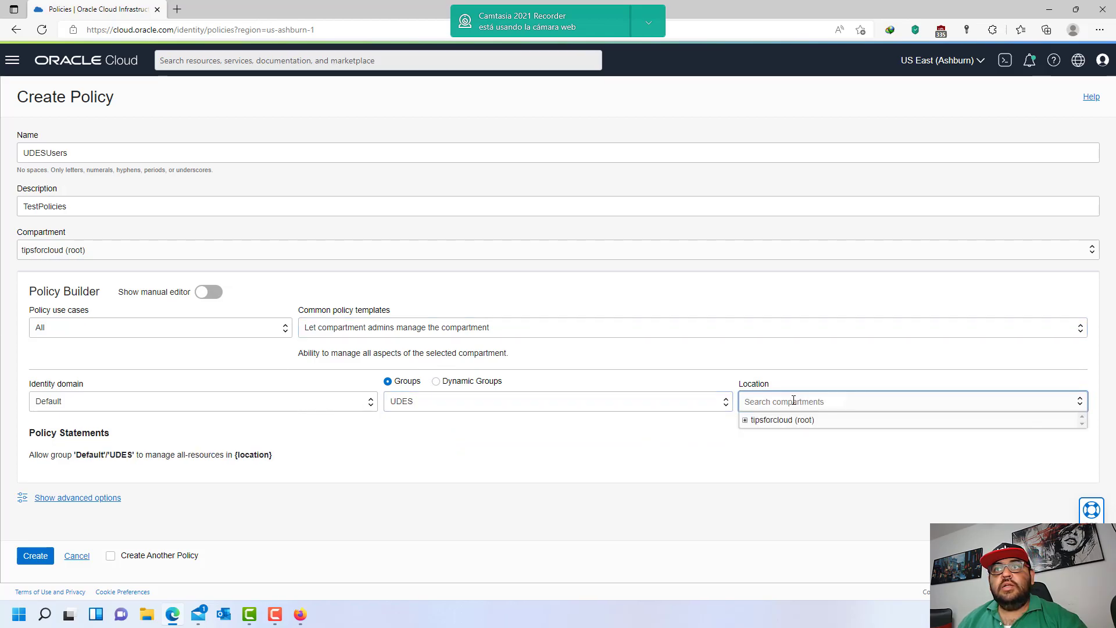
left_click(744, 421)
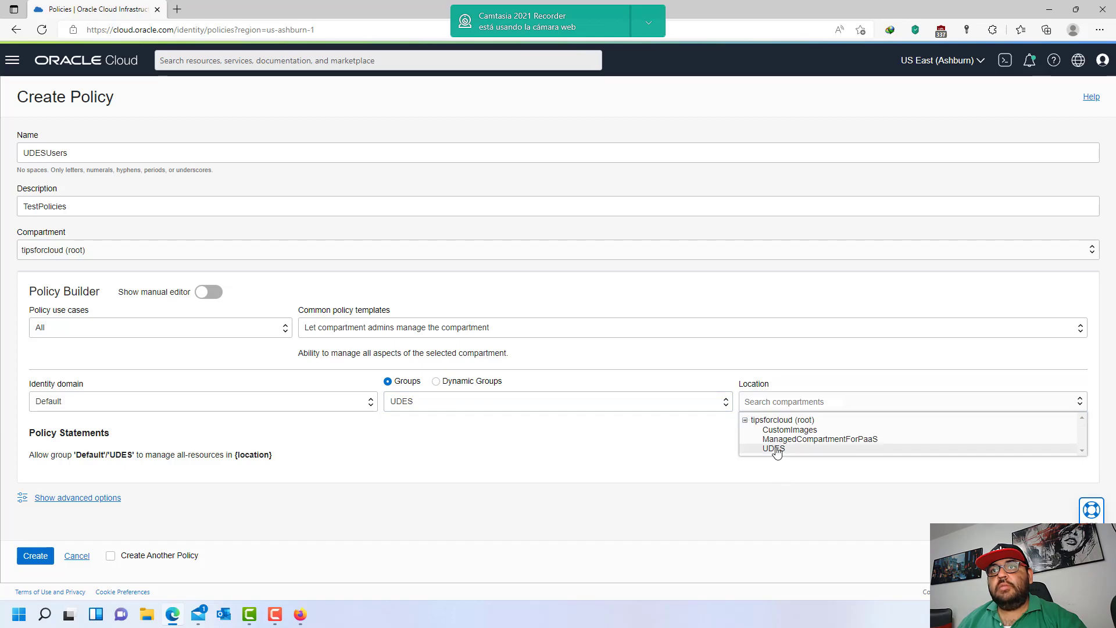
left_click(775, 459)
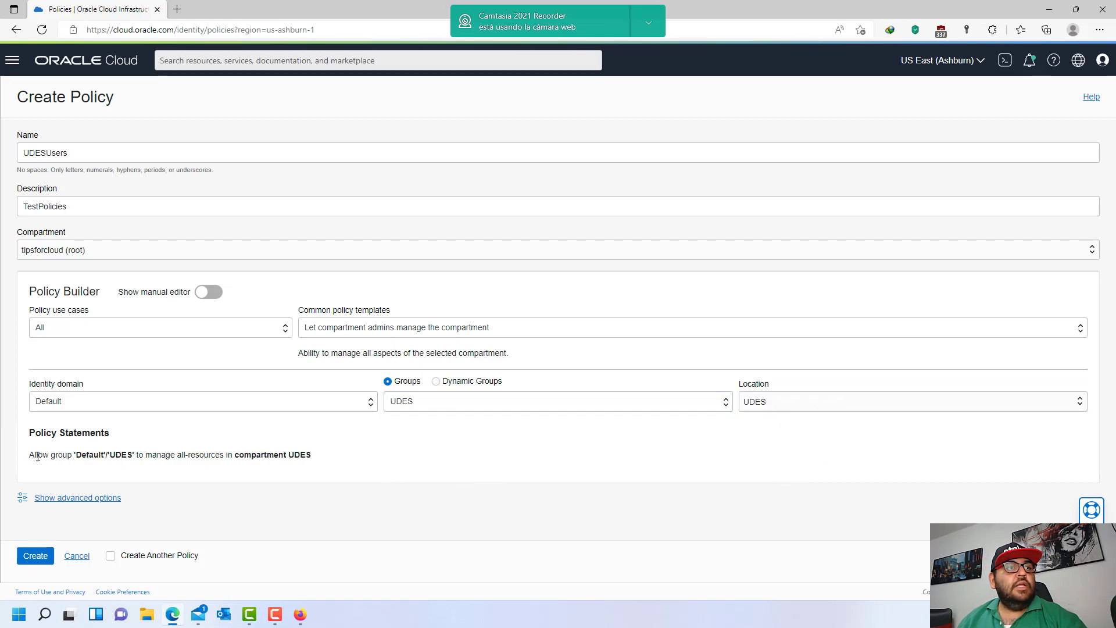
- Review the generated statement letting group UDES manage all-resources, then create the policy
left_click_drag(27, 462, 342, 460)
left_click(307, 464)
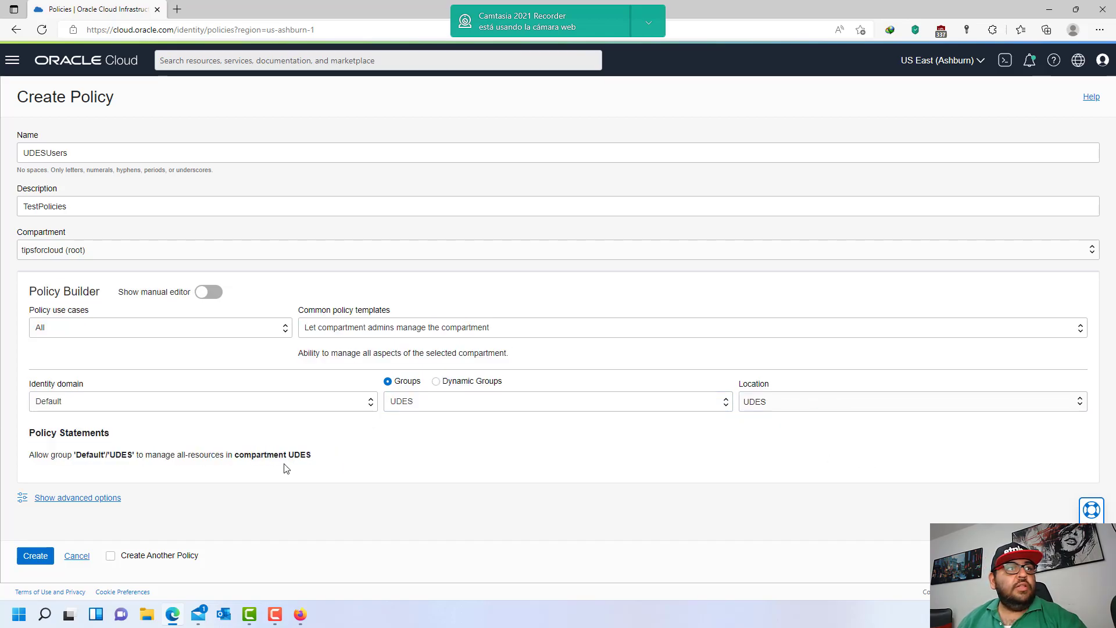
left_click_drag(30, 461, 317, 457)
left_click(94, 456)
left_click(117, 457)
left_click(152, 458)
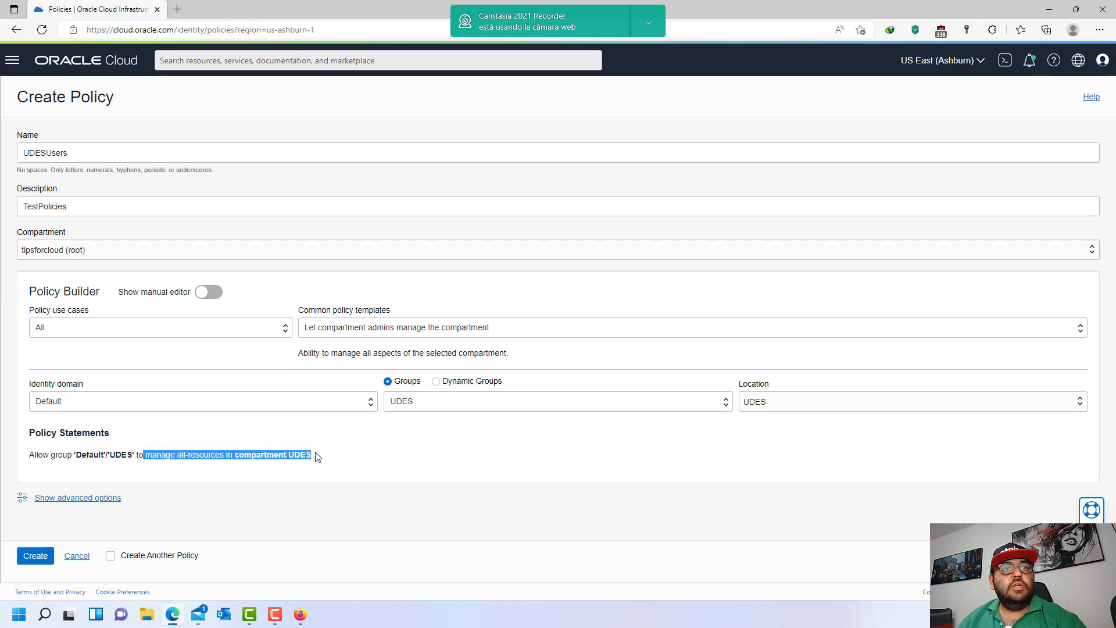
left_click(367, 448)
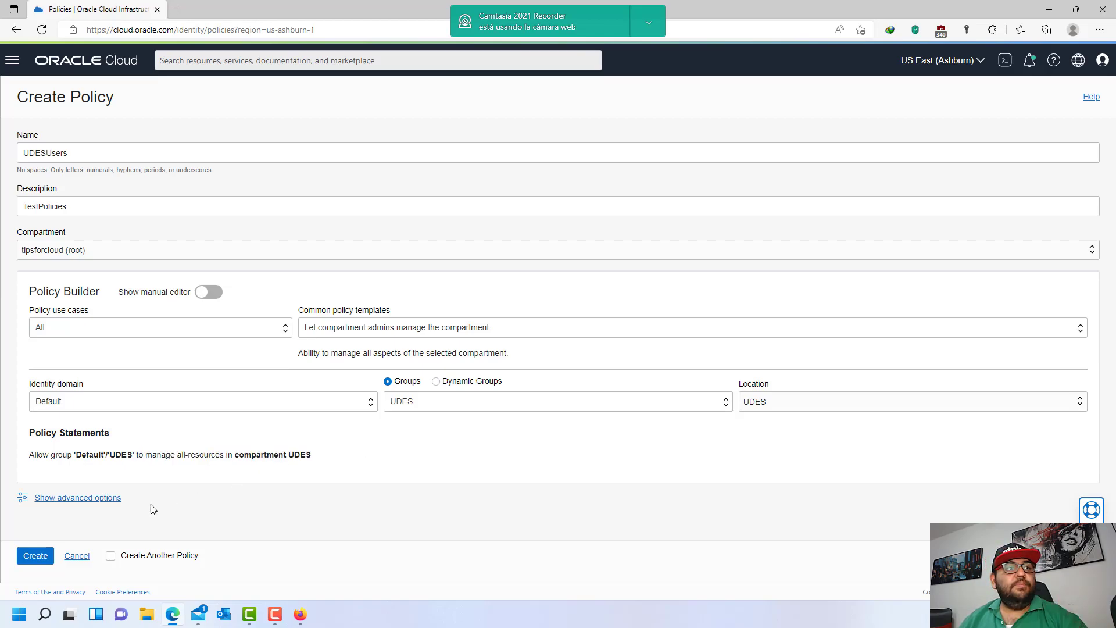
left_click(36, 557)
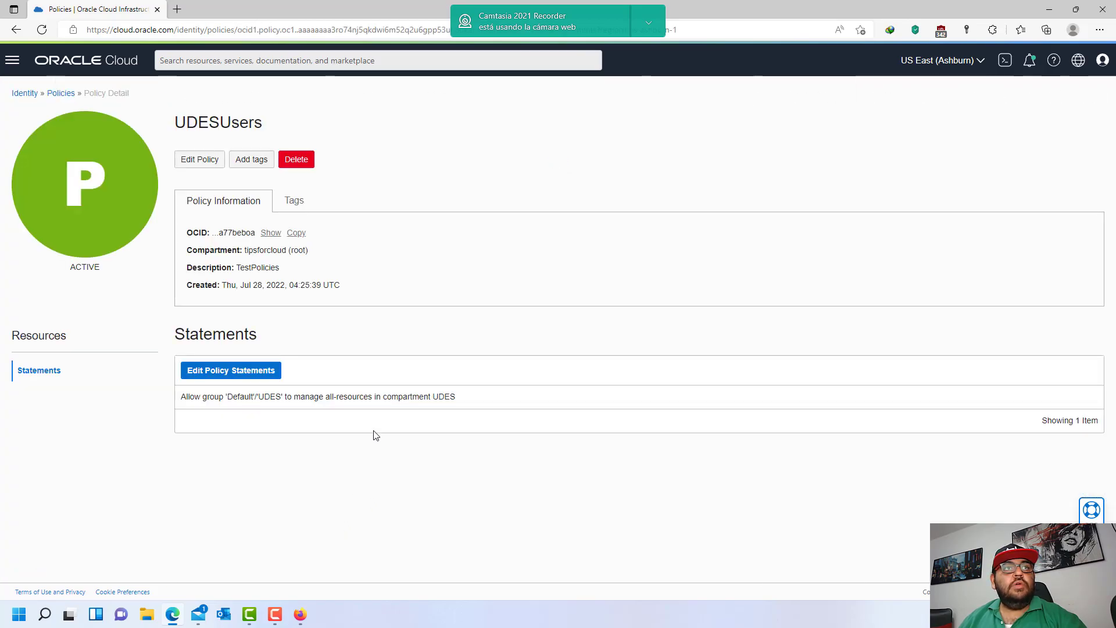
- Check the authorization-failed message on Virtual Cloud Networks for tipsforcloud (root)
left_click(300, 614)
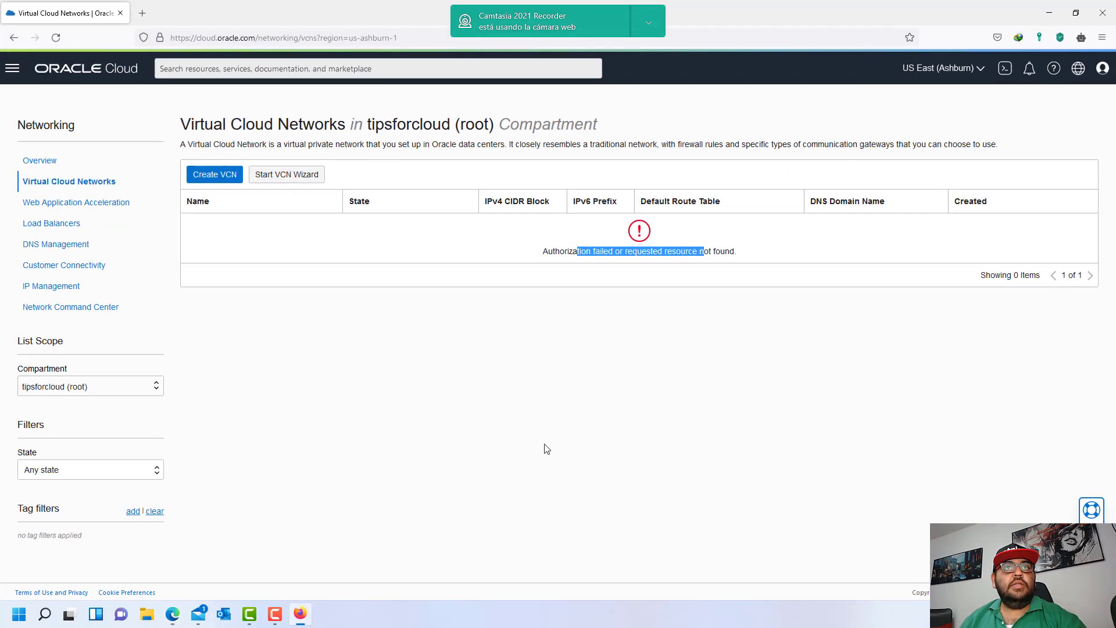
left_click(495, 325)
left_click_drag(568, 254, 796, 263)
left_click(796, 263)
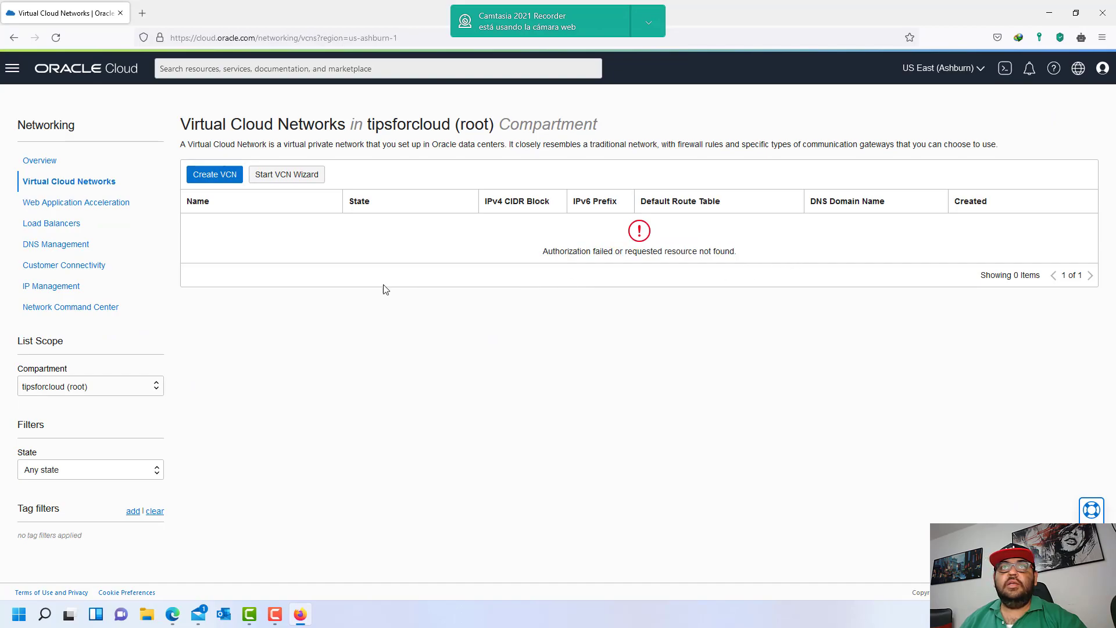
left_click(116, 386)
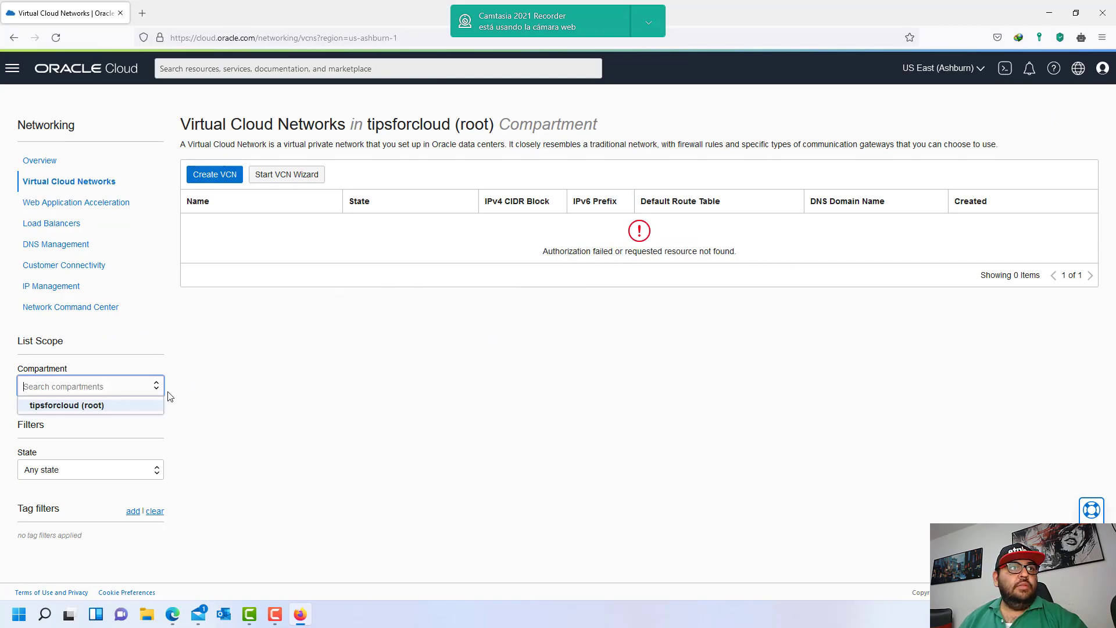
left_click(329, 396)
- Show the Compute > Instances list for the tipsforcloud (root) compartment
left_click(96, 69)
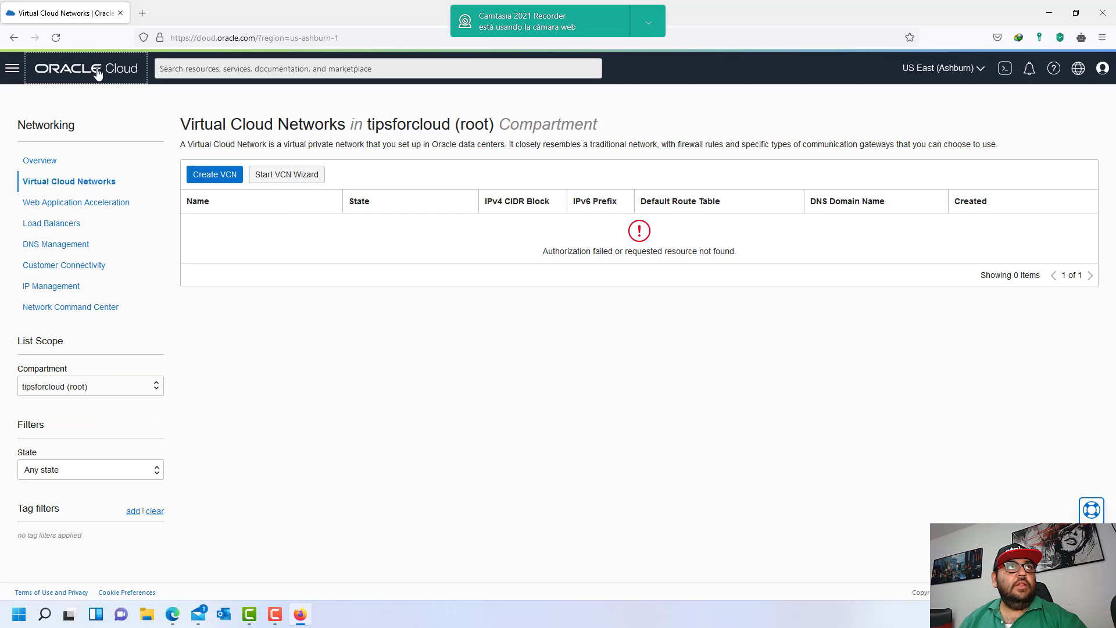
left_click(12, 69)
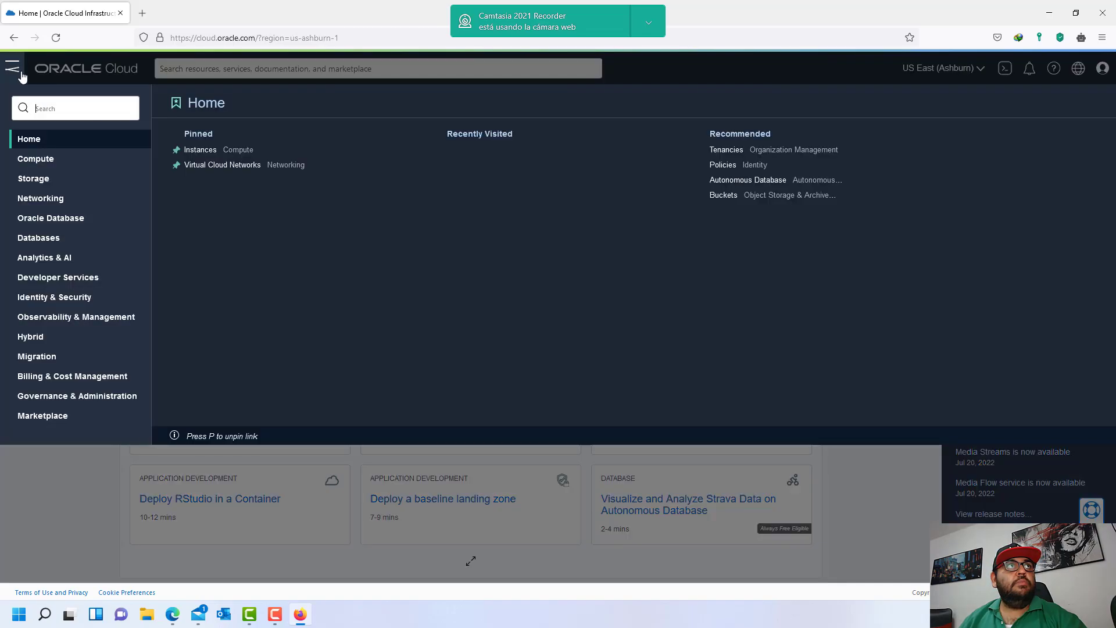
left_click(35, 159)
left_click(200, 165)
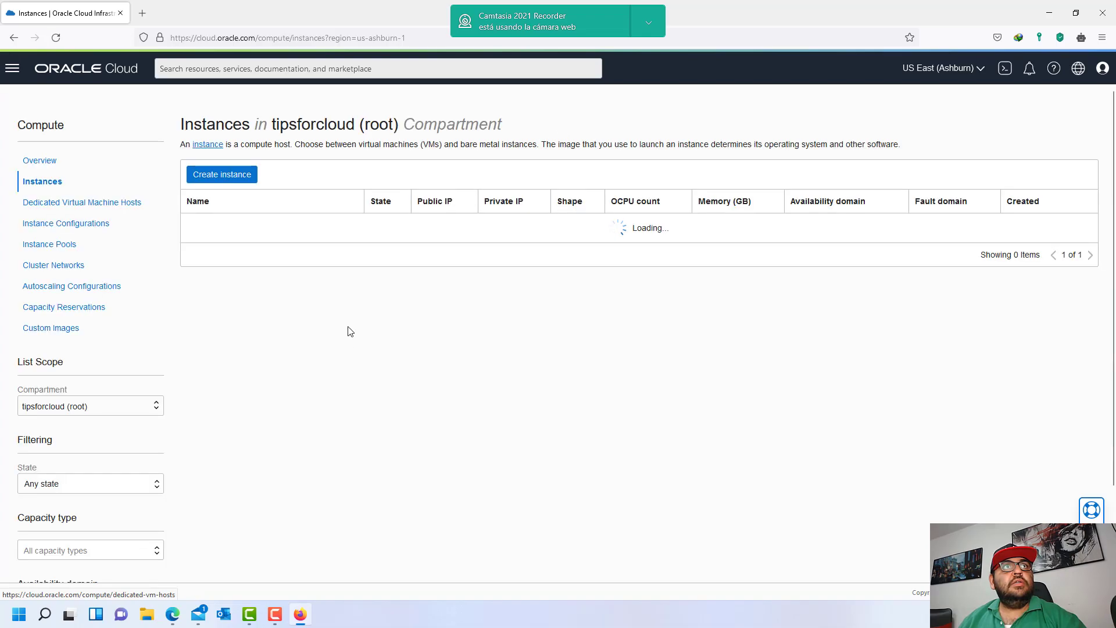
left_click(152, 409)
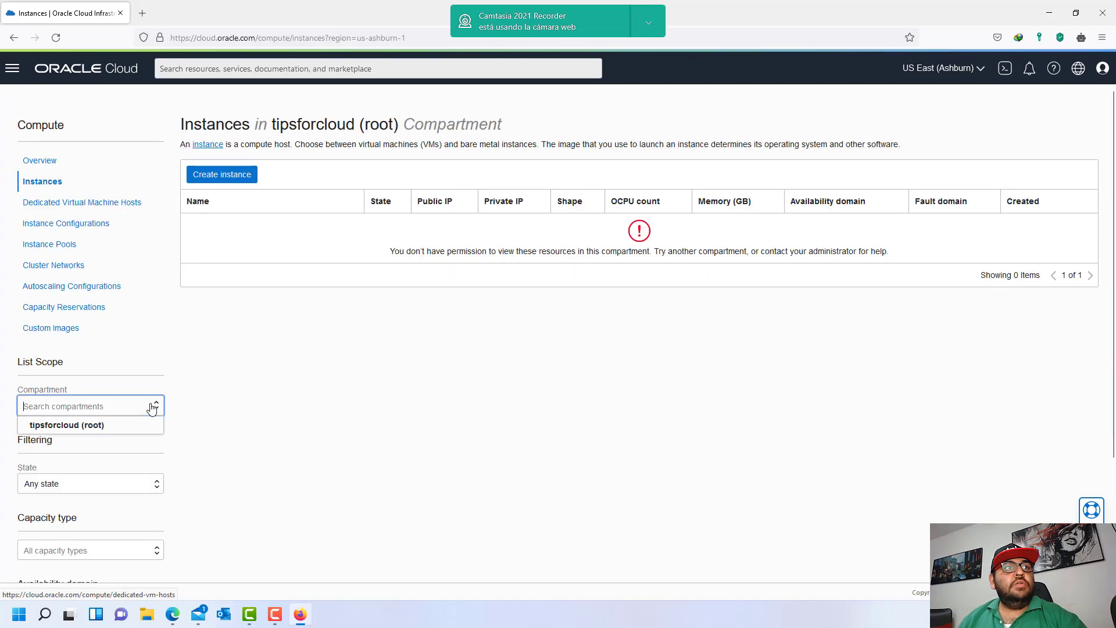
left_click(261, 461)
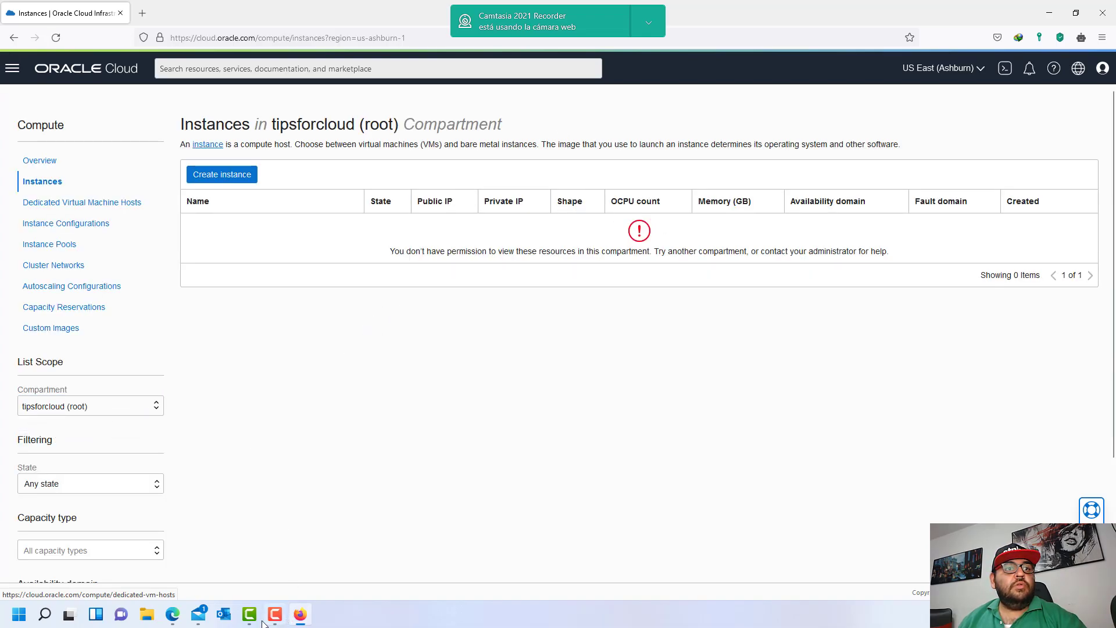
- Review the UDESUsers policy statement granting manage all-resources in compartment UDES
left_click(175, 614)
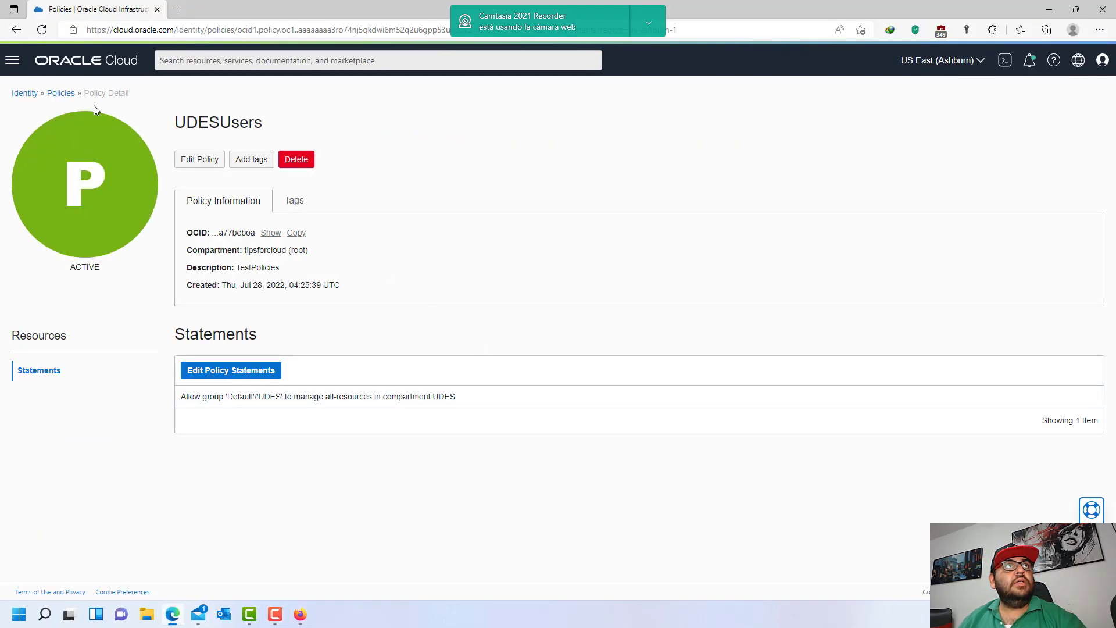
left_click(60, 94)
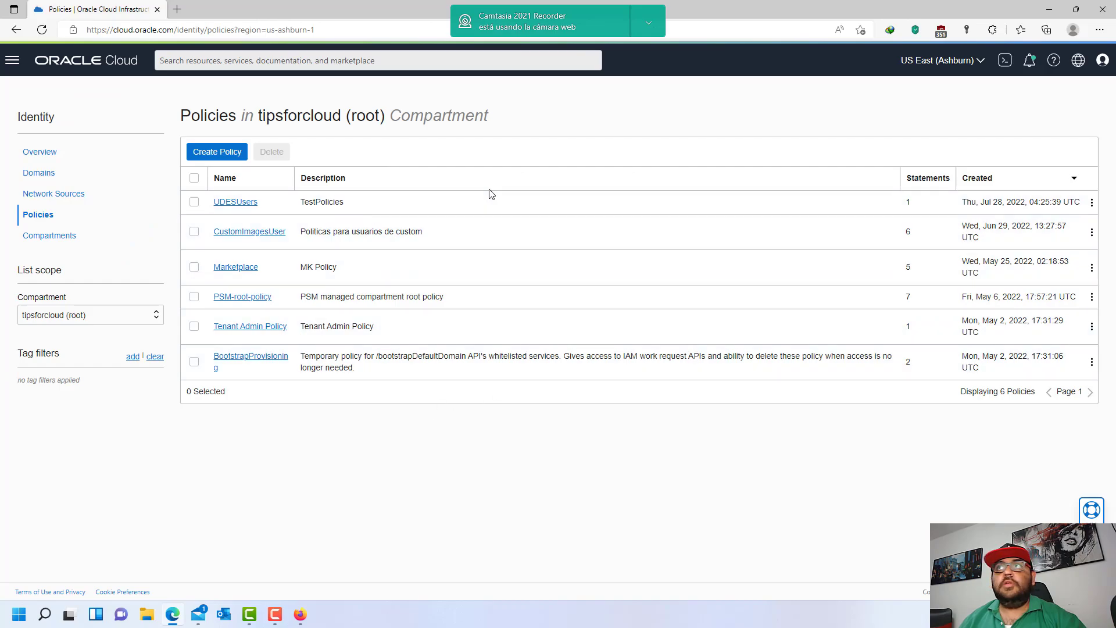
left_click(236, 201)
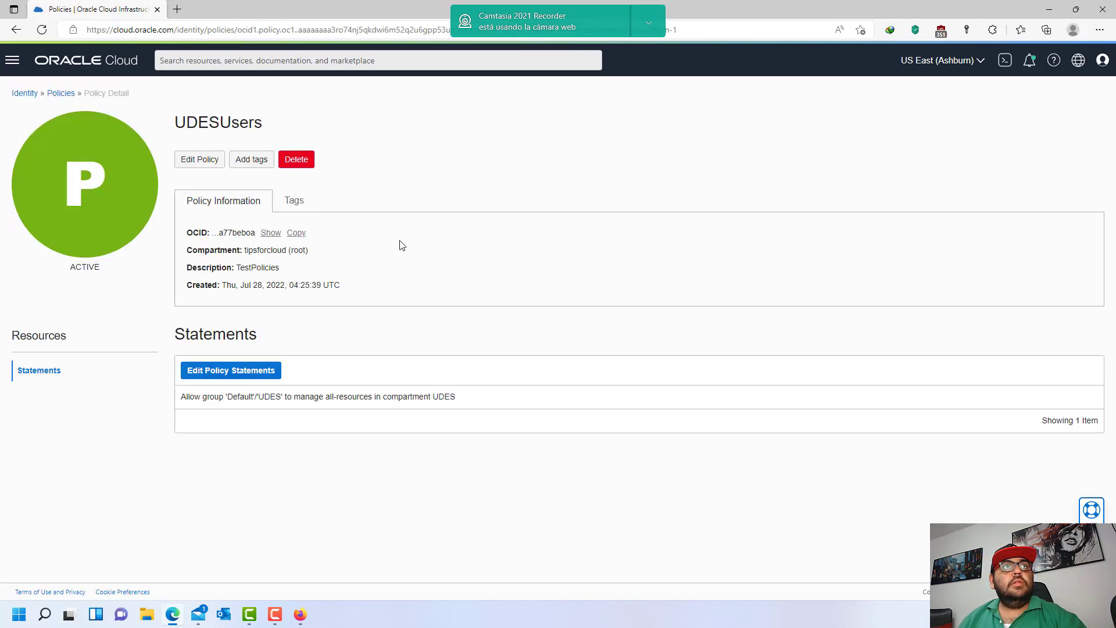
left_click_drag(188, 396, 224, 398)
left_click(284, 399)
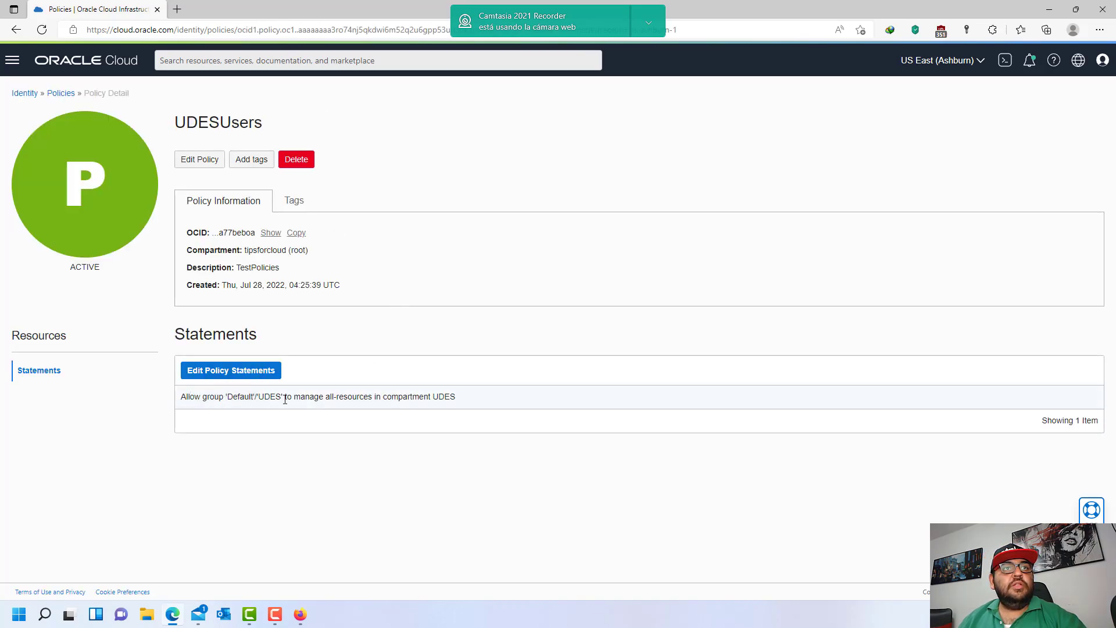
left_click_drag(306, 399, 478, 399)
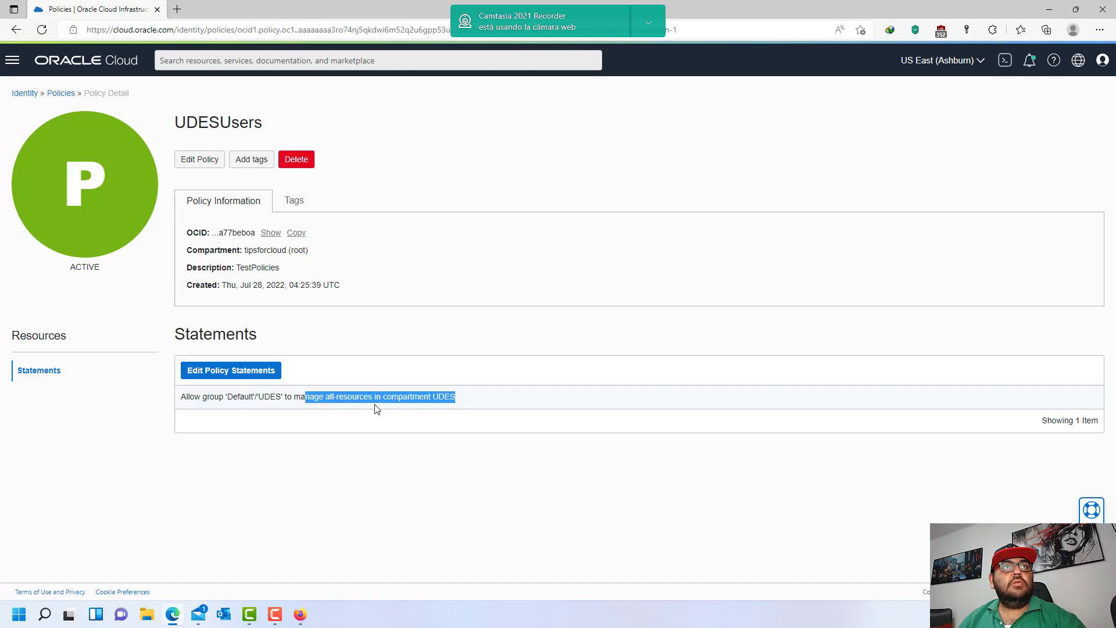
- Reload the Instances page and confirm the permission error for tipsforcloud (root)
left_click(300, 615)
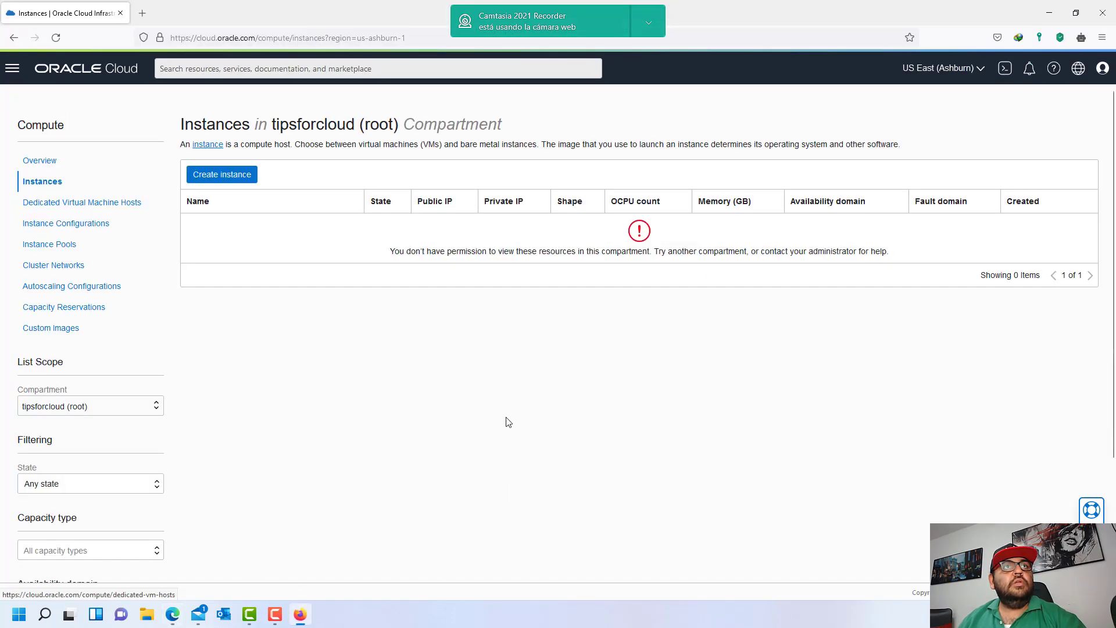
left_click(56, 38)
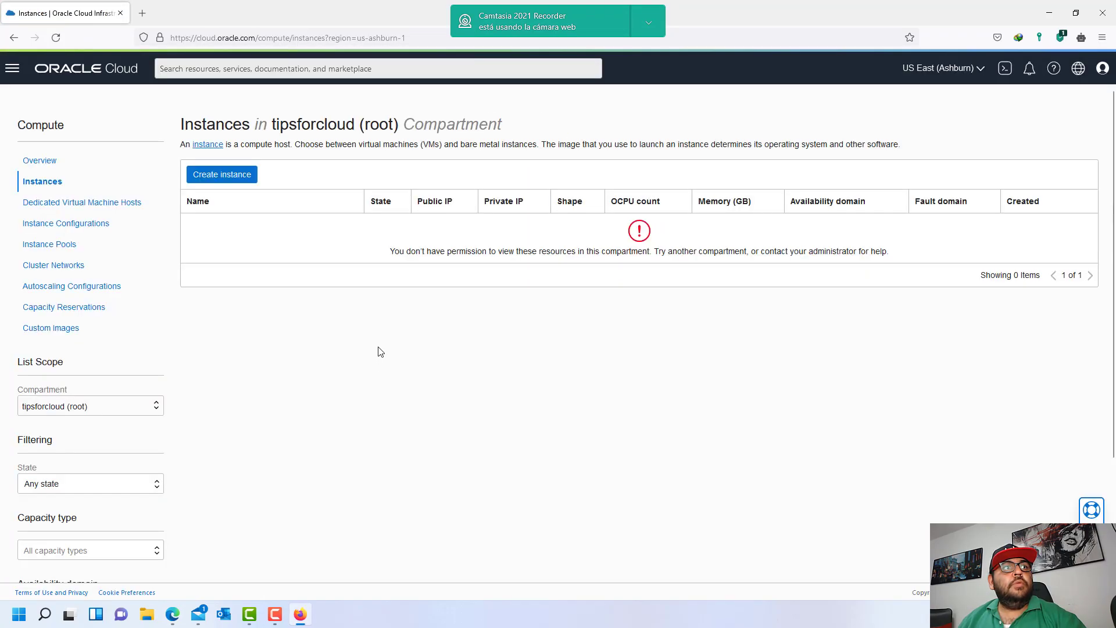
left_click(151, 412)
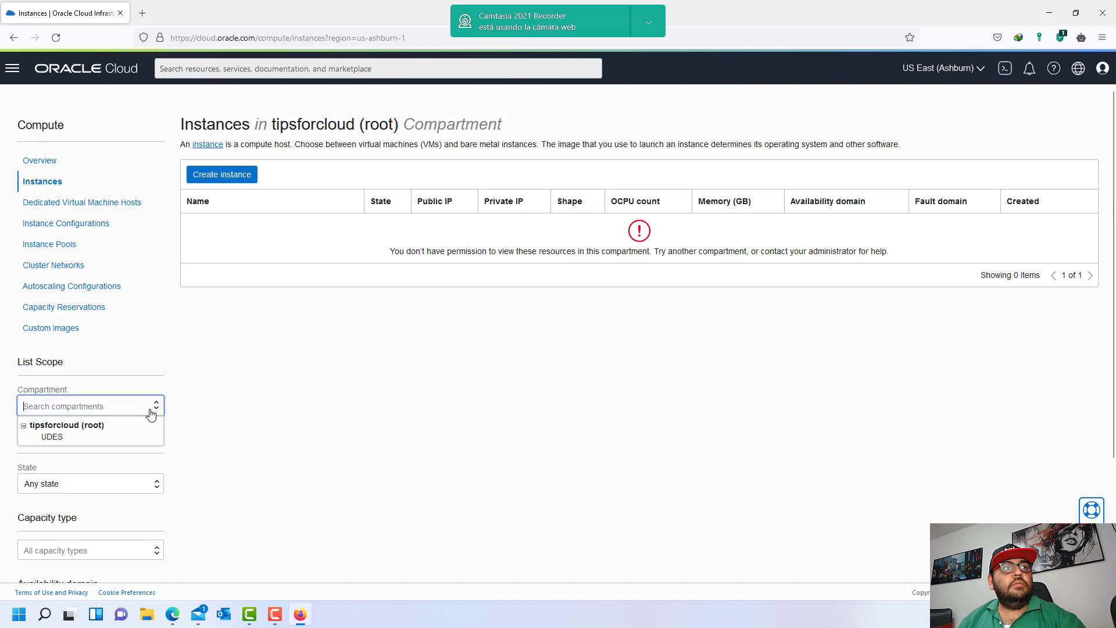
left_click(55, 440)
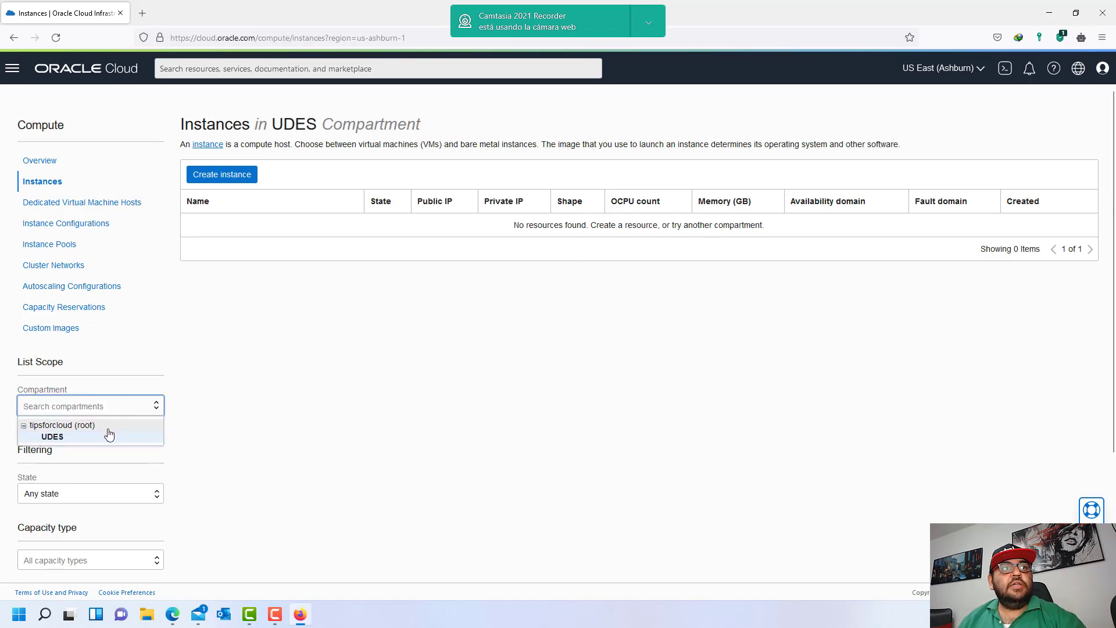
left_click(108, 427)
left_click_drag(428, 265, 693, 260)
left_click(716, 262)
- Confirm UDES shows no instances, then switch the compartment back to tipsforcloud (root)
left_click(133, 412)
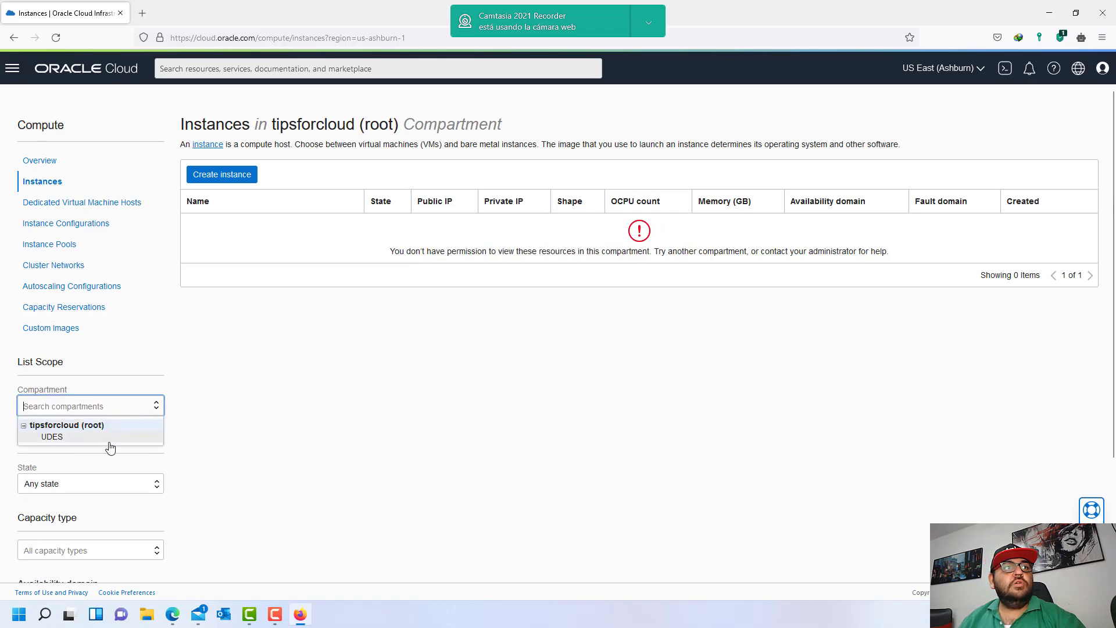
left_click(96, 440)
left_click_drag(552, 227, 705, 236)
left_click(757, 234)
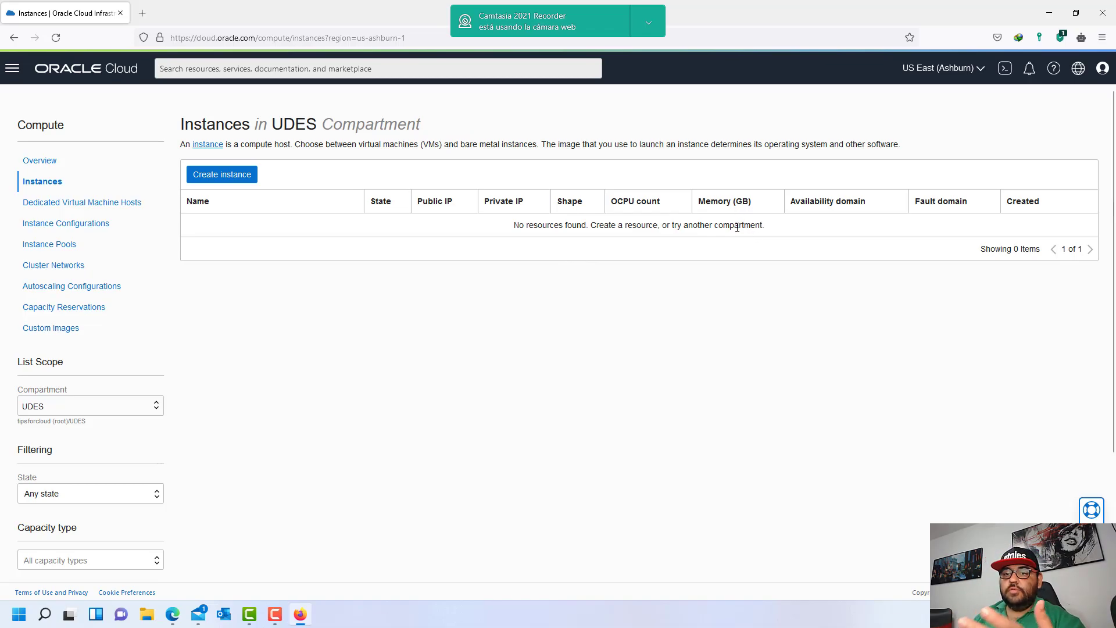
left_click(133, 410)
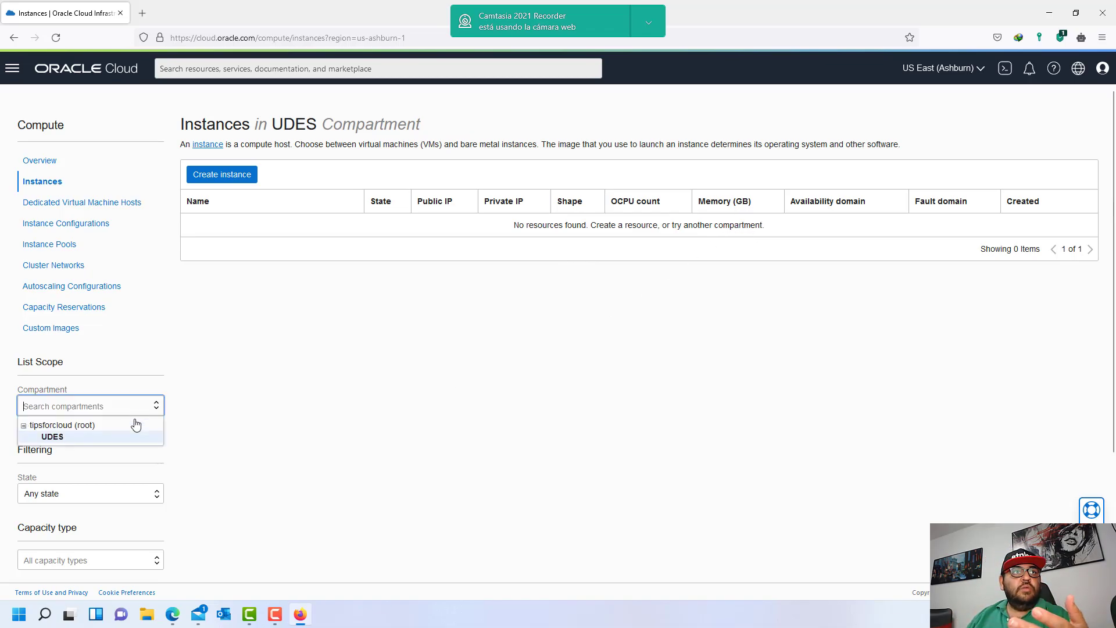
left_click(130, 429)
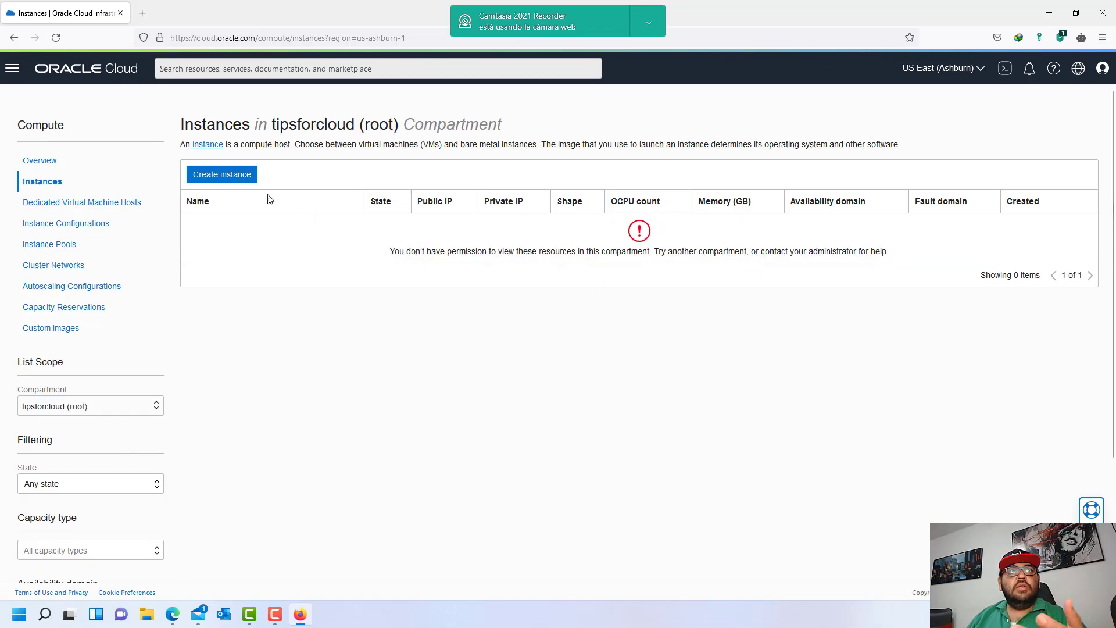
- Start a new compute instance and bring up the Networking services list
left_click(239, 181)
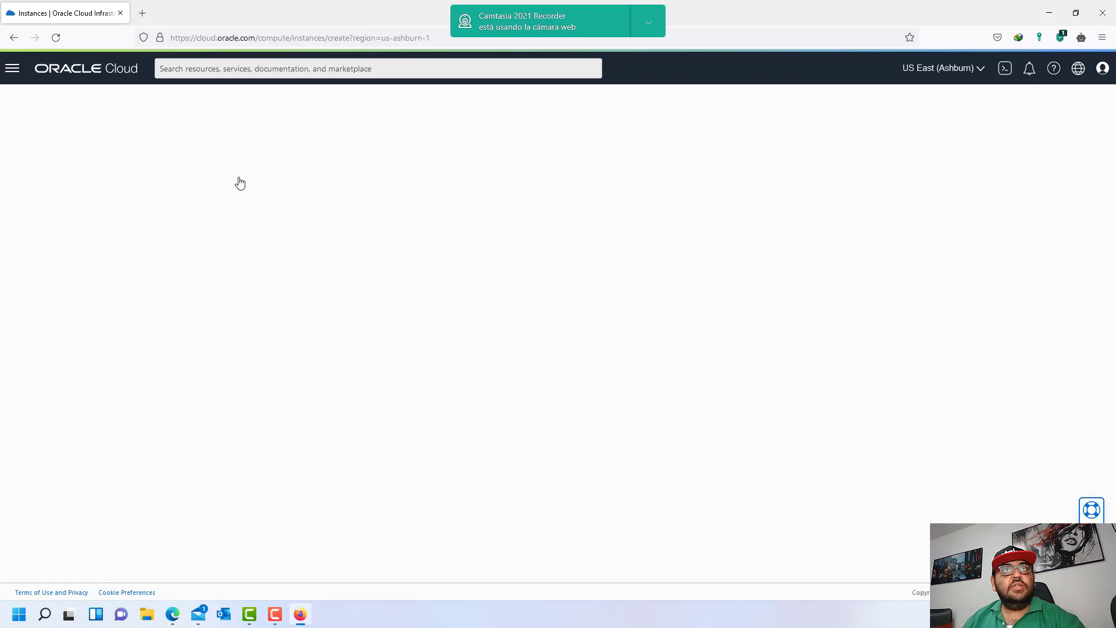
scroll(318, 379, "down", 3)
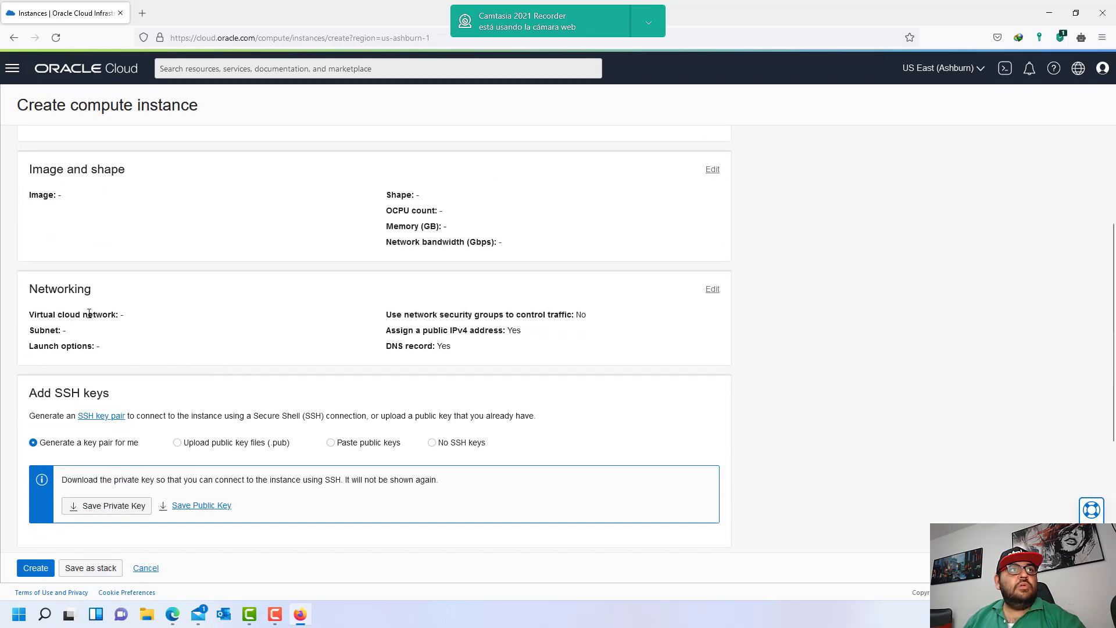
scroll(74, 188, "up", 3)
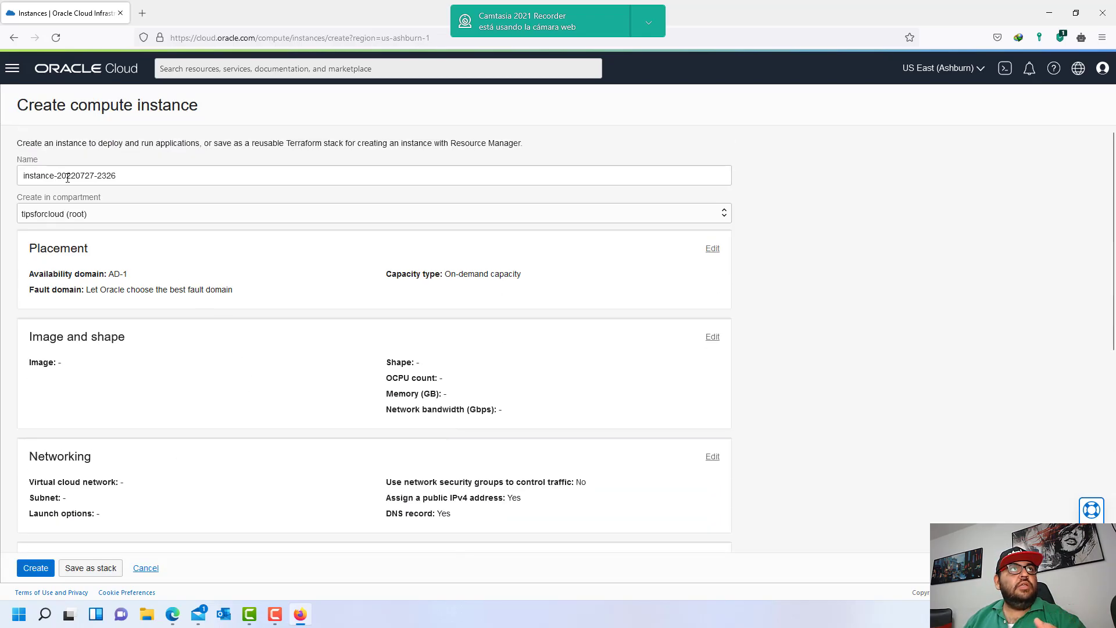
left_click(12, 68)
left_click(69, 203)
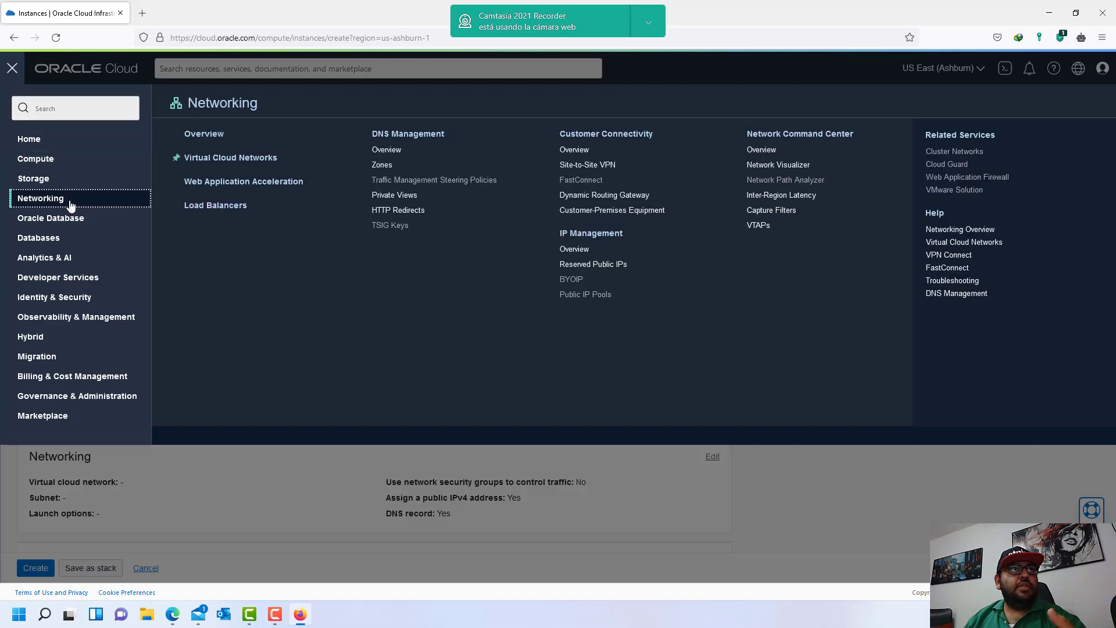
- Open Virtual Cloud Networks and back out of the Create VCN form
left_click(242, 168)
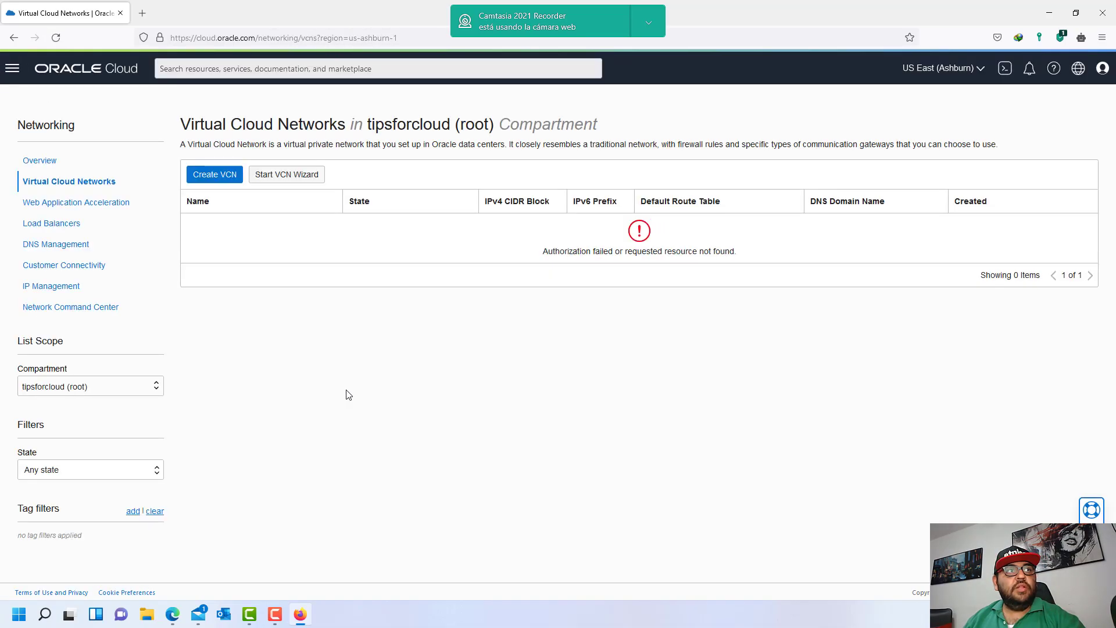
left_click(224, 178)
scroll(505, 386, "down", 4)
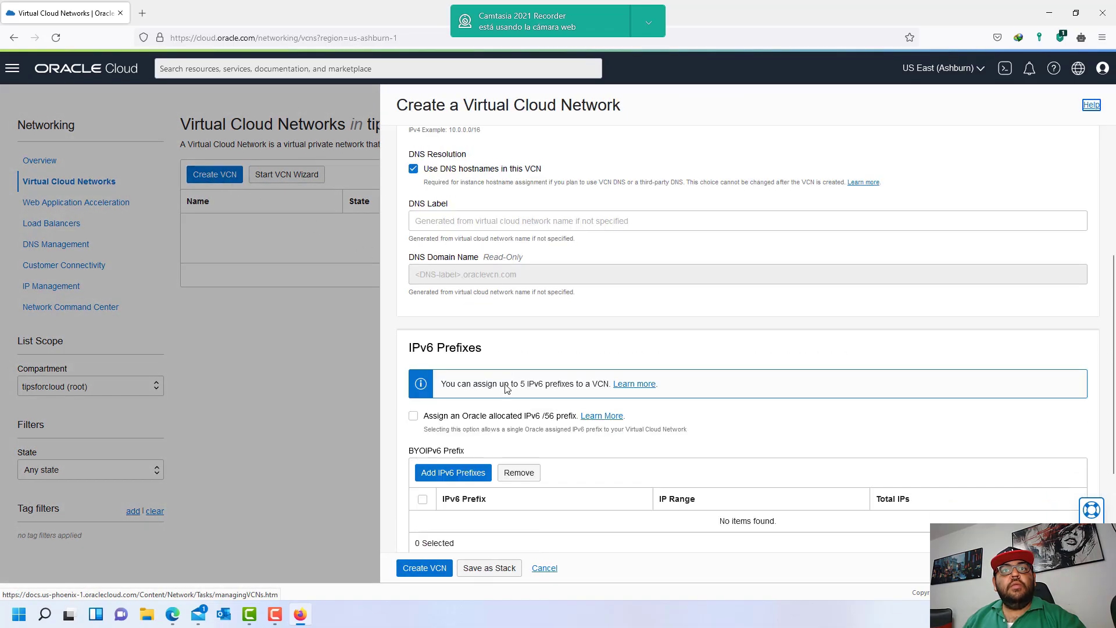
scroll(505, 388, "down", 2)
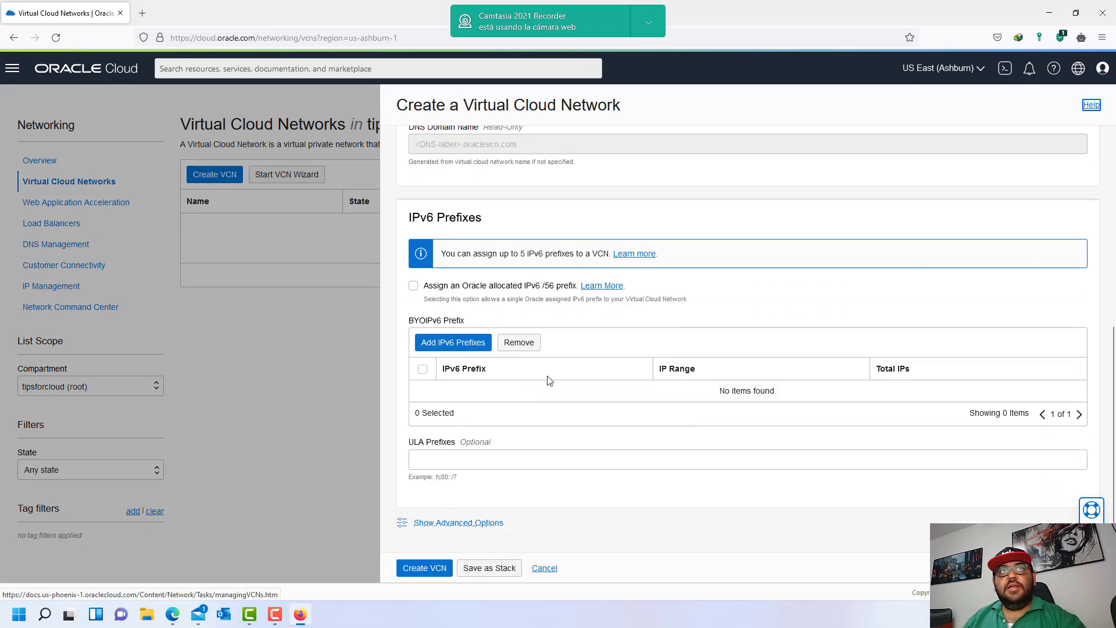
left_click(544, 568)
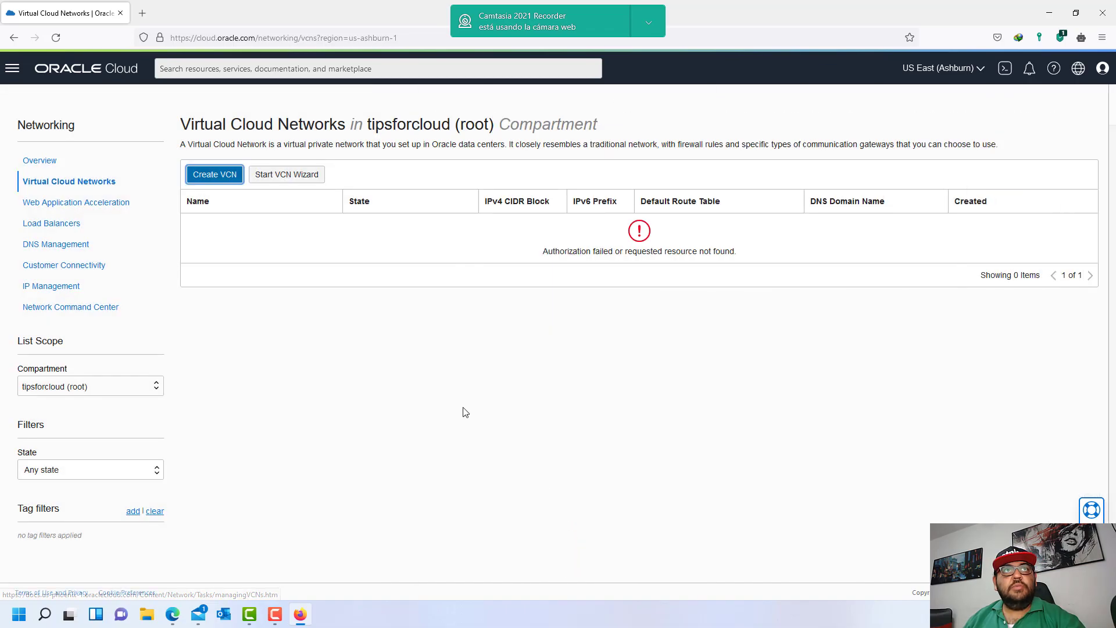
- Launch the VCN wizard for a VCN with Internet Connectivity in tipsforcloud (root)
left_click_drag(580, 255, 741, 262)
left_click(744, 261)
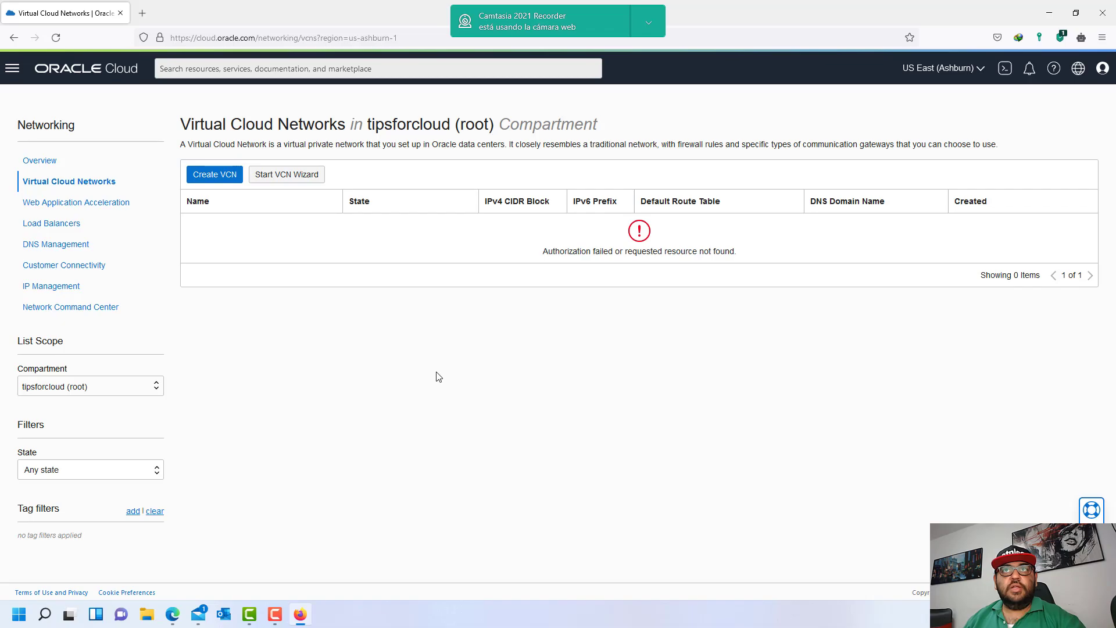
left_click(156, 388)
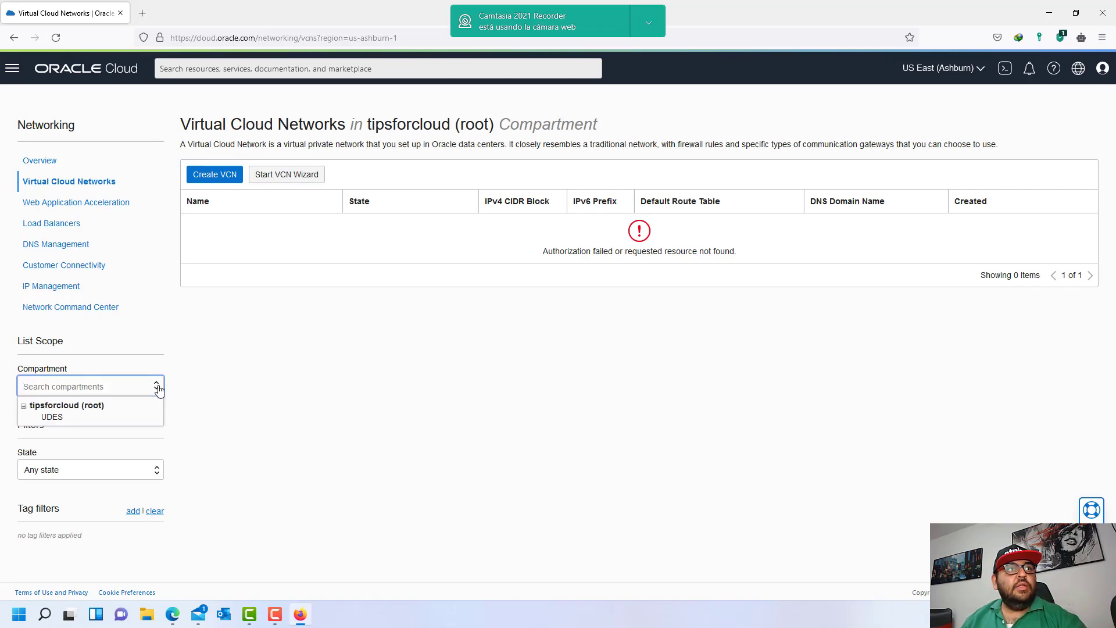
left_click(279, 176)
left_click(334, 414)
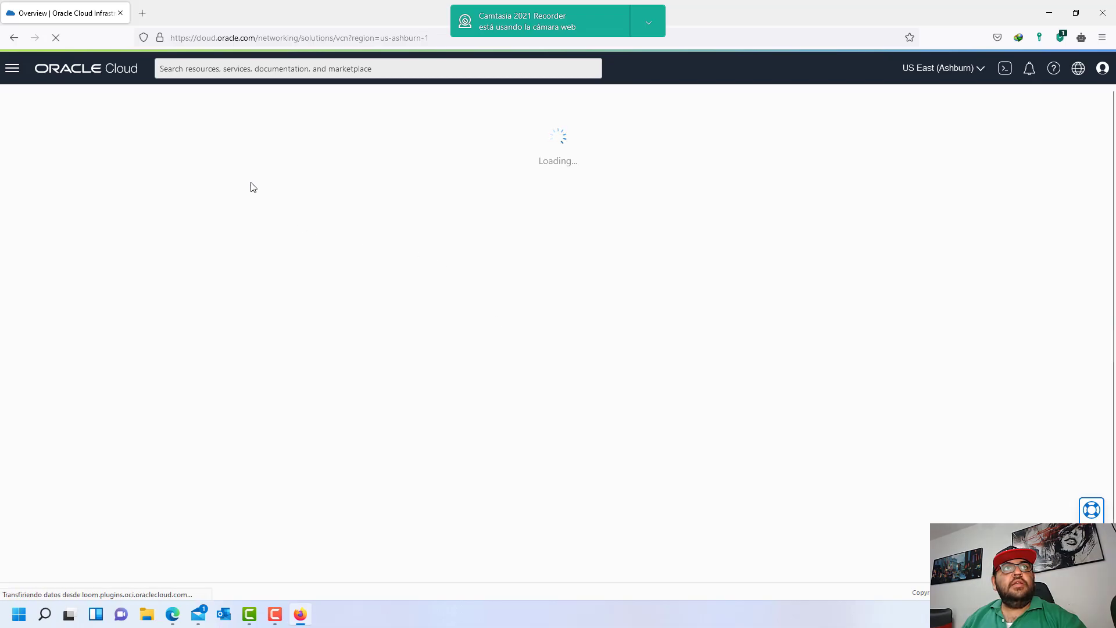
- Name the VCN testpolicies and attempt to create it in the root compartment
left_click(302, 265)
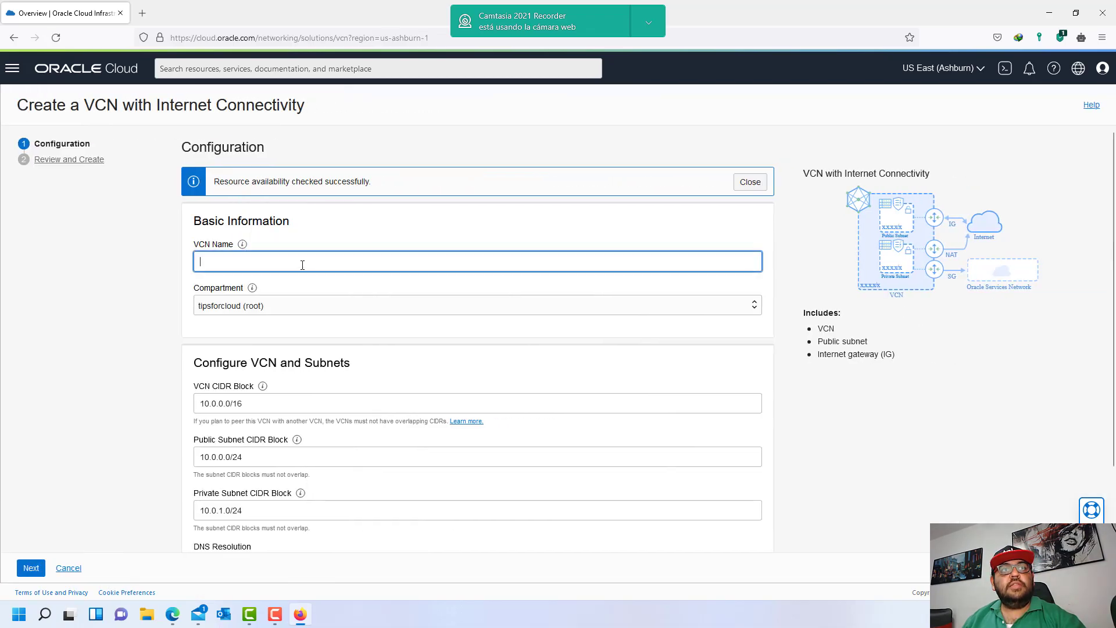
type("testpolicies")
scroll(376, 391, "down", 2)
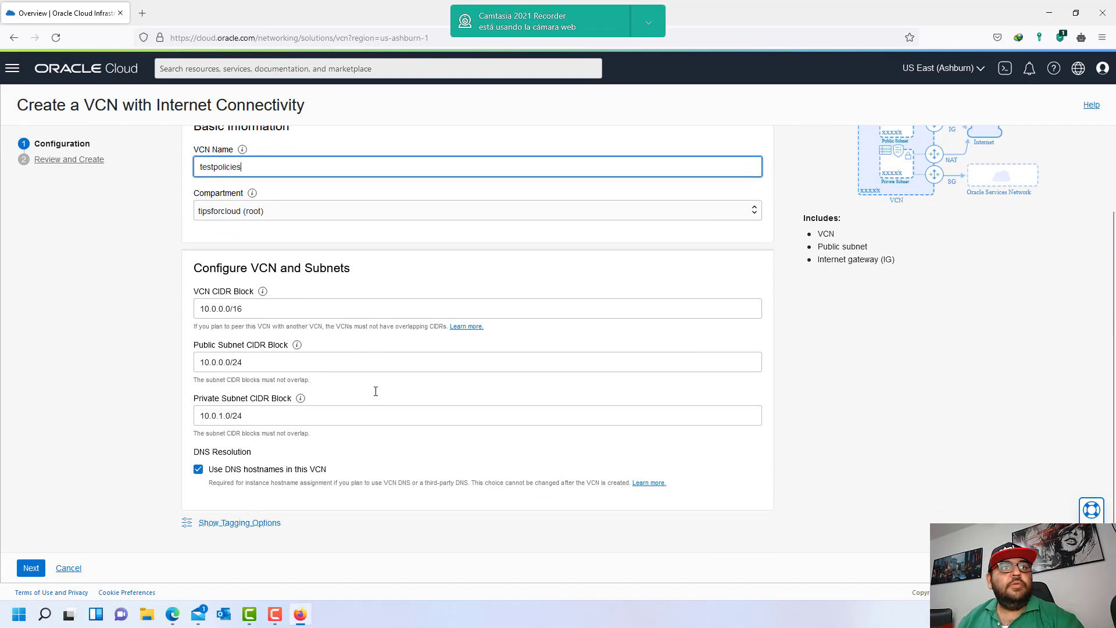
left_click(31, 570)
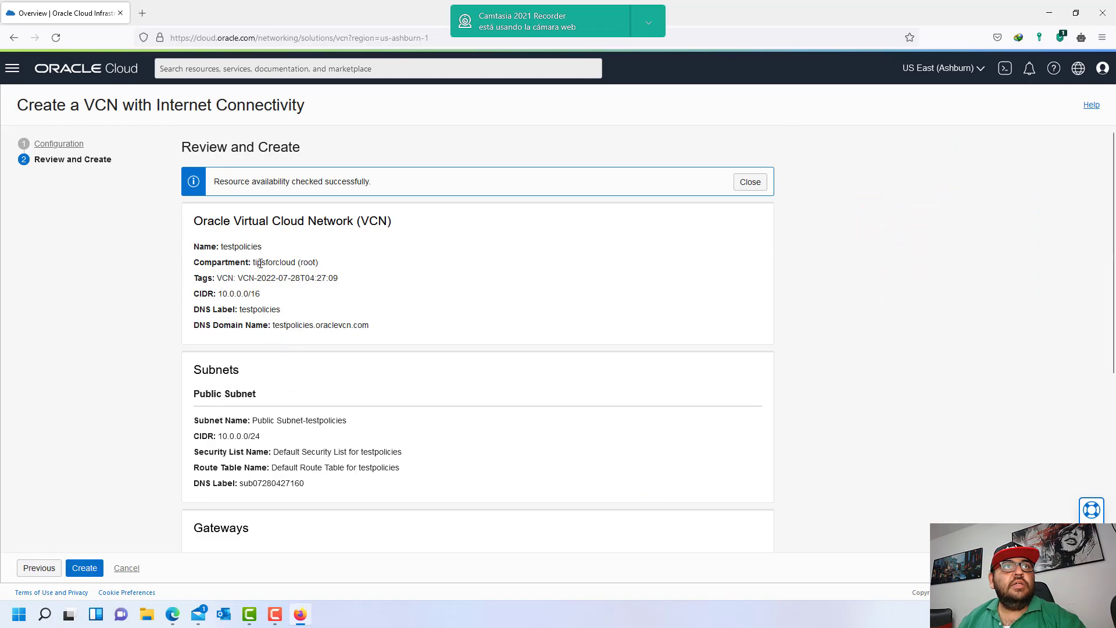
left_click(84, 568)
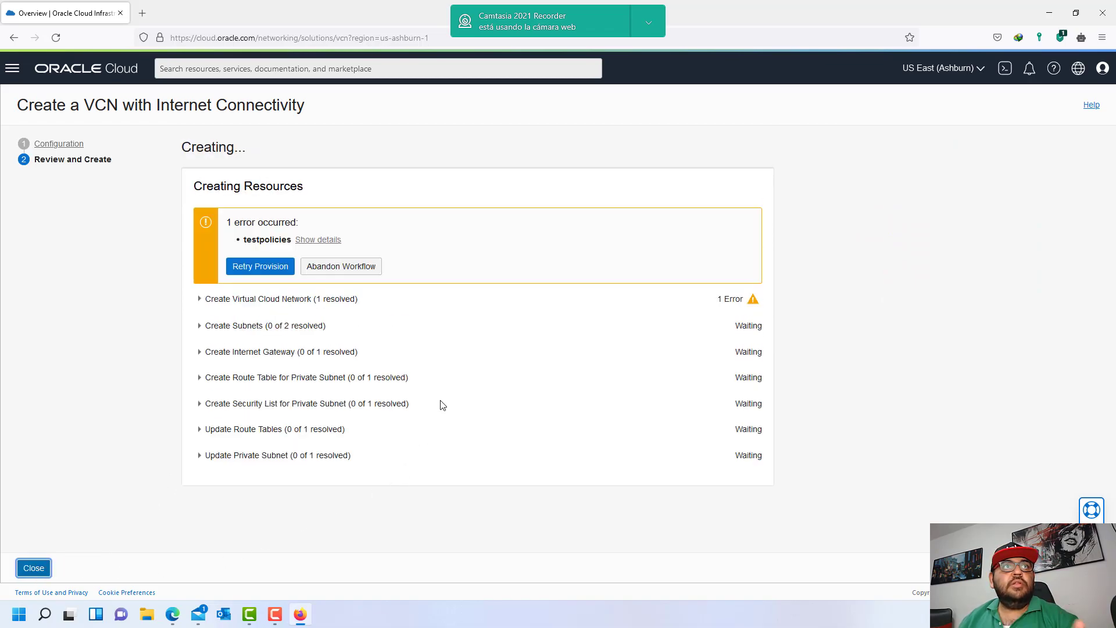
- Inspect the authorization error details and exit the VCN wizard
left_click(326, 241)
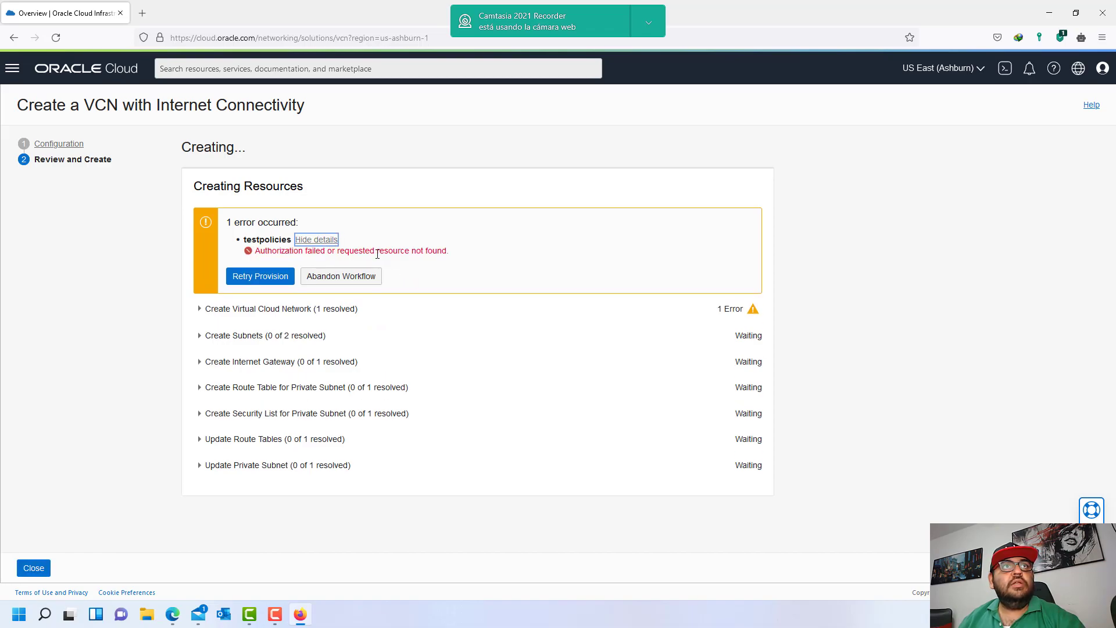
left_click_drag(259, 249, 454, 258)
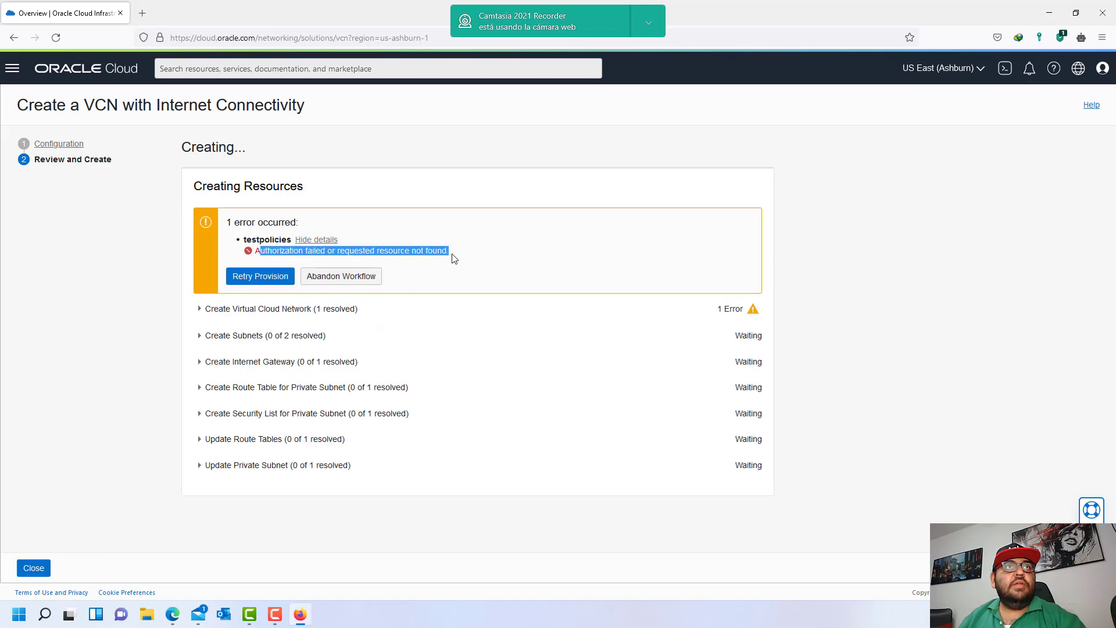
left_click(453, 260)
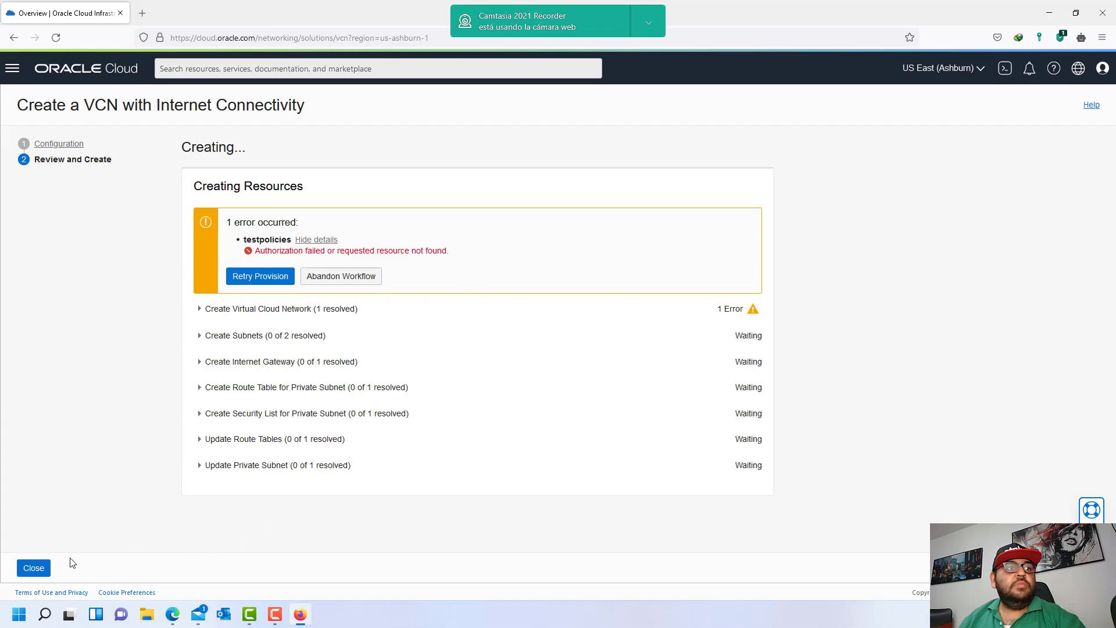
left_click(46, 569)
left_click(305, 208)
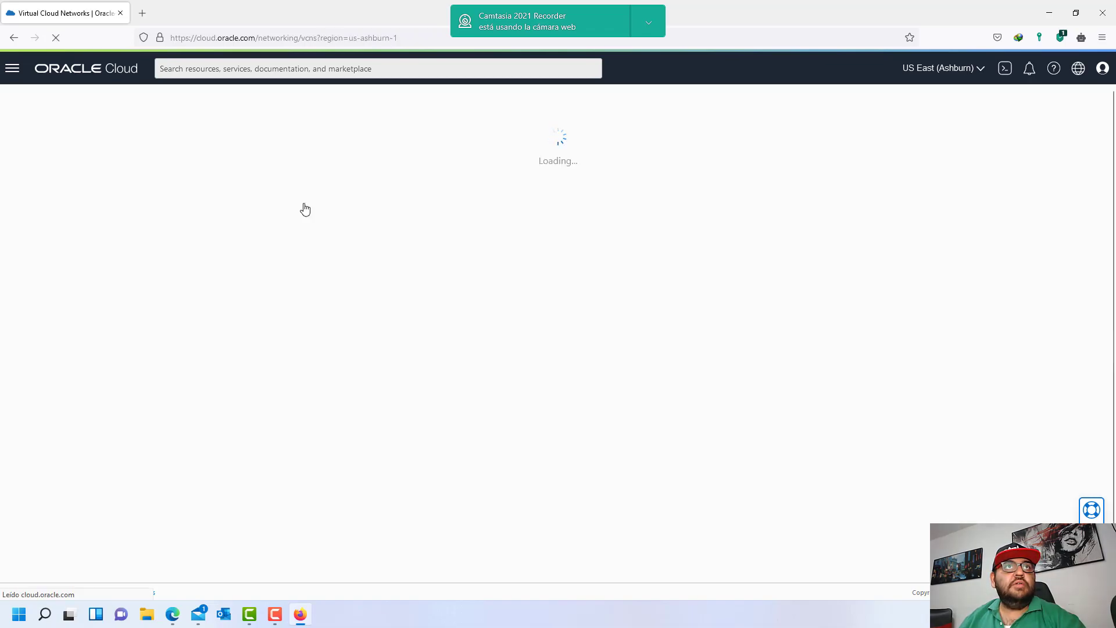
- Switch the Virtual Cloud Networks list to the UDES compartment
left_click_drag(553, 253, 759, 251)
left_click(706, 261)
left_click_drag(540, 253, 738, 253)
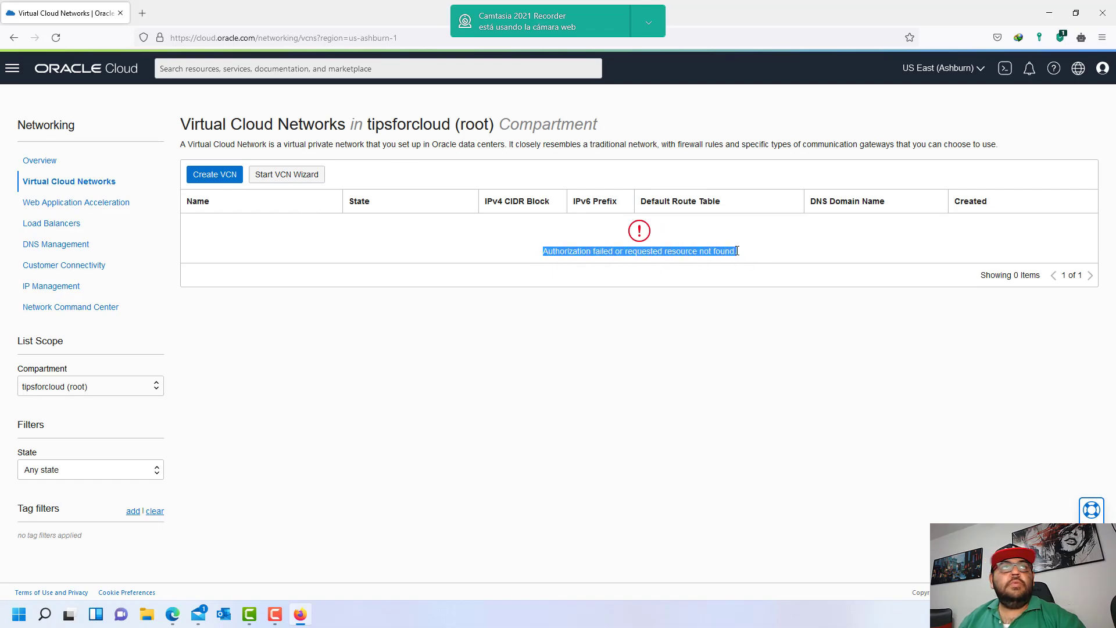
left_click(722, 255)
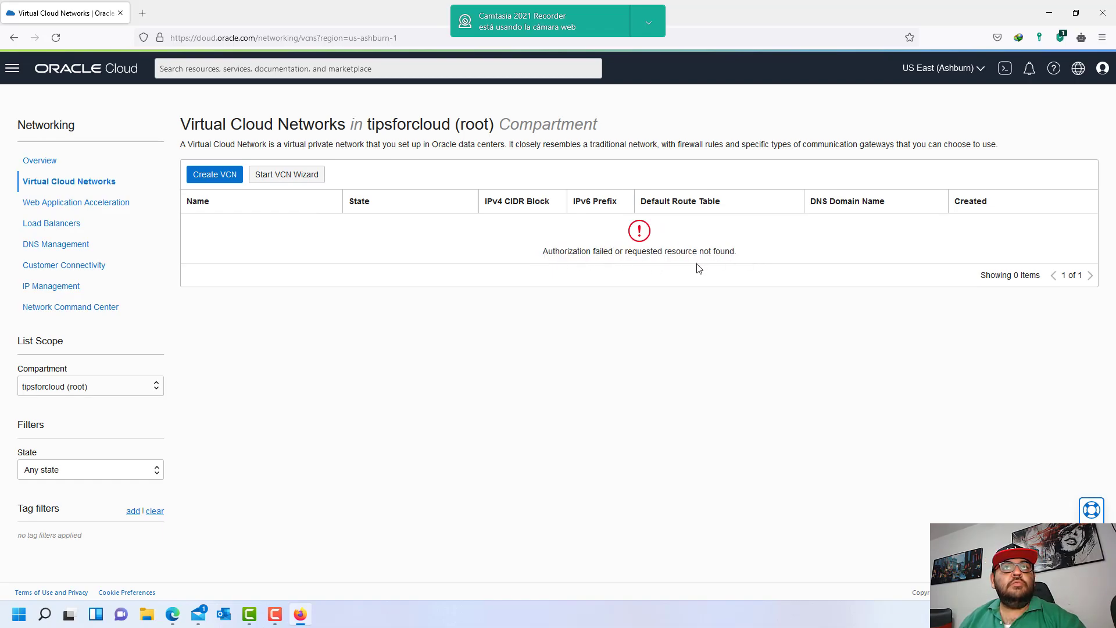
left_click(157, 391)
left_click(91, 423)
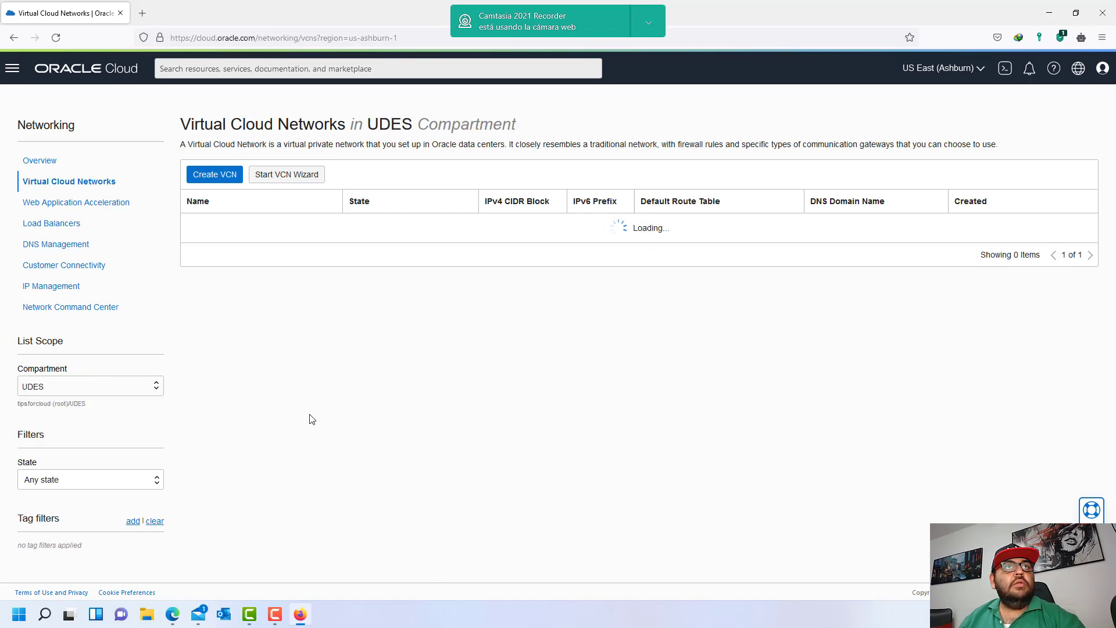
- Create the testpolicies VCN with internet connectivity in UDES using the wizard
left_click(285, 175)
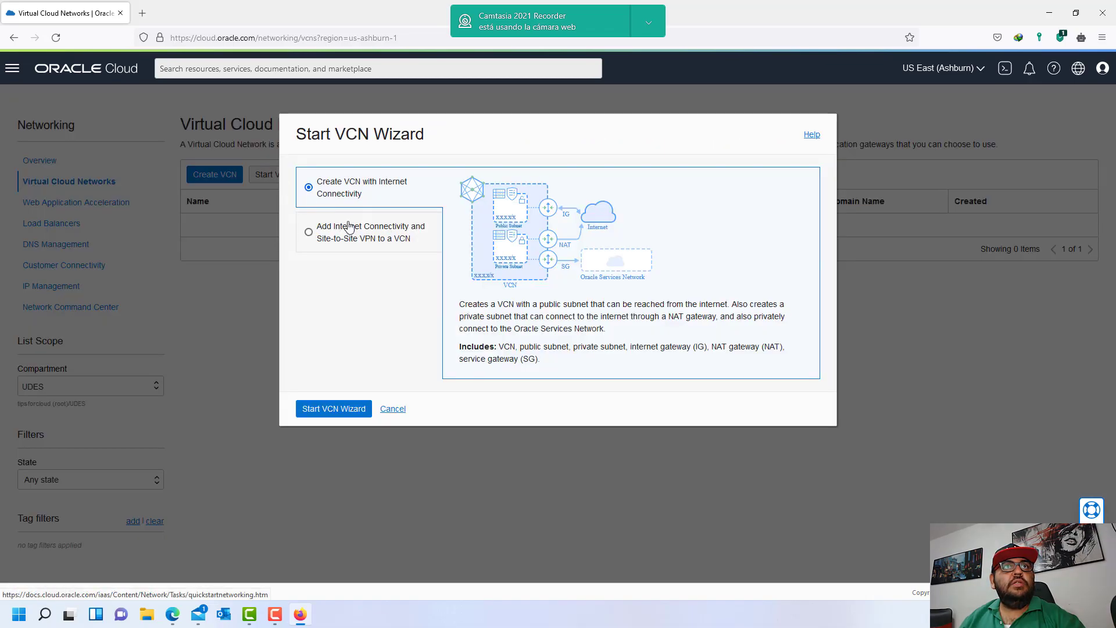
left_click(333, 408)
left_click(306, 261)
type("testpolicies")
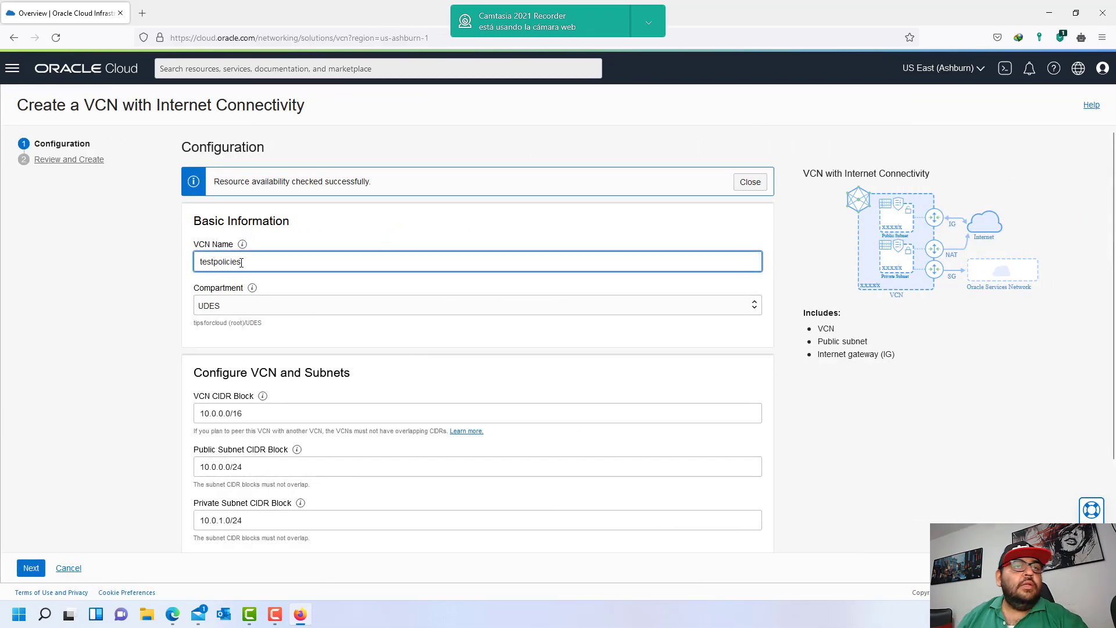
scroll(242, 262, "down", 3)
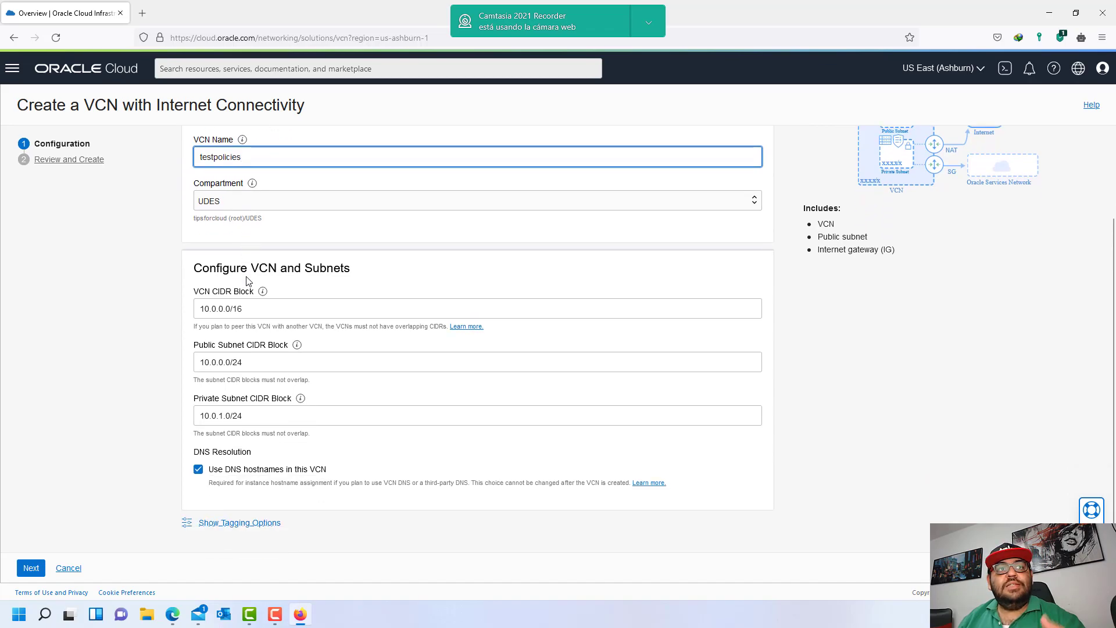
left_click(32, 567)
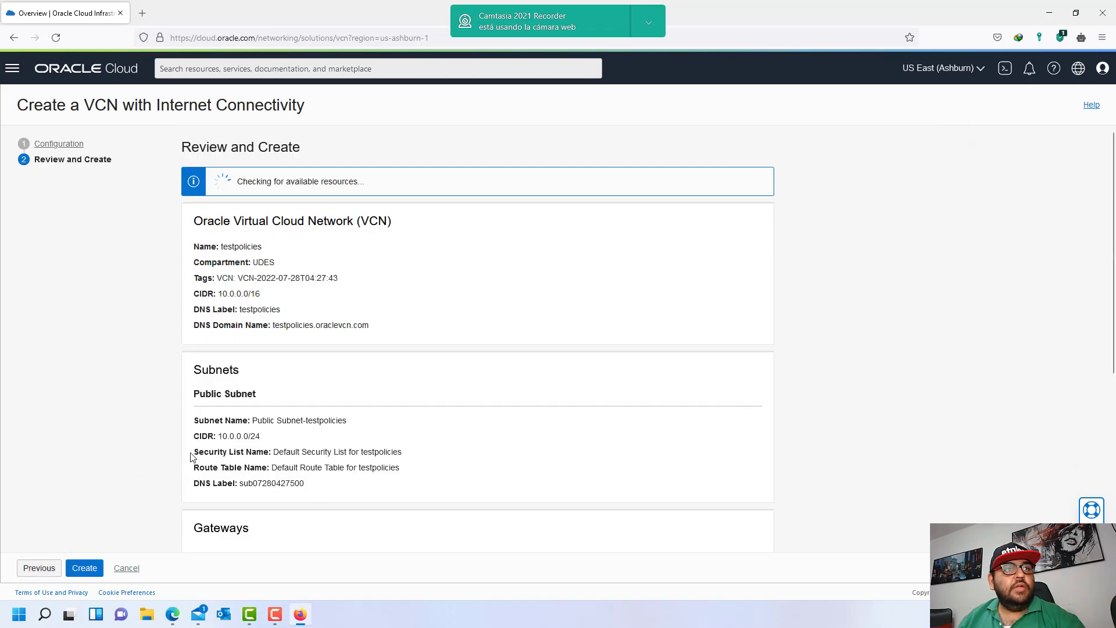
left_click_drag(252, 262, 289, 266)
left_click(290, 266)
left_click(84, 569)
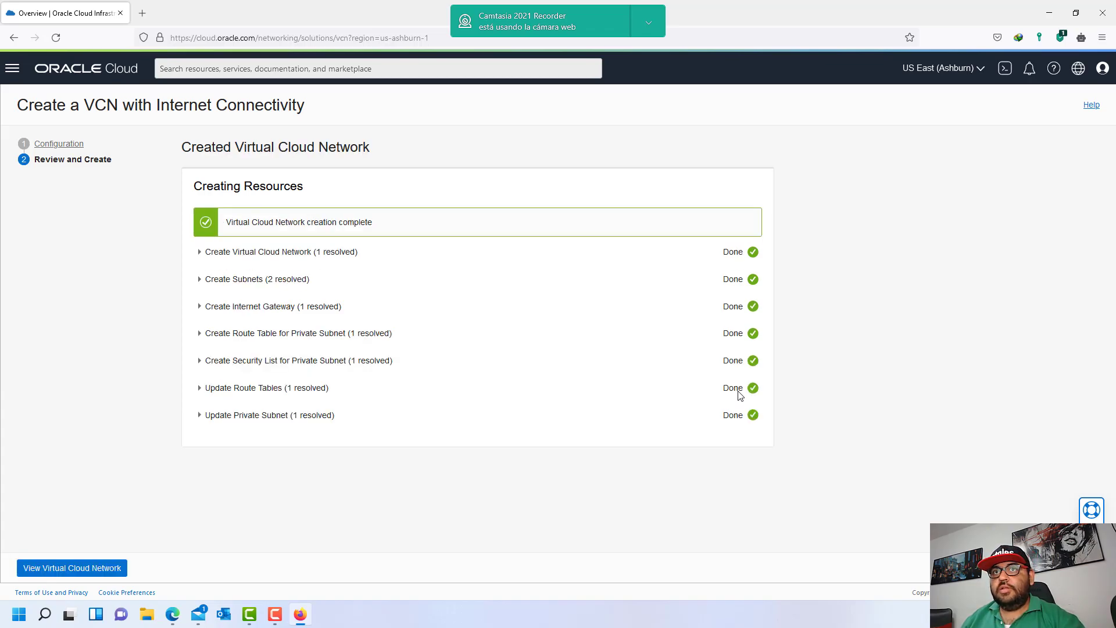
- View the testpolicies VCN details, then return to the UDES Virtual Cloud Networks list
left_click(48, 565)
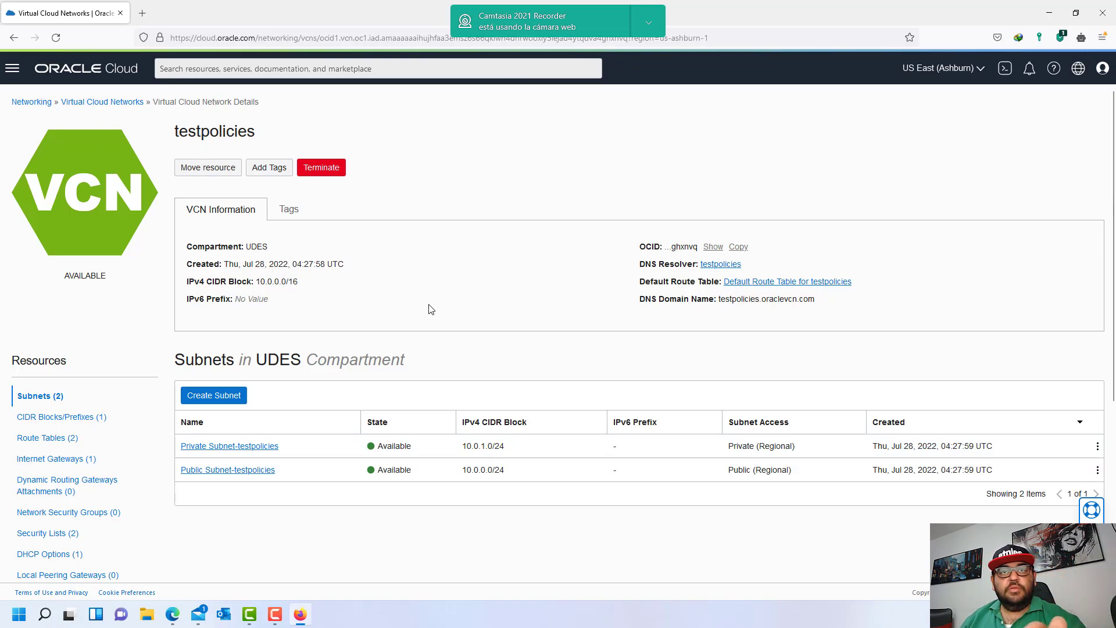
left_click(116, 102)
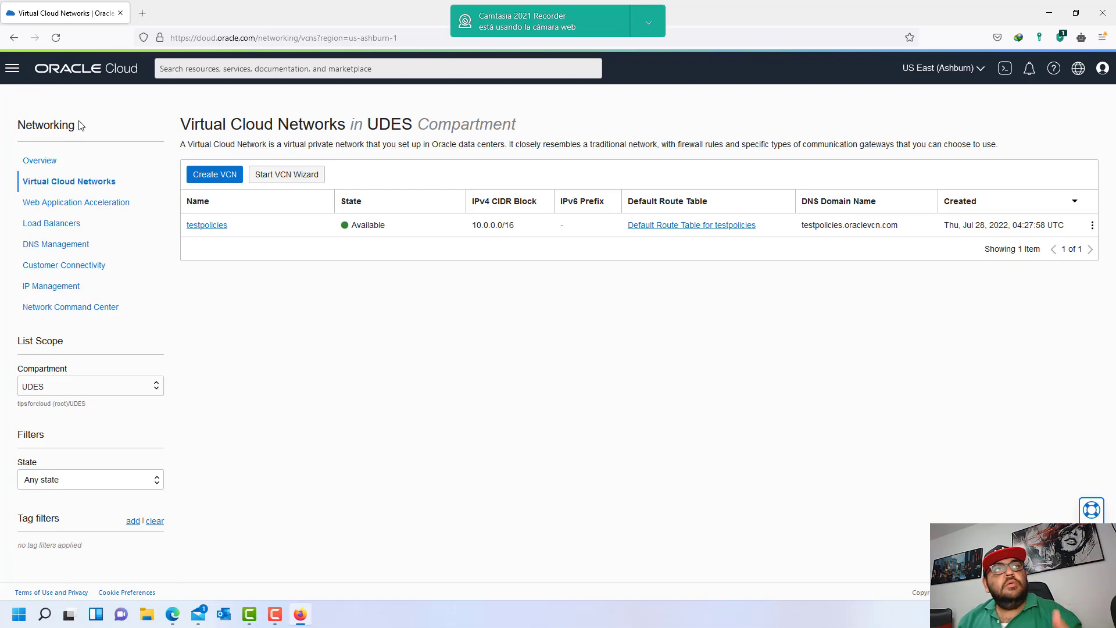
- Review the UDESUsers policy statement in the editor, cancel without changes, and return to Policies
left_click(296, 608)
left_click(303, 507)
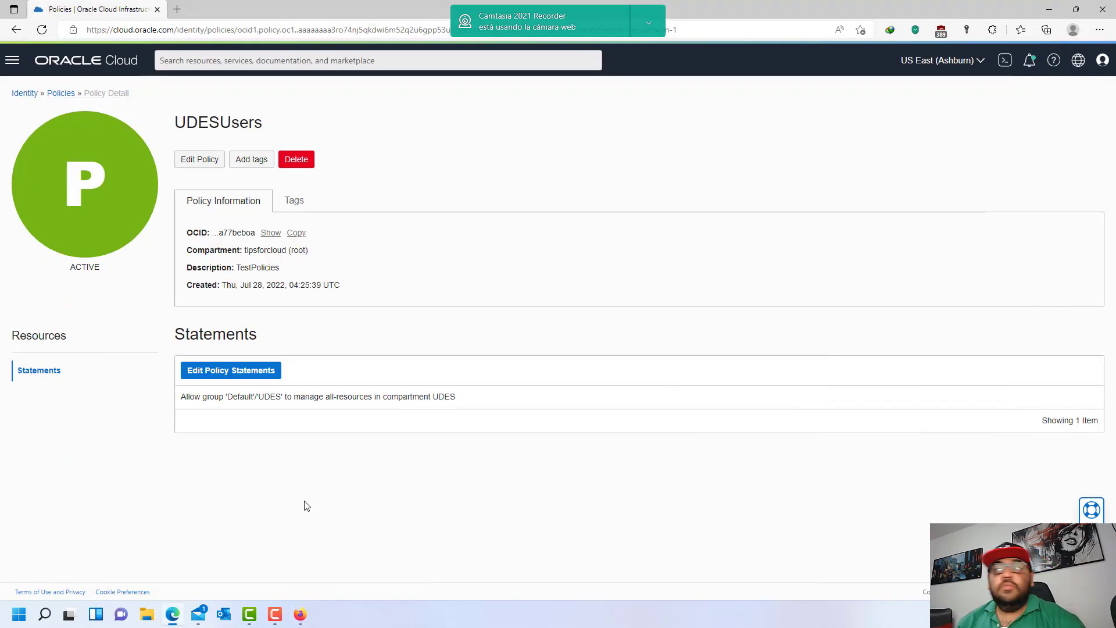
left_click(268, 382)
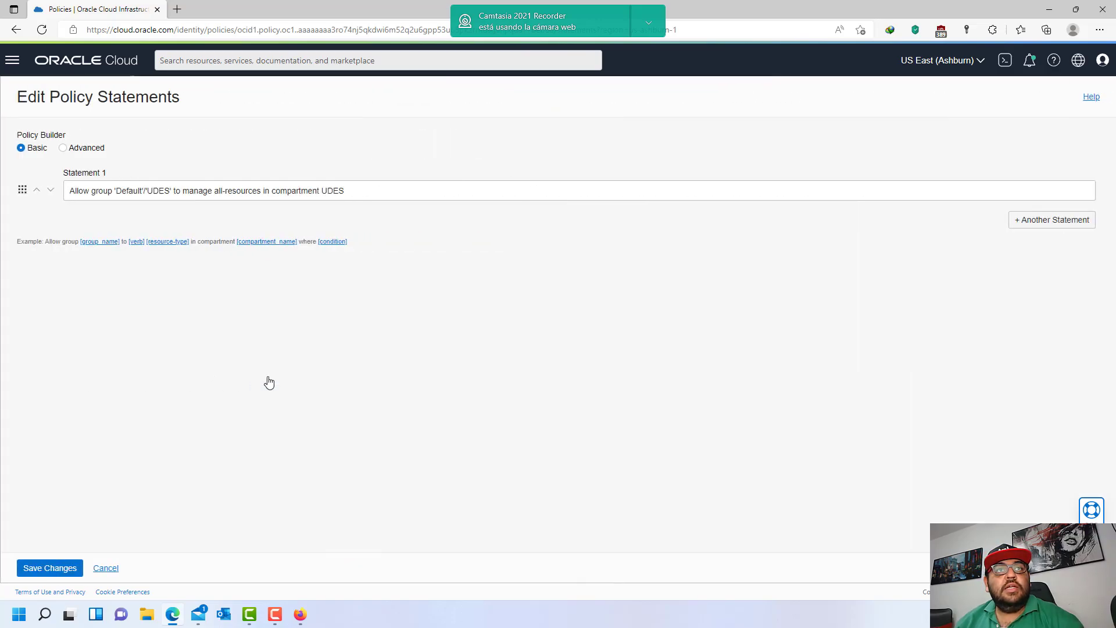
left_click_drag(387, 193, 424, 185)
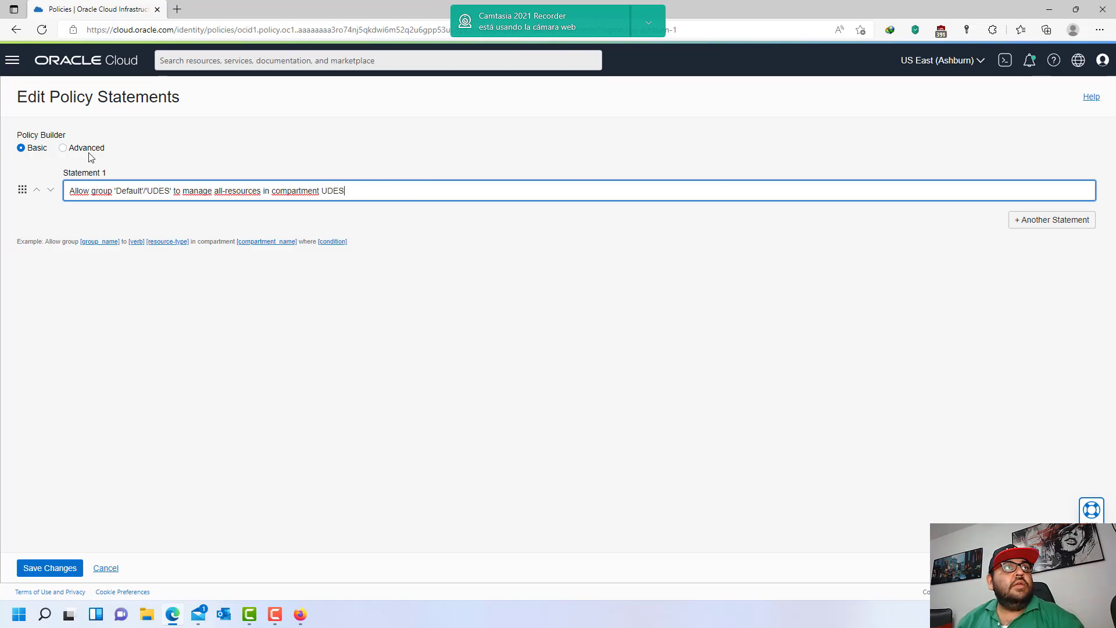
left_click(107, 569)
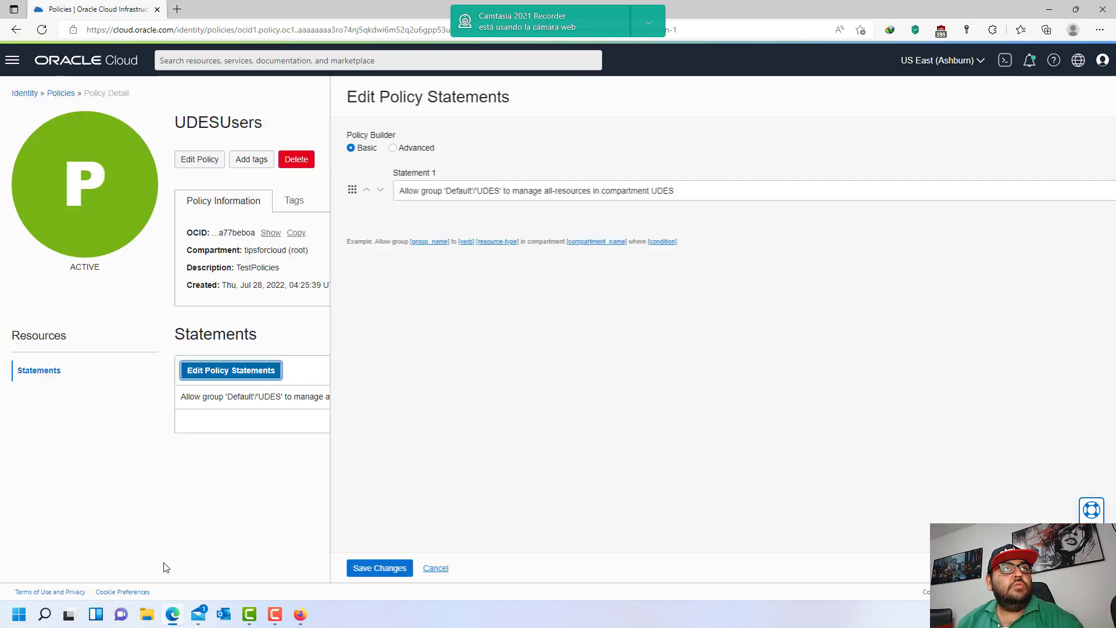
left_click(62, 94)
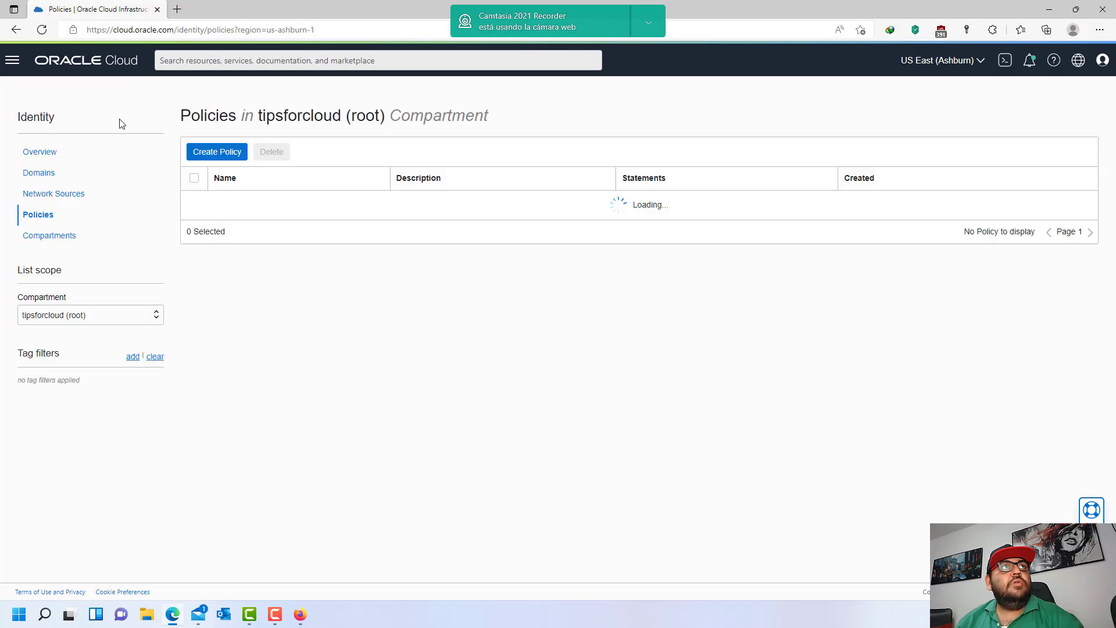
- Start a new policy with the Network Management use case, checking the testpolicies VCN in the other browser
left_click(217, 153)
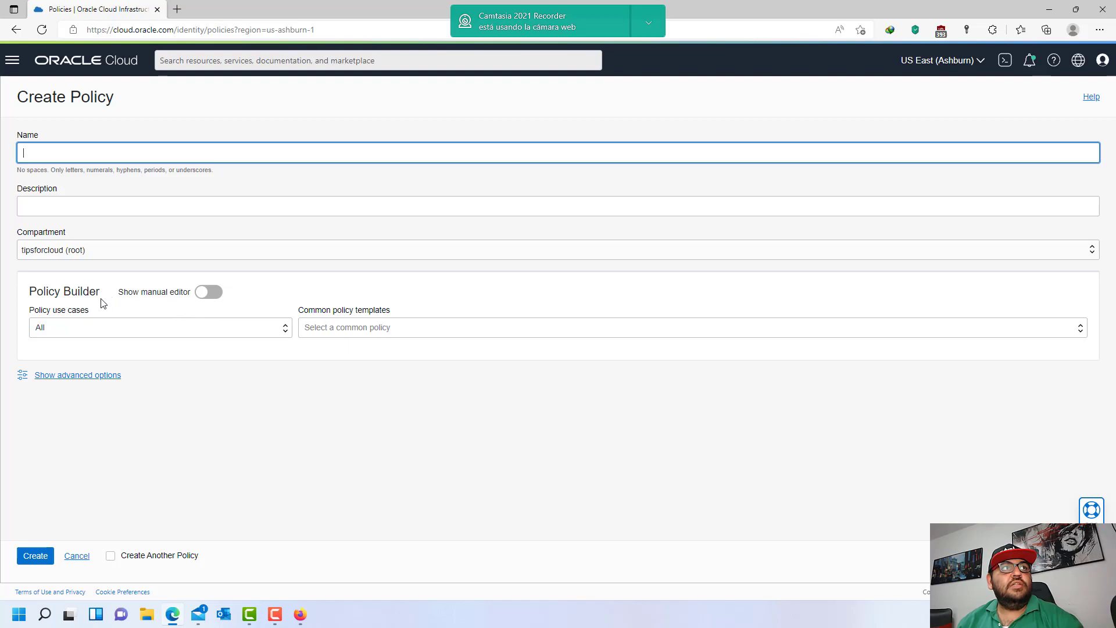
left_click(262, 325)
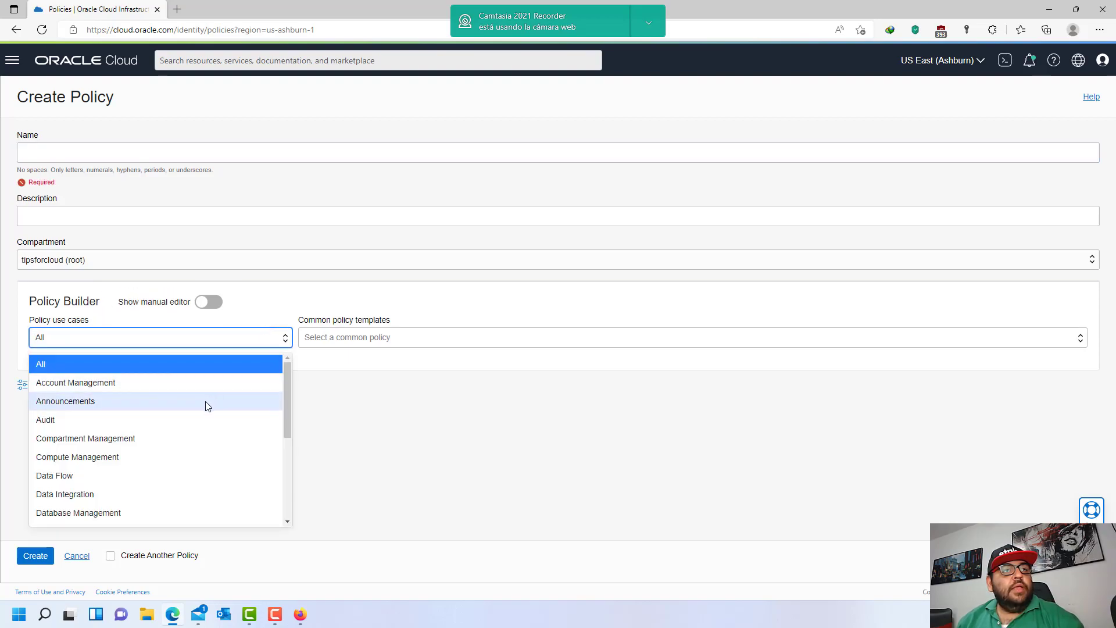
scroll(204, 414, "down", 5)
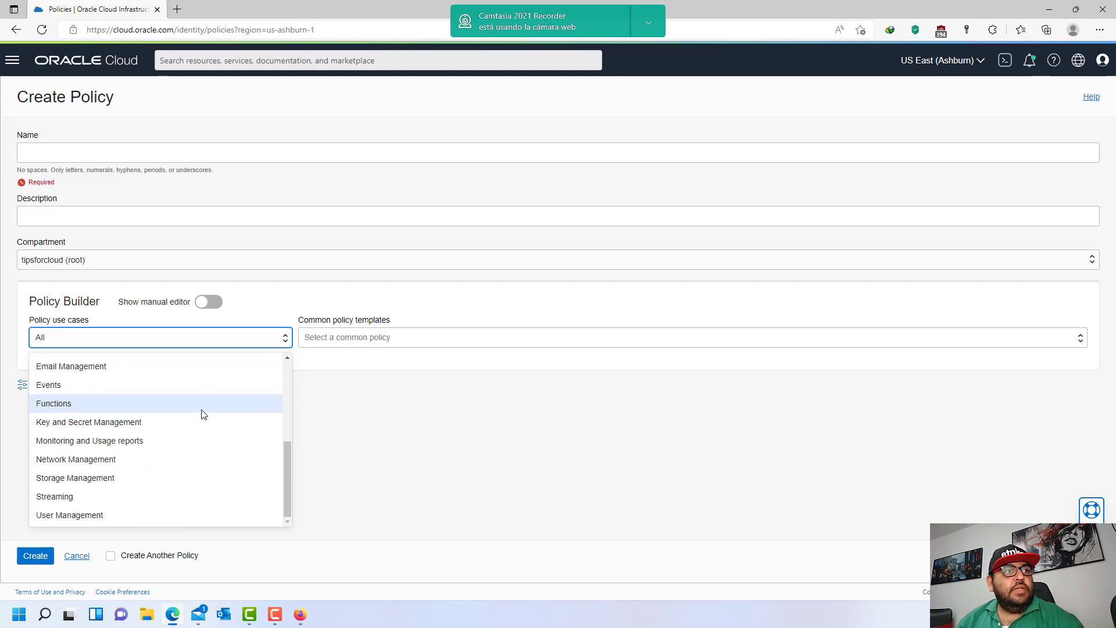
left_click(132, 460)
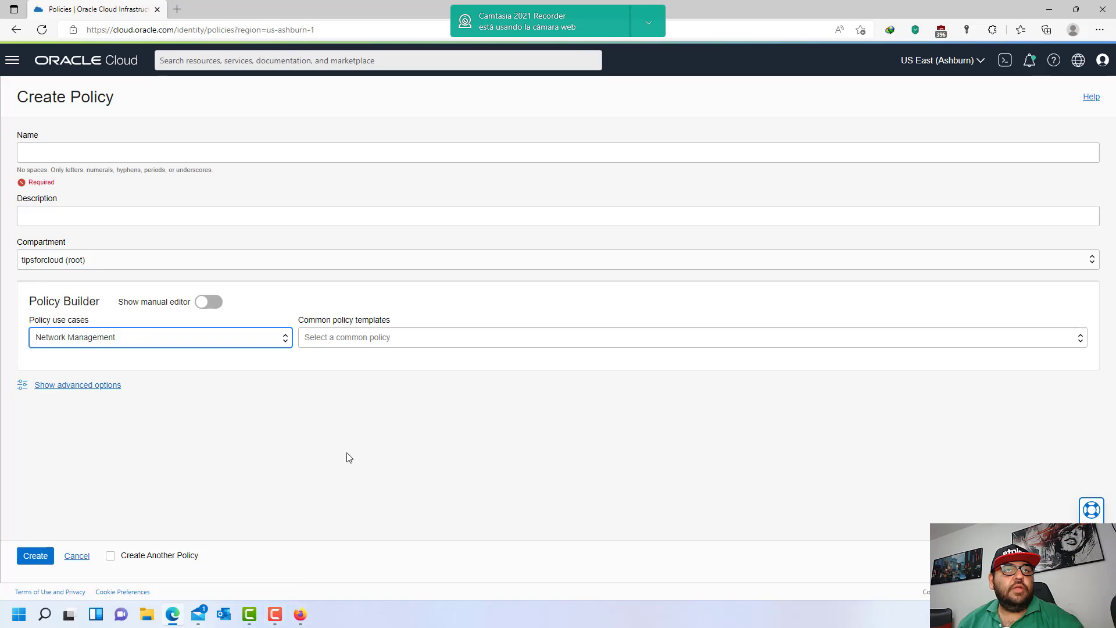
left_click(374, 344)
left_click(250, 387)
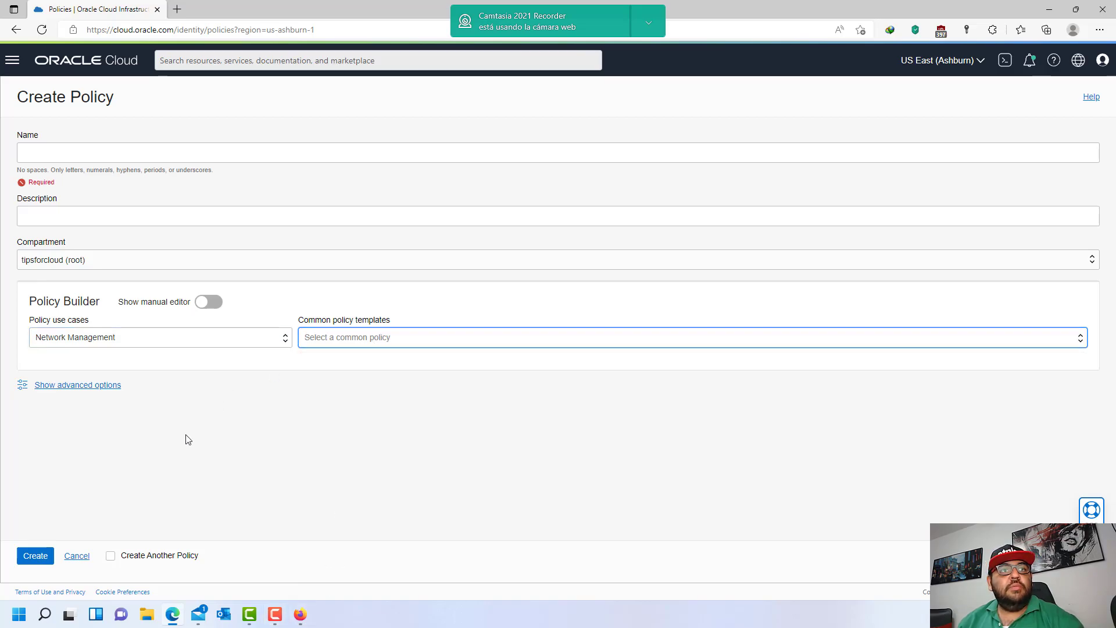
left_click(300, 614)
left_click_drag(306, 225, 880, 234)
left_click(696, 289)
key("alt+Tab")
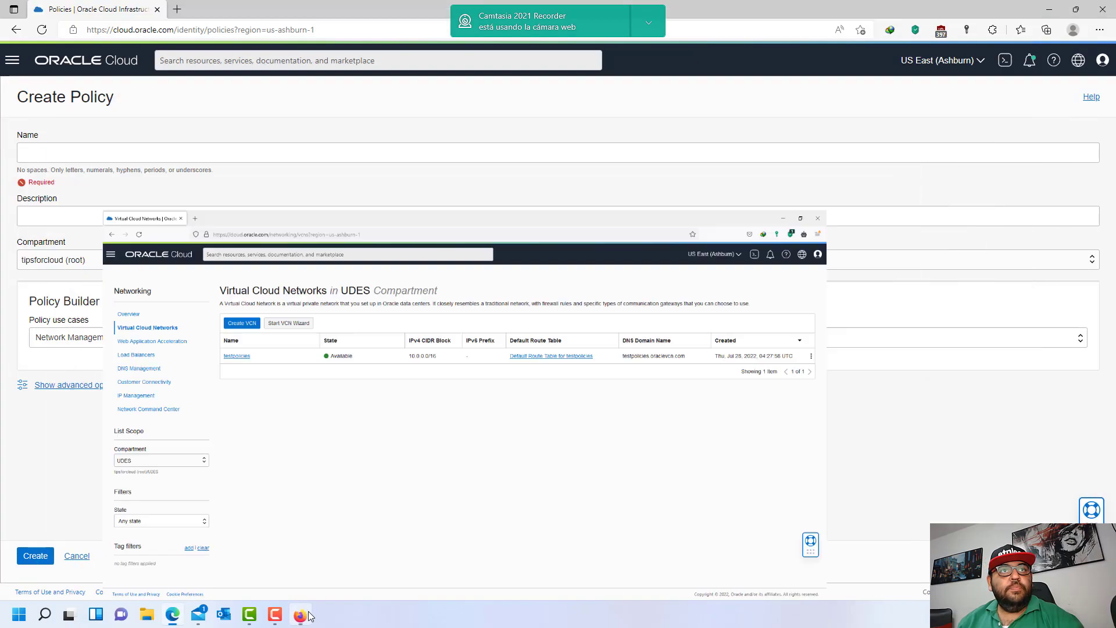
- Apply 'Let network admins manage a cloud network' for group UDES in compartment UDES and select the statement
left_click(411, 337)
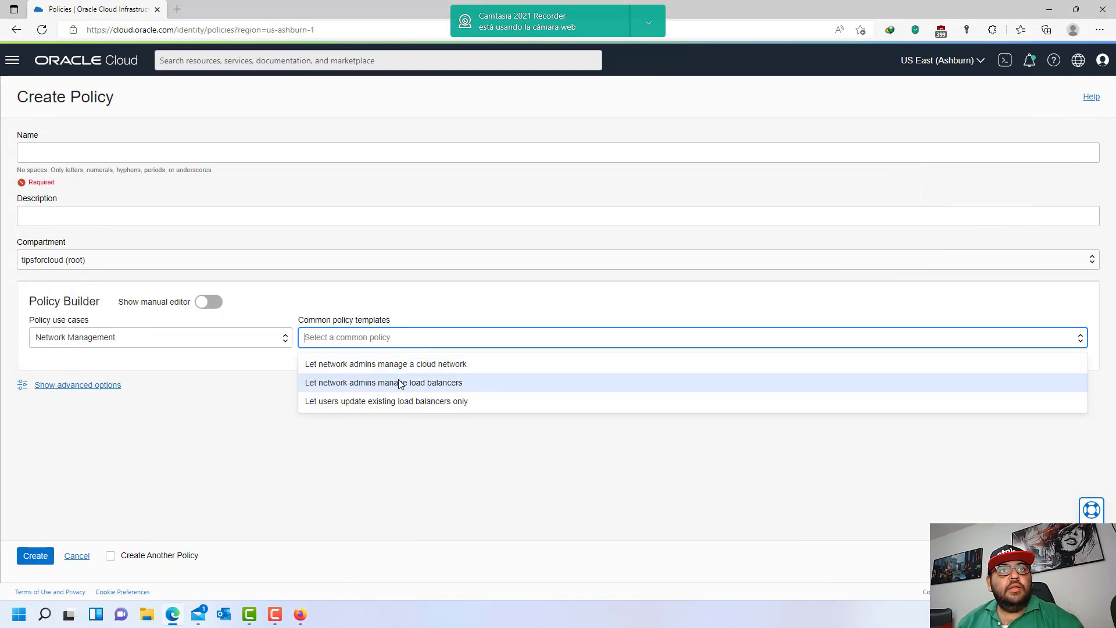
left_click(432, 360)
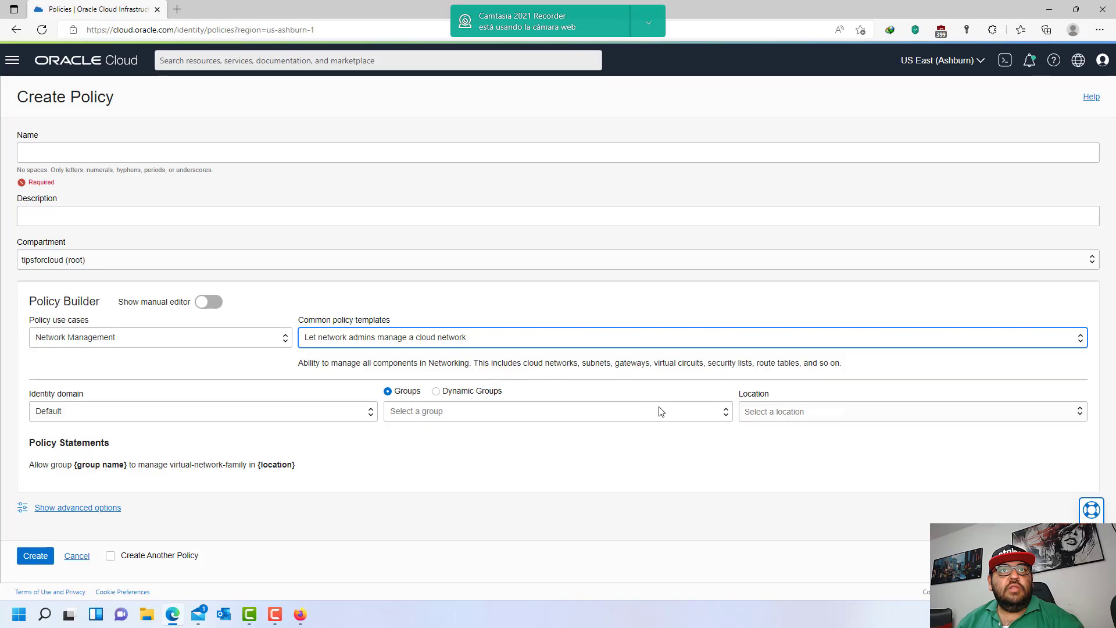
left_click(484, 415)
left_click(424, 495)
left_click(811, 411)
left_click(745, 430)
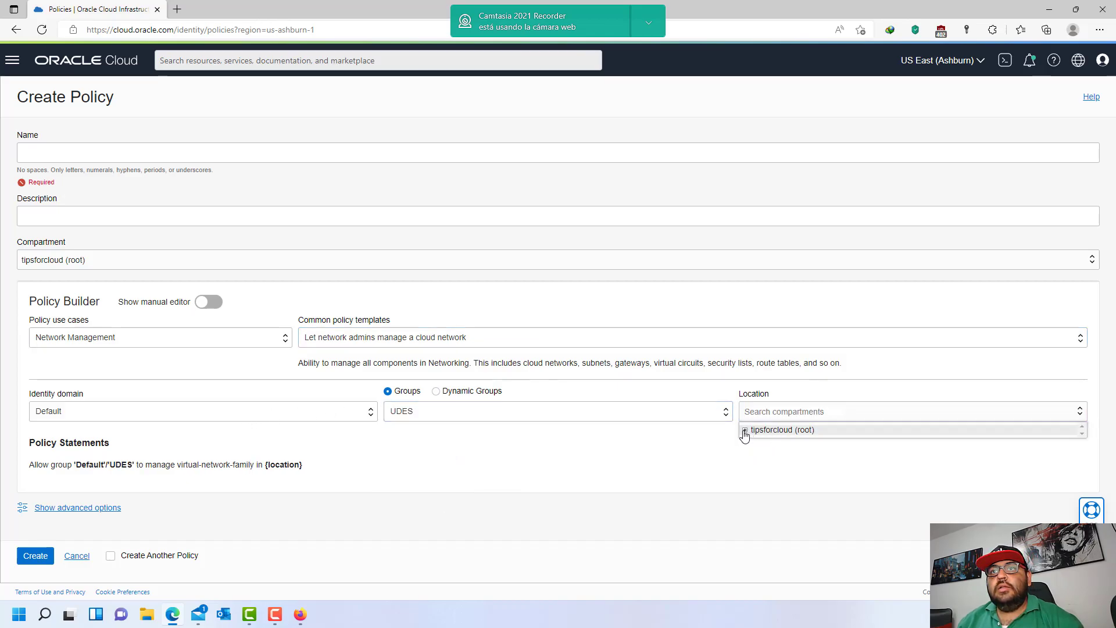
left_click(773, 459)
left_click_drag(347, 471, 17, 475)
- Launch Notepad holding the UDES virtual-network-family statement and check its group and compartment names
key("super+r")
type("notepad")
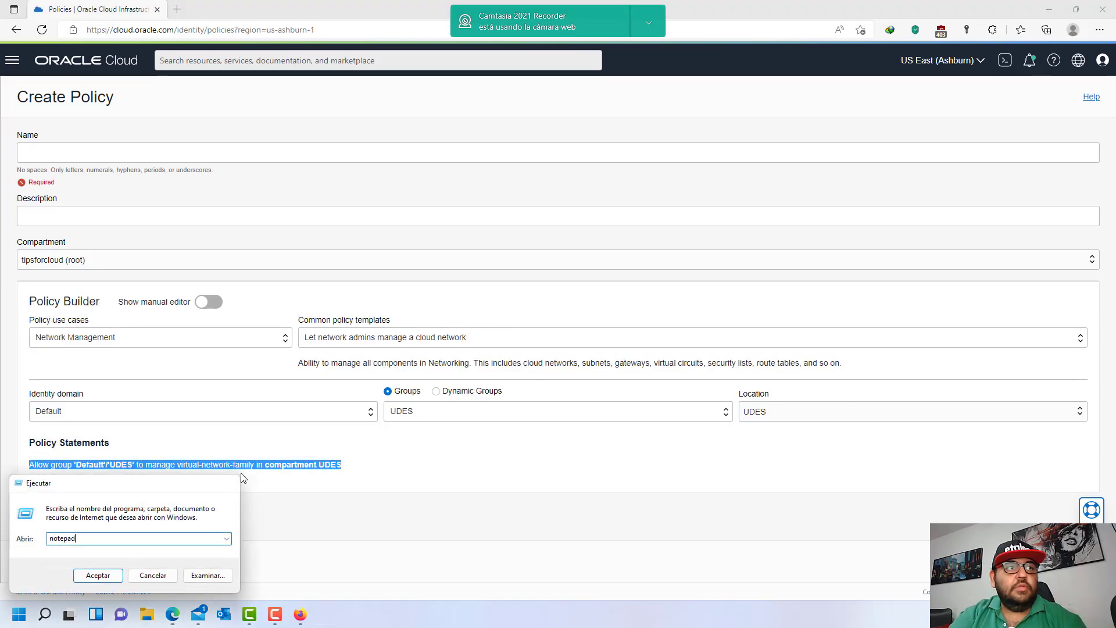
key("Return")
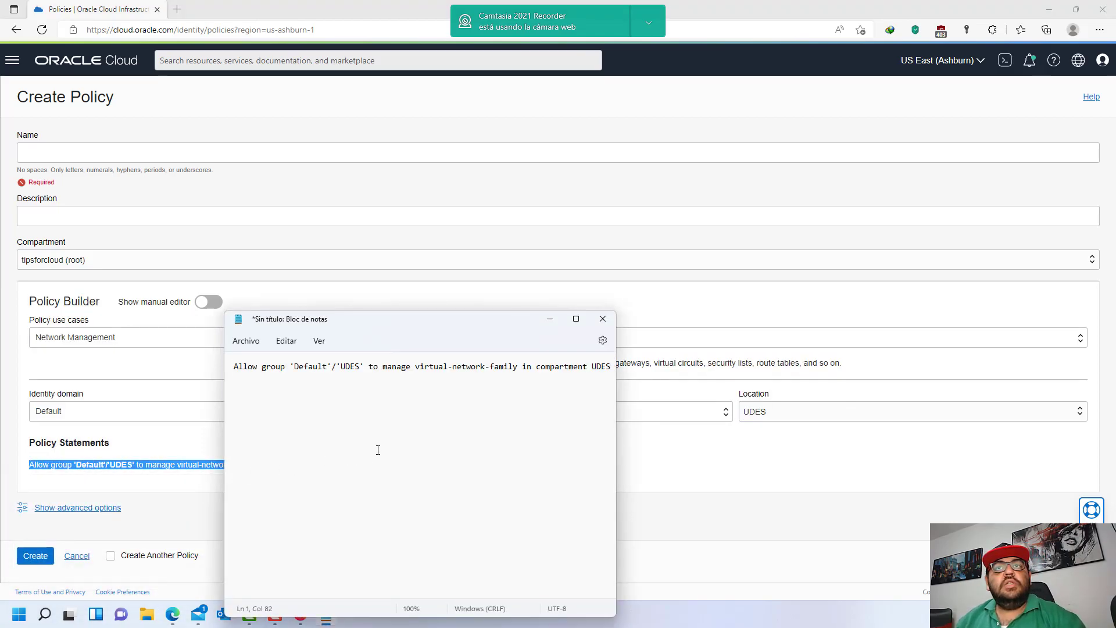
double_click(342, 366)
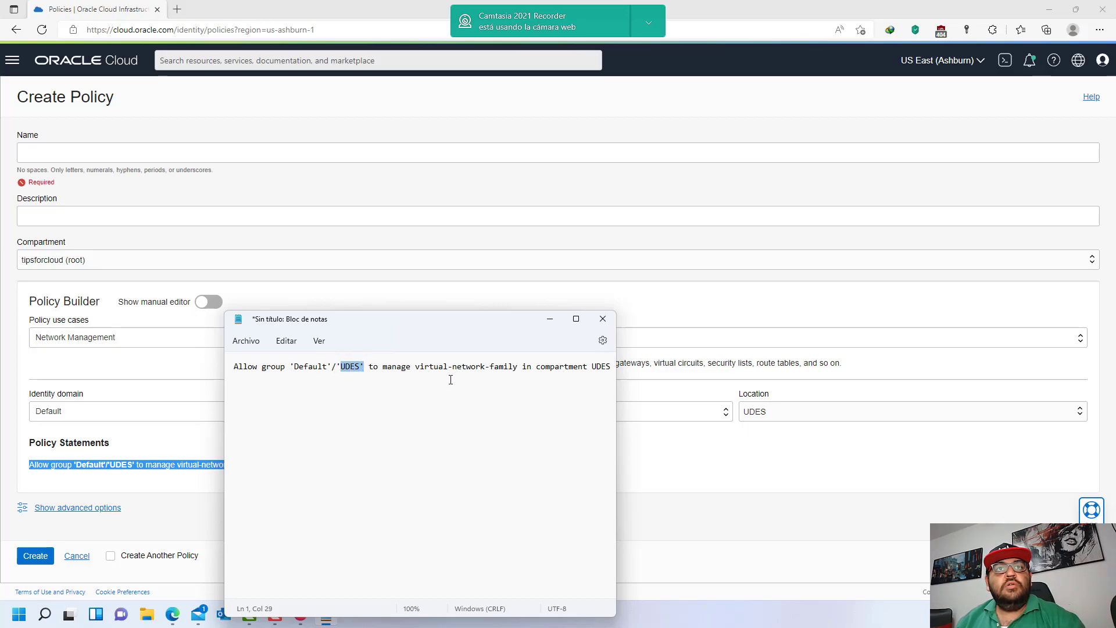
left_click_drag(443, 367, 560, 367)
left_click(562, 367)
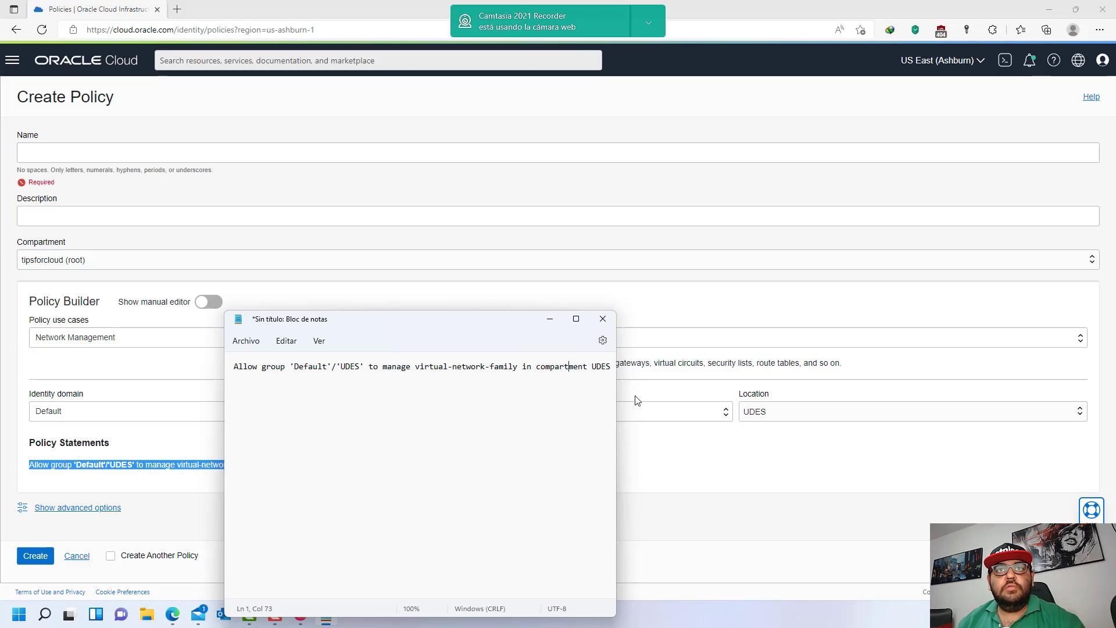
double_click(599, 366)
- Return to the Create Policy form and browse the Policy use cases list
left_click(743, 466)
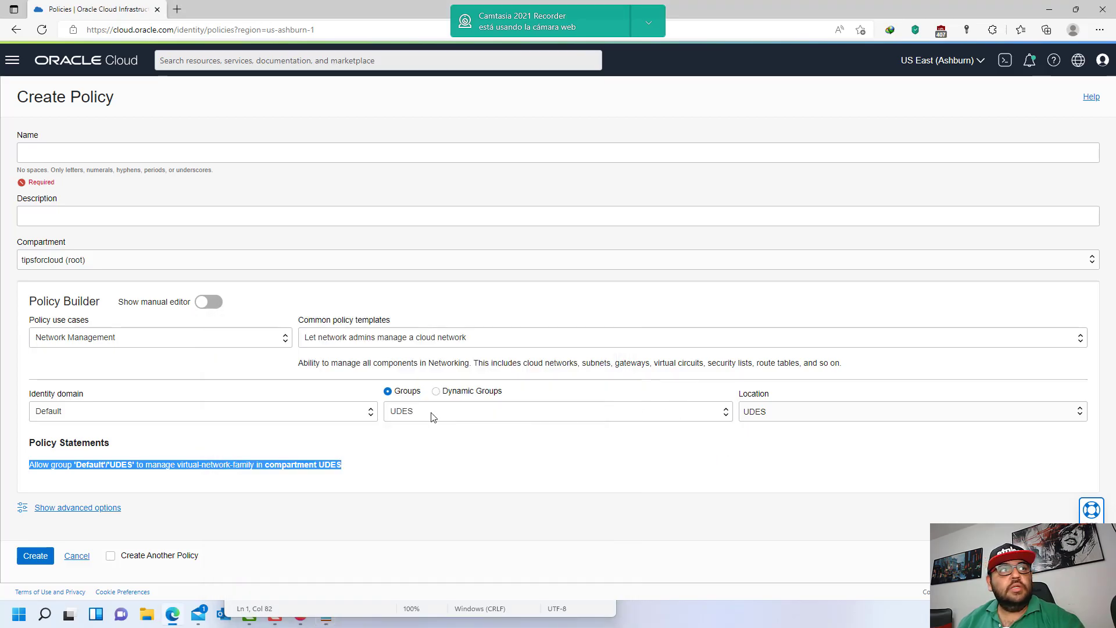
left_click(236, 337)
scroll(218, 445, "down", 2)
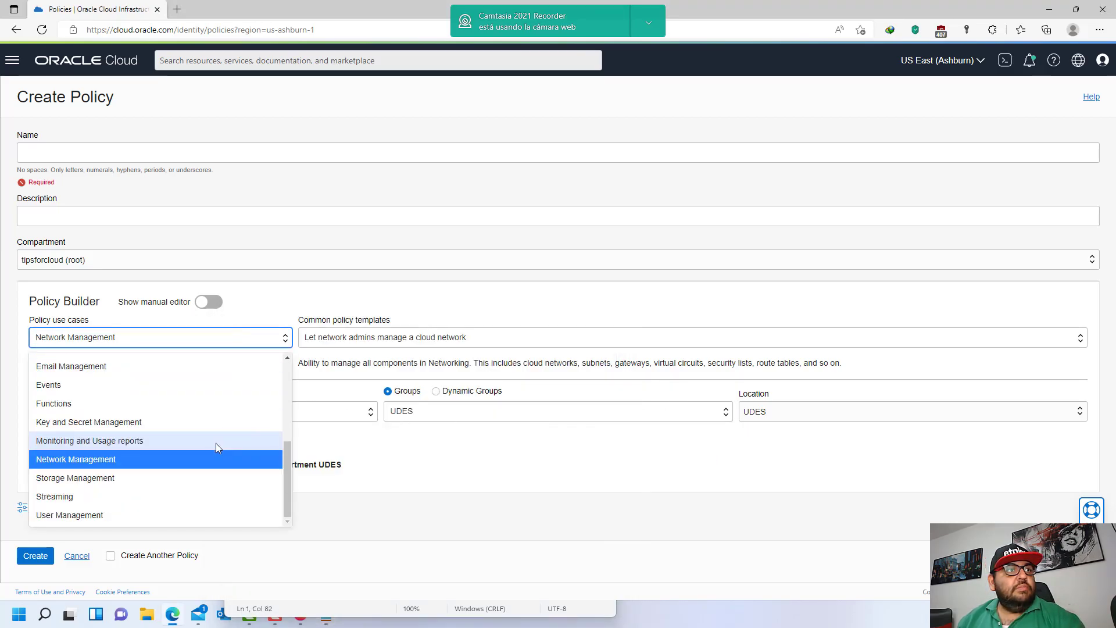
scroll(158, 484, "up", 4)
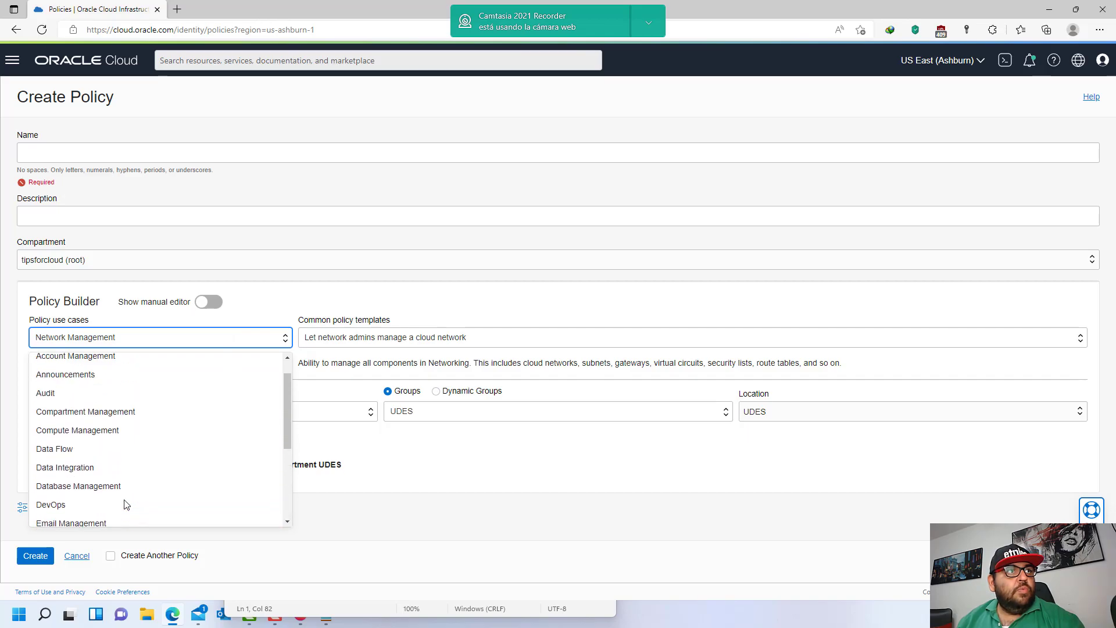
- Set the Policy use case to Compute Management and browse its common policy templates
left_click(102, 459)
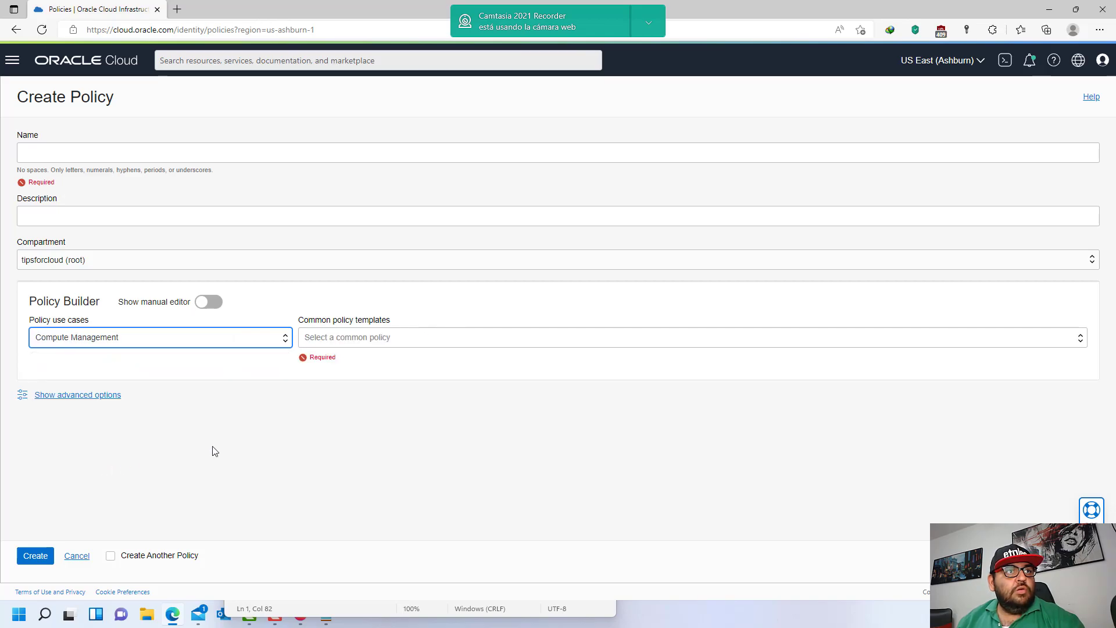
left_click(392, 338)
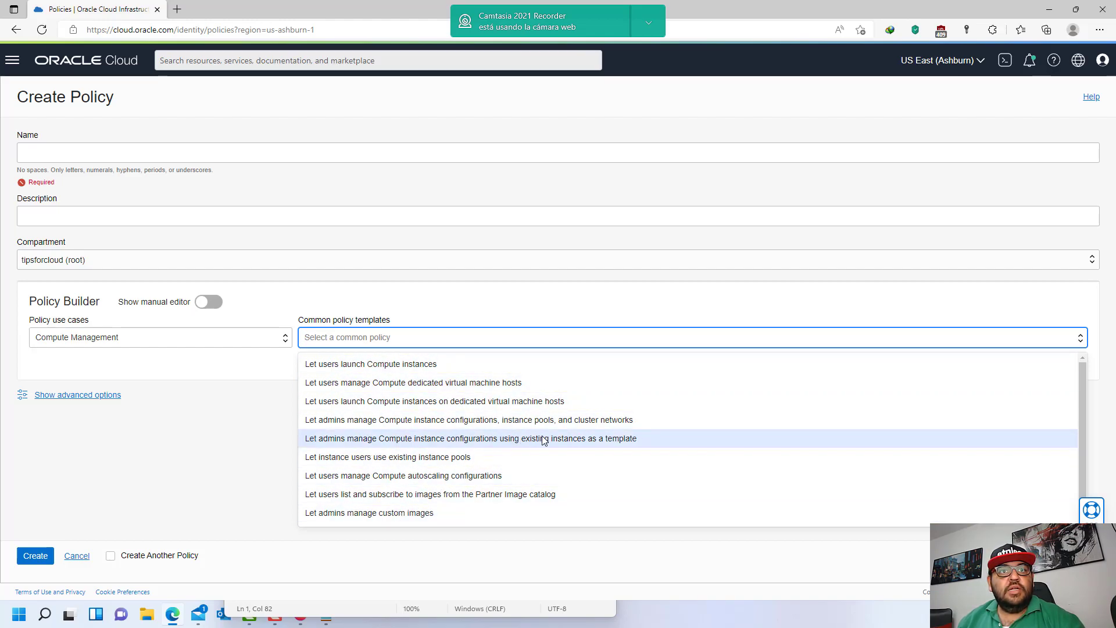
scroll(485, 449, "down", 1)
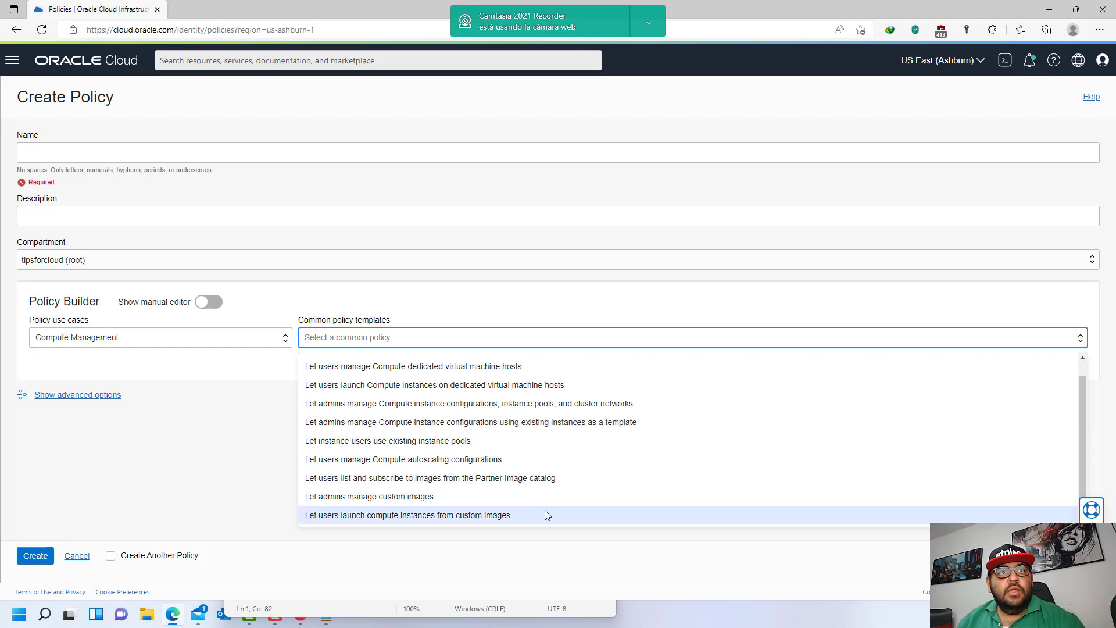
scroll(434, 468, "up", 1)
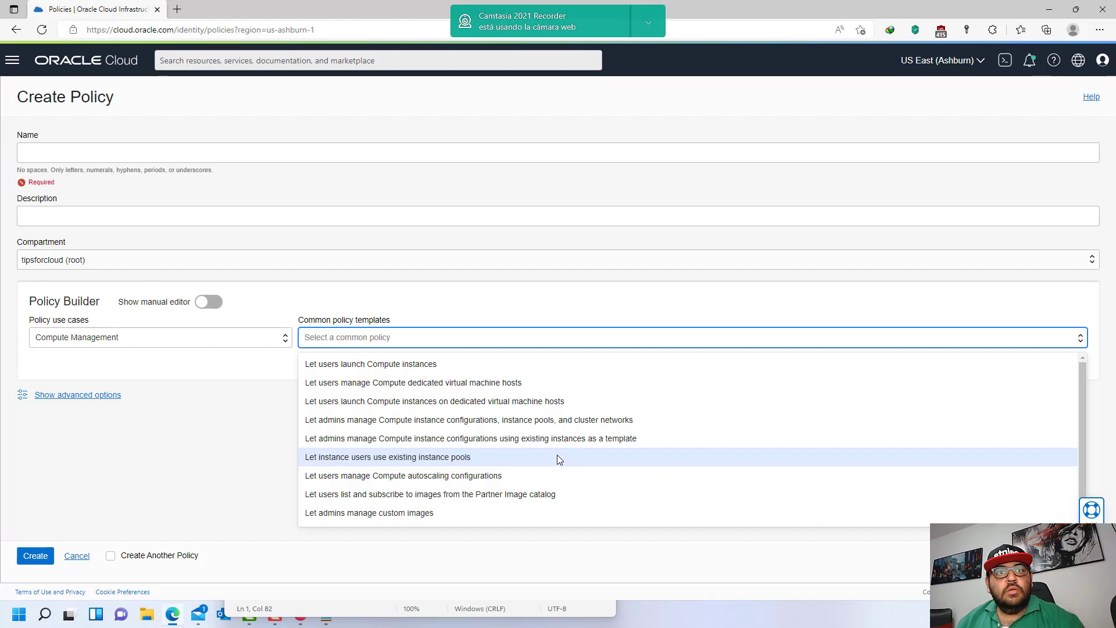
scroll(533, 463, "down", 1)
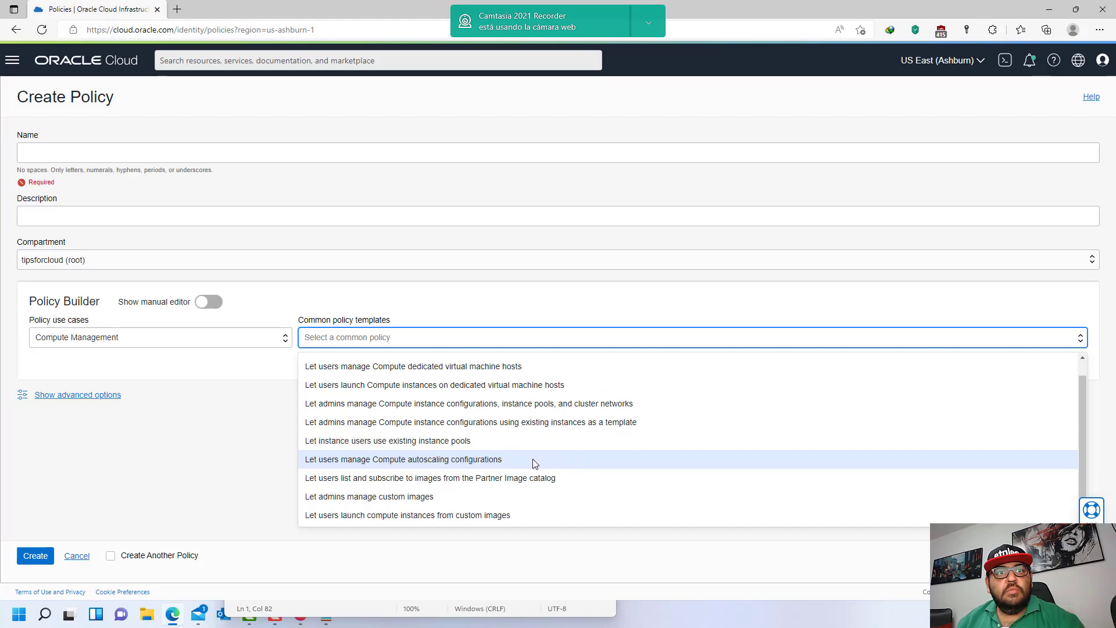
scroll(536, 506, "up", 1)
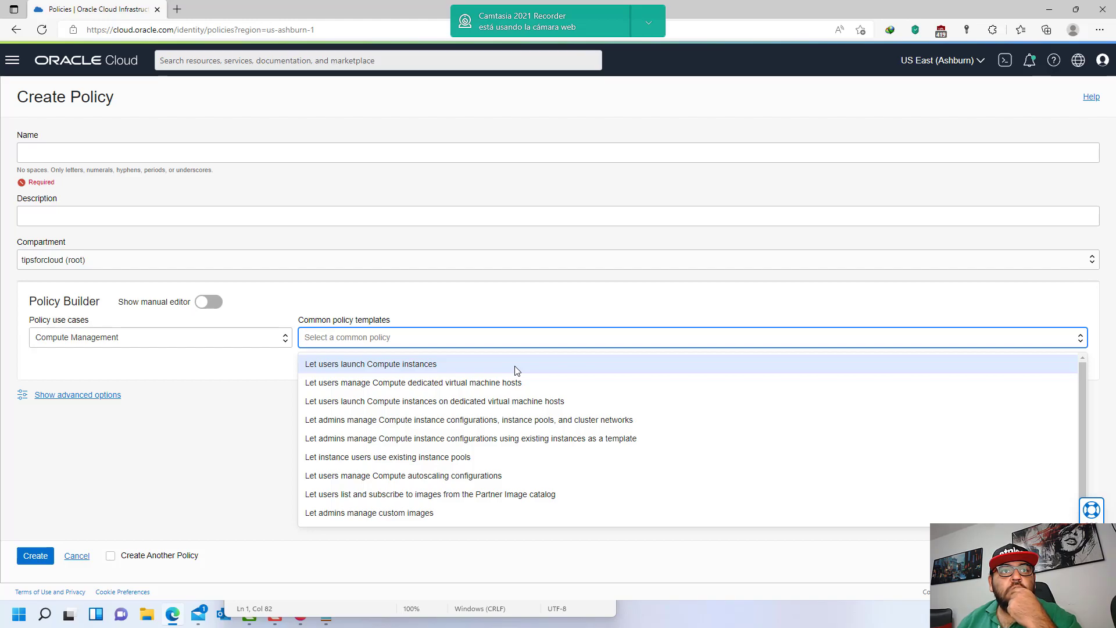
scroll(547, 470, "down", 1)
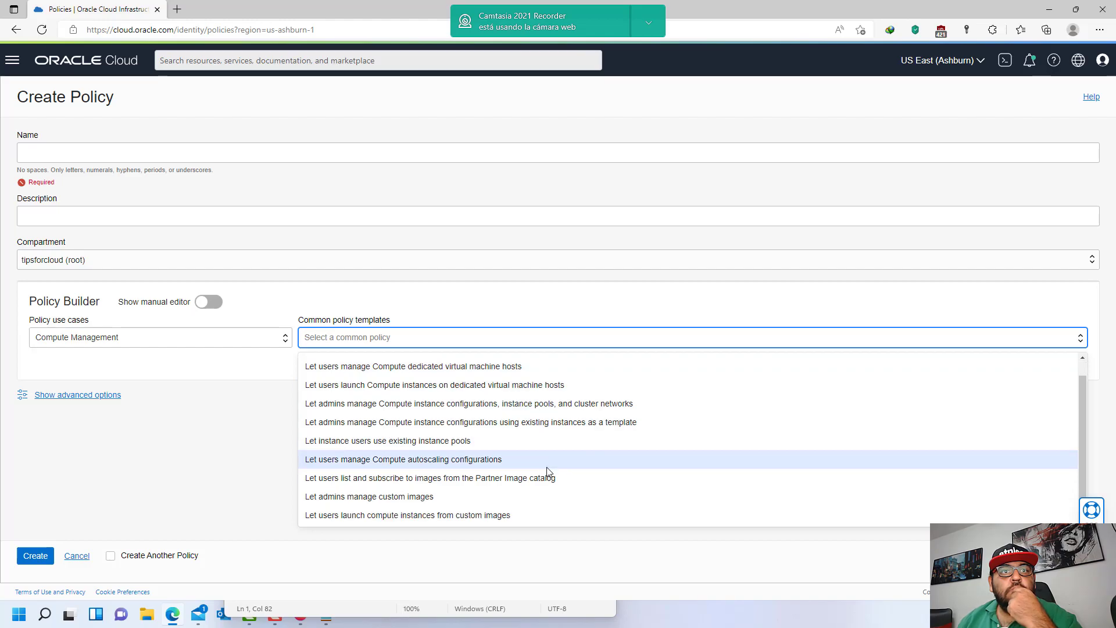
- Choose the 'Let users launch Compute instances' template under Compute Management
left_click(246, 335)
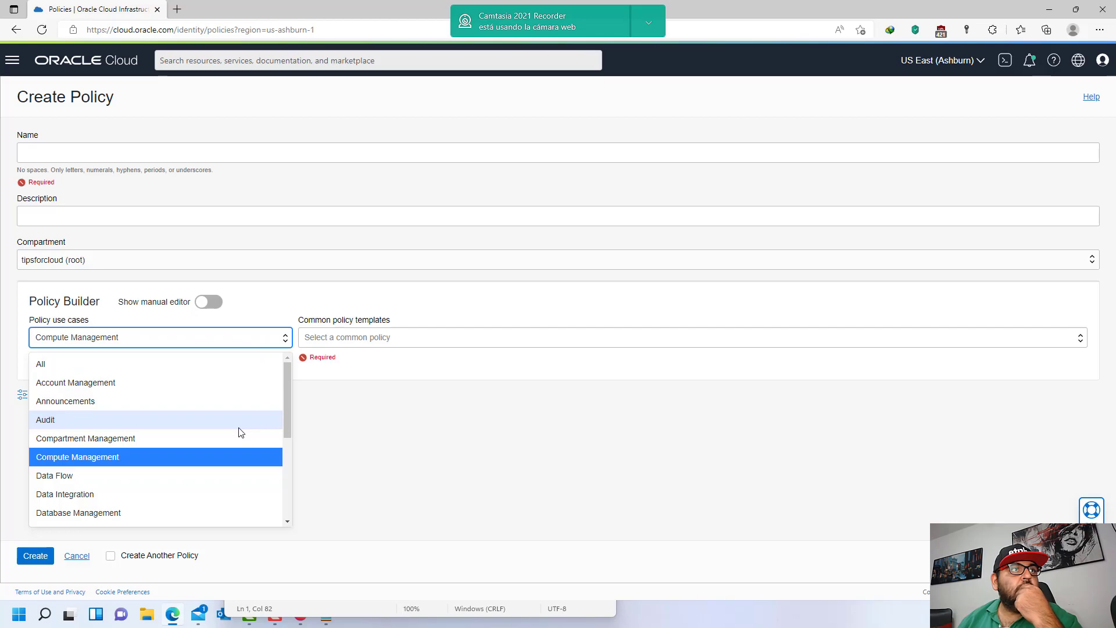
scroll(239, 427, "down", 1)
scroll(240, 429, "down", 1)
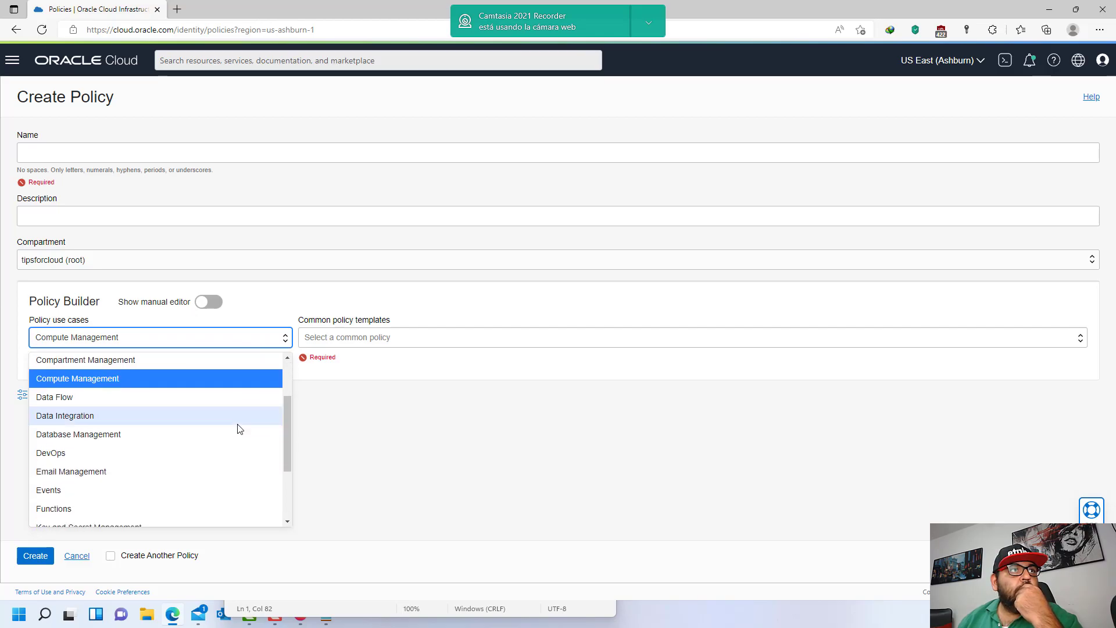
scroll(238, 429, "down", 2)
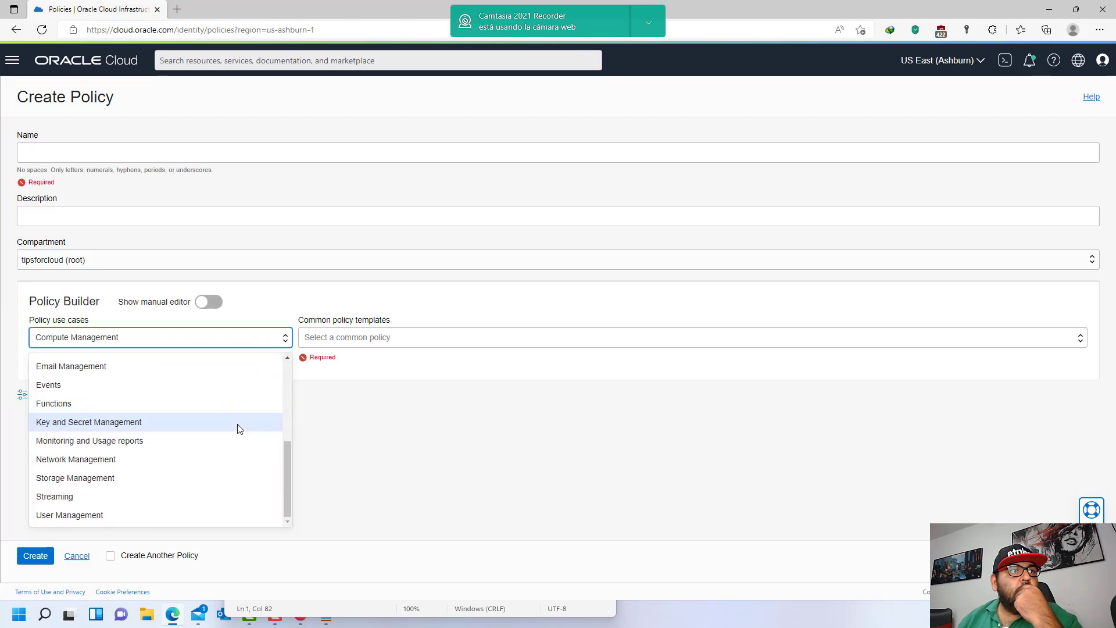
scroll(239, 428, "up", 4)
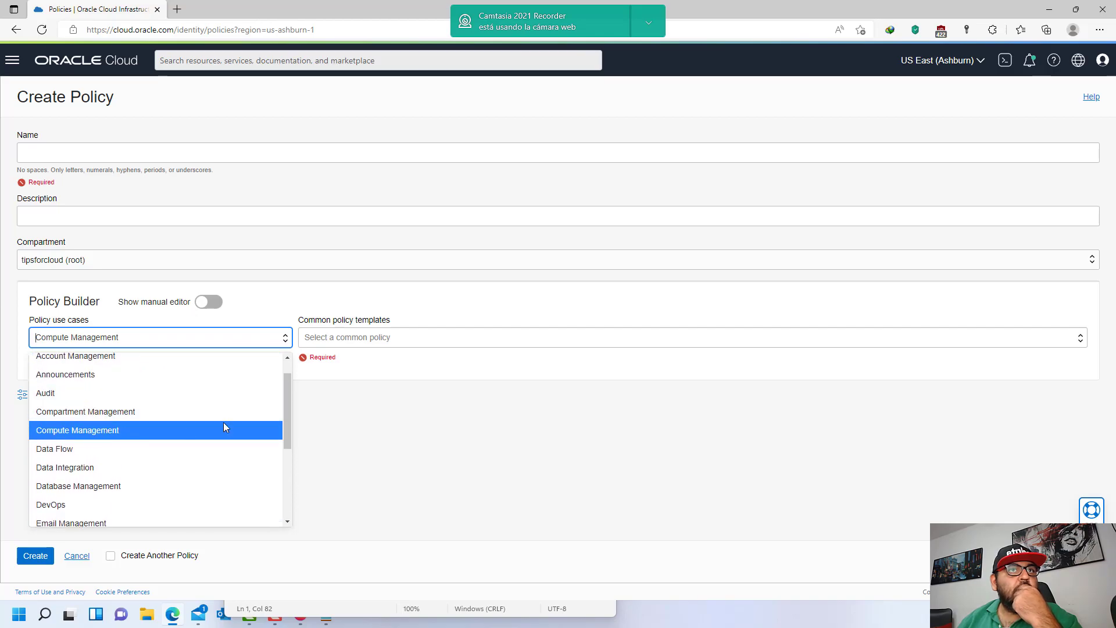
left_click(416, 342)
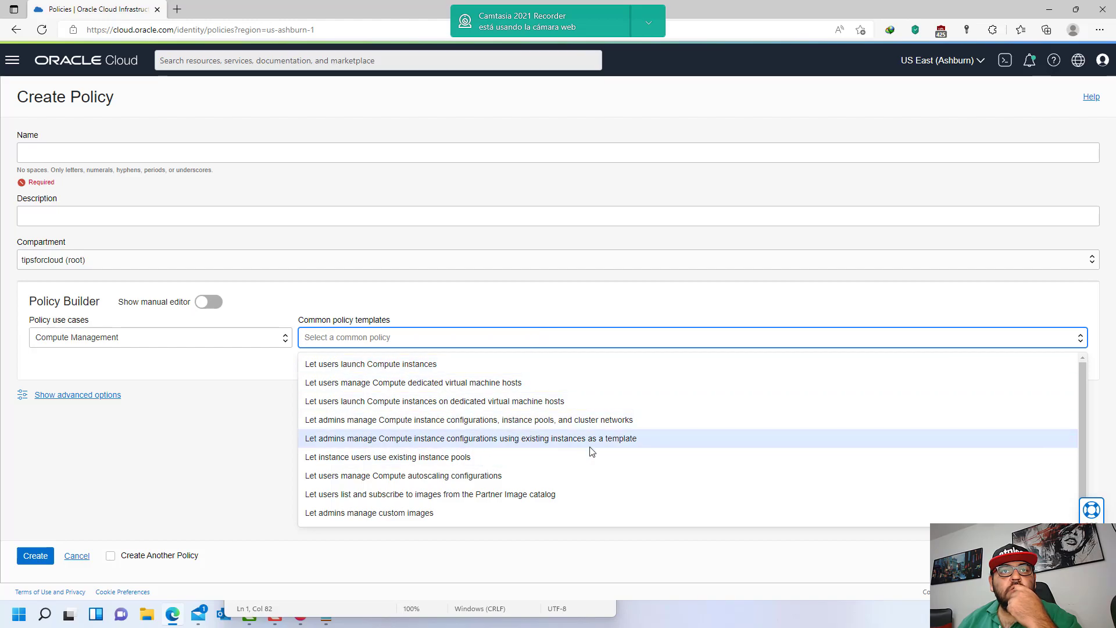
scroll(571, 458, "down", 1)
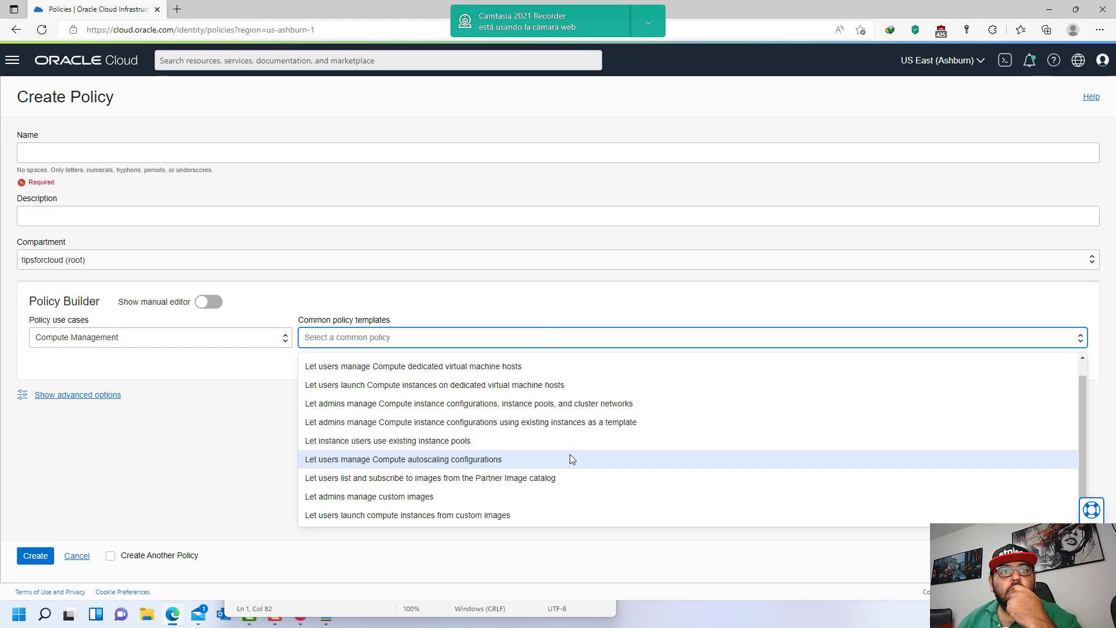
scroll(505, 465, "up", 1)
left_click(546, 364)
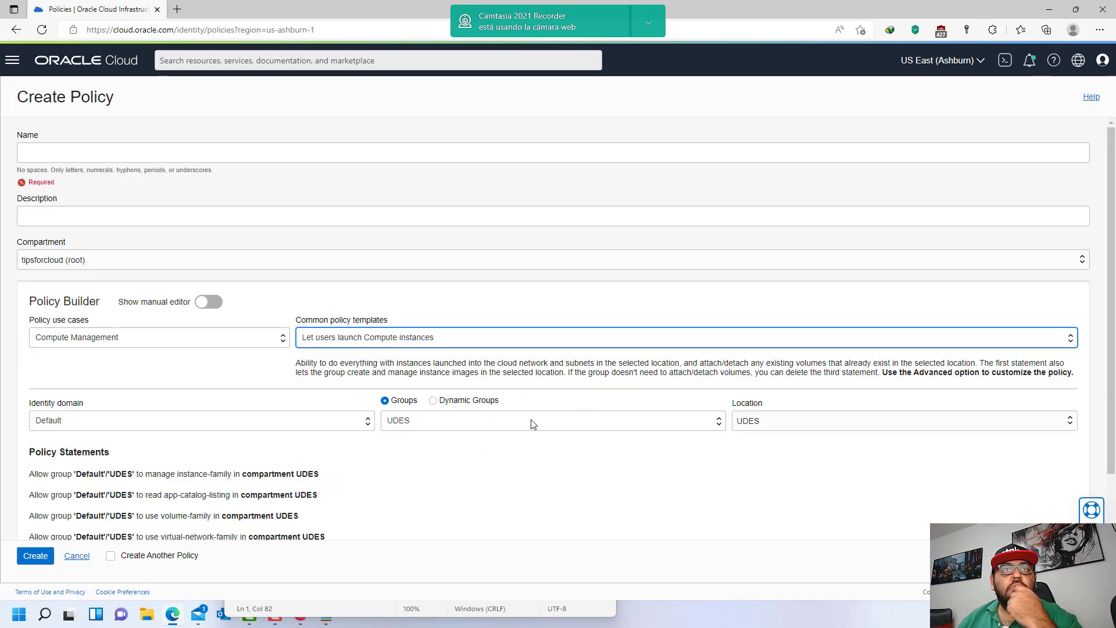
left_click(277, 429)
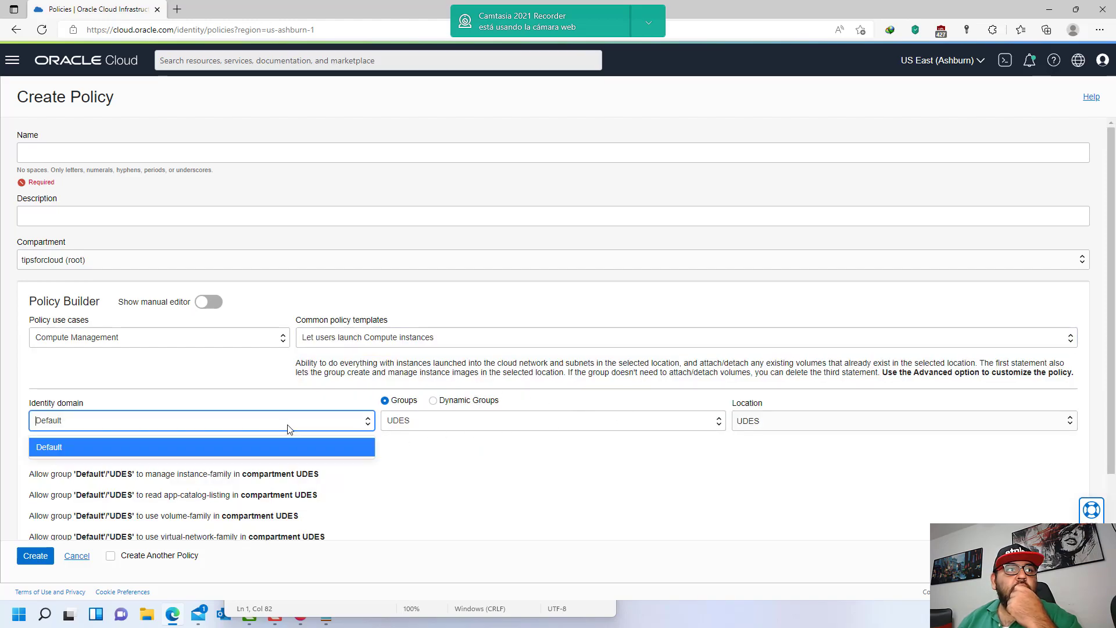
left_click(820, 420)
left_click(573, 505)
scroll(397, 491, "down", 2)
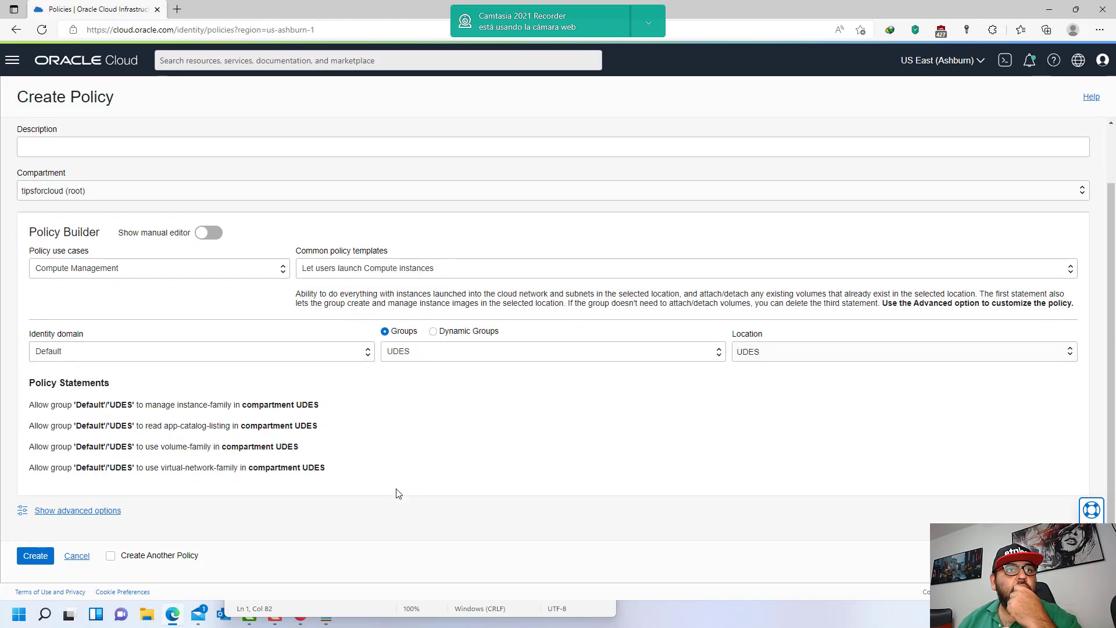
left_click_drag(36, 405, 352, 420)
left_click(337, 419)
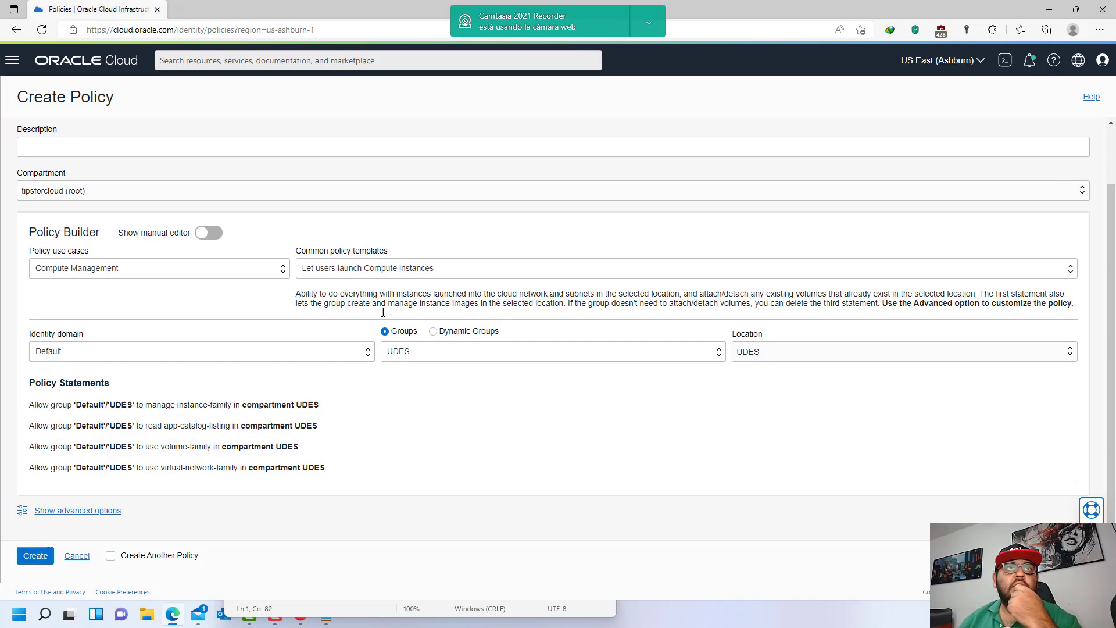
left_click_drag(73, 406, 338, 412)
left_click(326, 411)
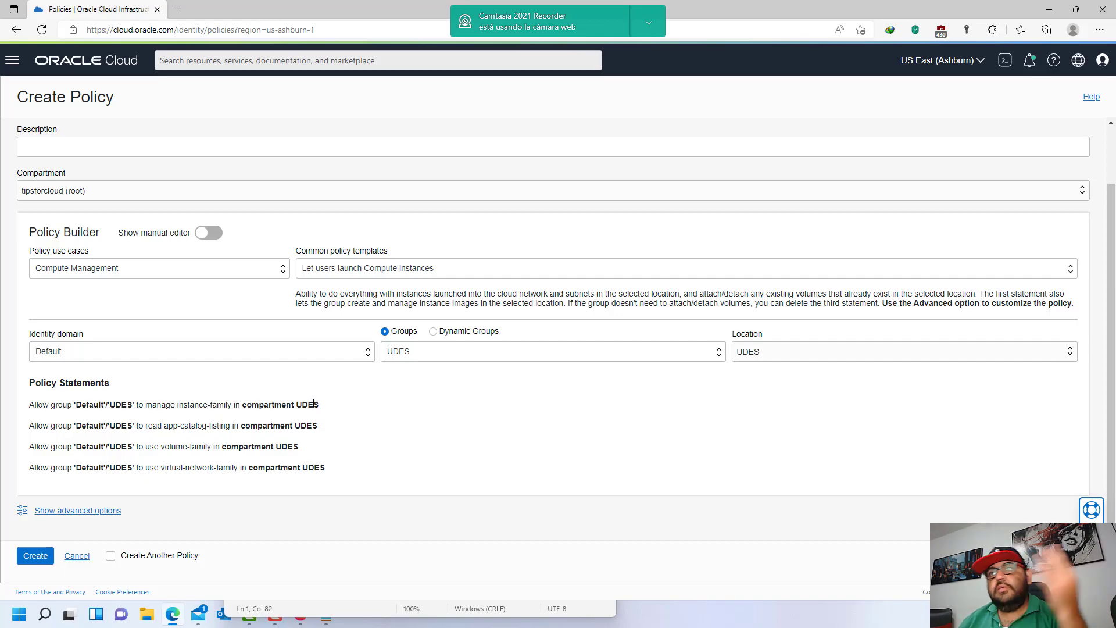
left_click_drag(152, 405, 337, 411)
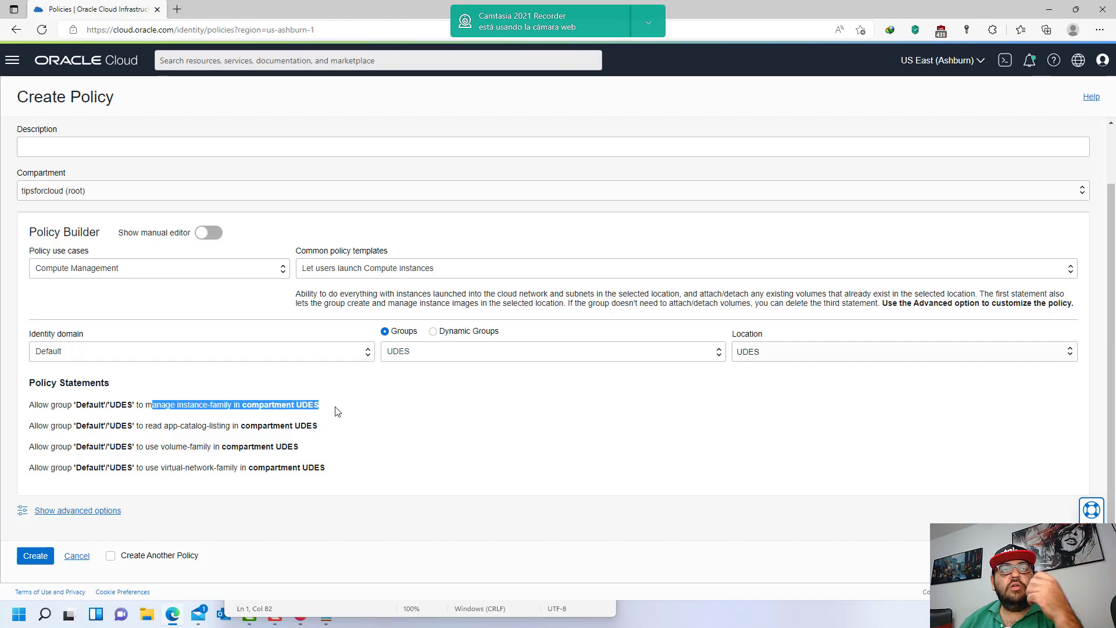
left_click(335, 410)
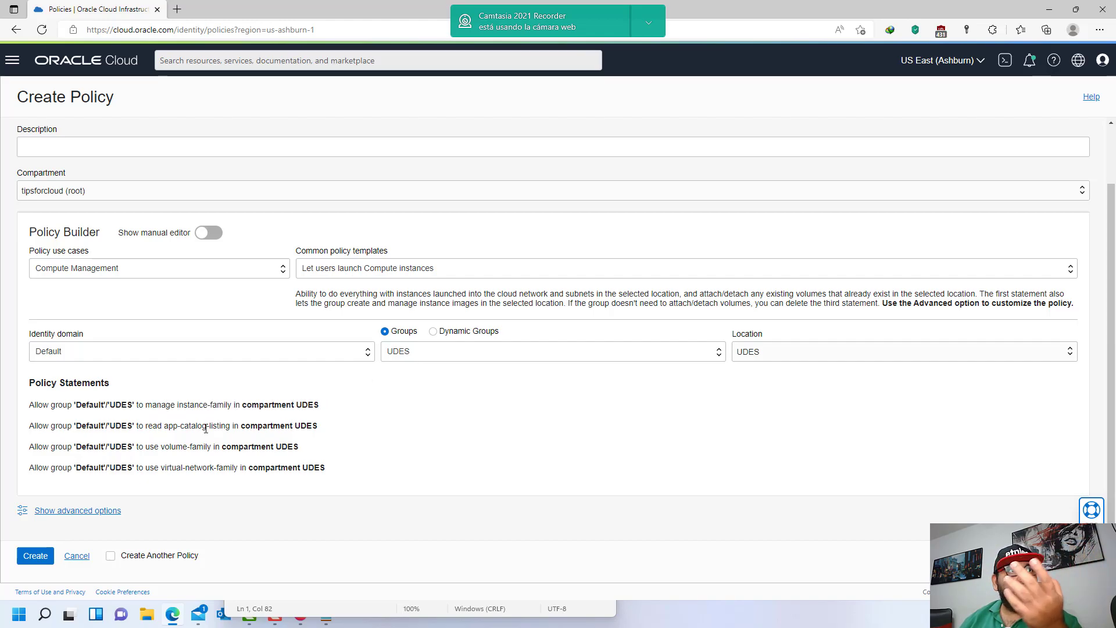
left_click_drag(156, 426, 209, 435)
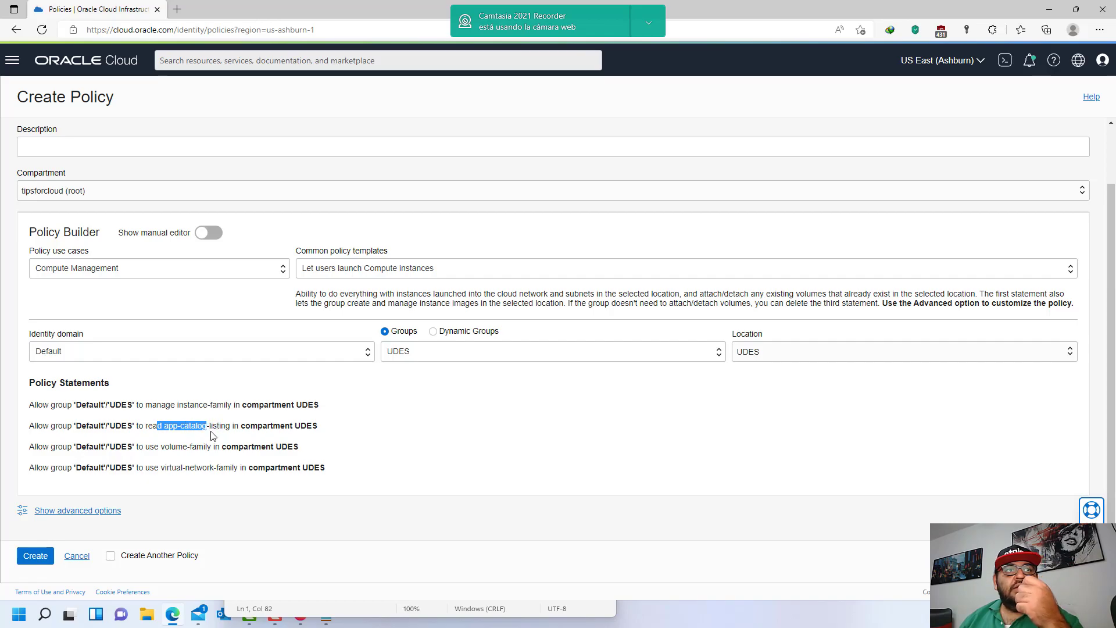
left_click(262, 446)
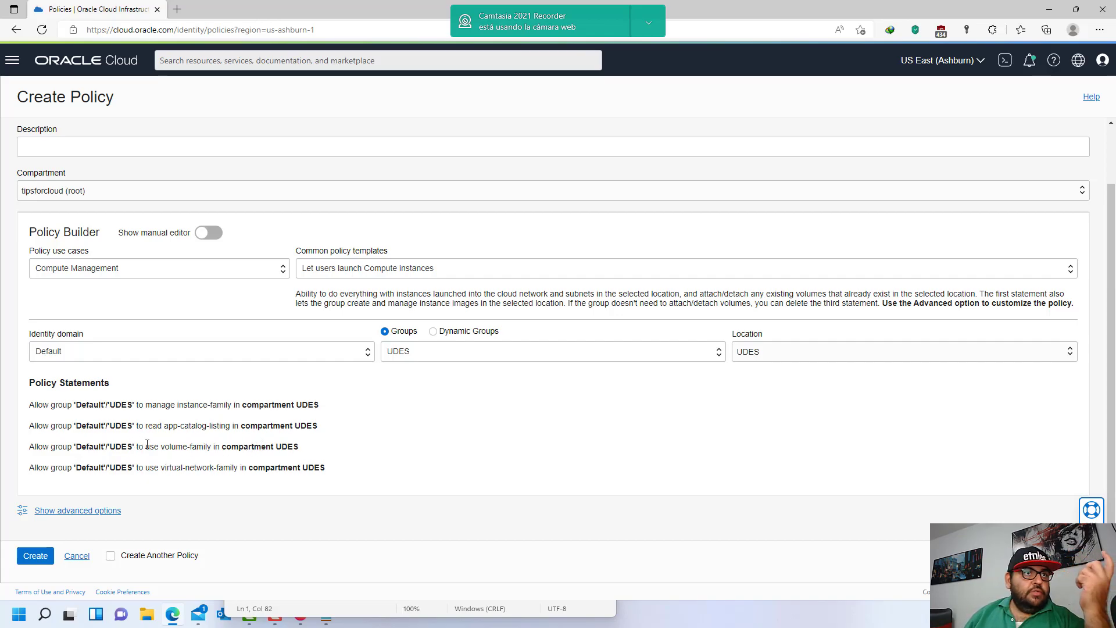
left_click_drag(168, 450, 209, 446)
left_click(236, 458)
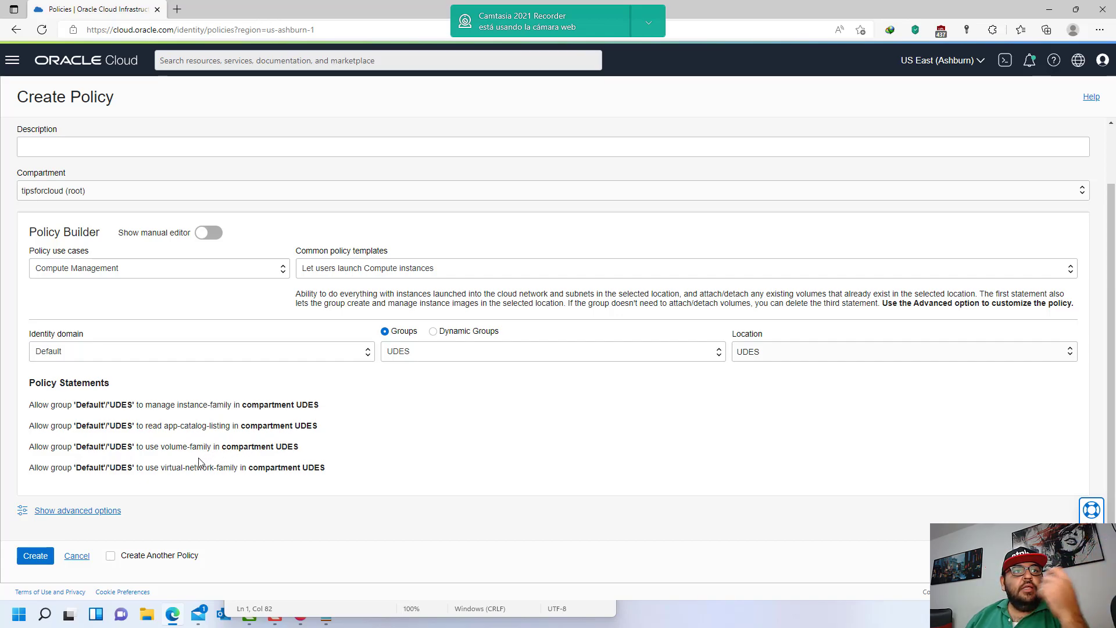
left_click_drag(167, 468, 324, 467)
left_click(340, 472)
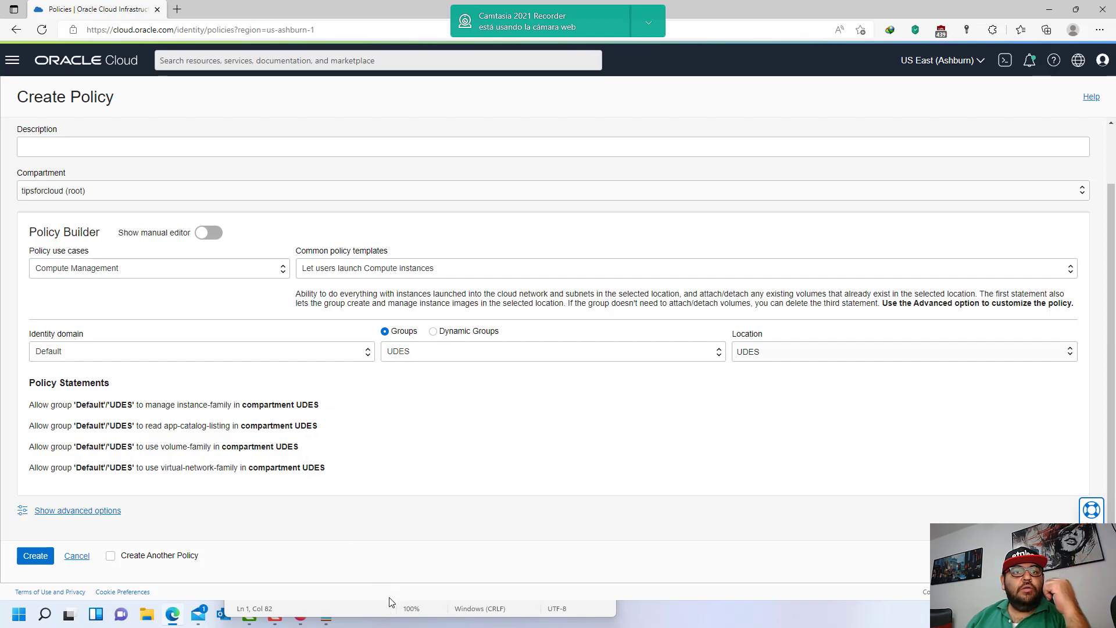
- Copy the four Compute template statements into Notepad below the virtual-network-family statement
left_click(366, 609)
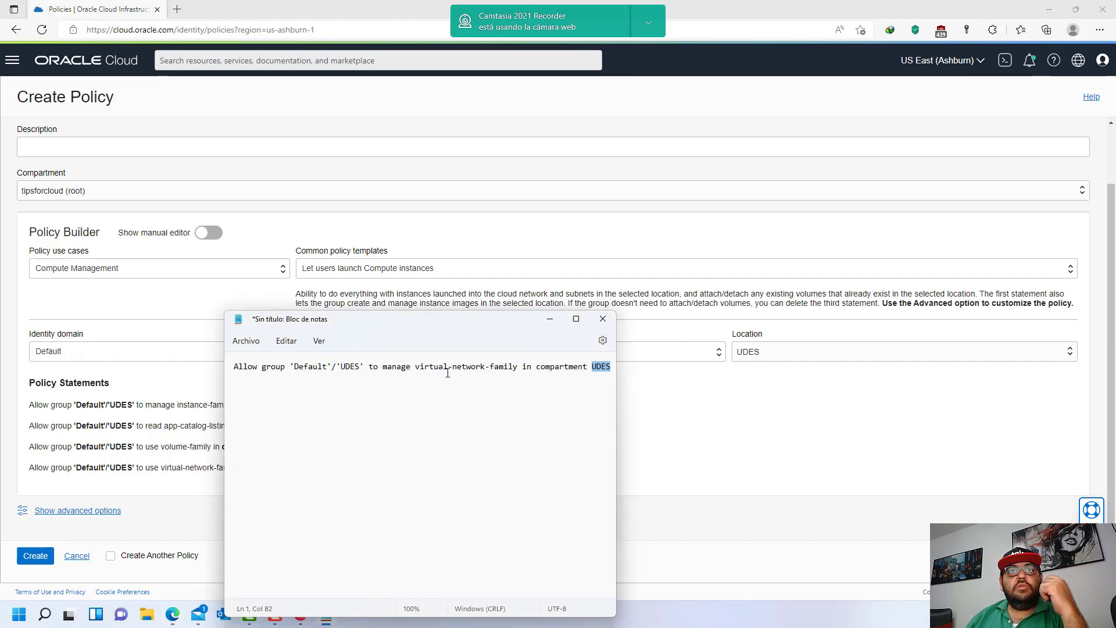
left_click_drag(416, 370, 518, 370)
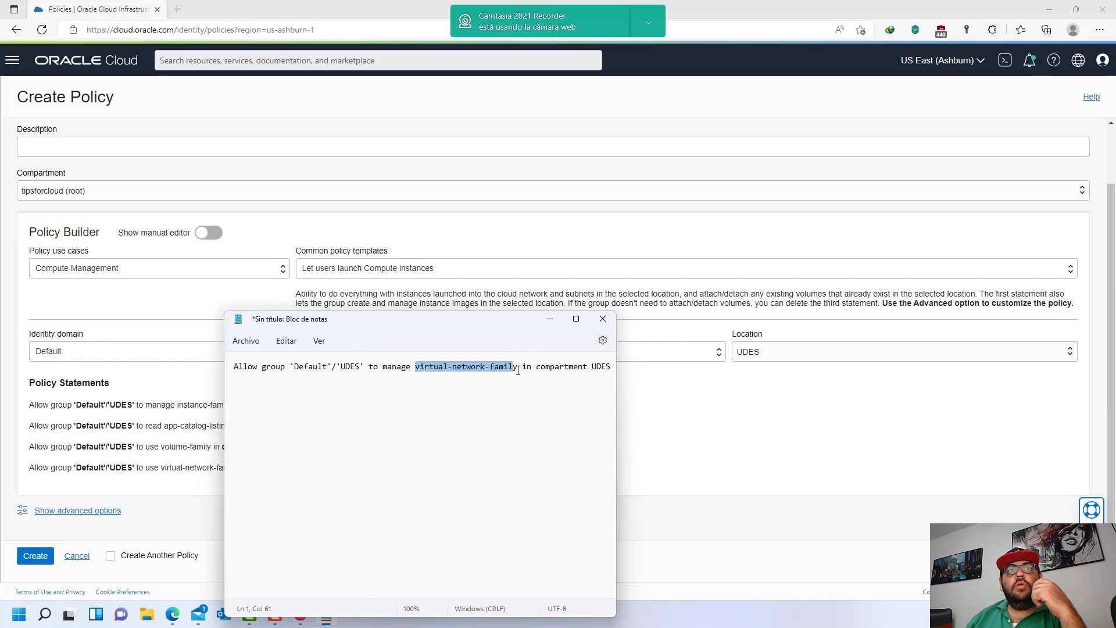
left_click(518, 370)
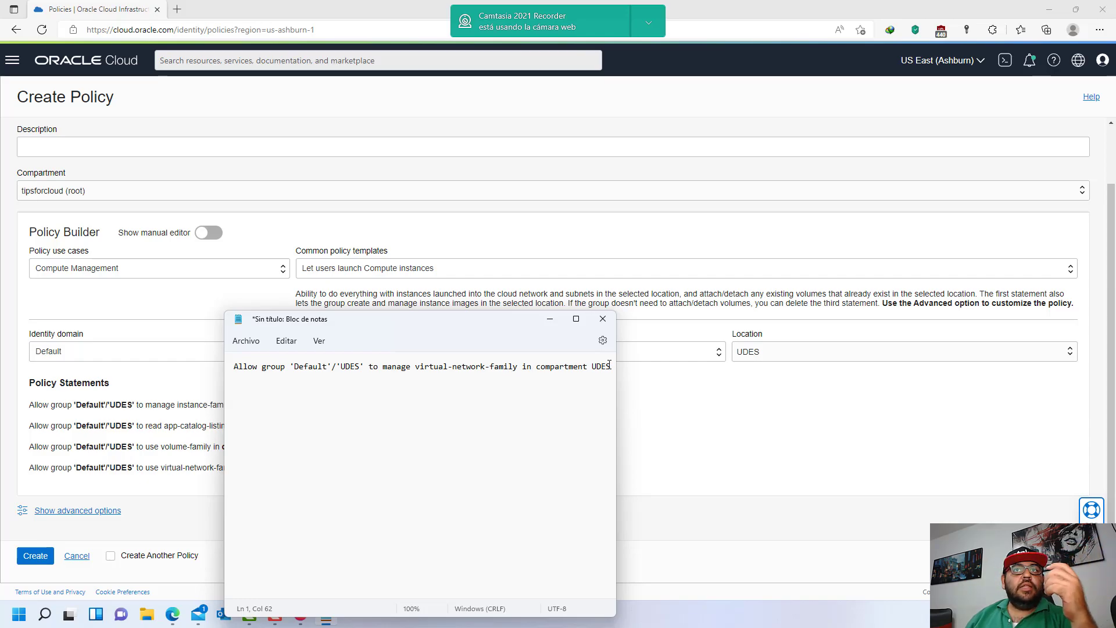
left_click_drag(174, 467, 30, 407)
key("ctrl+c")
left_click(342, 469)
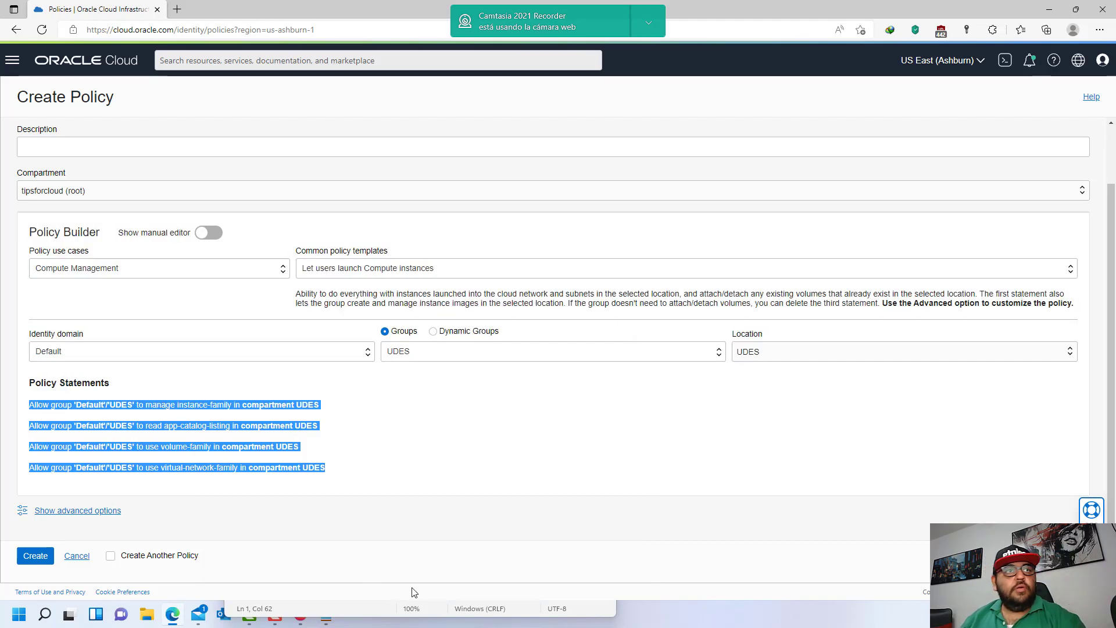
left_click_drag(355, 603, 355, 312)
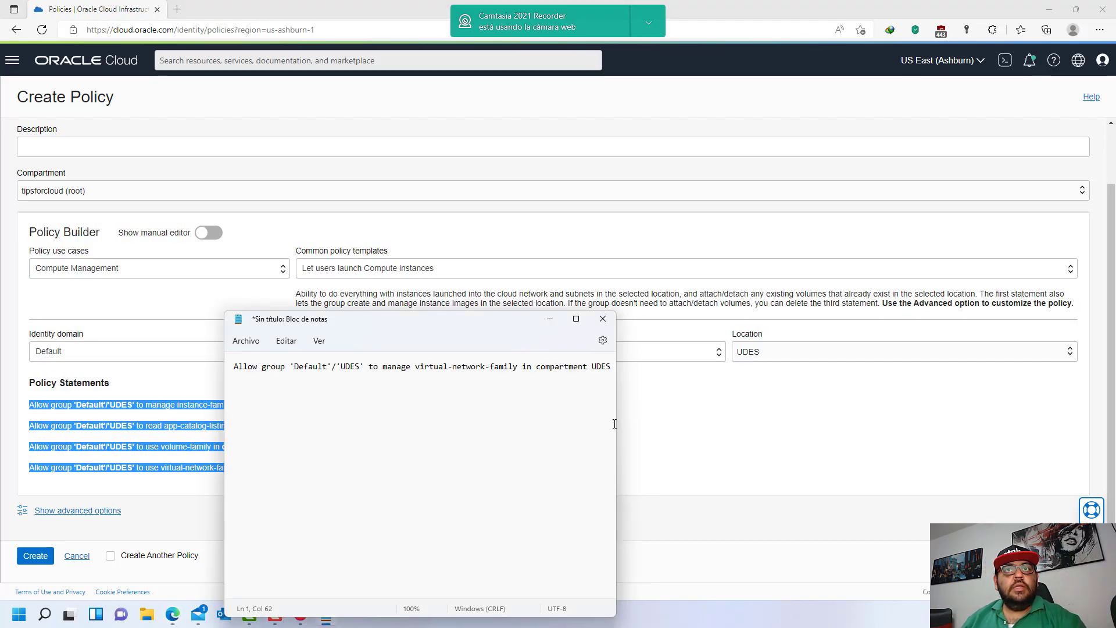
key("Return")
key("Return")
key("ctrl+v")
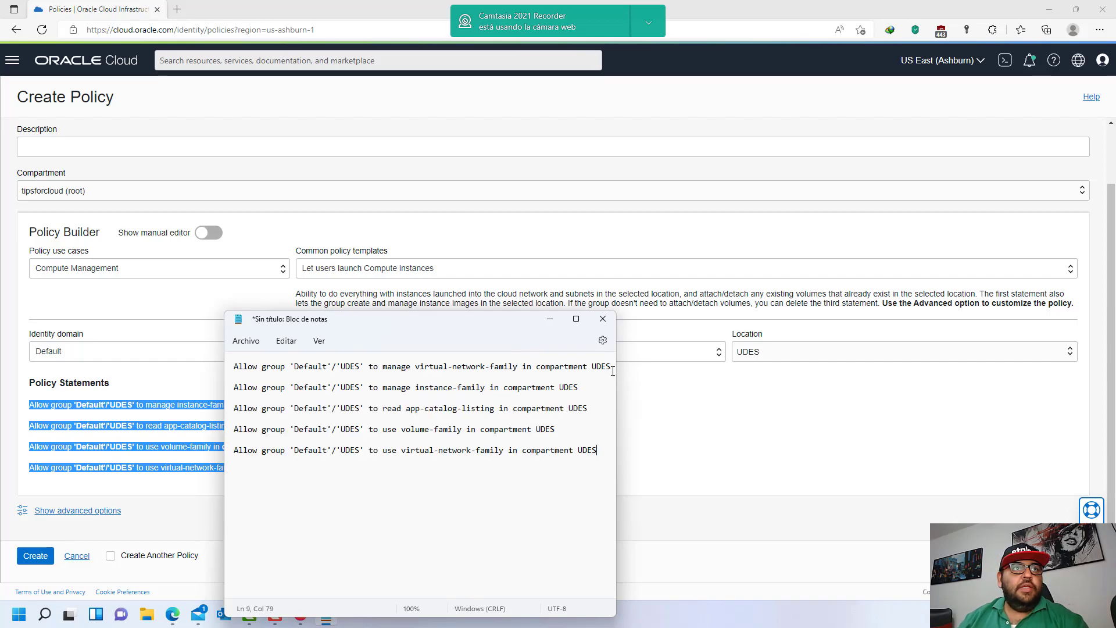
left_click(215, 512)
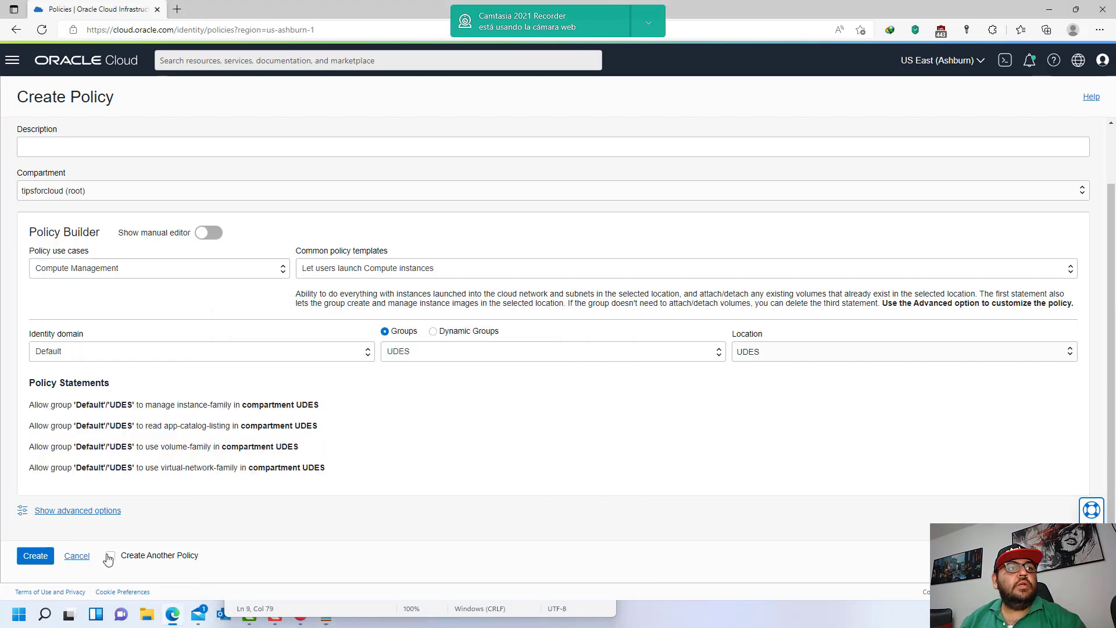
- Cancel the new policy and open the UDESUsers policy statements for editing
left_click(77, 556)
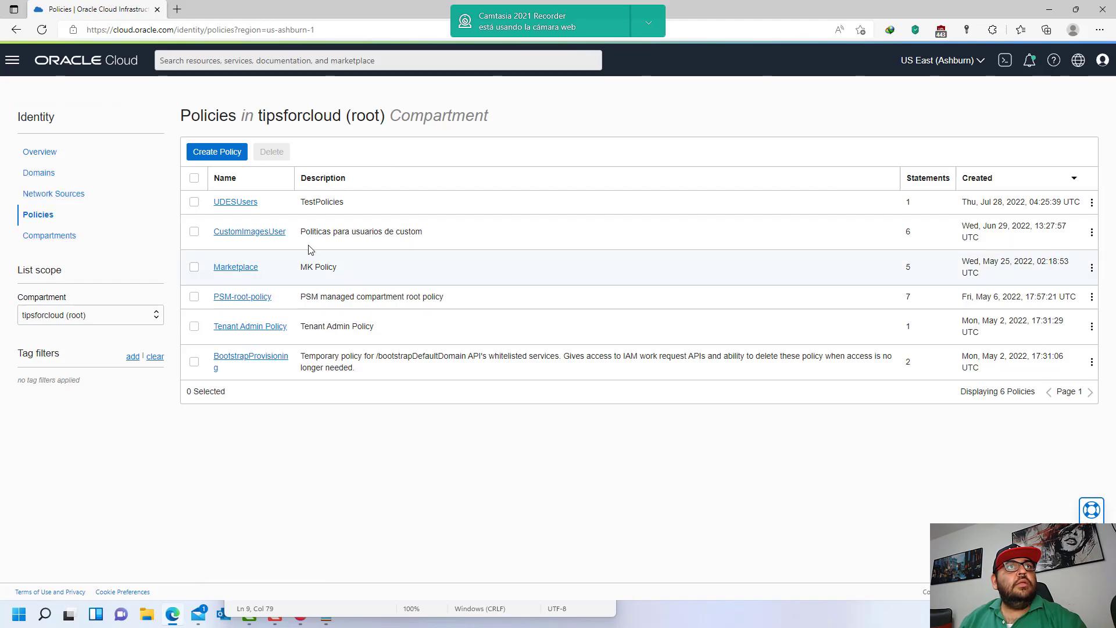
left_click(241, 201)
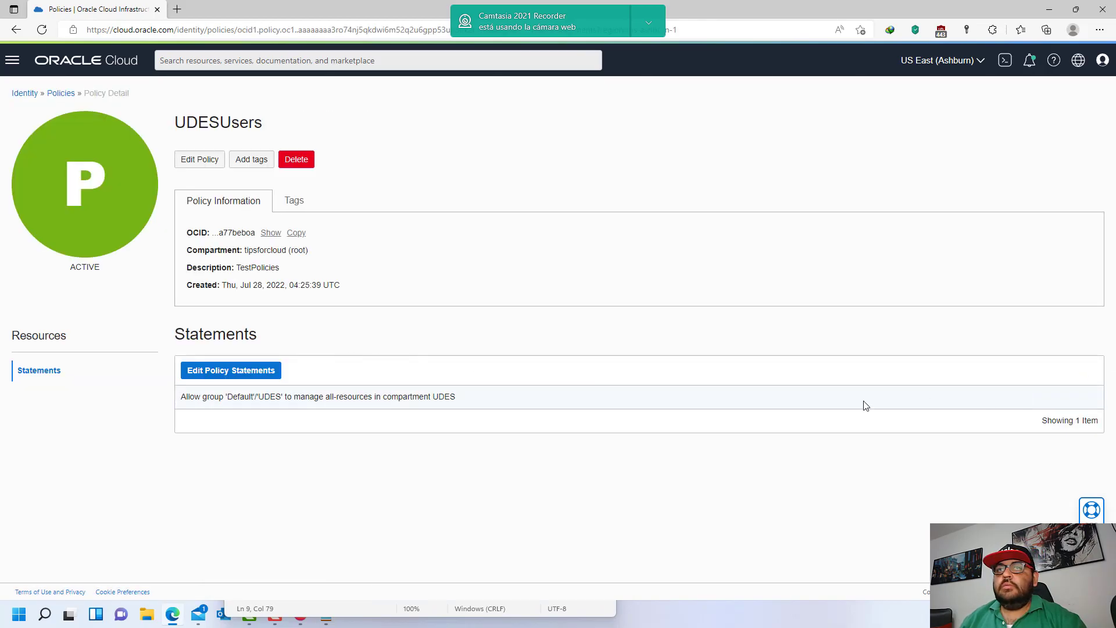
left_click(223, 378)
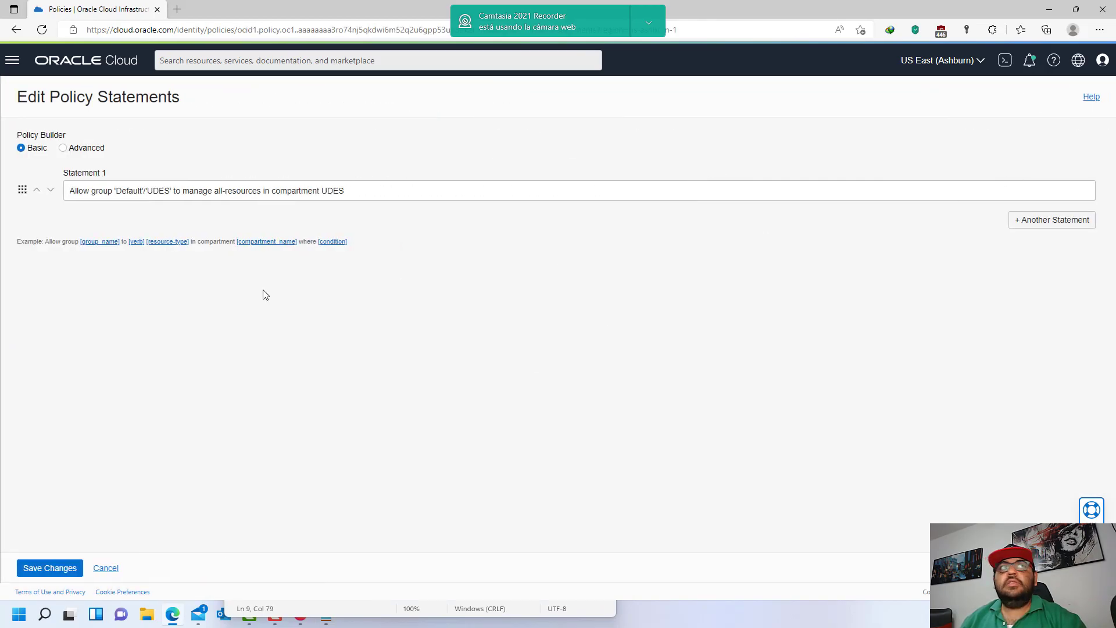
left_click_drag(349, 191, 67, 190)
- Replace Statement 1 with the virtual-network-family statement from Notepad and save the changes
left_click_drag(333, 603, 333, 312)
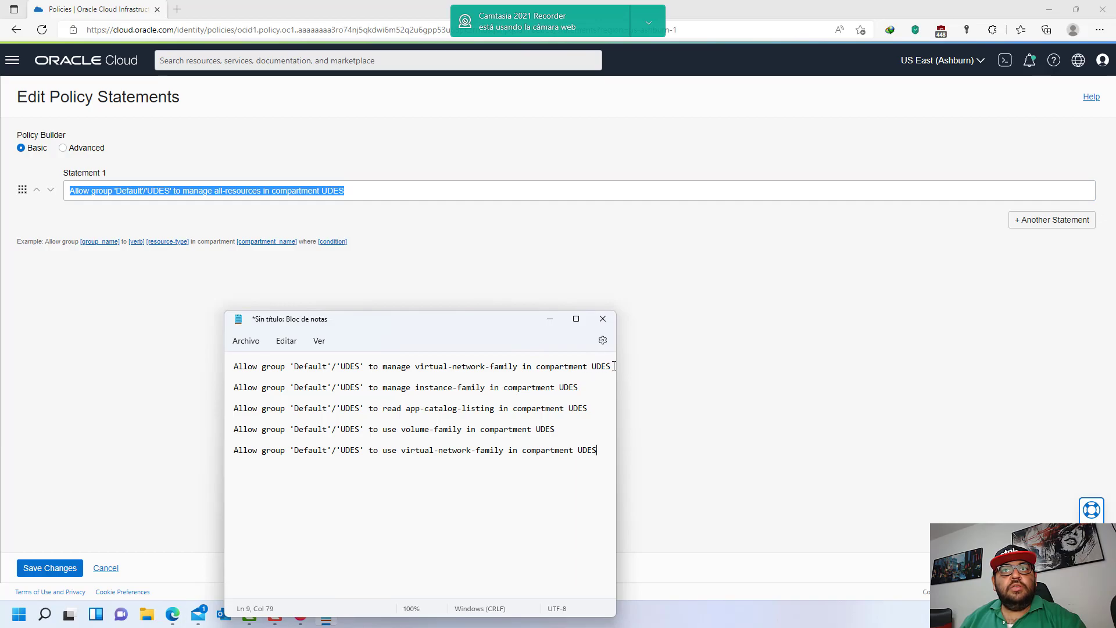
left_click_drag(614, 366, 228, 362)
key("ctrl+c")
left_click(377, 185)
left_click_drag(404, 189, 8, 197)
key("ctrl+v")
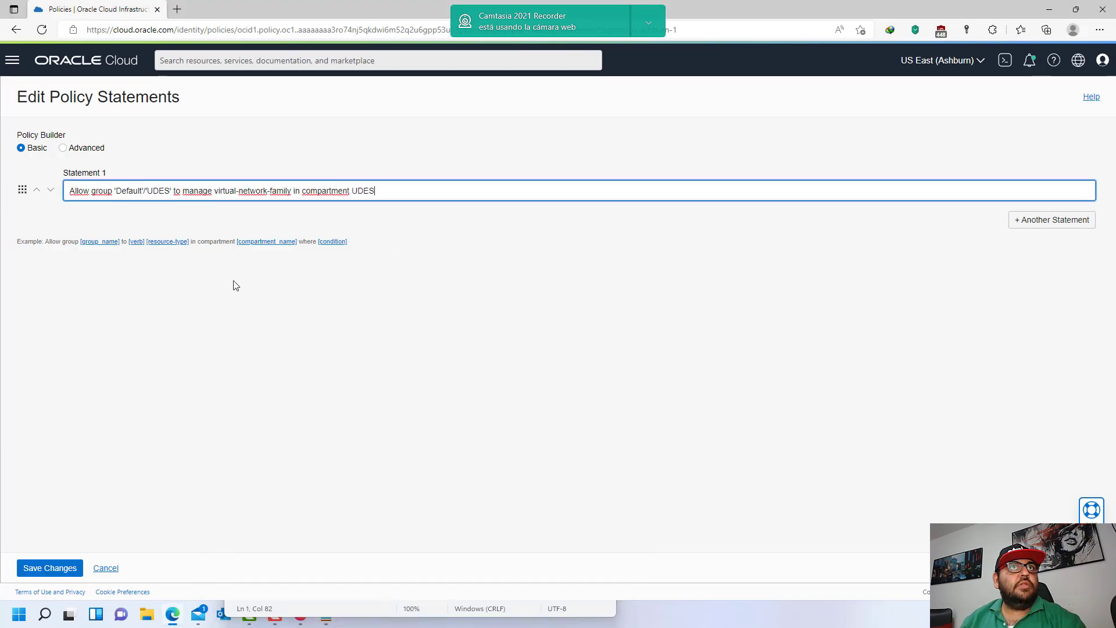
left_click(67, 569)
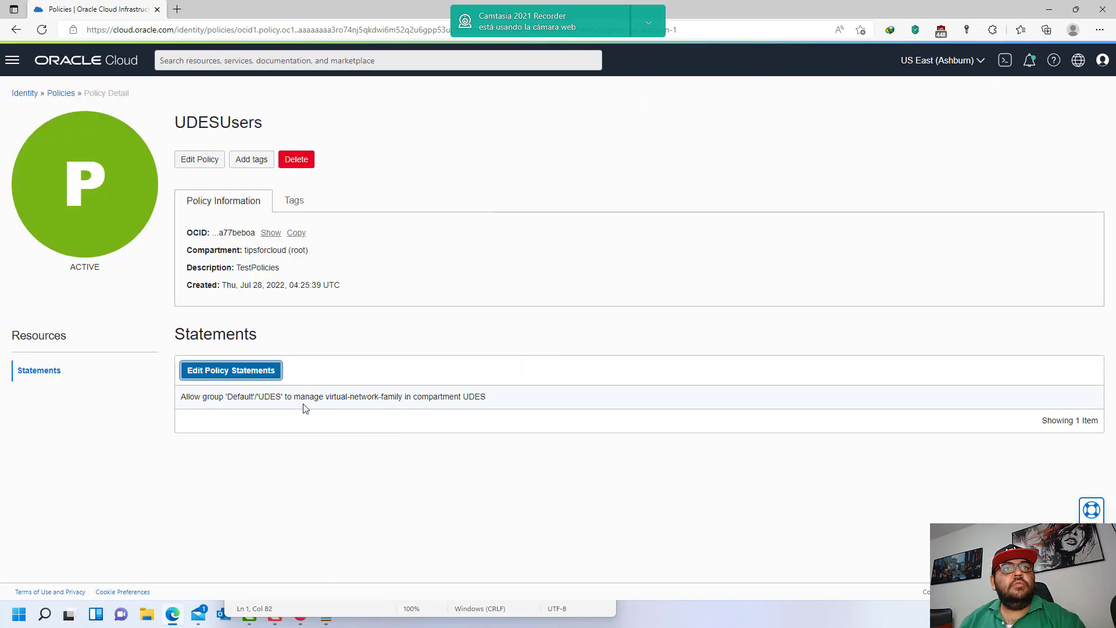
- Verify the saved statement reads manage virtual-network-family in compartment UDES
left_click_drag(309, 398, 529, 399)
left_click(348, 402)
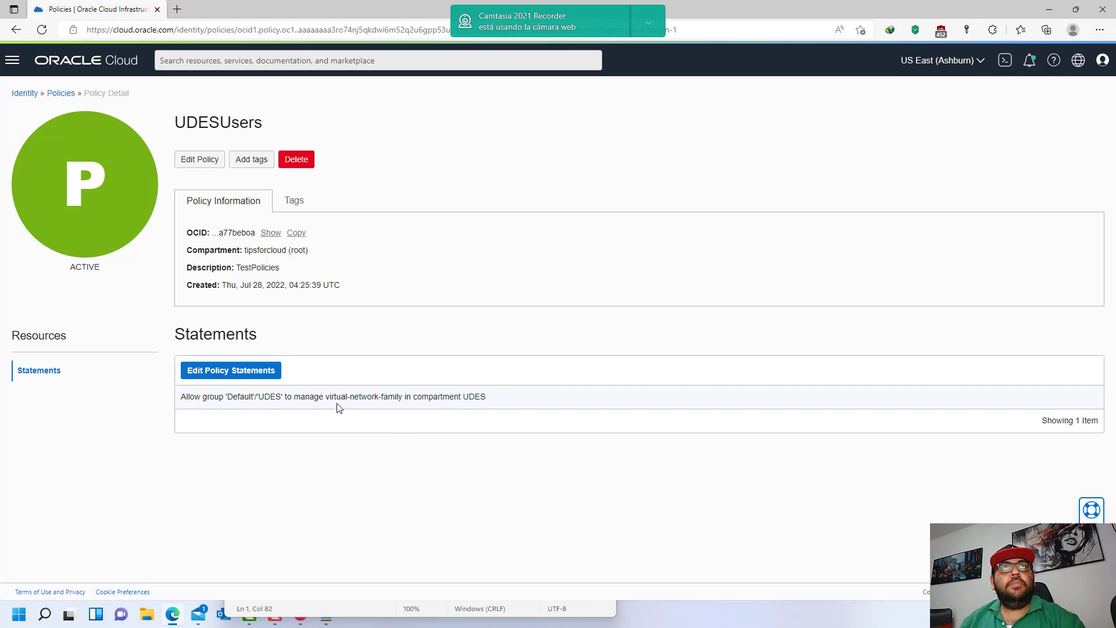
left_click_drag(324, 397, 498, 404)
left_click(494, 404)
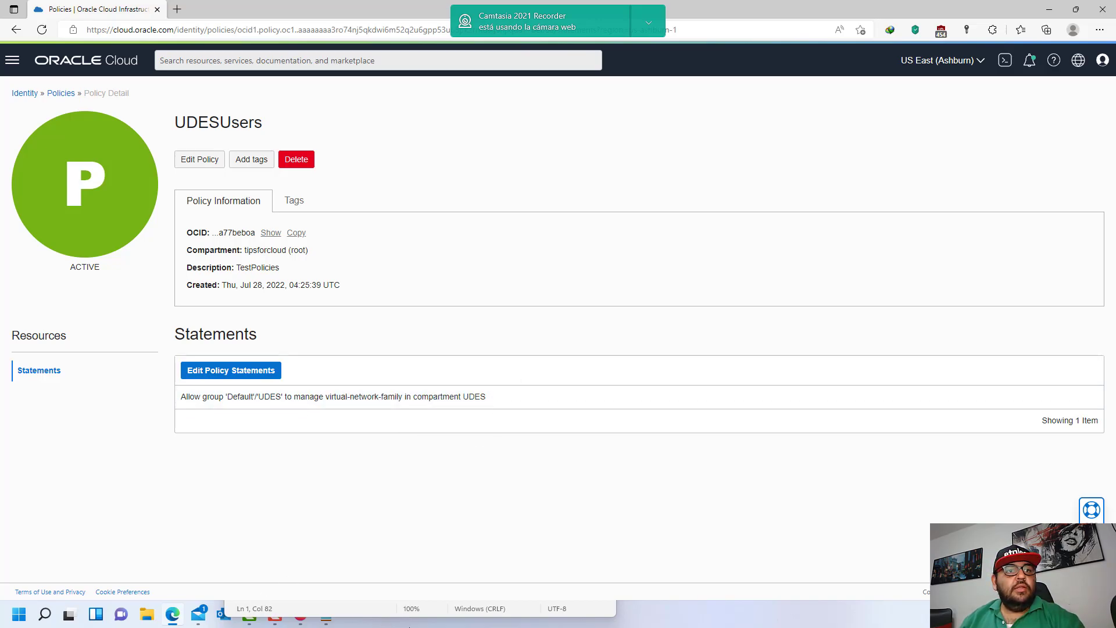
left_click(407, 626)
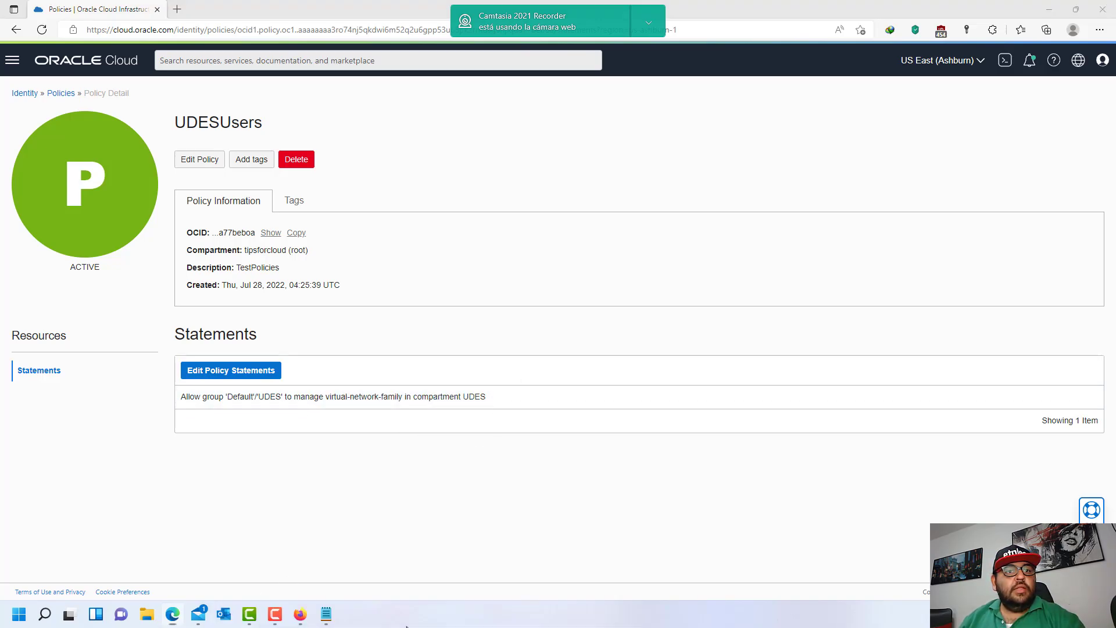
left_click(300, 615)
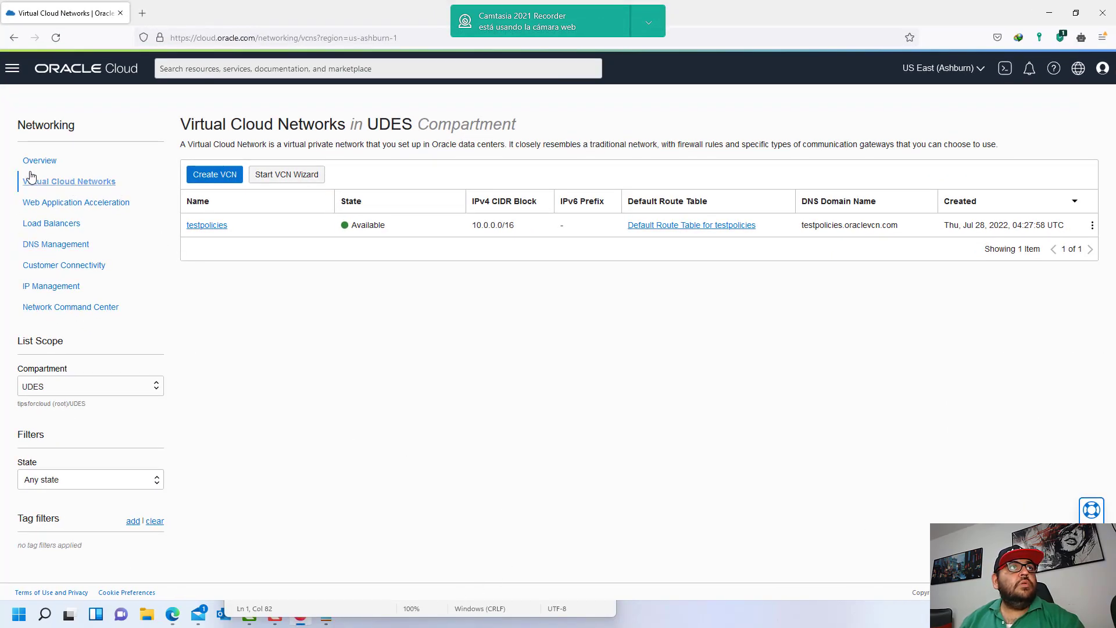
- Open Compute > Instances as the UDES user and select compartment UDES, showing the permission error
left_click(14, 80)
left_click(50, 158)
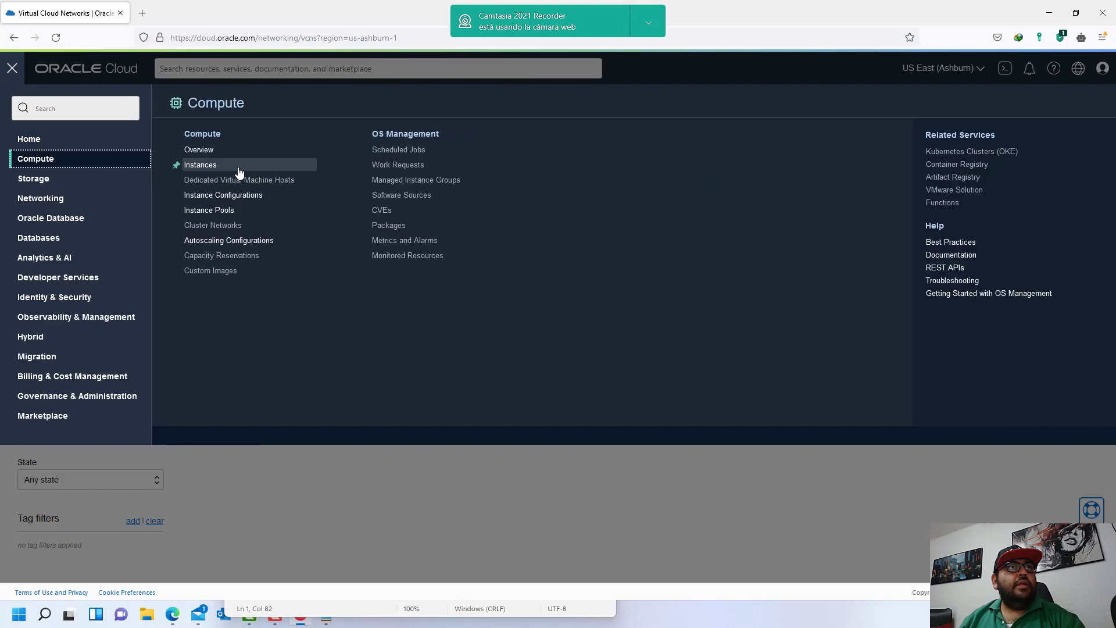
left_click(234, 175)
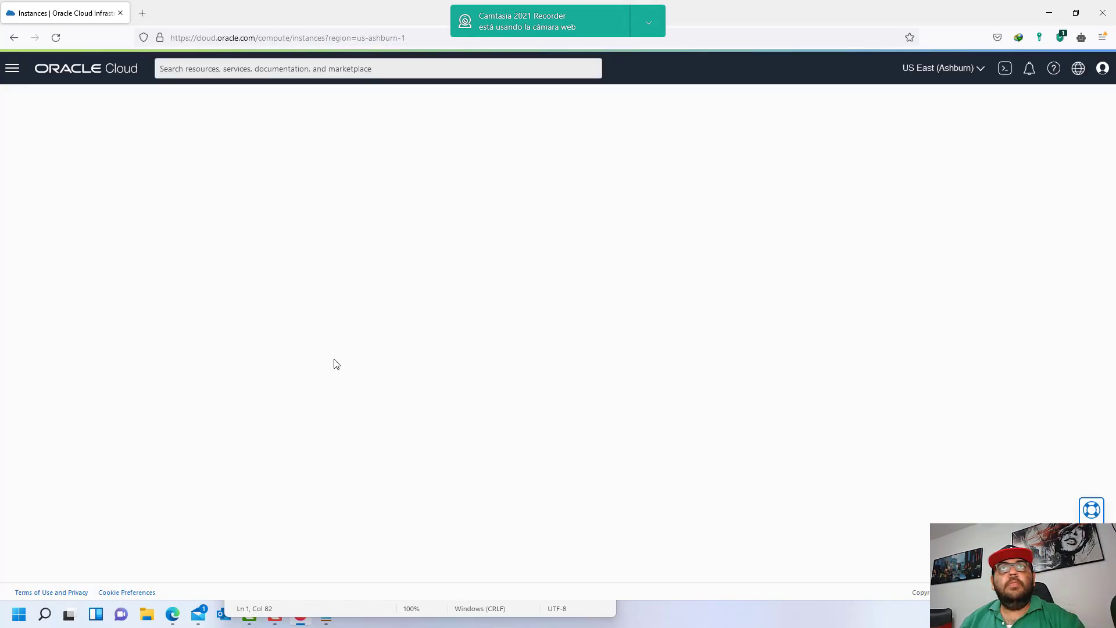
left_click_drag(411, 252, 830, 262)
left_click(814, 263)
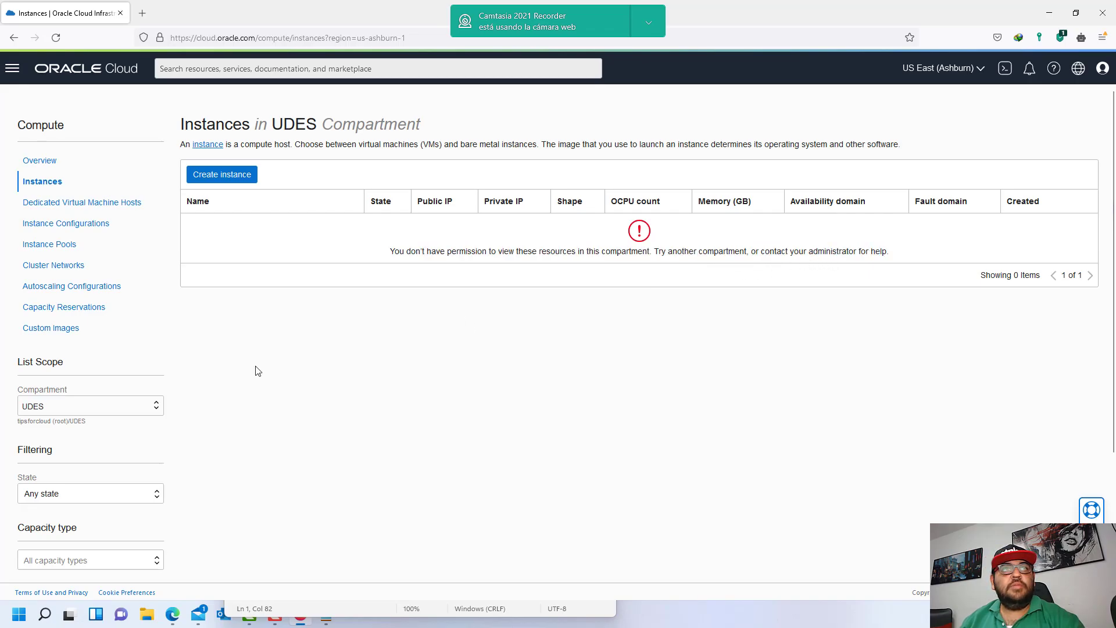
left_click(153, 407)
left_click(59, 440)
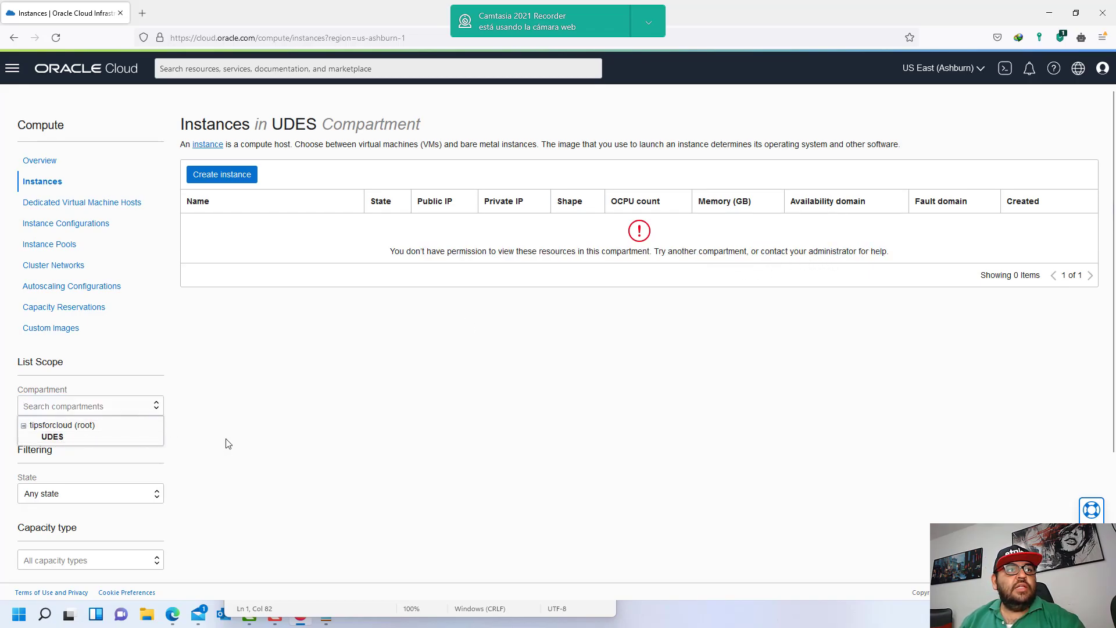
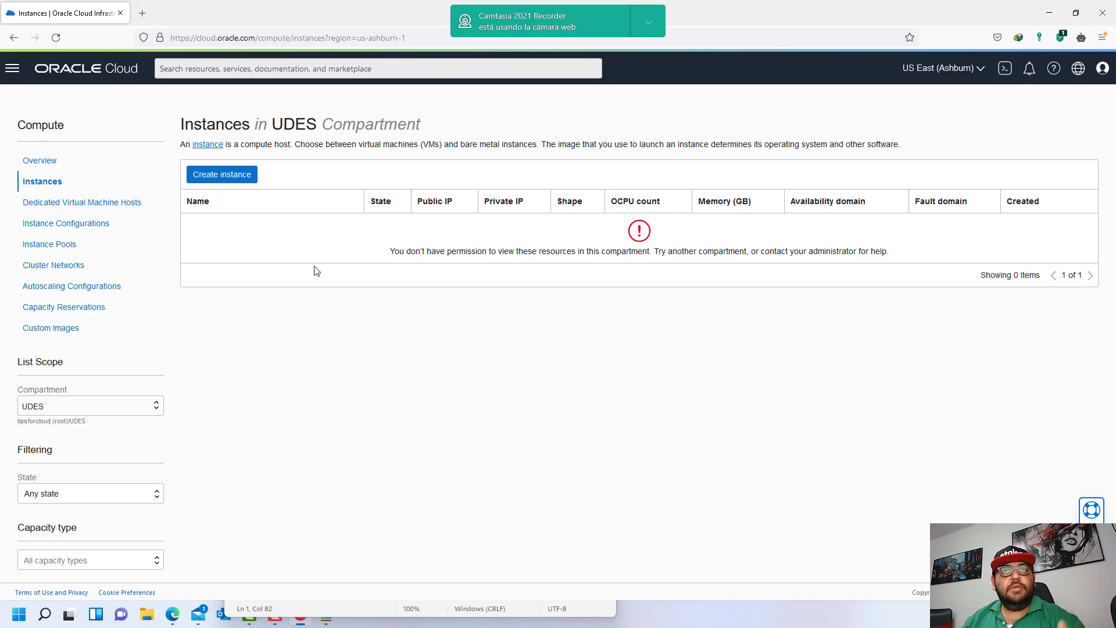
- Open the hamburger navigation menu from the UDES Instances page
left_click(13, 68)
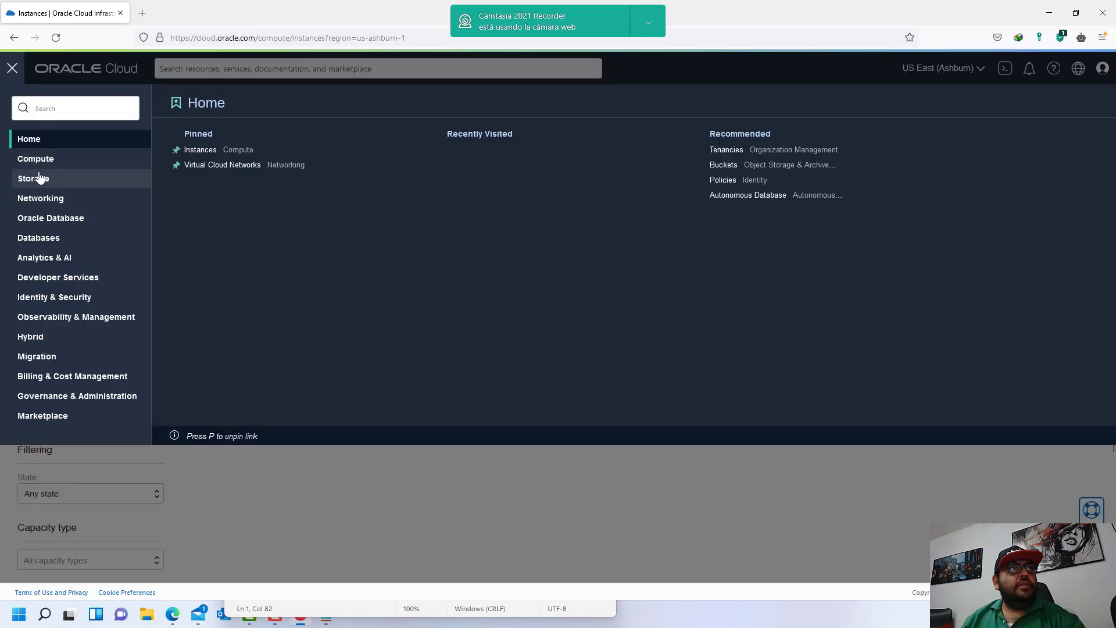
- Open the testpolicies network from Networking > Virtual Cloud Networks
mouse_move(26, 198)
left_click(235, 152)
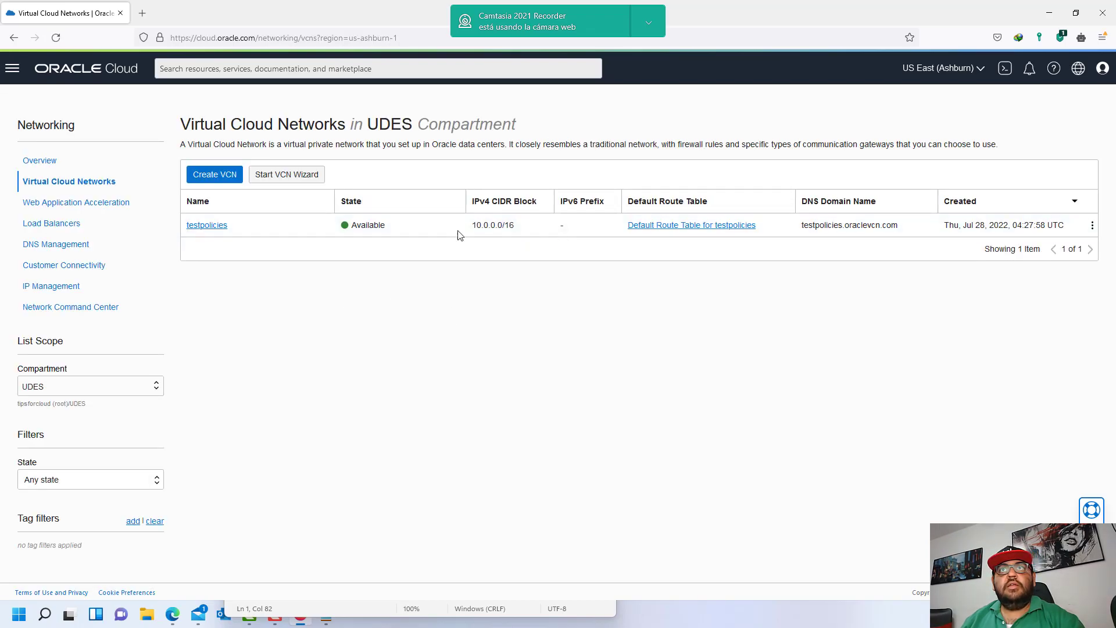
left_click(216, 226)
scroll(341, 376, "down", 2)
scroll(340, 377, "up", 3)
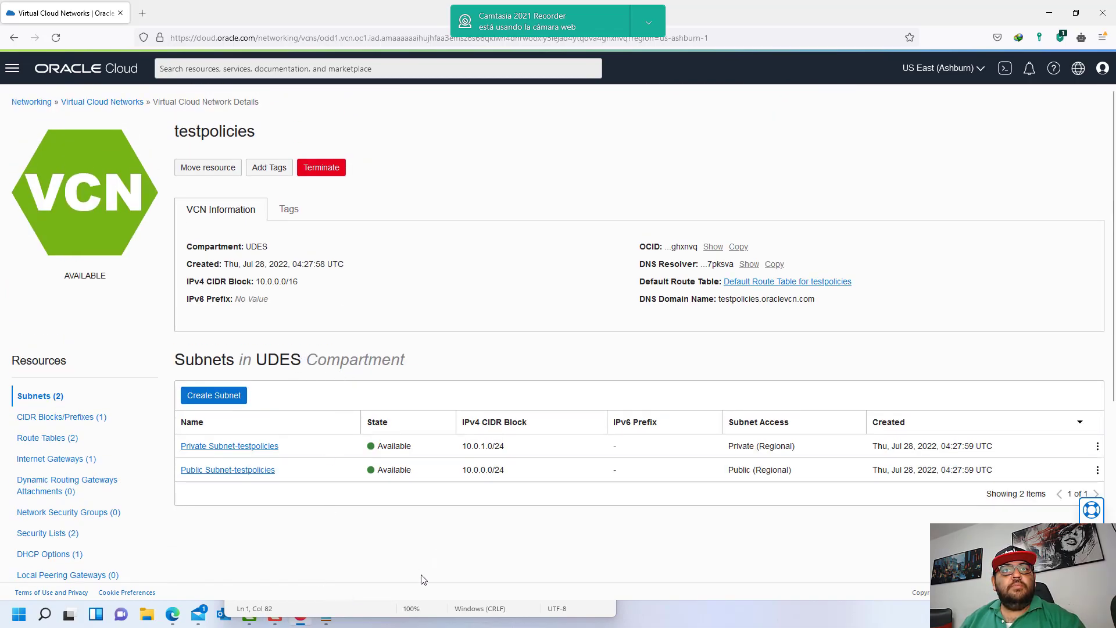
- Highlight virtual-network-family in the first statement of the policy notes, then hide Notepad
left_click(407, 608)
left_click(413, 367)
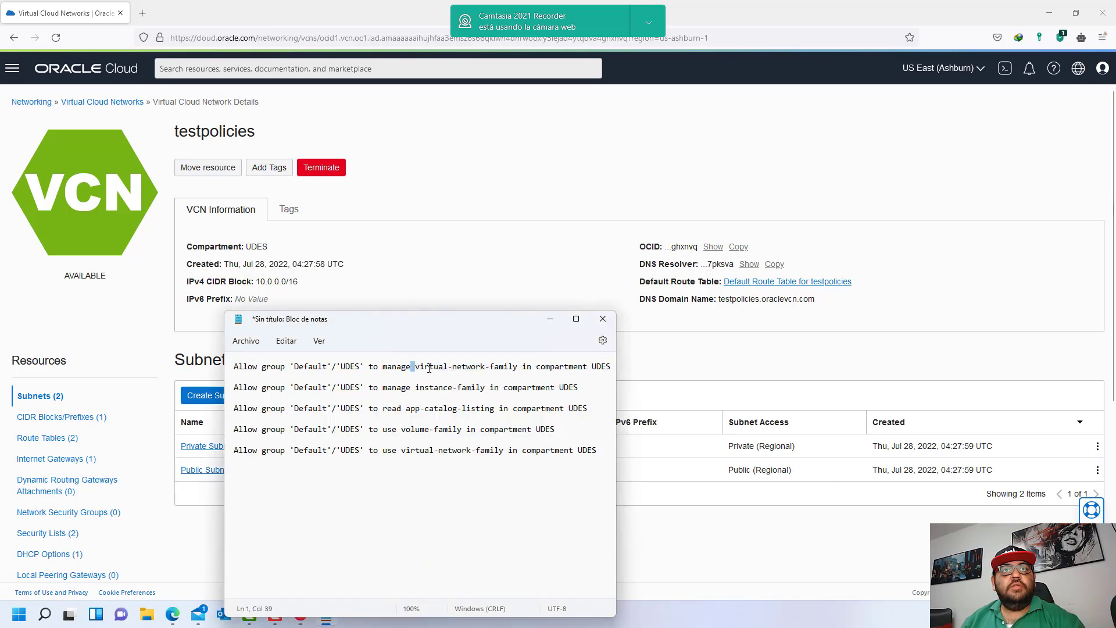
left_click_drag(429, 369, 520, 369)
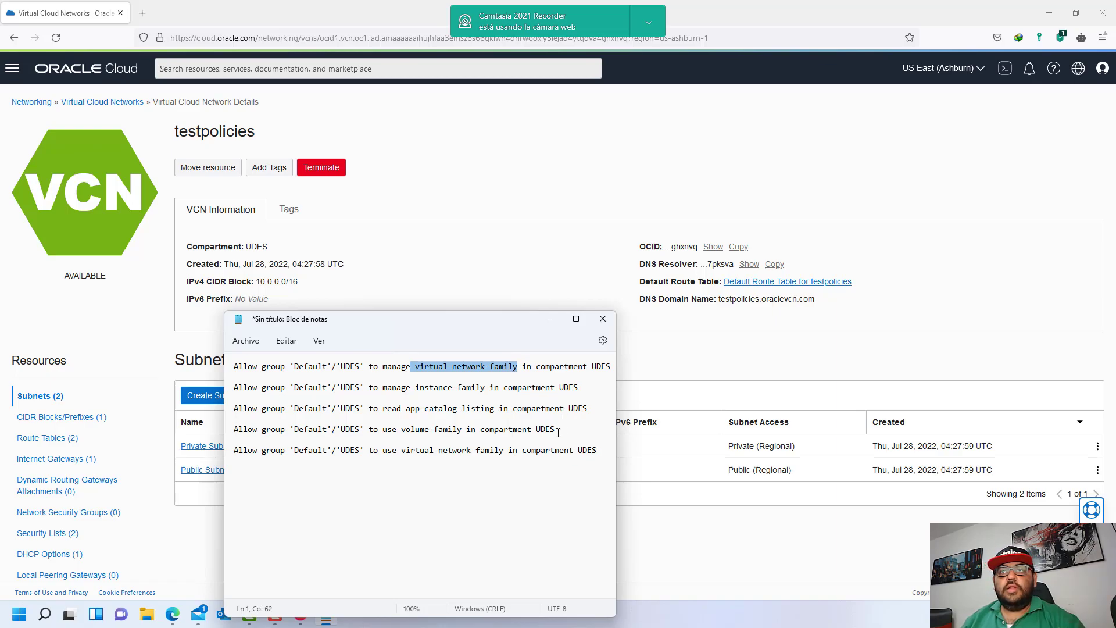
key("alt+Tab")
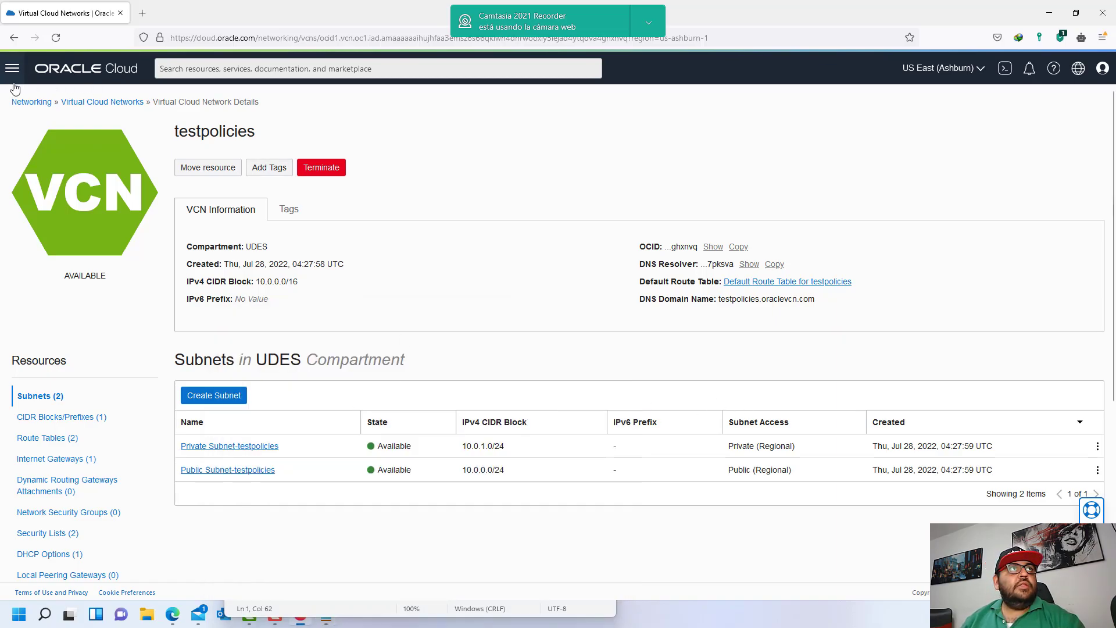
- Open Load Balancers from Networking and highlight the 'Unable to fetch load balancers' error
left_click(32, 102)
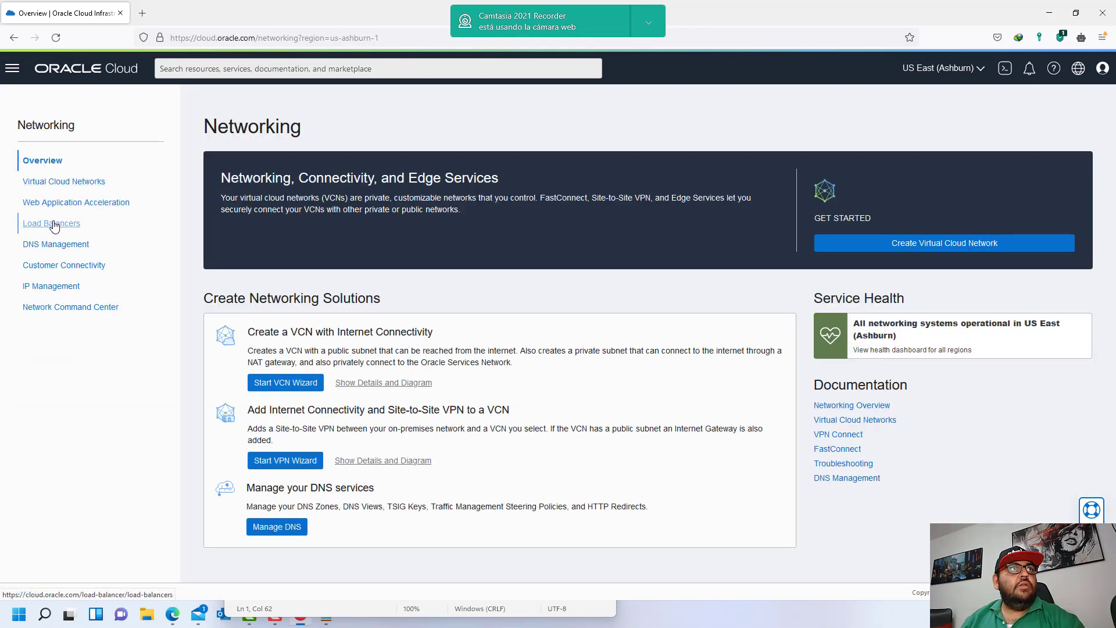
left_click(58, 225)
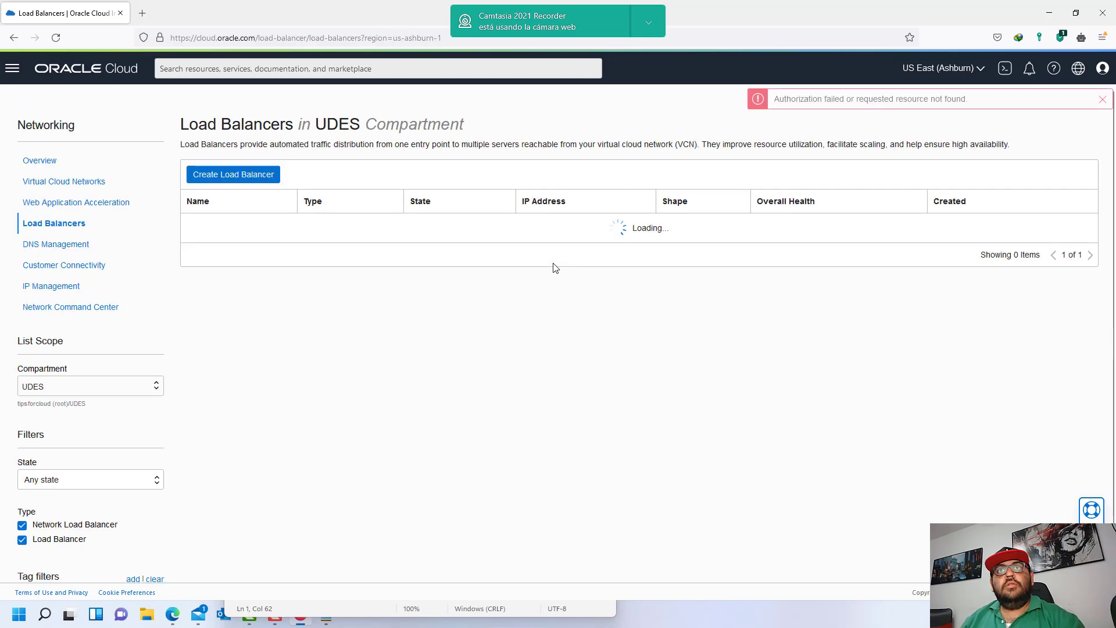
left_click_drag(593, 254, 726, 257)
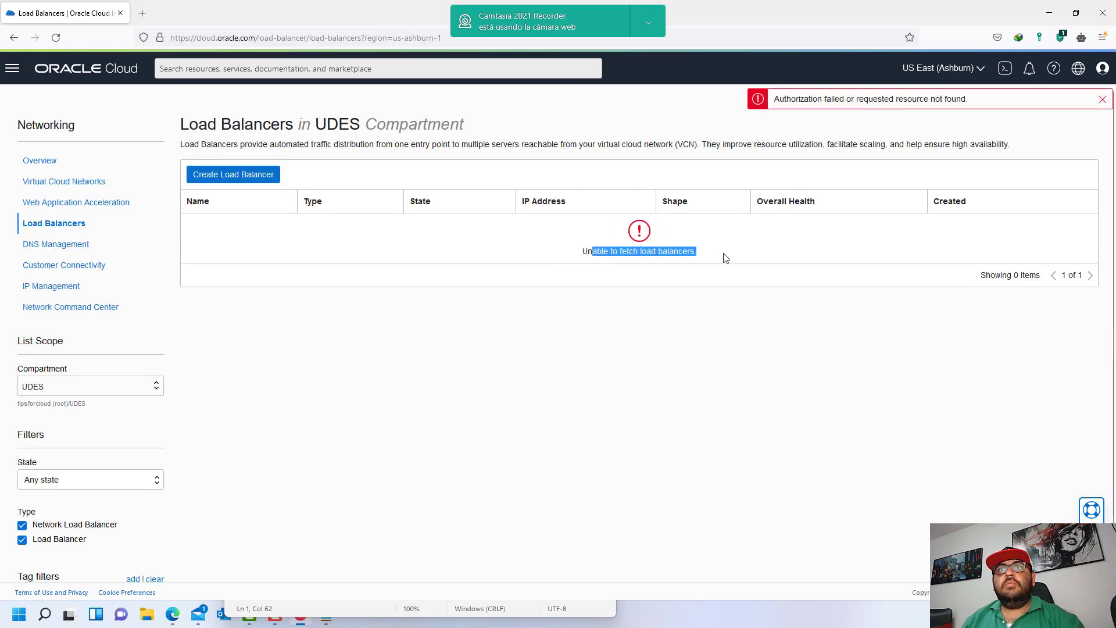
left_click(646, 259)
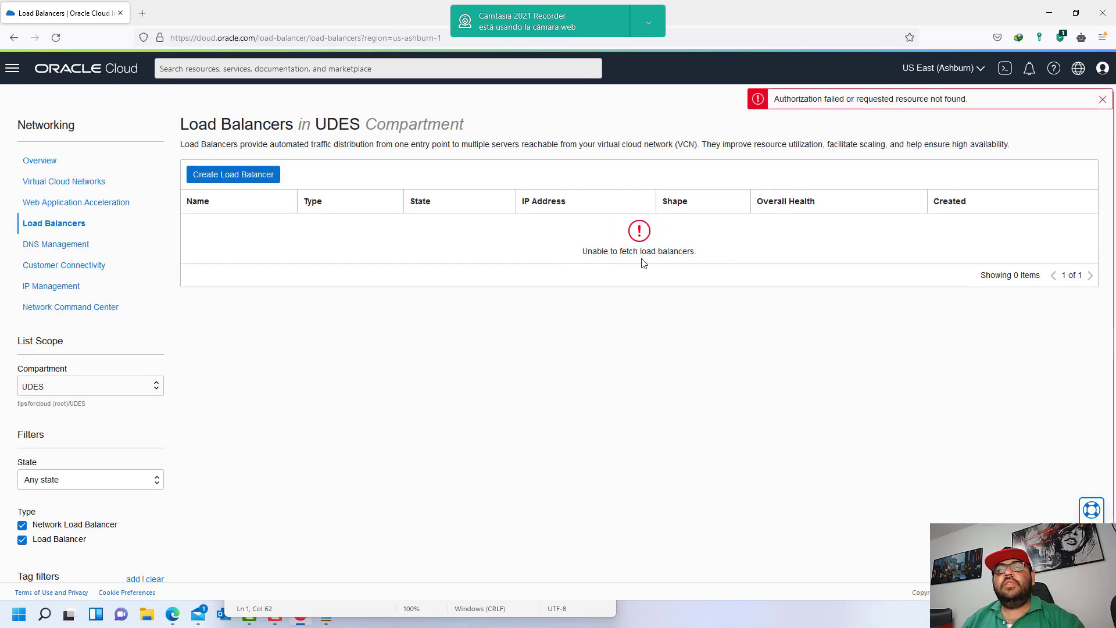
left_click_drag(575, 258, 710, 258)
- Review the network-family part of the first statement in the policy notes
left_click(250, 618)
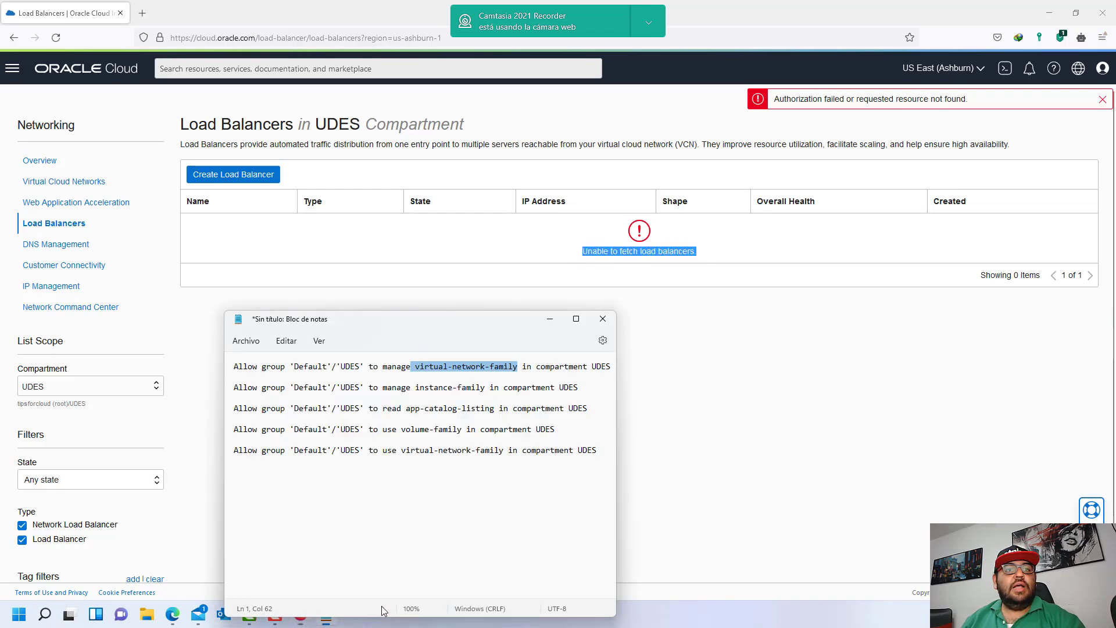
left_click(450, 375)
mouse_move(439, 370)
left_mouse_down()
mouse_move(517, 369)
mouse_move(427, 368)
left_mouse_up()
left_click(521, 370)
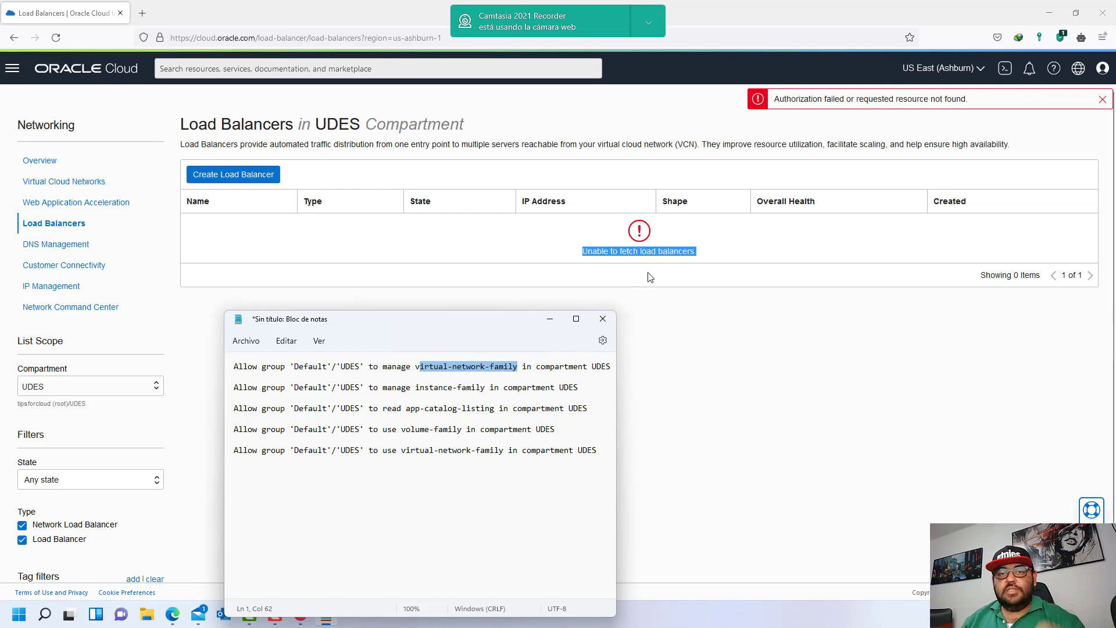
- Return to the Virtual Cloud Networks list and select the instance-family statement on line 2
left_click(619, 277)
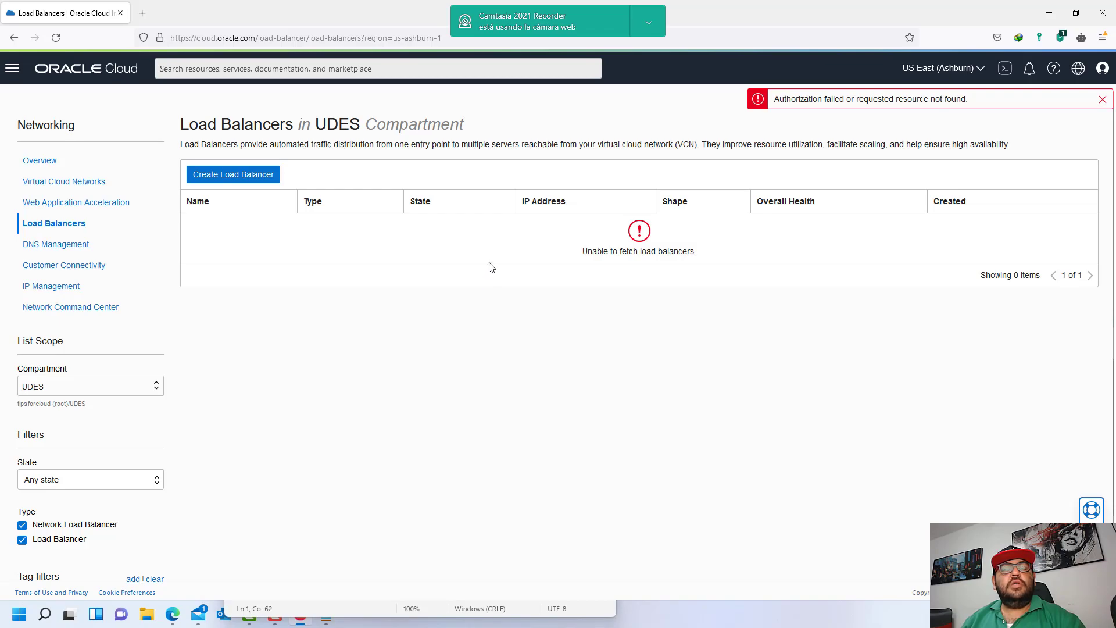
left_click(64, 182)
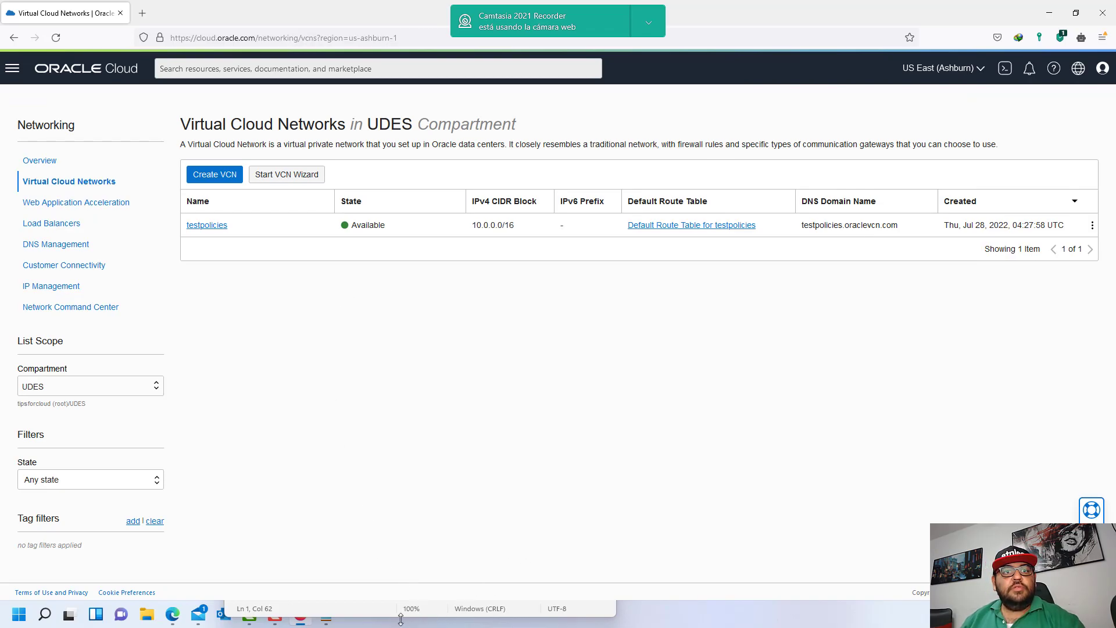
left_click(456, 607)
left_click_drag(580, 384, 238, 385)
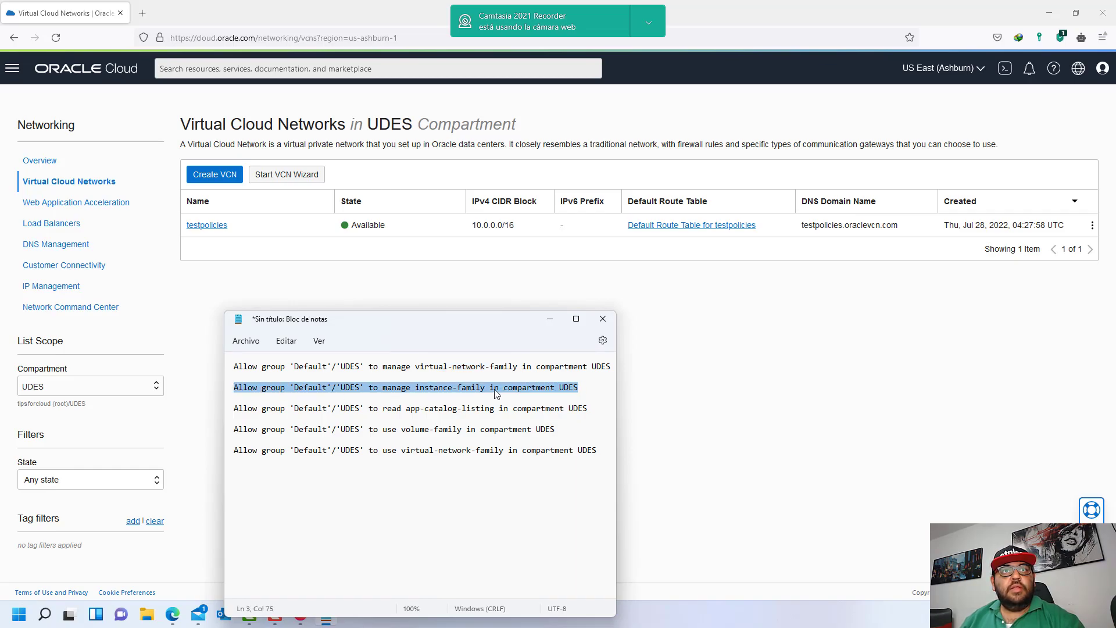
- Open Compute > Instances and highlight the permission-denied message
left_click(336, 622)
left_click(12, 68)
mouse_move(53, 167)
left_click(206, 158)
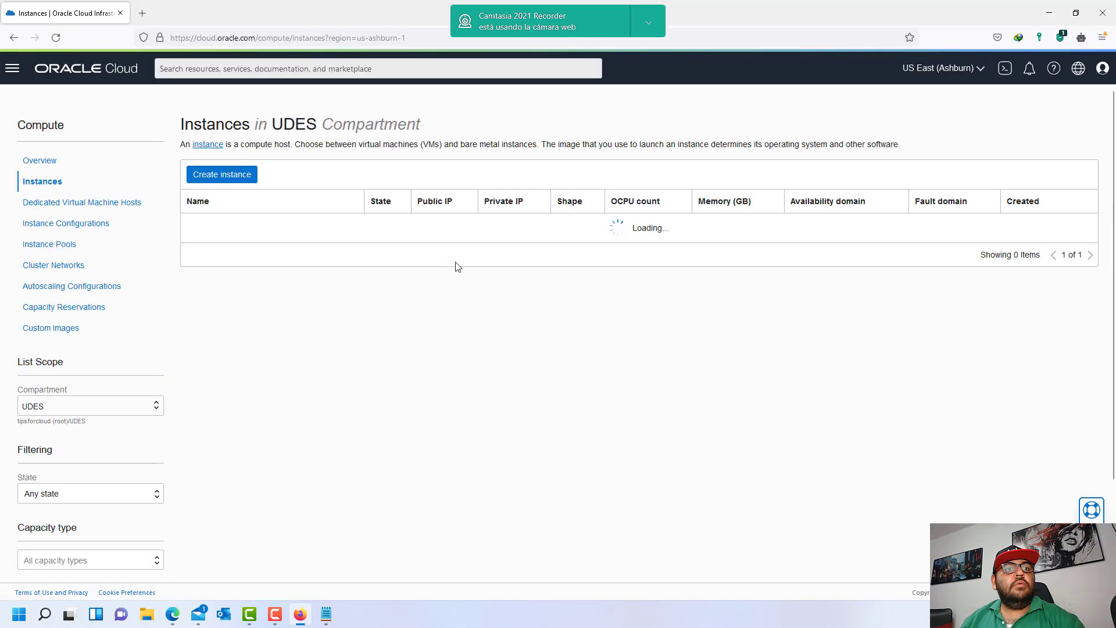
left_click_drag(418, 254, 576, 304)
left_click(576, 304)
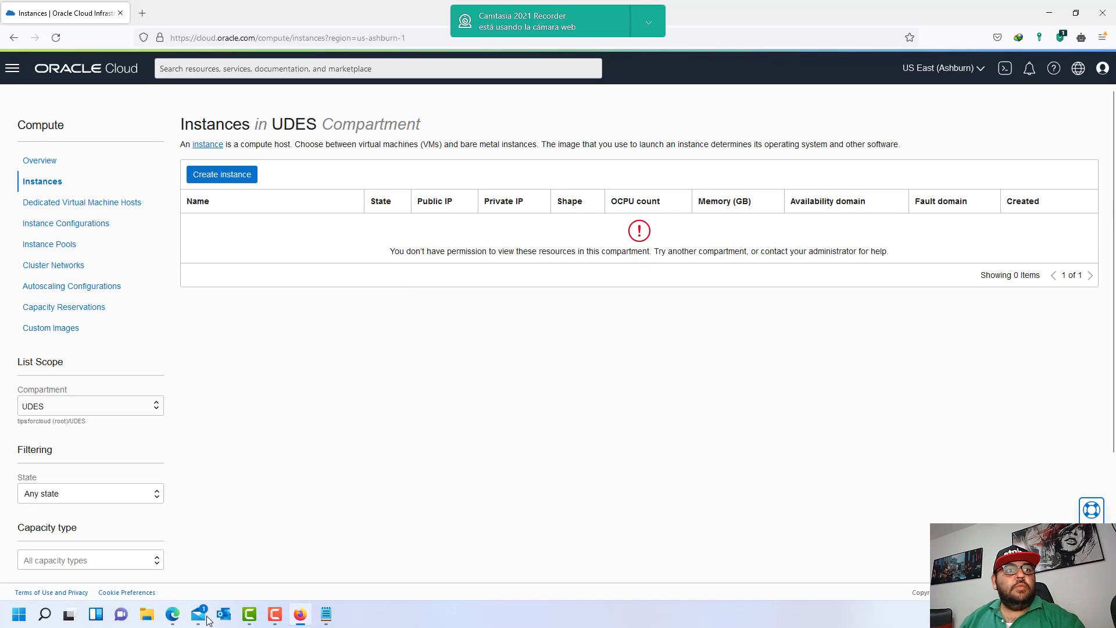
- Paste the instance-family statement as Statement 2 of the UDESUsers policy and save it
left_click(174, 619)
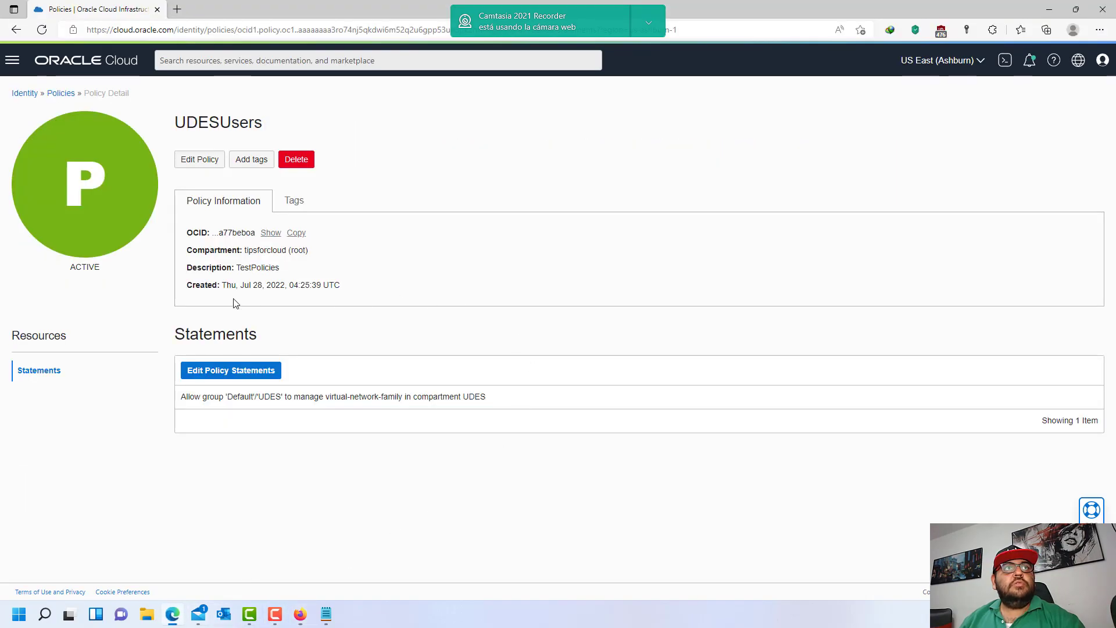
left_click(228, 373)
left_click(1053, 220)
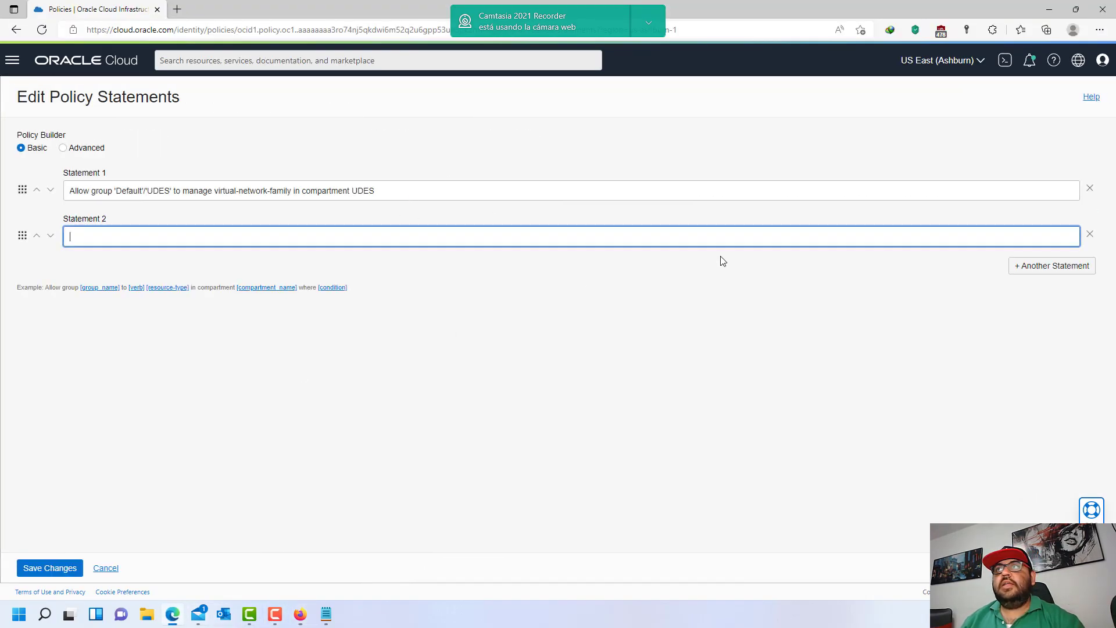
type("Allow group 'Default'/'UDES' to manage instance-family in compartment UDES")
left_click(50, 568)
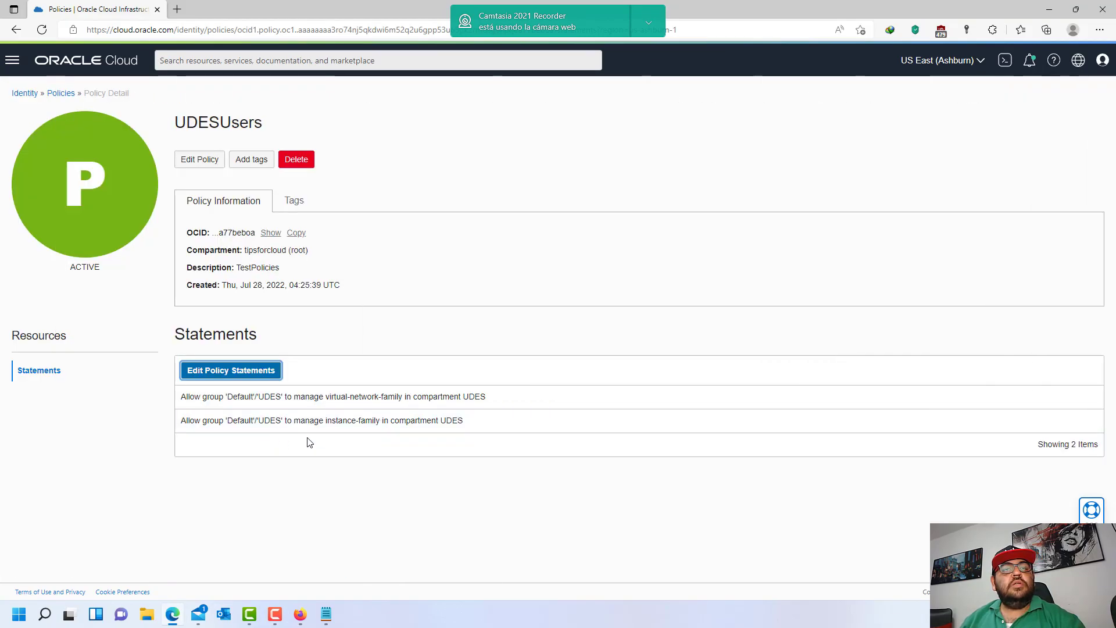
left_click_drag(324, 421, 464, 427)
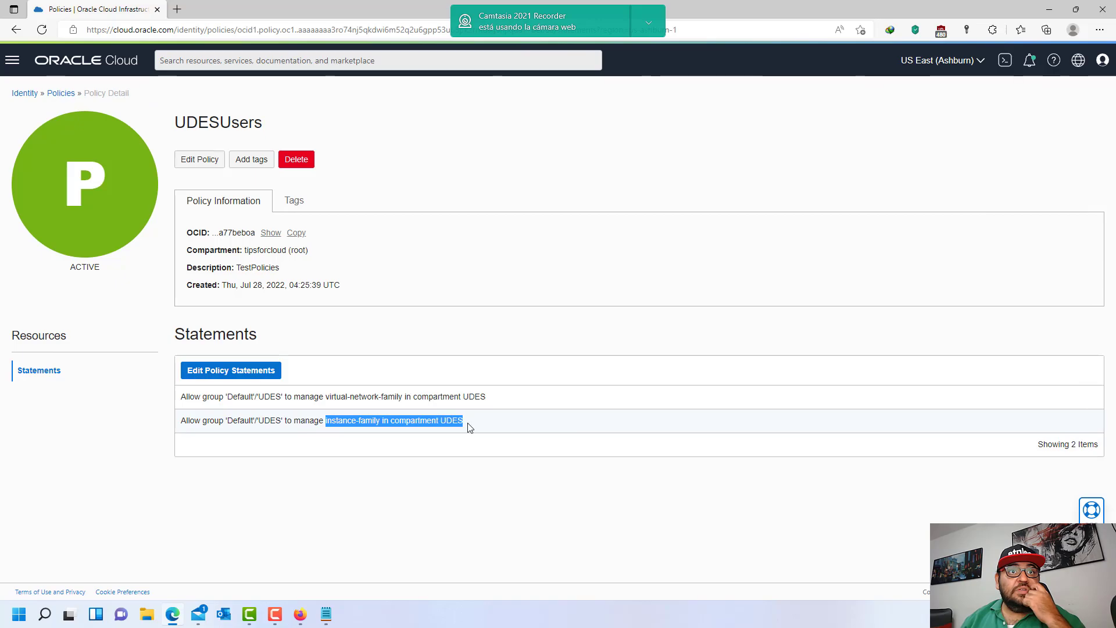
left_click(468, 430)
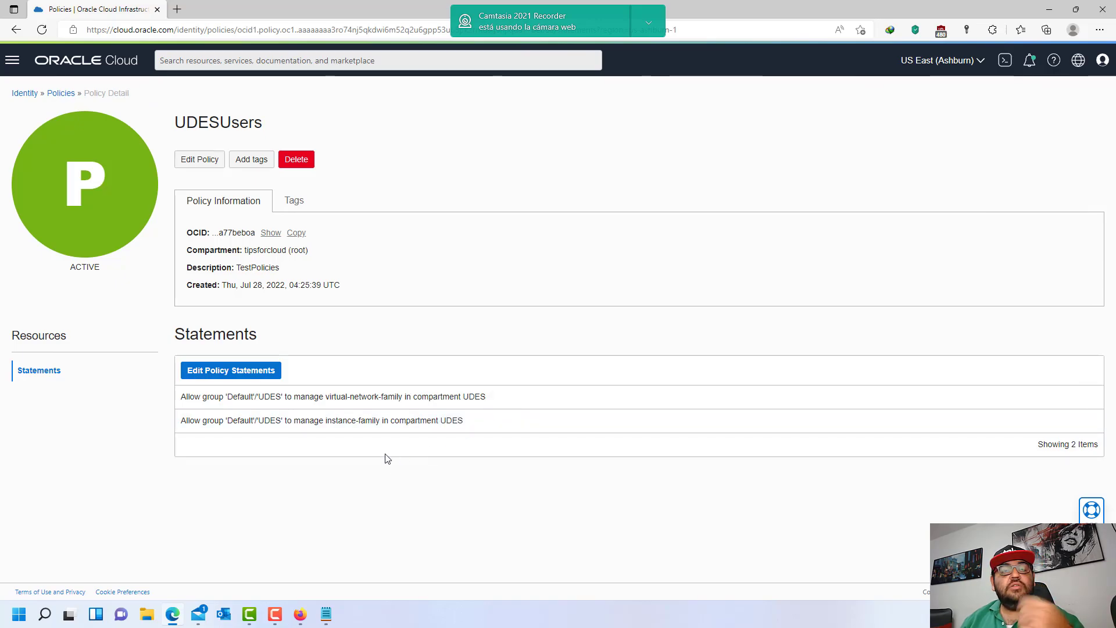
left_click(300, 615)
- Reload Instances, confirm 'No resources found', and start a new compute instance in UDES
left_click(56, 41)
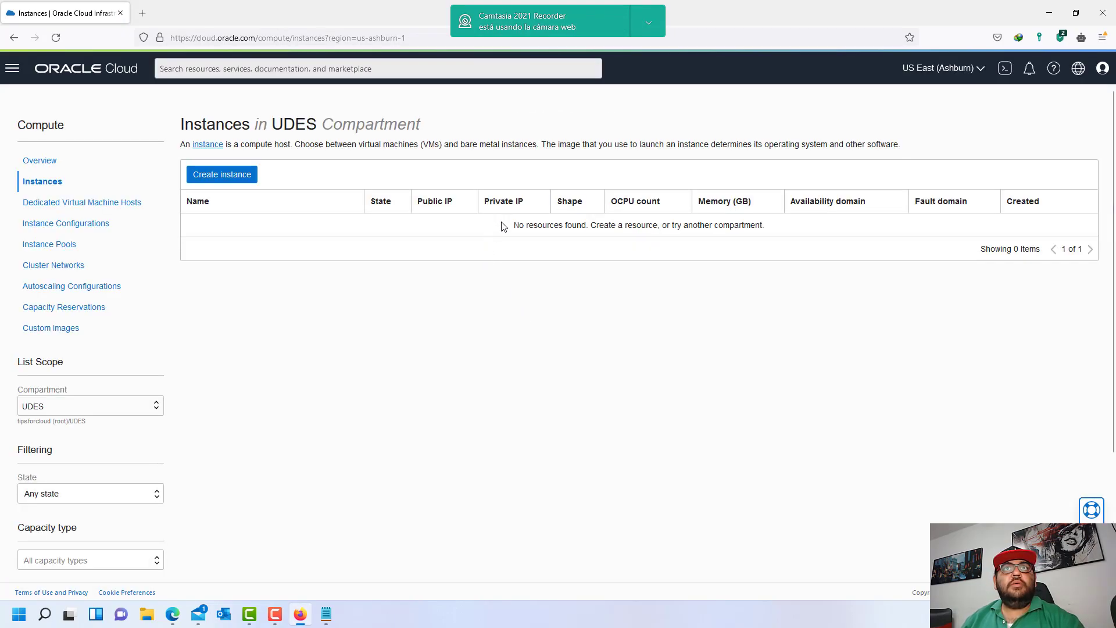
left_click_drag(503, 226, 781, 221)
left_click(736, 227)
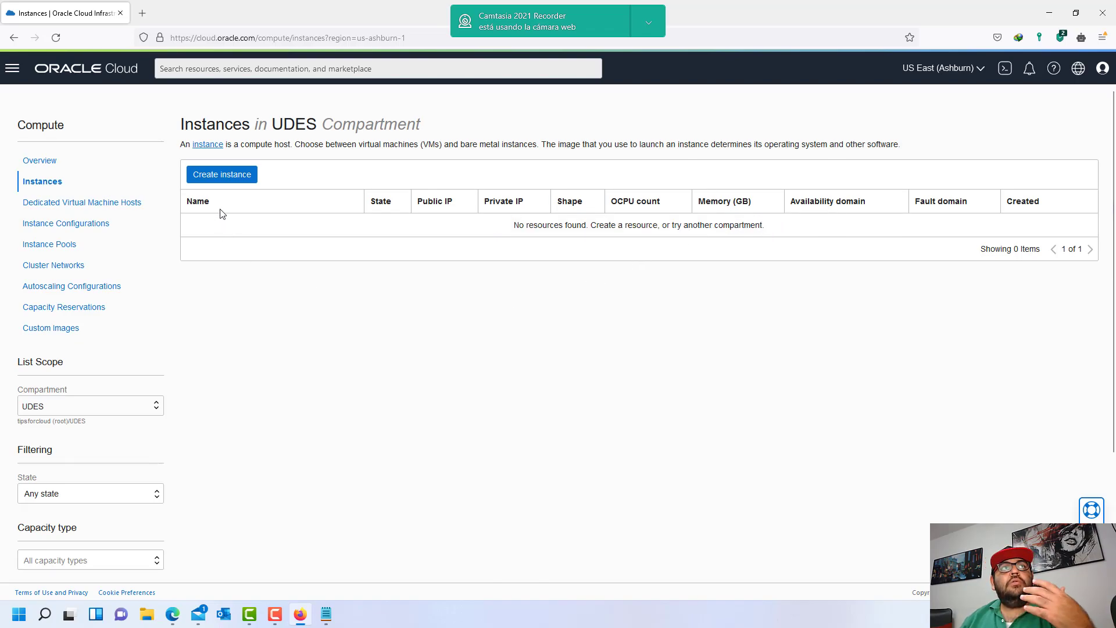
left_click(228, 183)
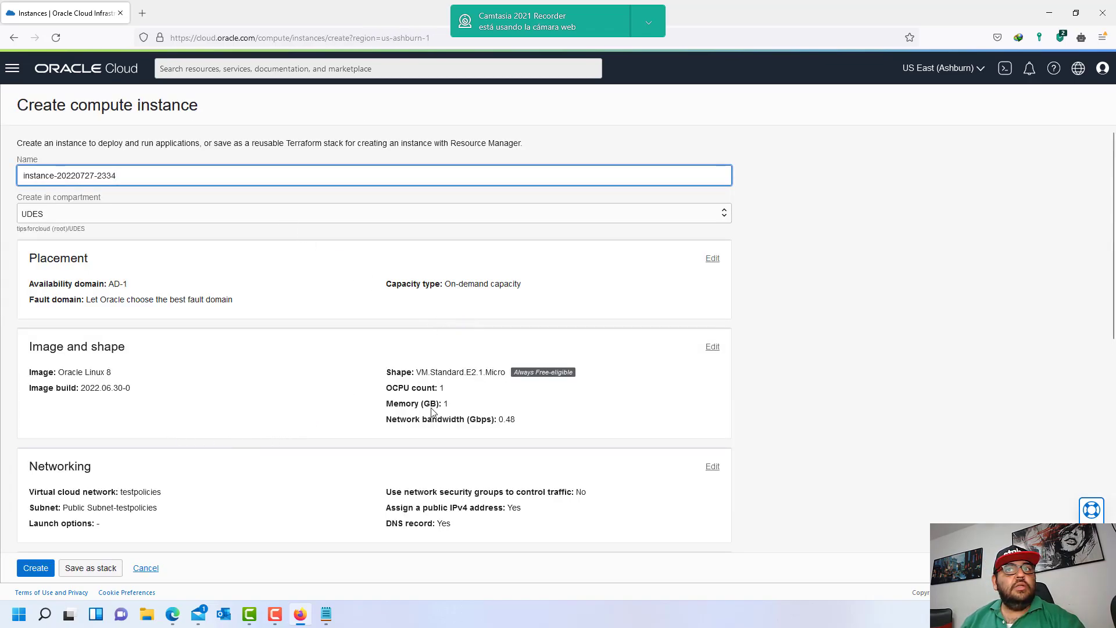
- Expand the Placement and Image and shape sections, then open Change image
left_click(711, 259)
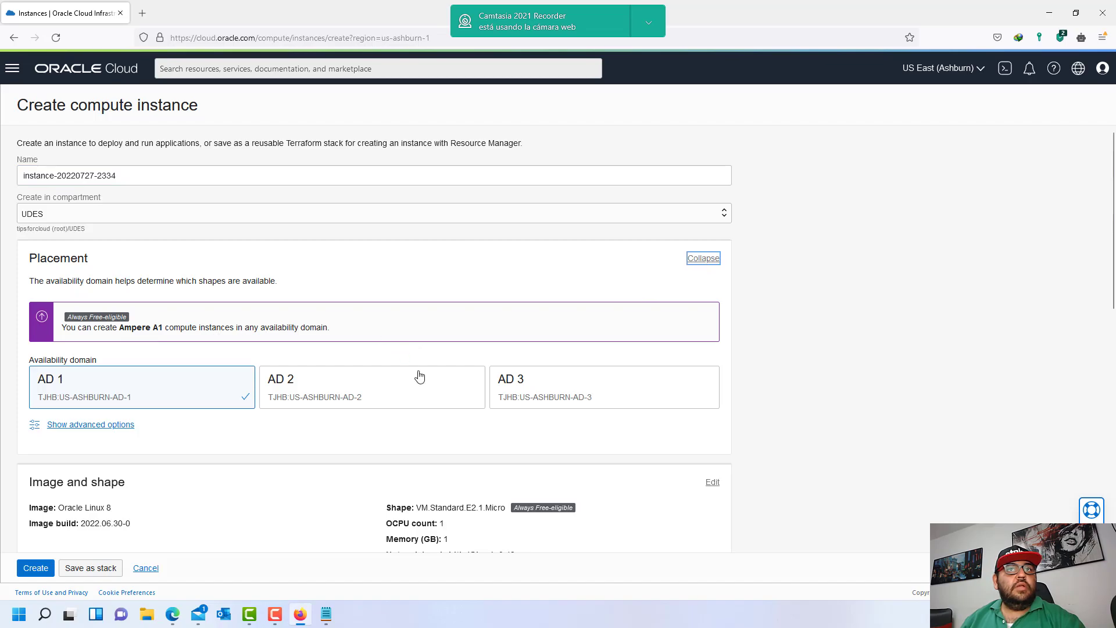
scroll(582, 419, "down", 2)
left_click(713, 371)
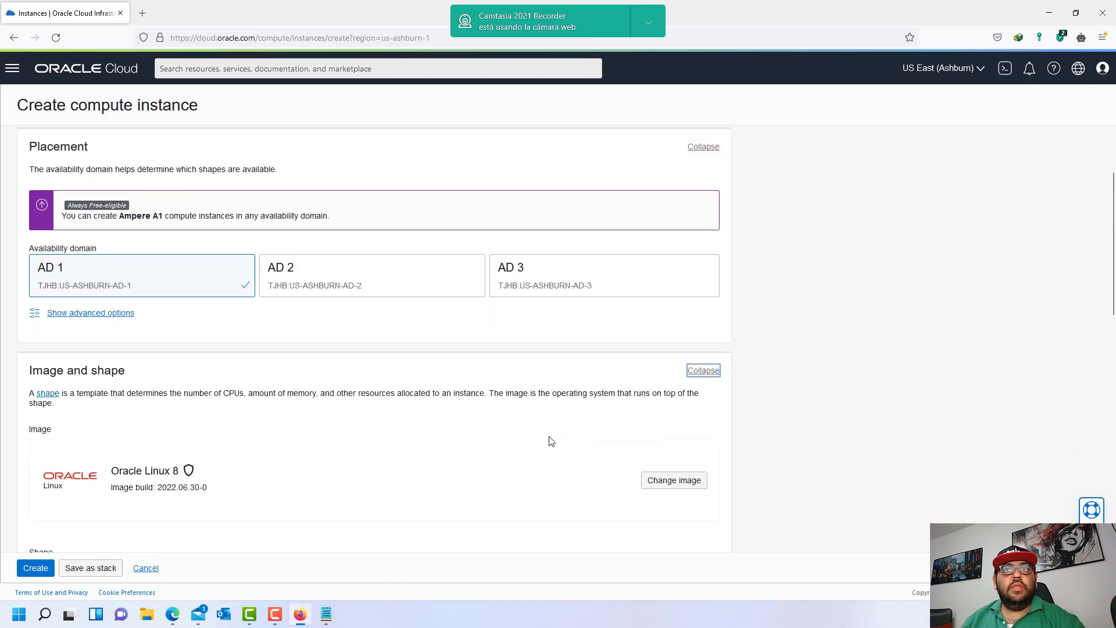
scroll(472, 462, "down", 3)
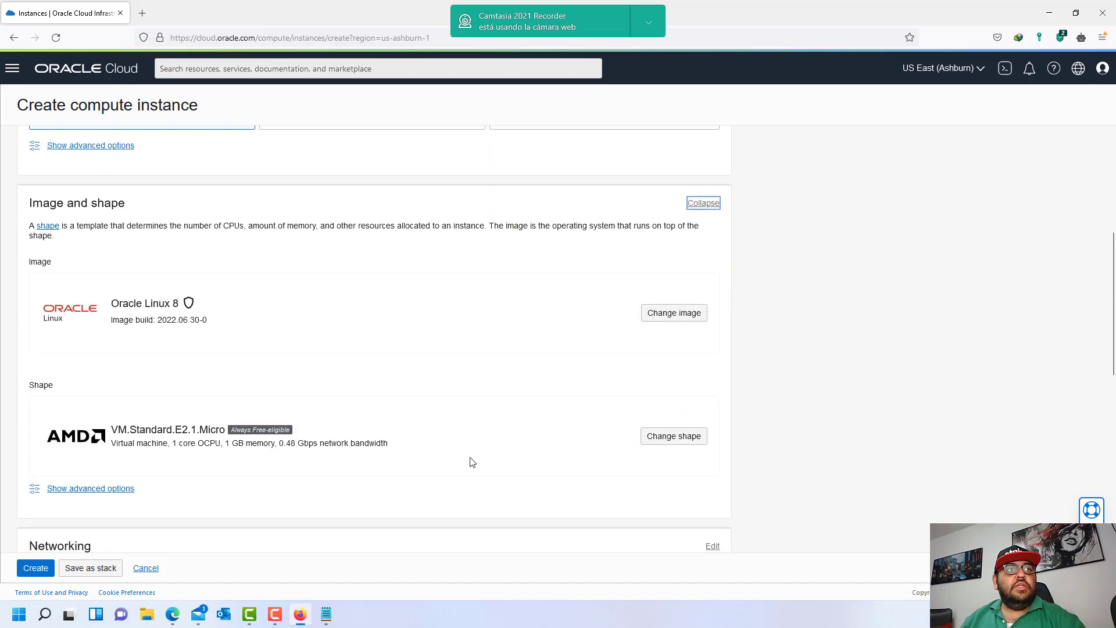
left_click(681, 317)
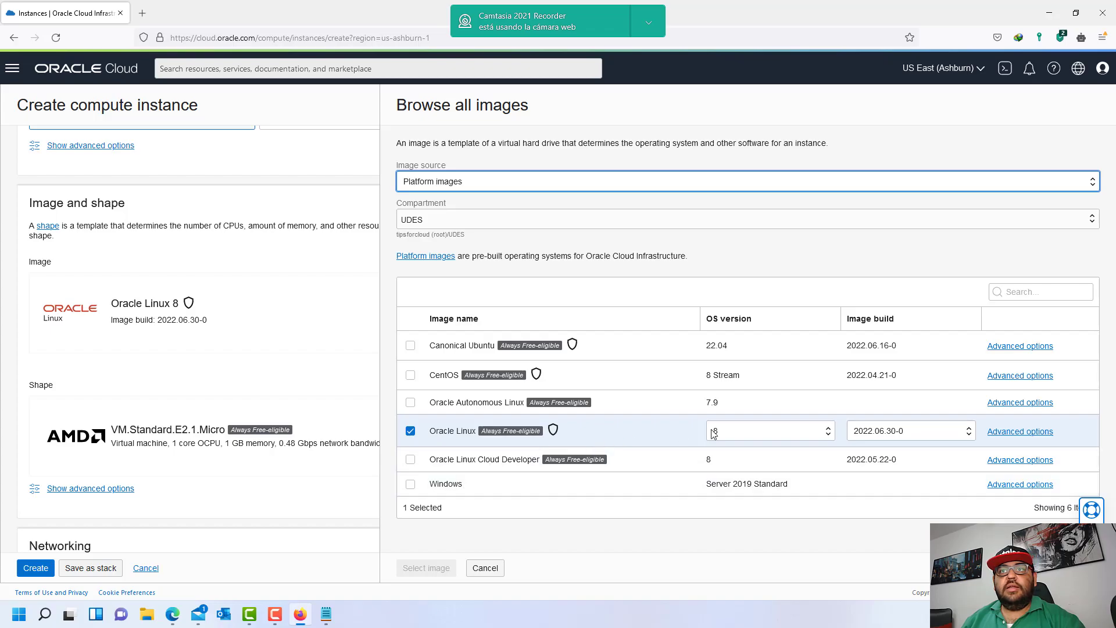
- Highlight app-catalog-listing in the third statement of the policy notes
mouse_move(556, 430)
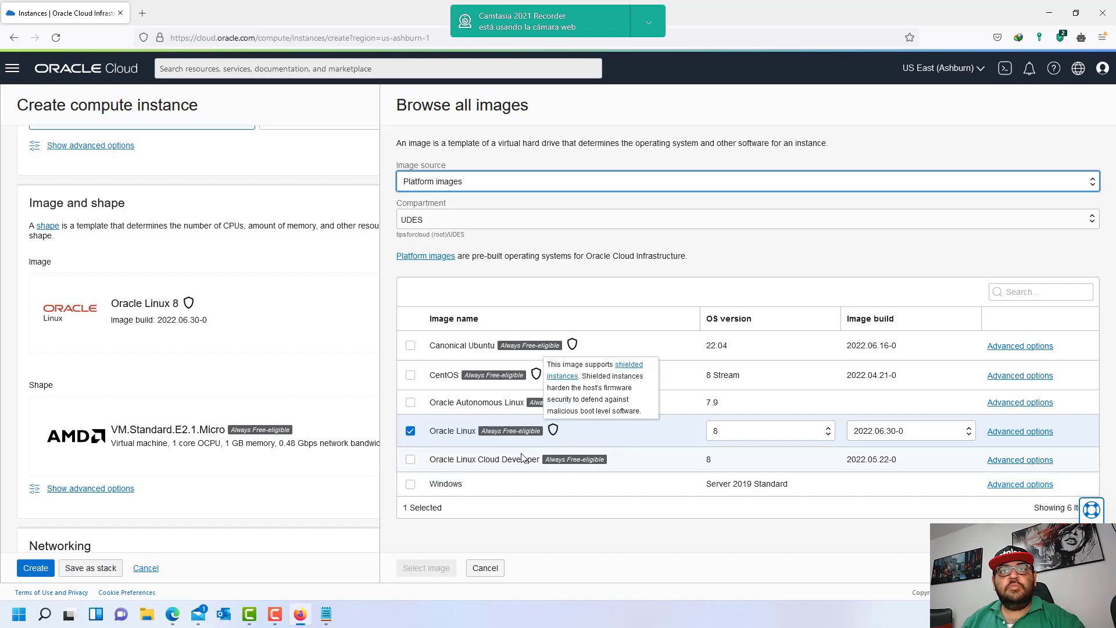
left_click(326, 616)
left_click_drag(410, 413, 515, 412)
left_click(564, 417)
- Browse Partner images, then switch the image source back to Platform images
left_click(550, 319)
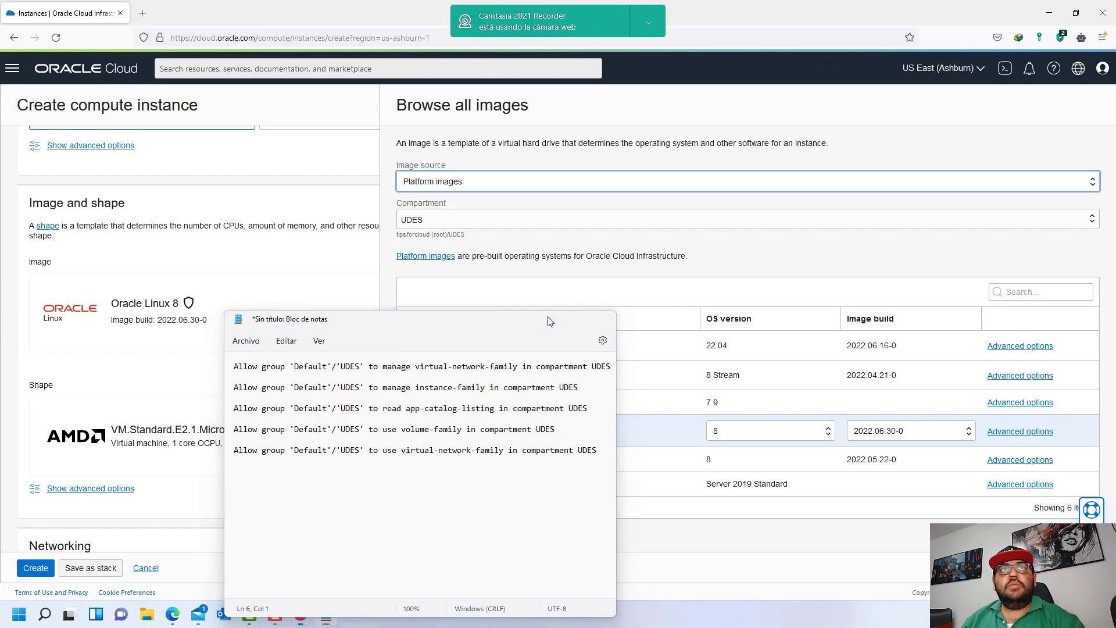
left_click(480, 182)
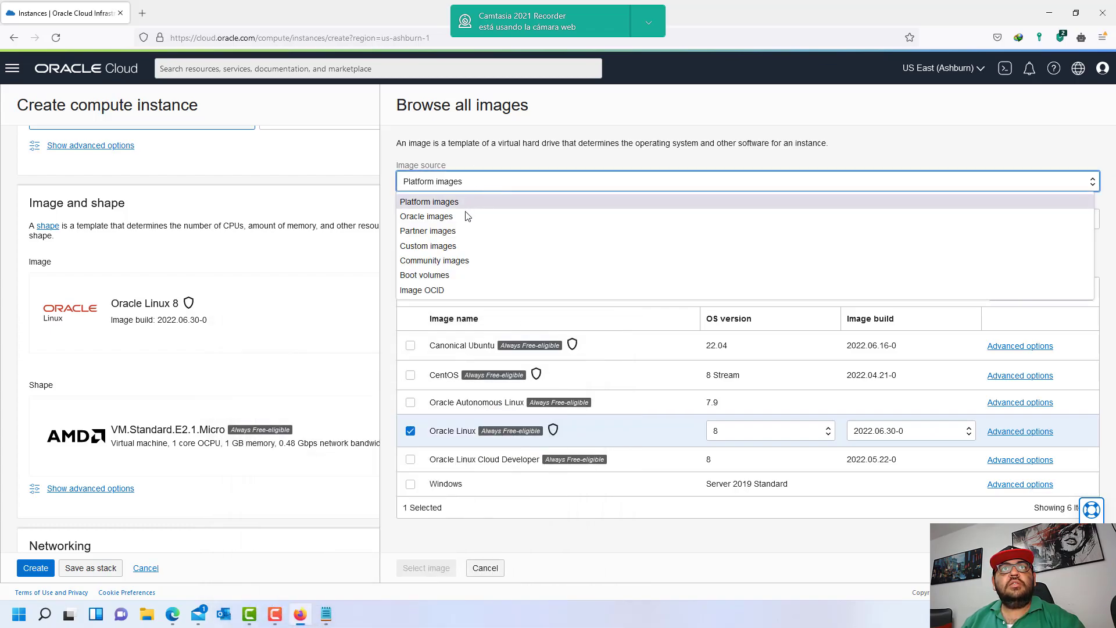
left_click(461, 231)
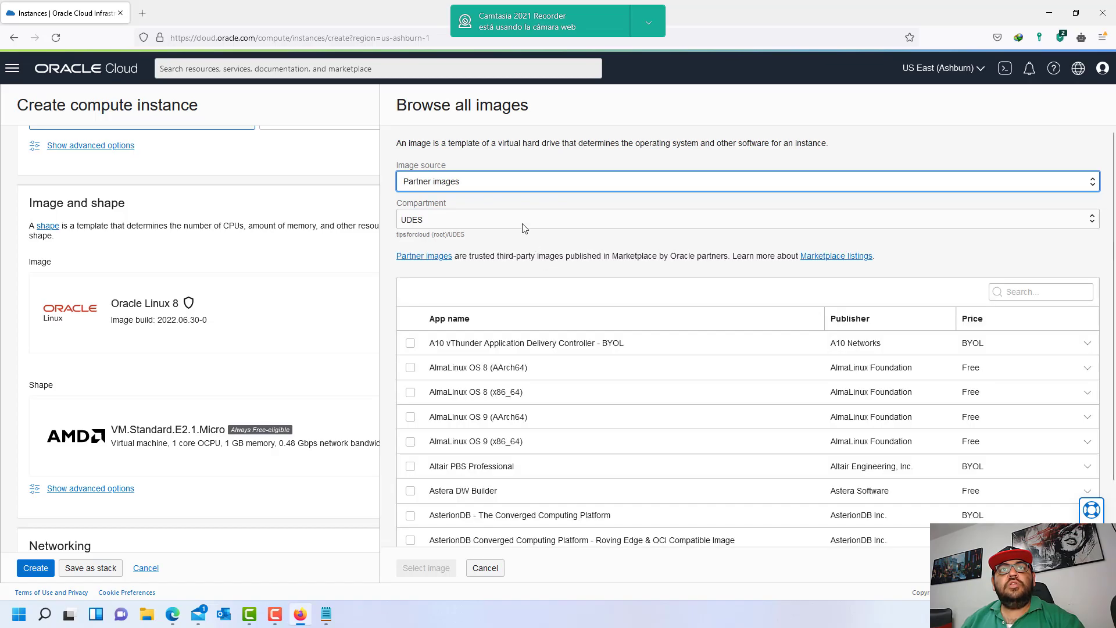
left_click(484, 181)
left_click(433, 200)
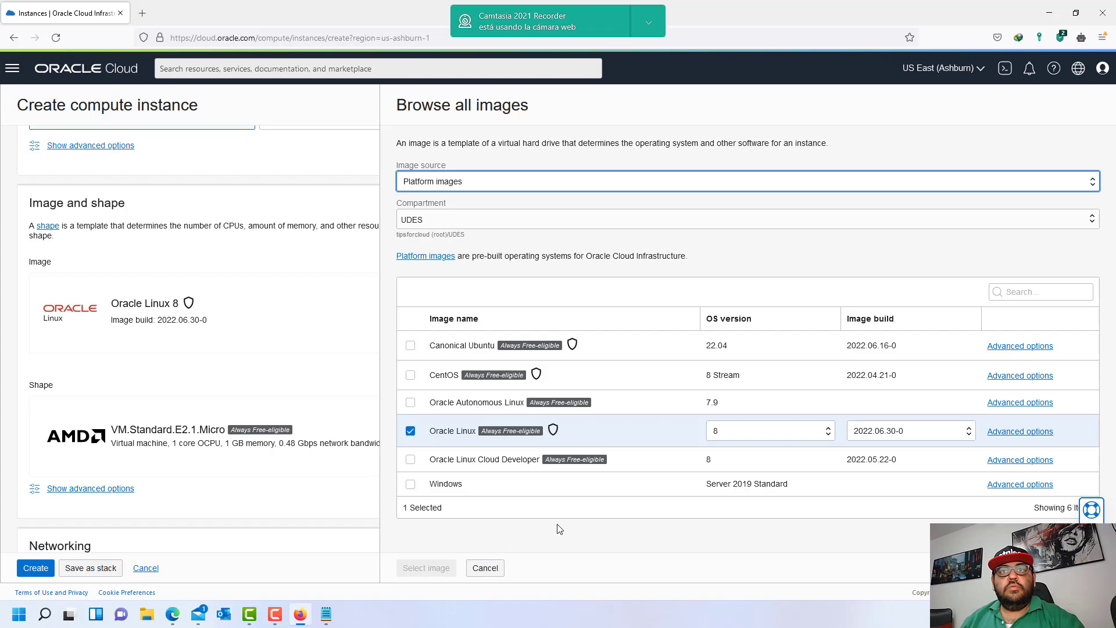
- Select the Oracle Linux 8 image and scroll down to the SSH keys section
left_click(411, 460)
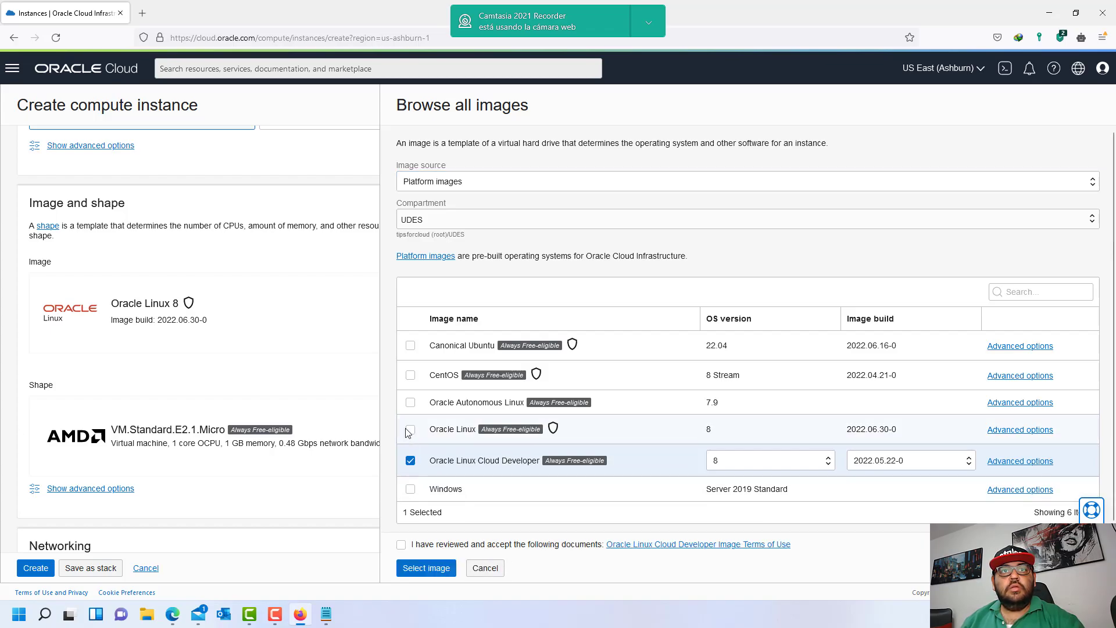
left_click(410, 430)
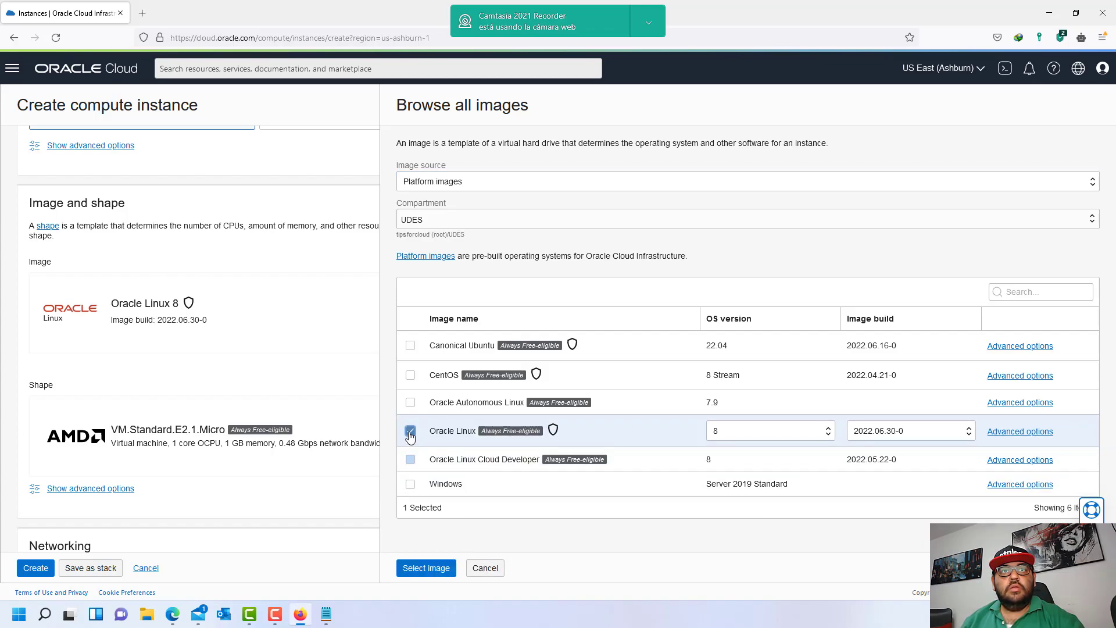
left_click(433, 570)
scroll(191, 407, "down", 1)
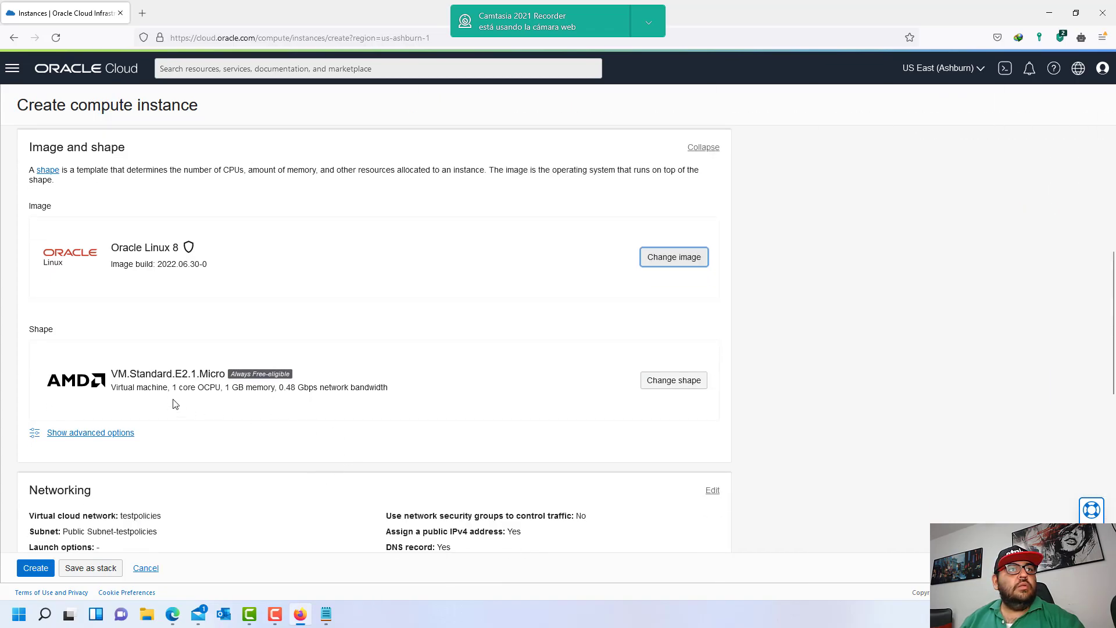
left_click_drag(184, 378, 233, 381)
scroll(317, 410, "down", 4)
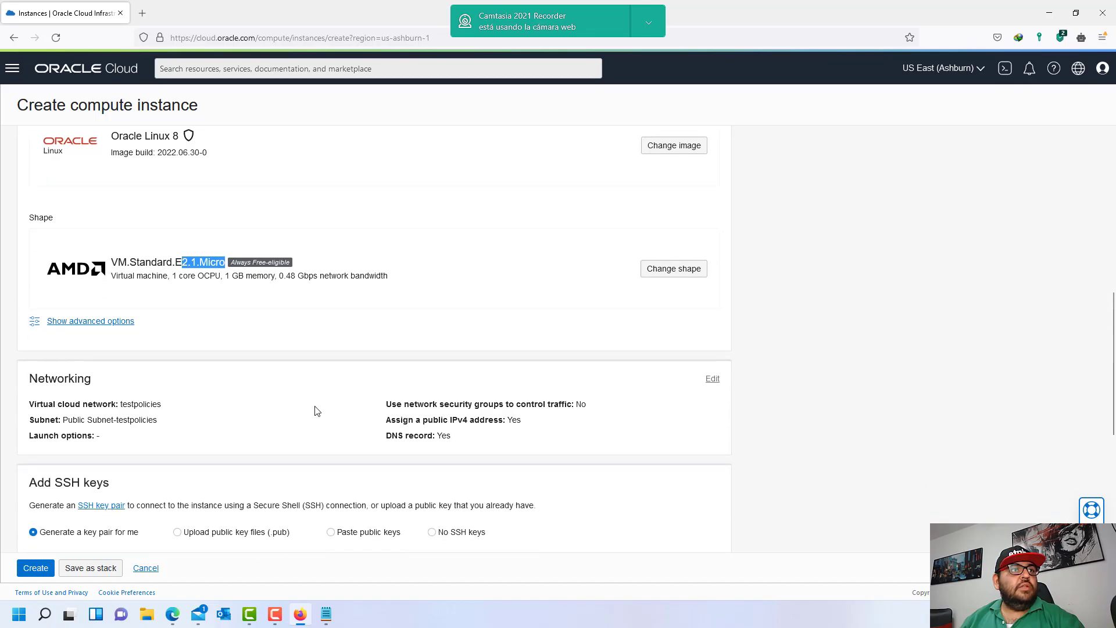
- Choose Paste public keys and launch PuTTY Key Generator from Start search
left_click(331, 419)
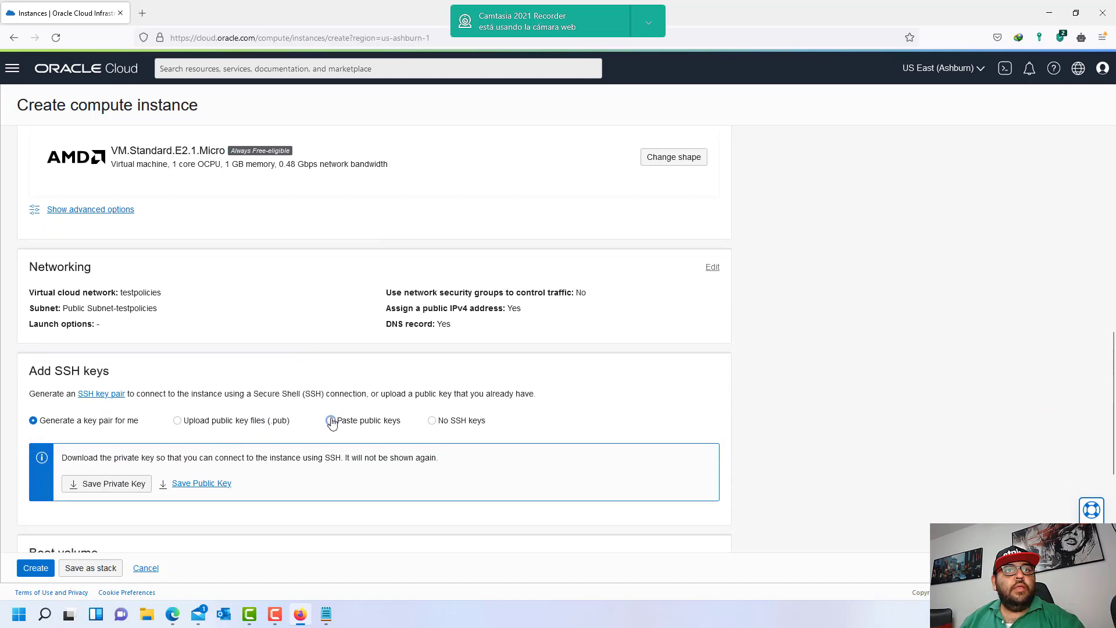
left_click(304, 462)
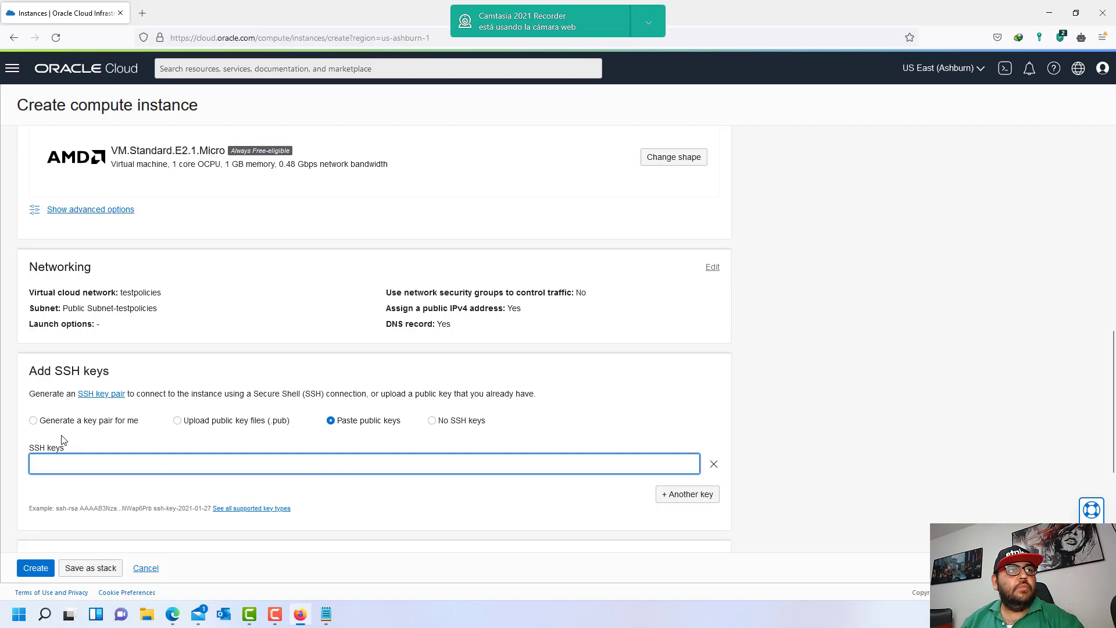
key("super")
type("putty")
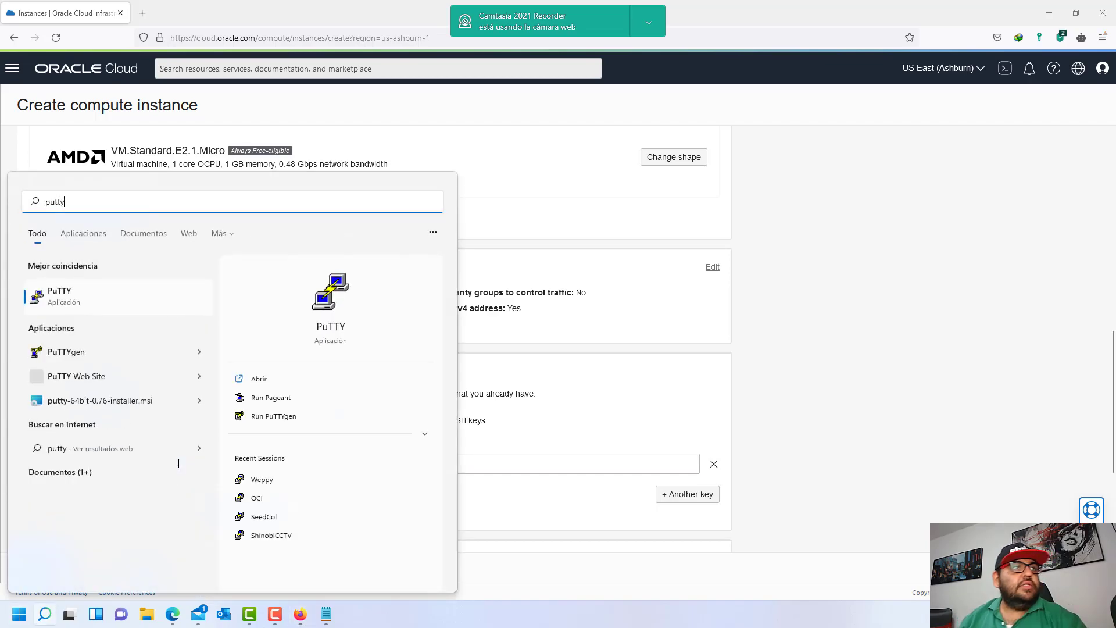
left_click(93, 355)
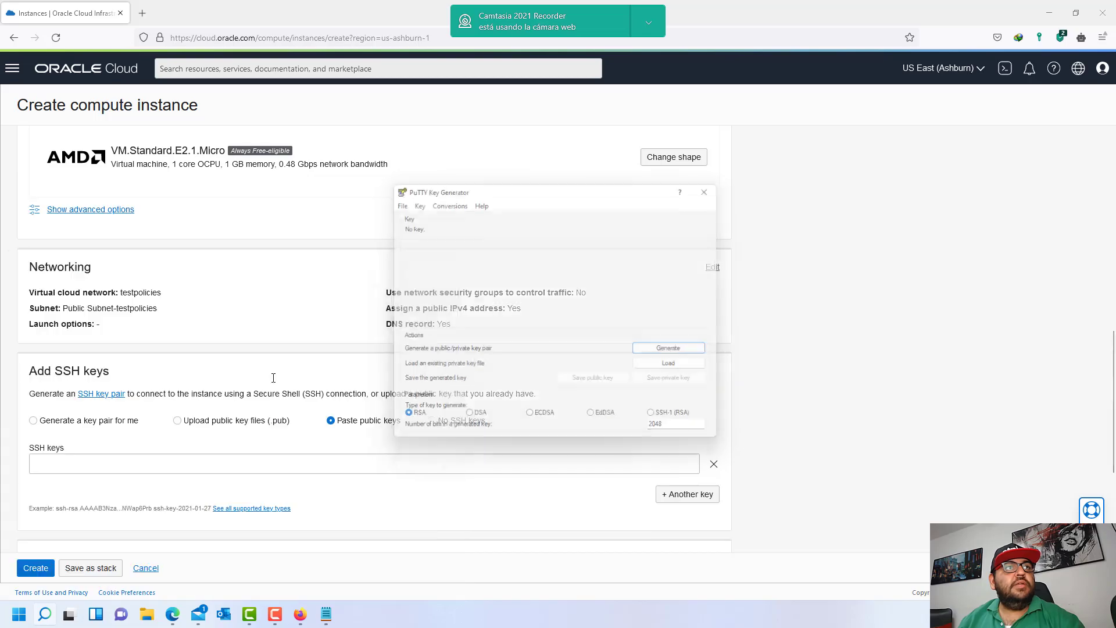
- Load the private key file from the C: drive and copy its whole public key
left_click(689, 374)
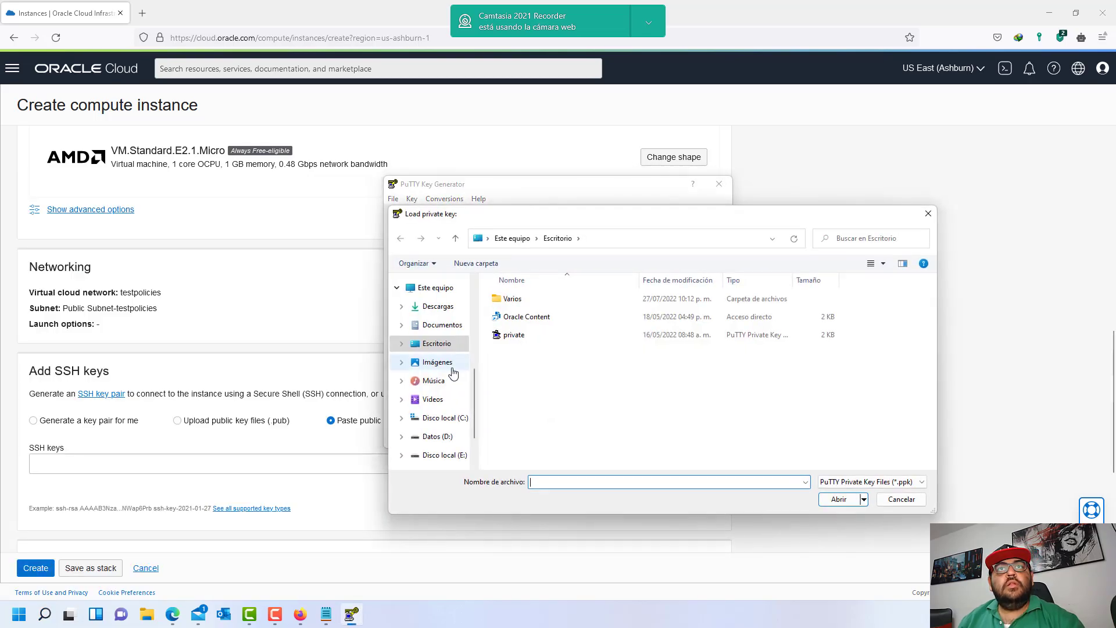
double_click(516, 334)
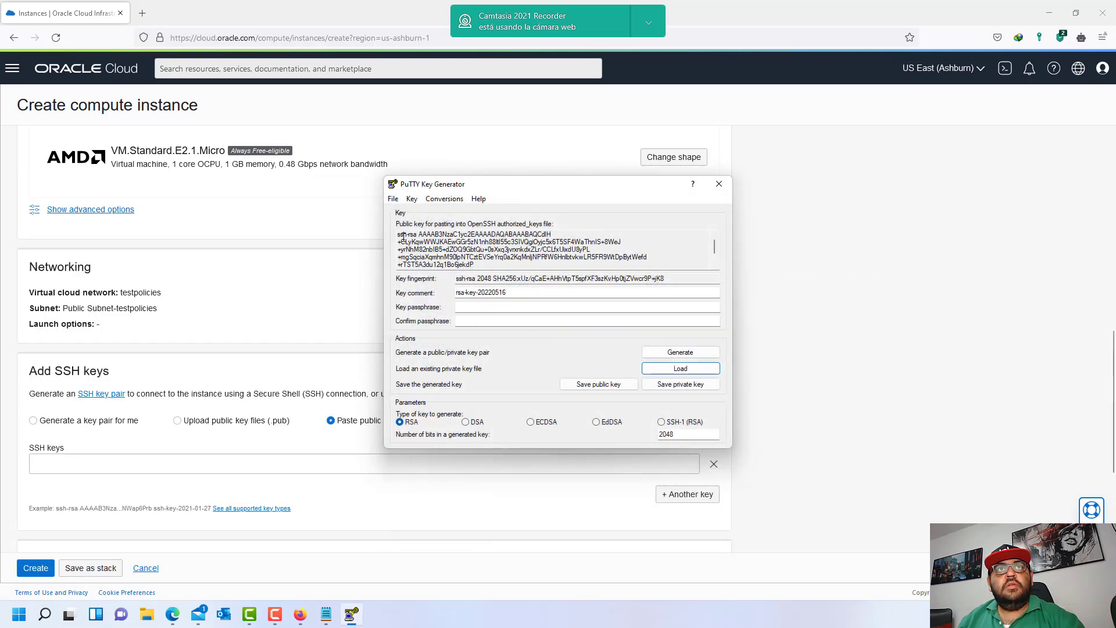
left_click(675, 373)
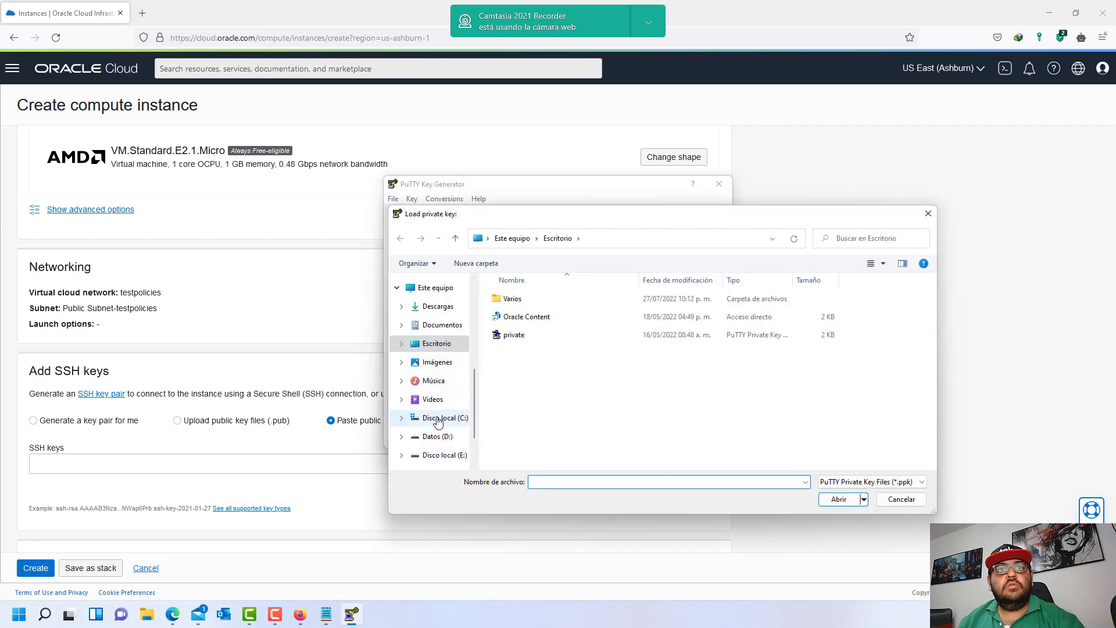
left_click(438, 418)
scroll(571, 429, "down", 3)
double_click(526, 463)
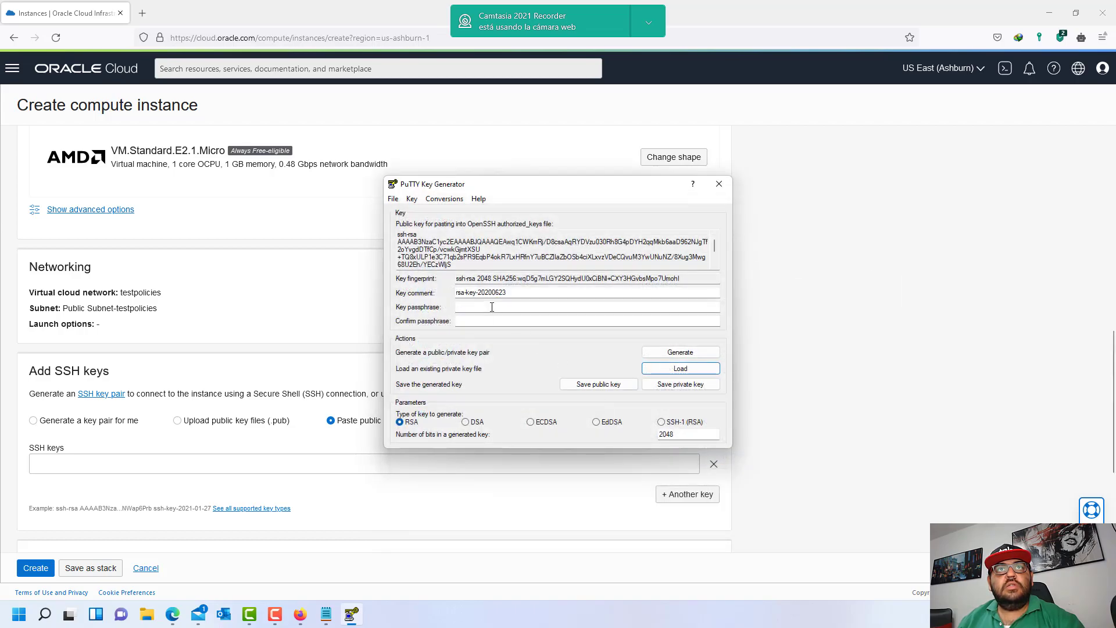
left_click_drag(399, 234, 664, 312)
key("ctrl+c")
left_click(400, 465)
key("ctrl+v")
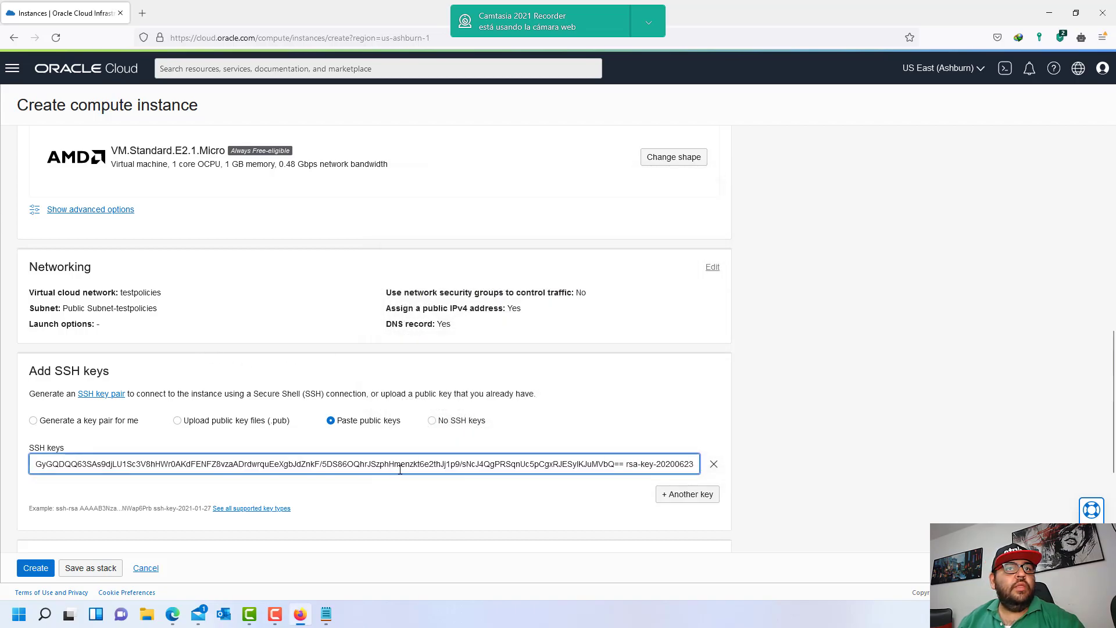
scroll(393, 489, "down", 3)
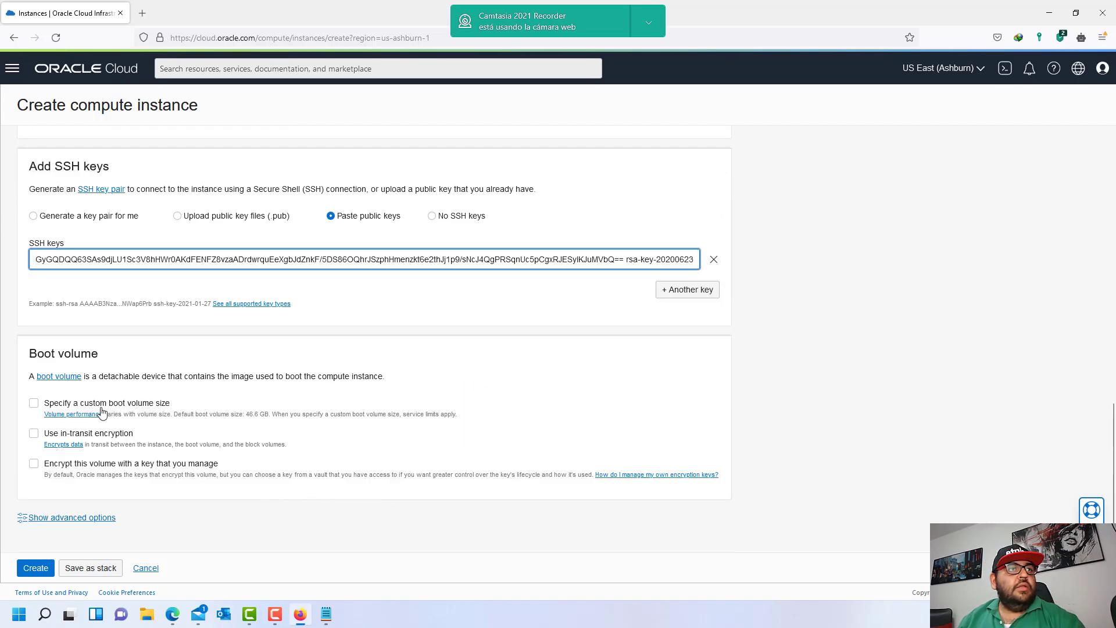
left_click(40, 573)
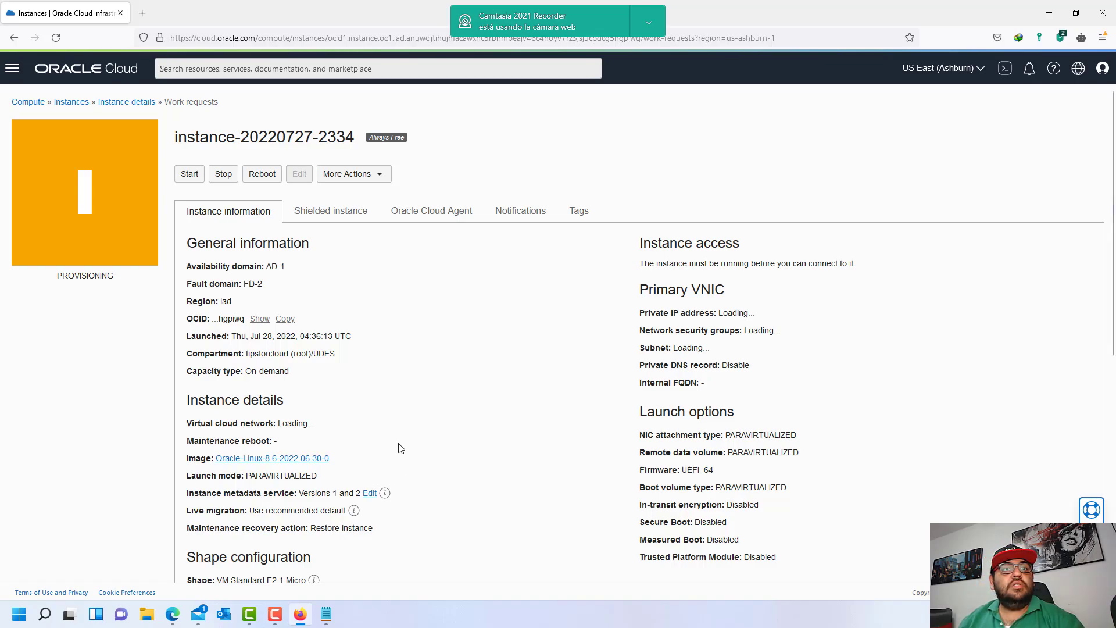
- Mark the instance-family statement in the notes, then return to the instance details page
scroll(386, 465, "down", 3)
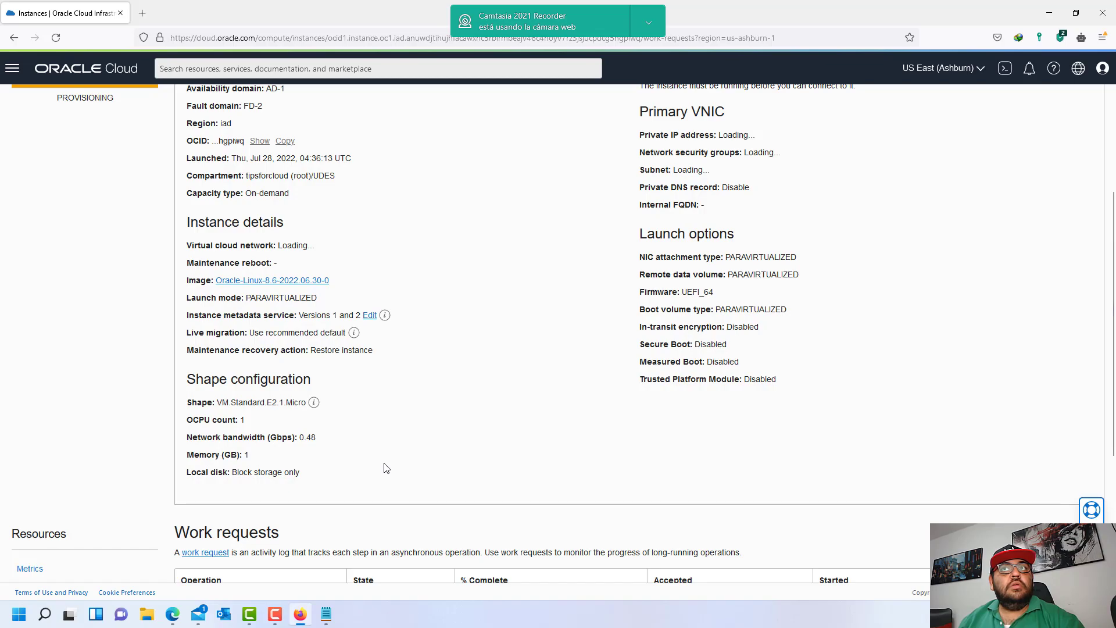
left_click(327, 614)
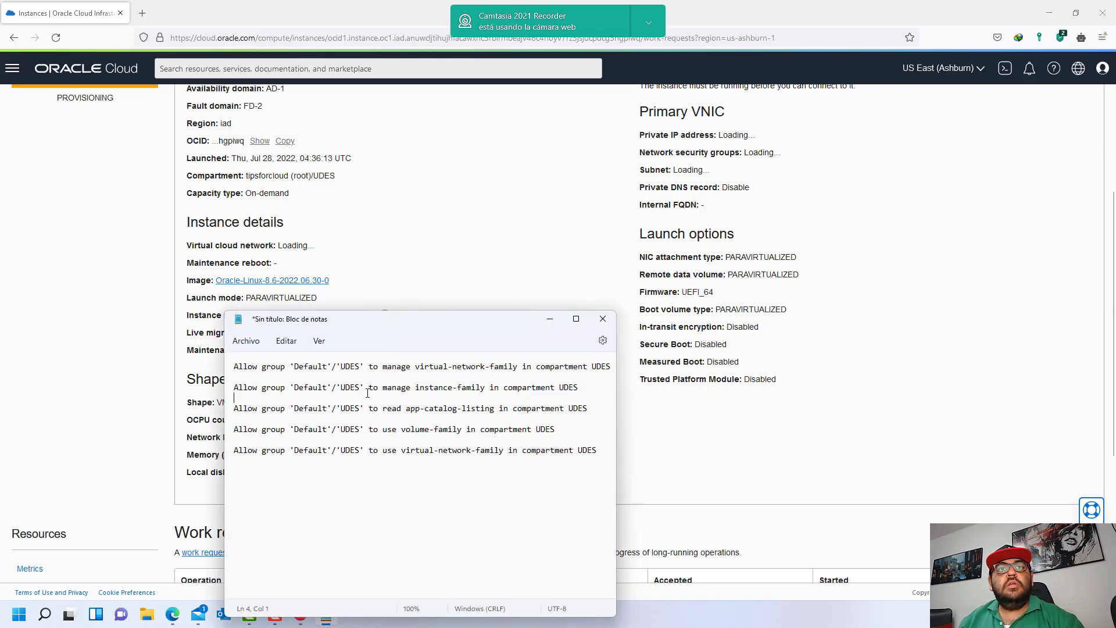
left_click_drag(583, 387, 230, 390)
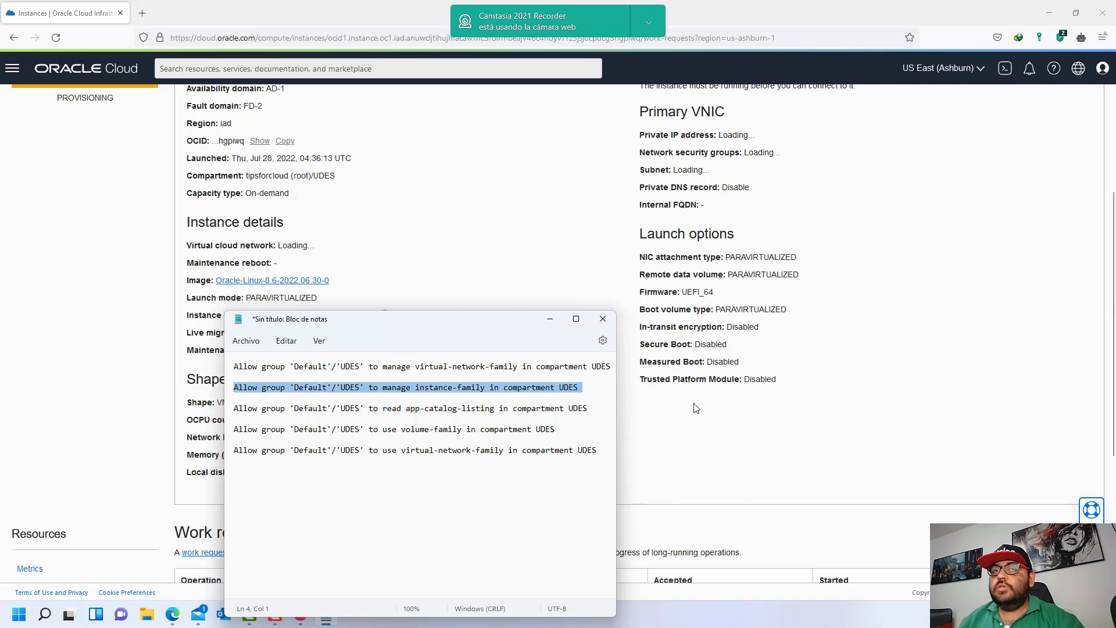
left_click(661, 415)
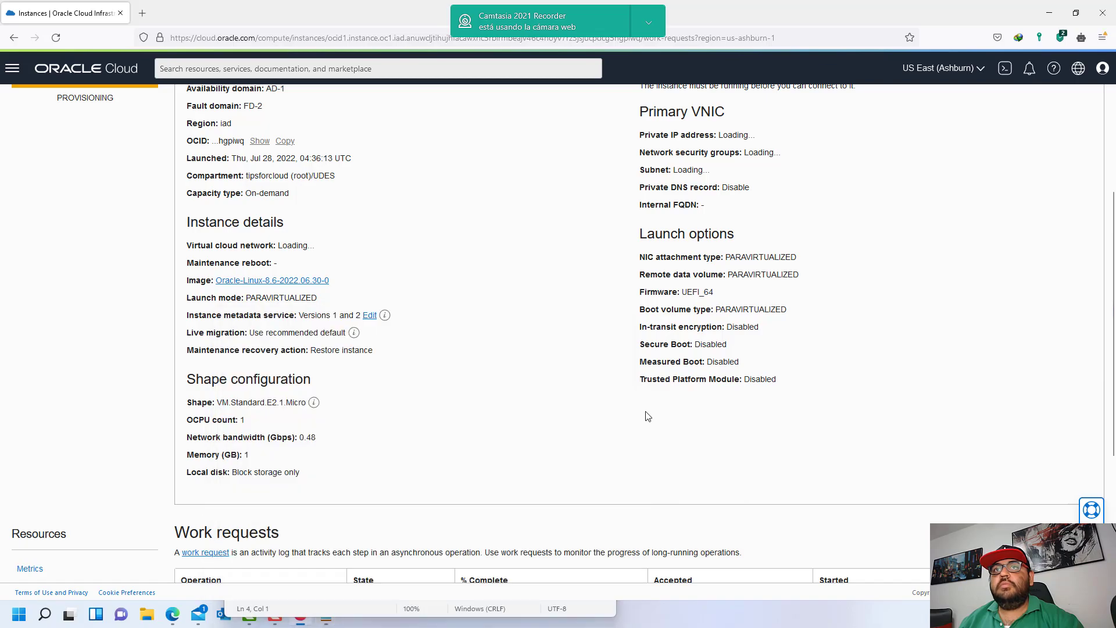
scroll(454, 413, "up", 3)
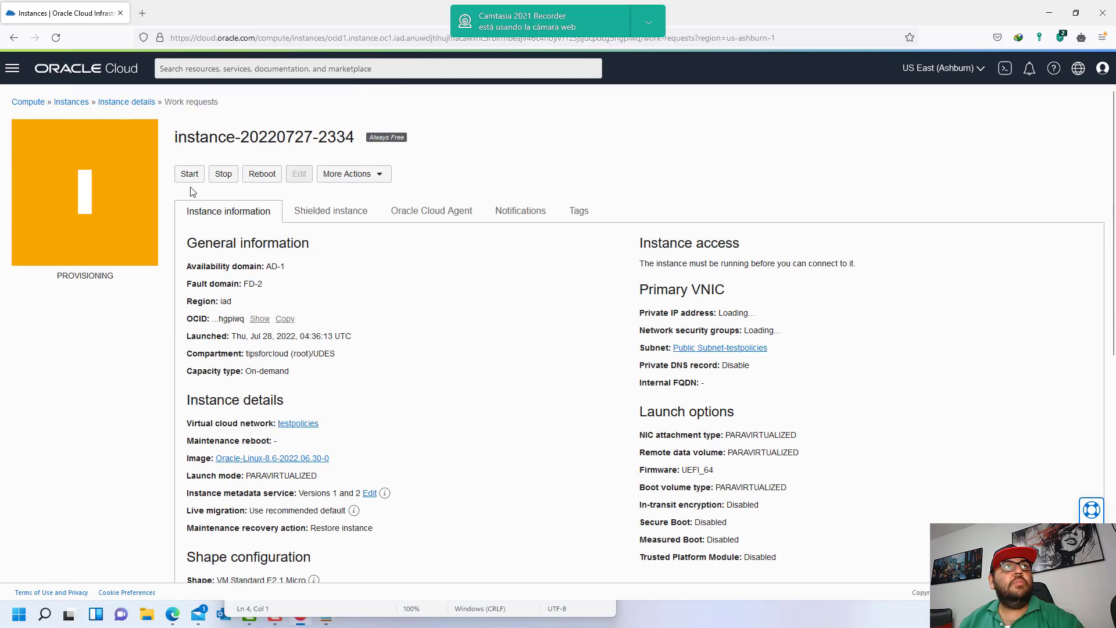
- Return to the UDES instances list and check the new instance's row
left_click(118, 104)
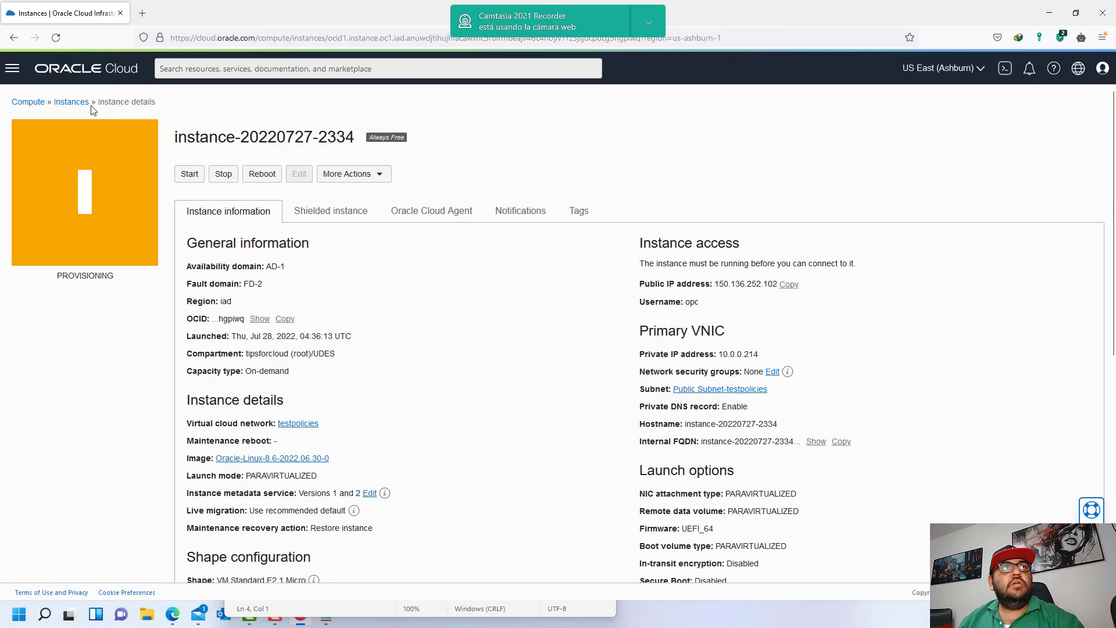
left_click(72, 102)
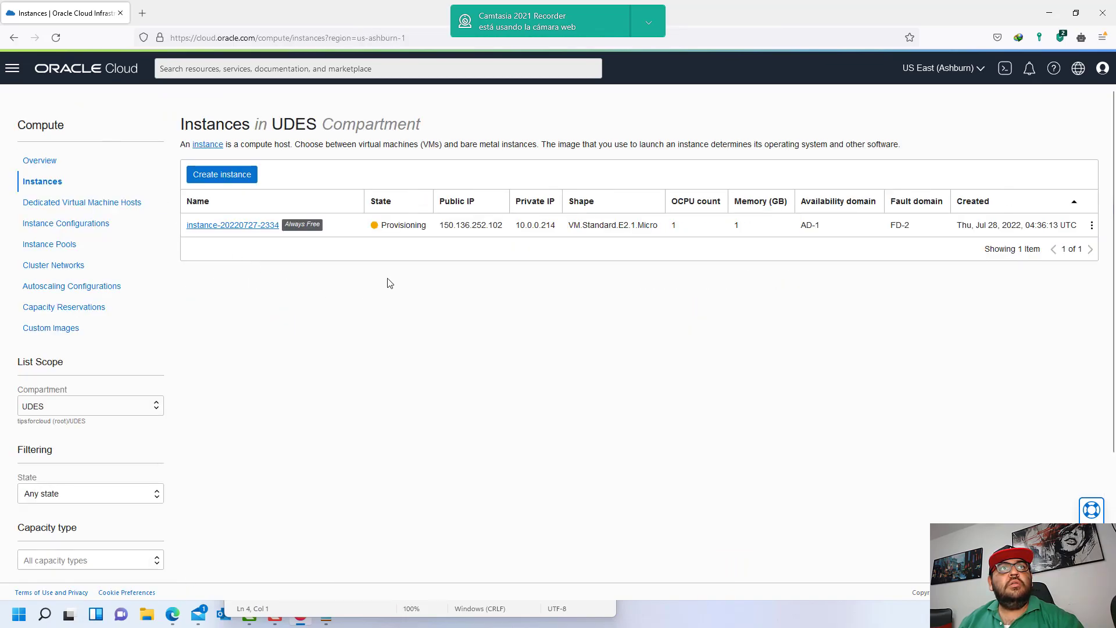
left_click_drag(382, 226, 432, 238)
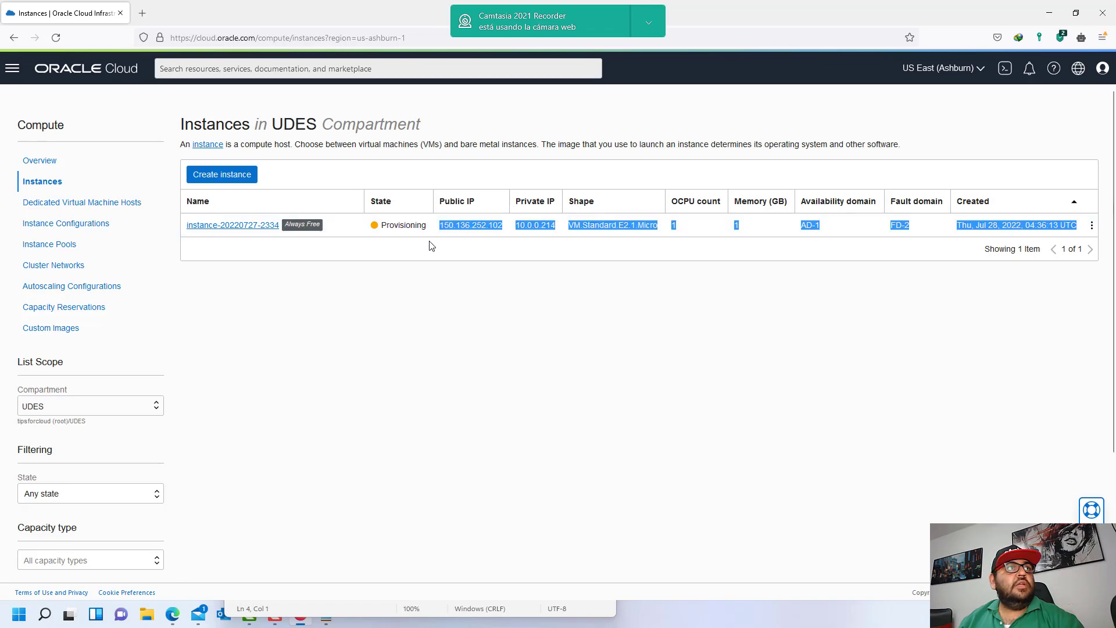
left_click(287, 298)
- Check the UDES Boot Volumes, Boot Volume Backups and Replicas pages, which list no items
left_click(12, 68)
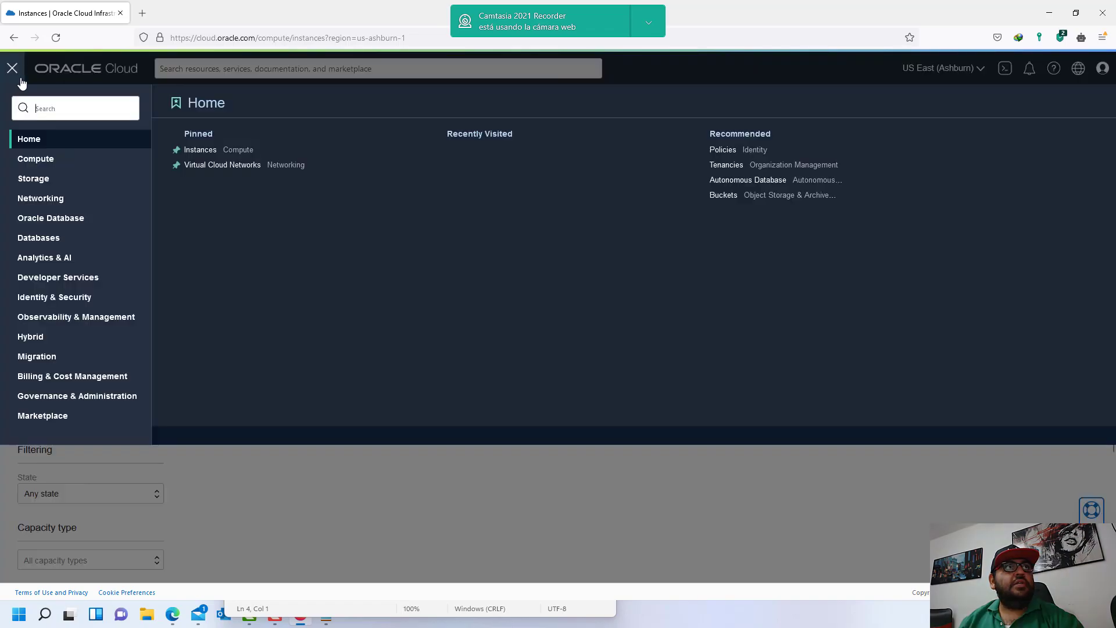
left_click(48, 182)
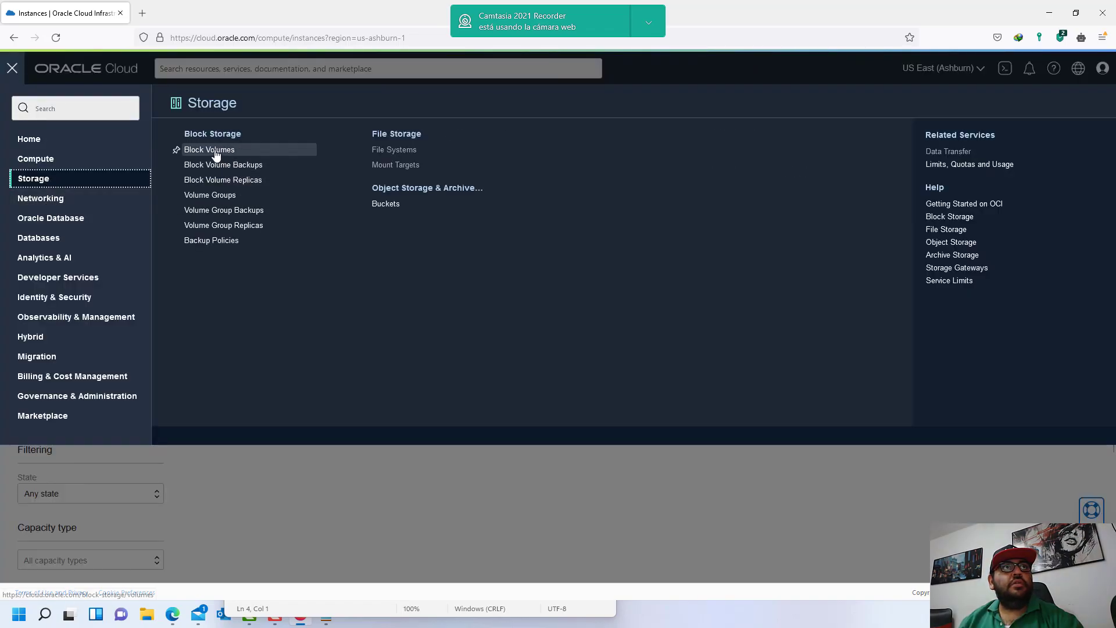
left_click(218, 150)
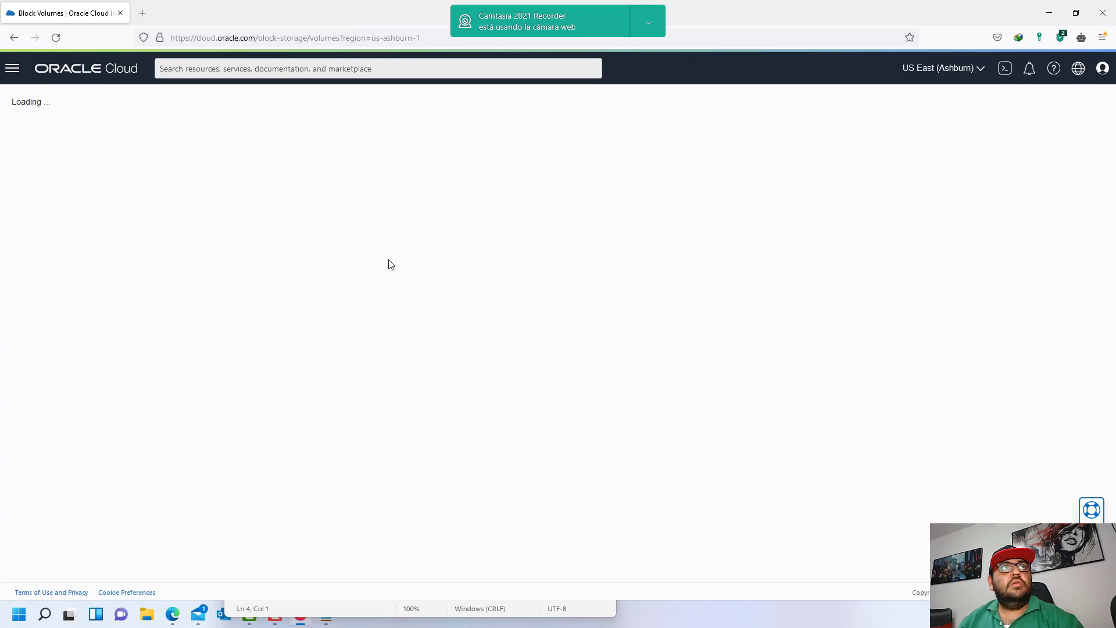
left_click(51, 224)
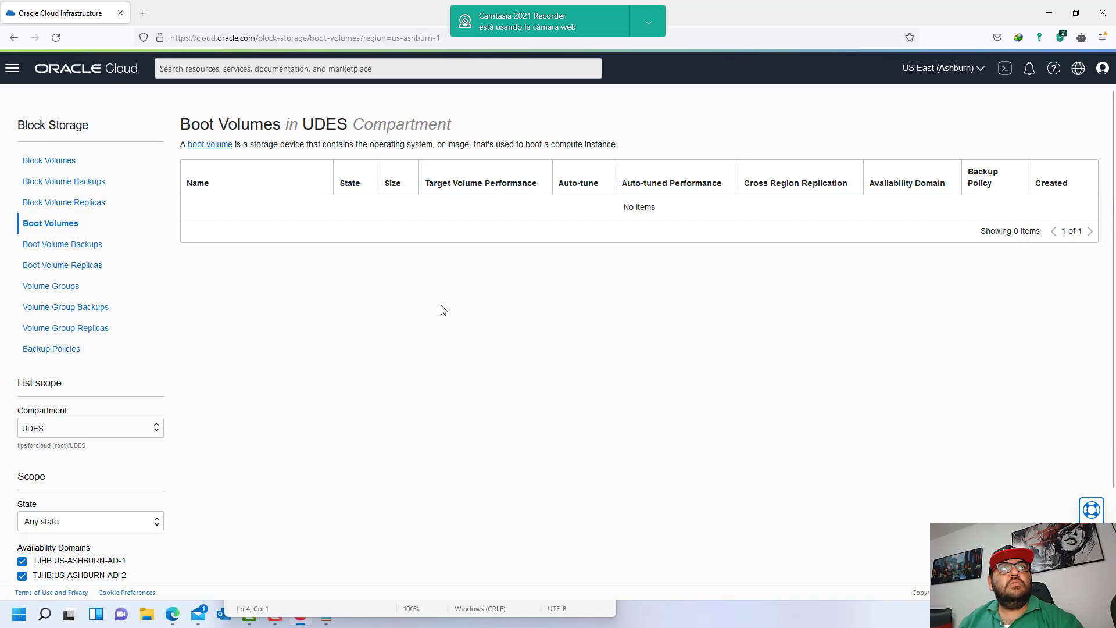
left_click_drag(621, 207, 673, 216)
left_click(66, 245)
left_click(51, 224)
left_click(72, 203)
left_click(52, 223)
- Go back to the Compute Instances list
left_click(12, 68)
mouse_move(53, 160)
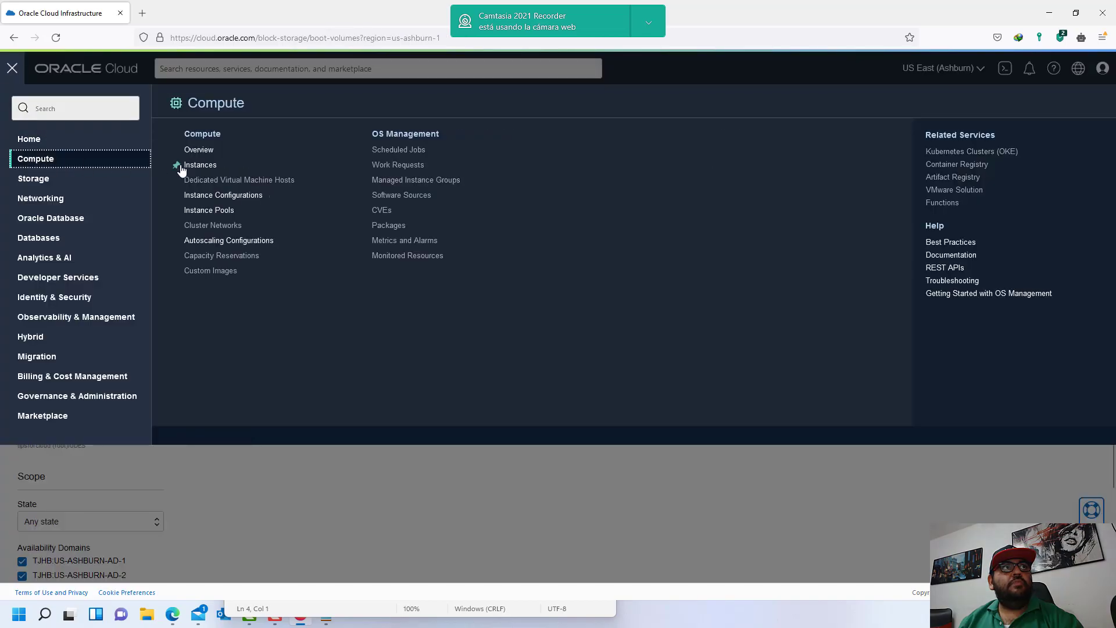
left_click(215, 169)
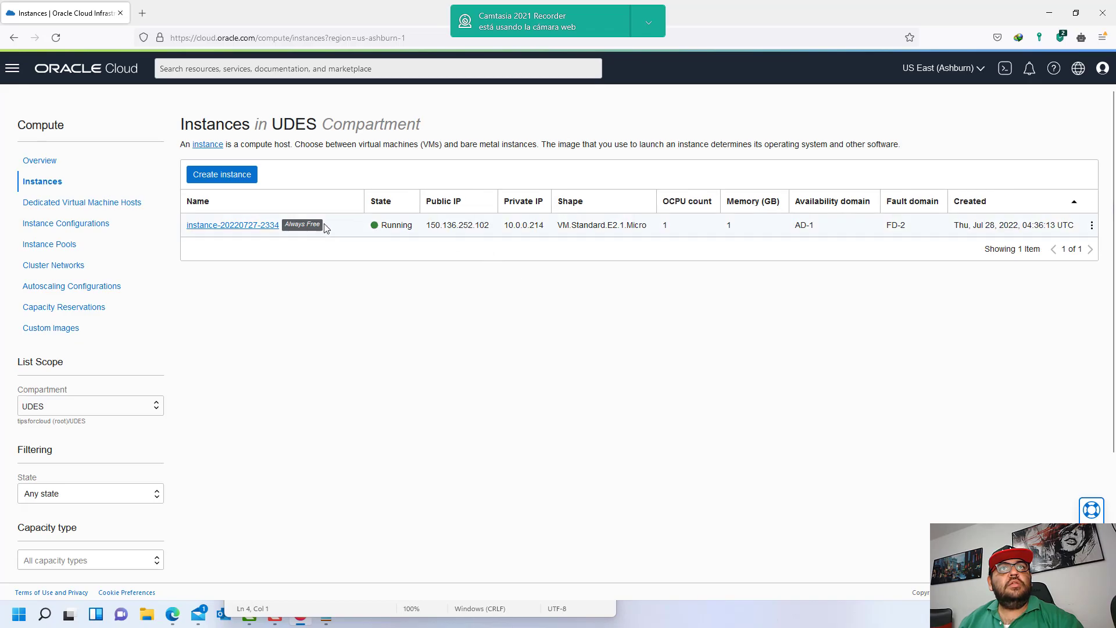
left_click(236, 227)
scroll(307, 422, "down", 1)
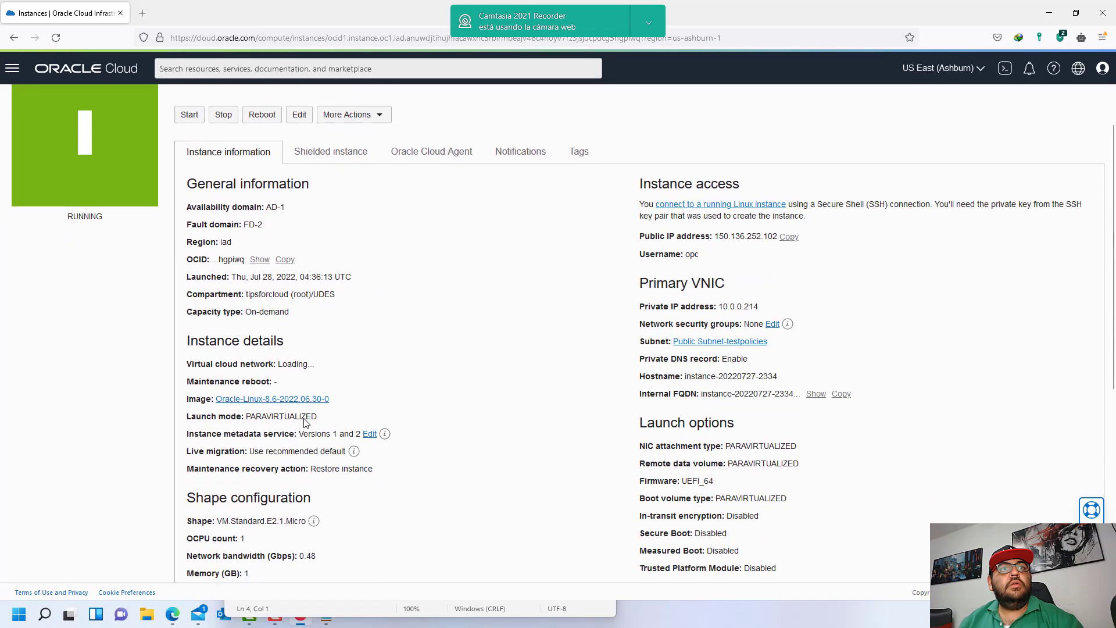
scroll(381, 404, "down", 5)
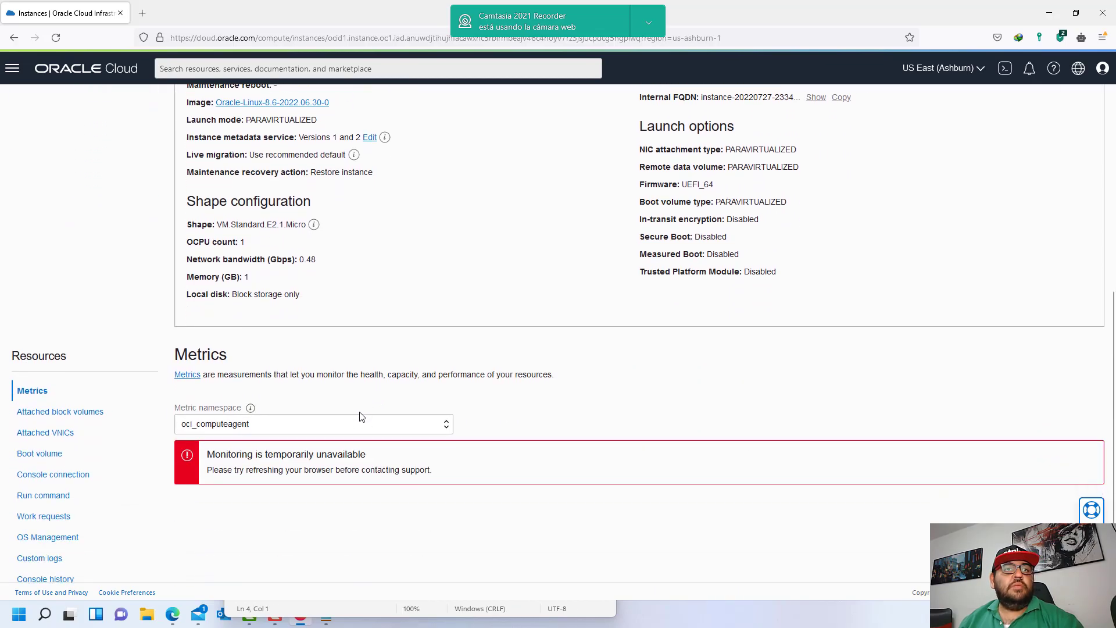
scroll(263, 504, "down", 1)
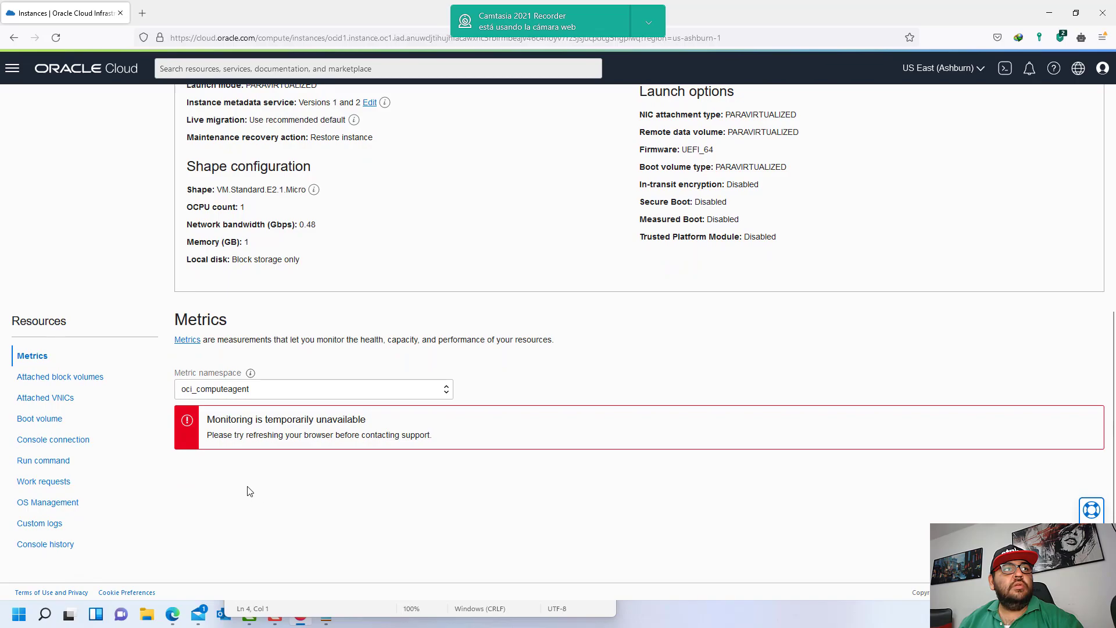
left_click(46, 418)
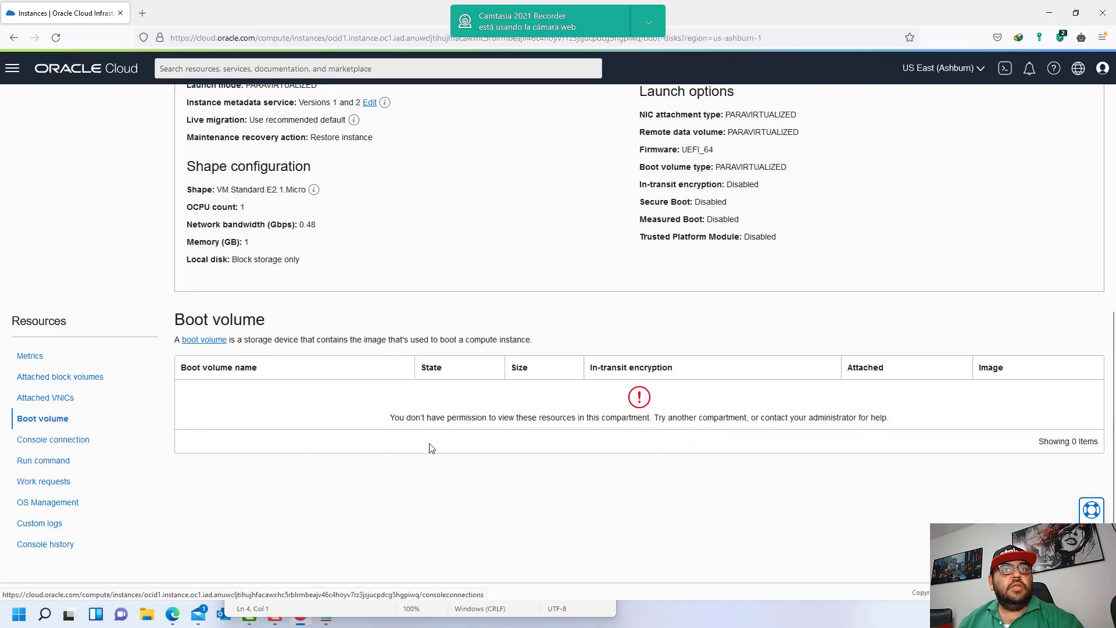
left_click_drag(508, 417, 888, 417)
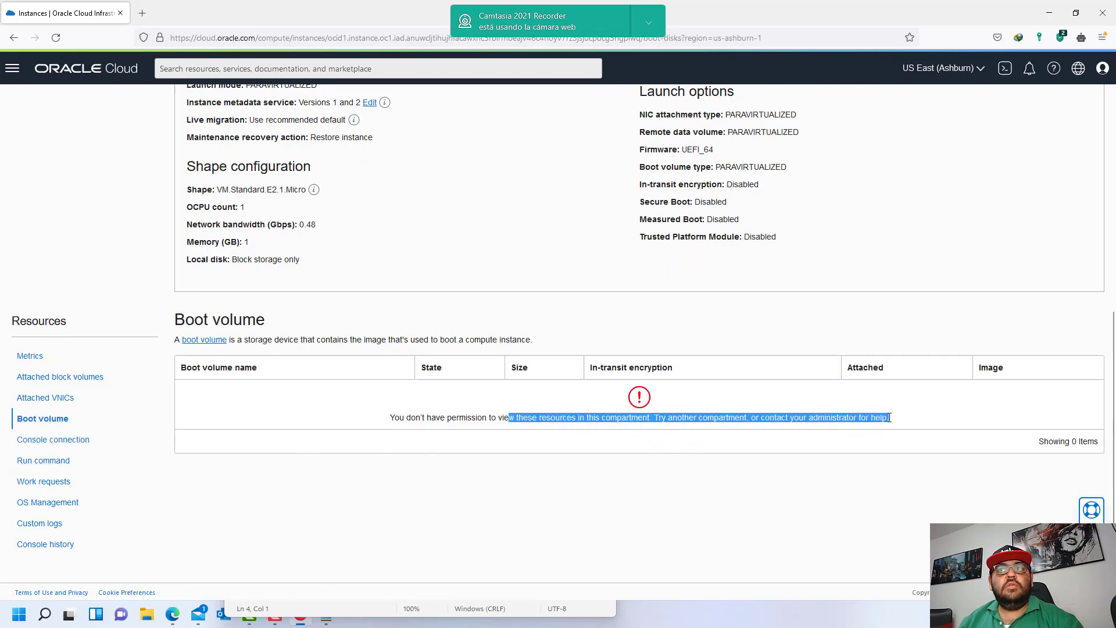
left_click(803, 422)
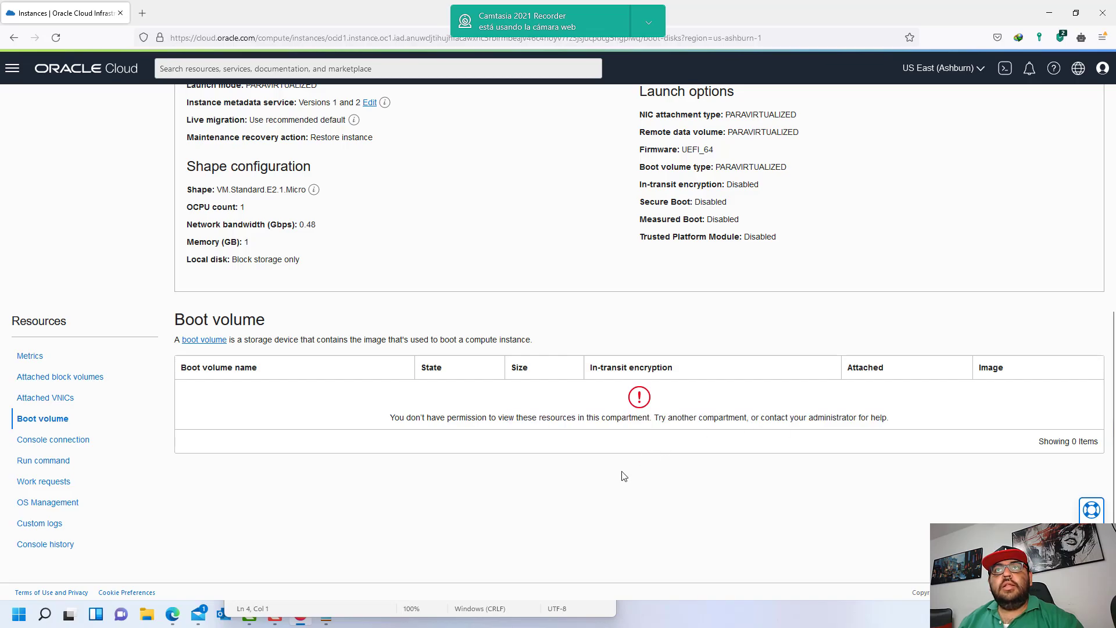
scroll(621, 477, "up", 4)
left_click(431, 610)
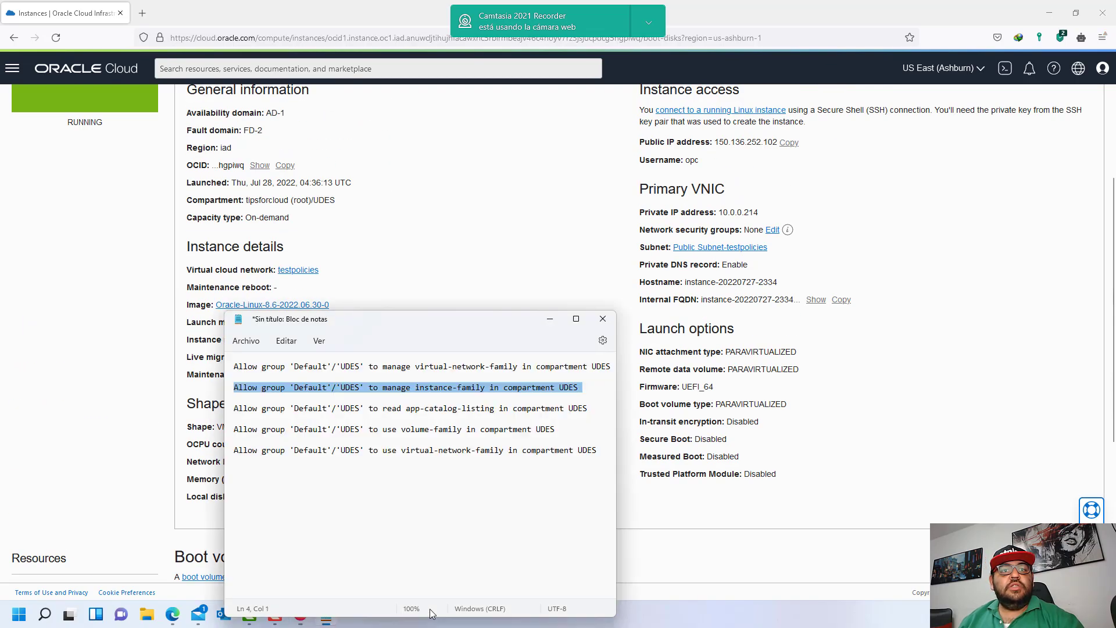
left_click_drag(354, 387, 580, 389)
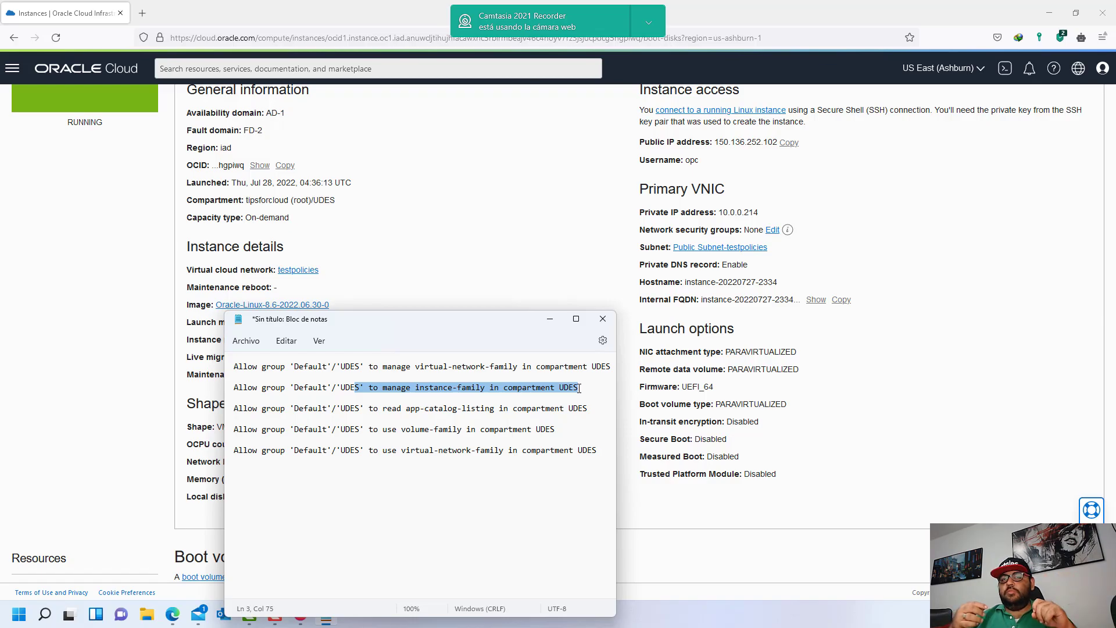
left_click(627, 425)
scroll(530, 472, "down", 4)
left_click_drag(438, 428, 736, 426)
left_click(736, 427)
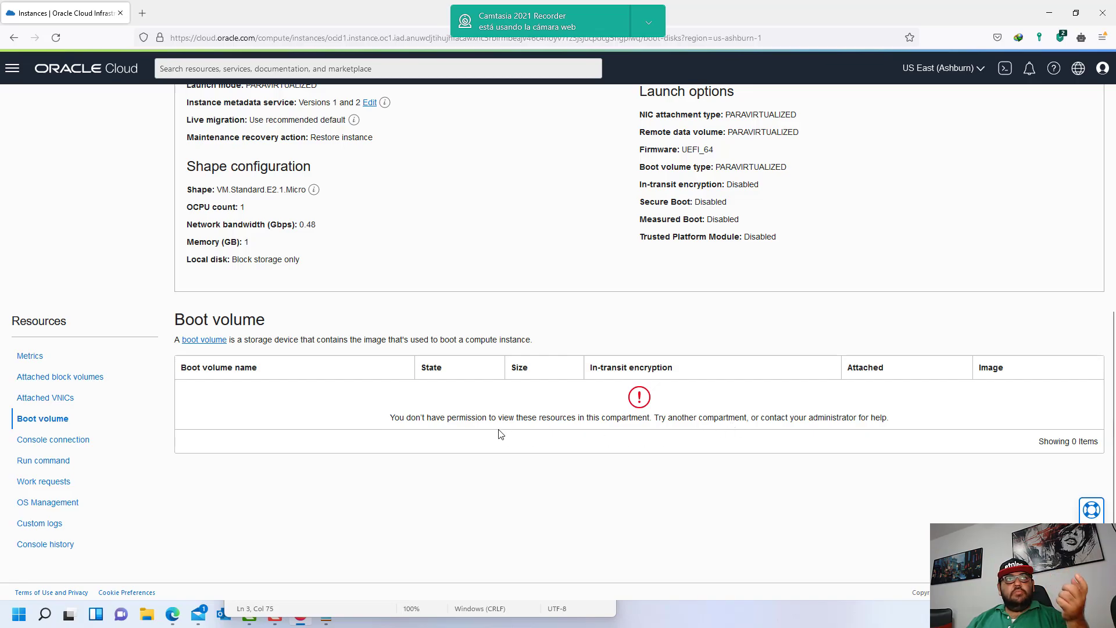
scroll(477, 442, "up", 6)
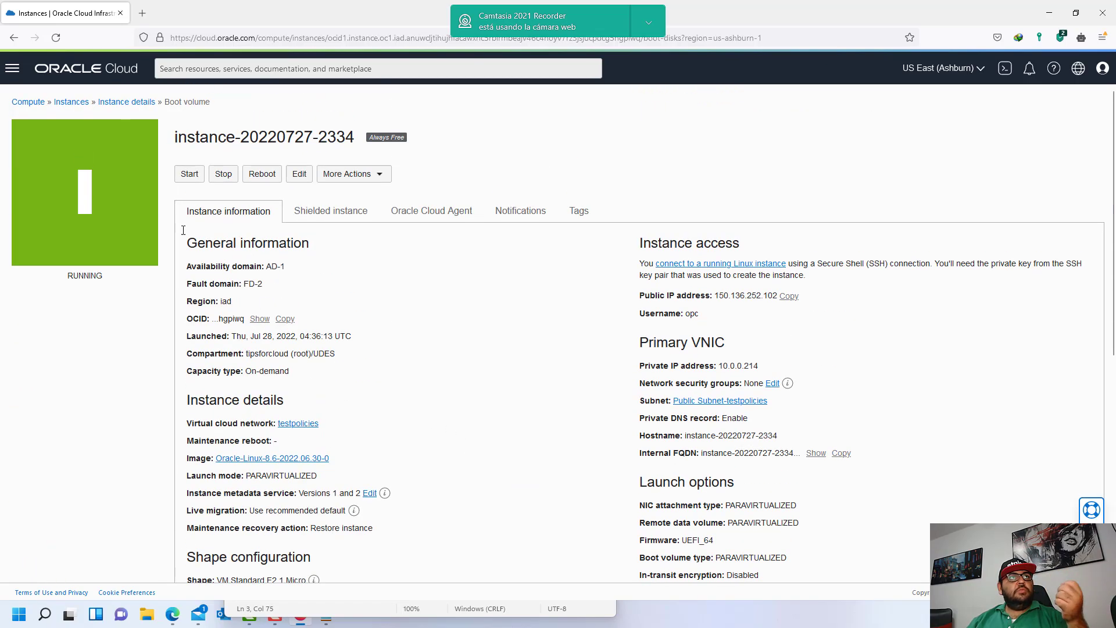
left_click(12, 68)
left_click(81, 178)
left_click(214, 150)
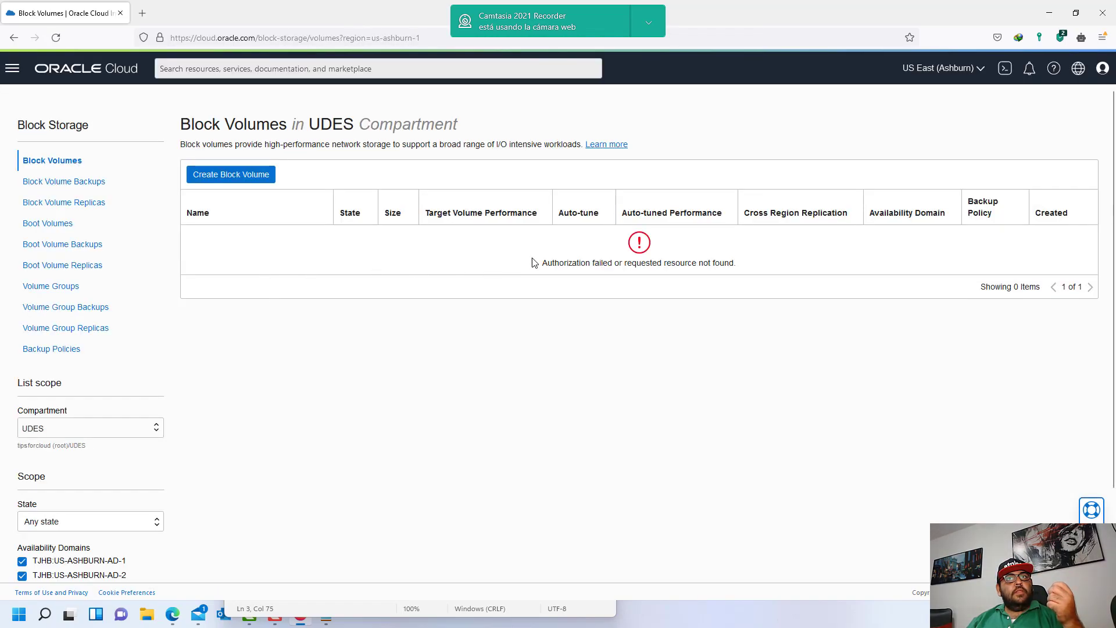
left_click(55, 224)
left_click_drag(604, 212, 705, 219)
left_click(592, 245)
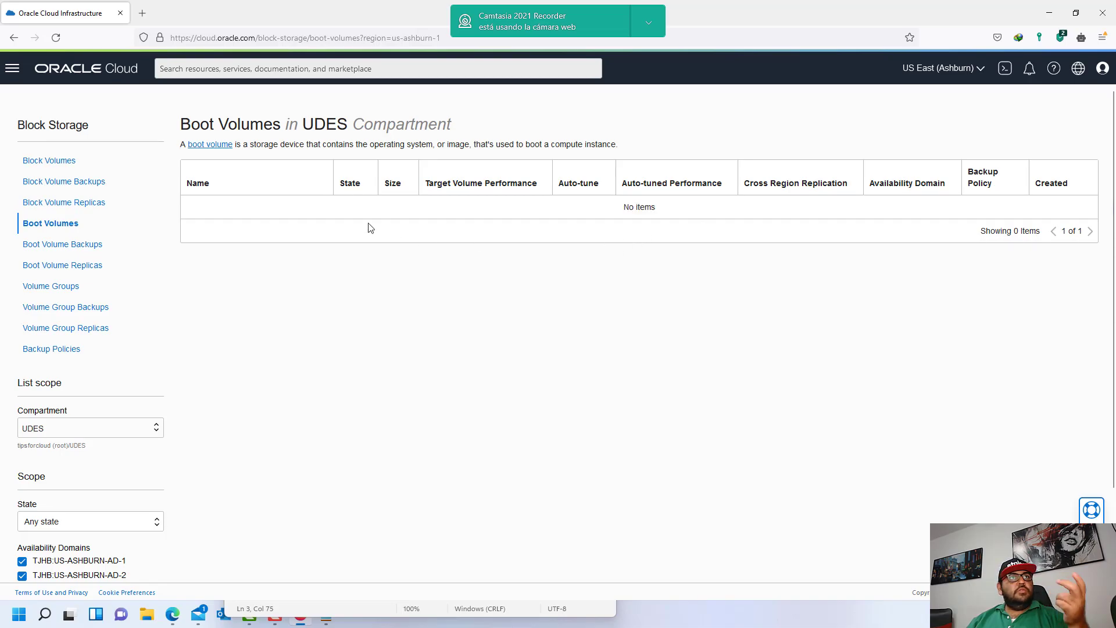
left_click(12, 68)
left_click(36, 159)
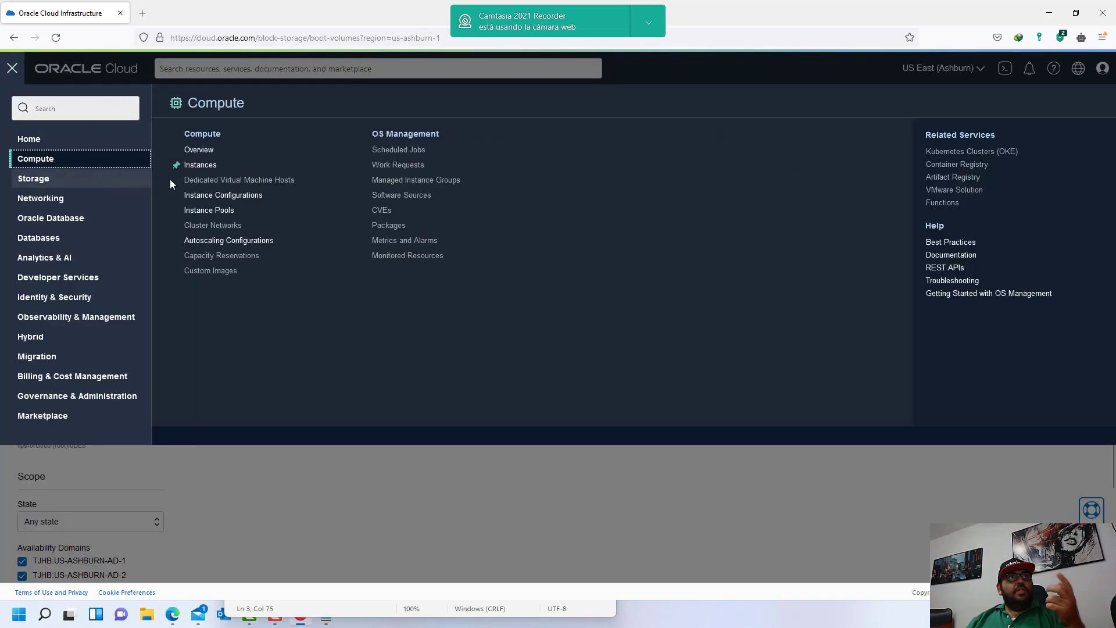
left_click(201, 165)
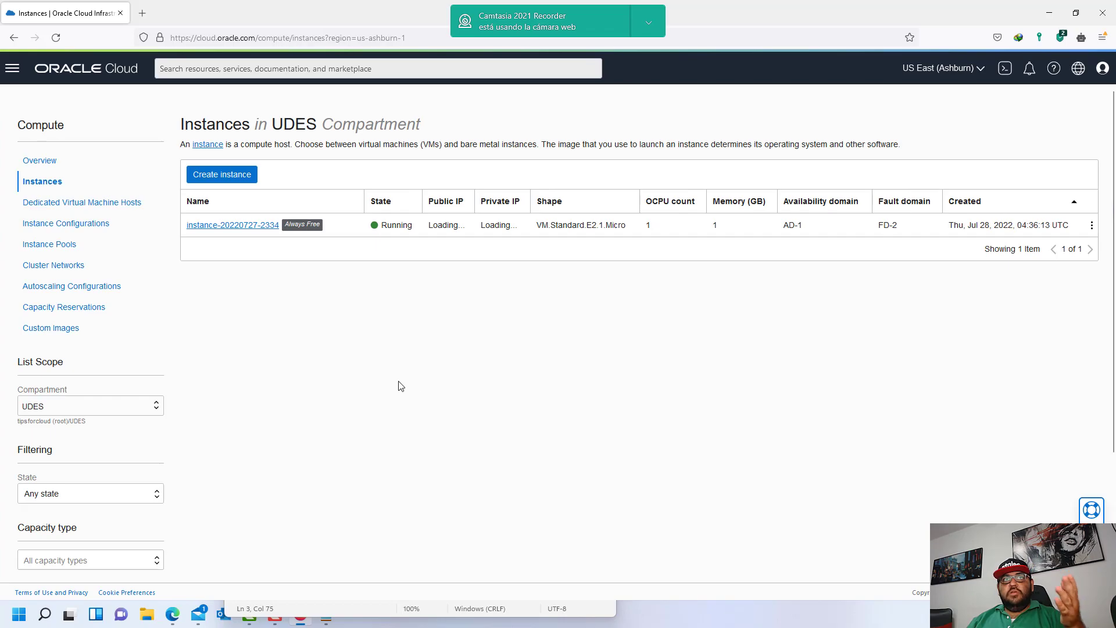
left_click(233, 227)
scroll(337, 435, "down", 3)
- Select the 'use volume-family' statement in the Notepad draft, then return to the UDESUsers policy page
scroll(337, 435, "down", 3)
left_click(410, 614)
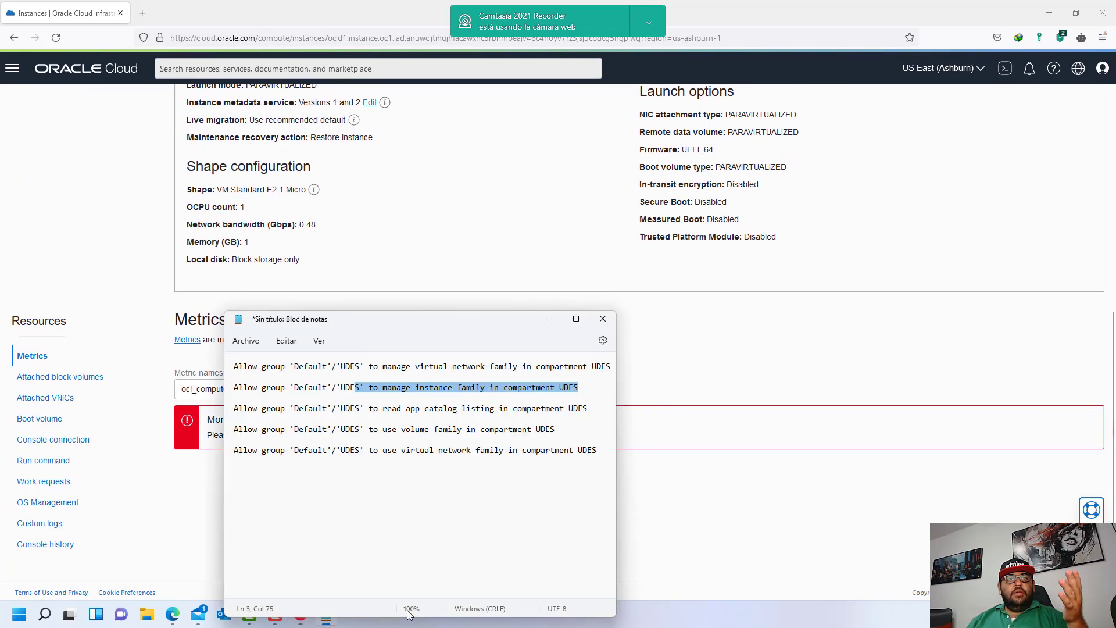
left_click_drag(365, 430, 241, 437)
left_click(559, 434)
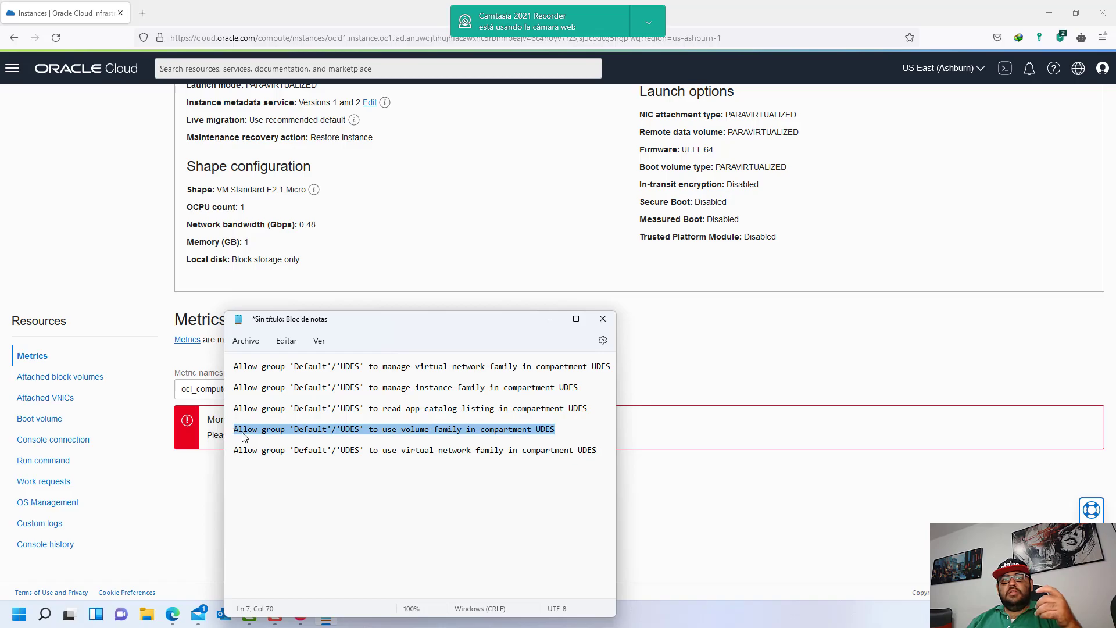
left_click(498, 435)
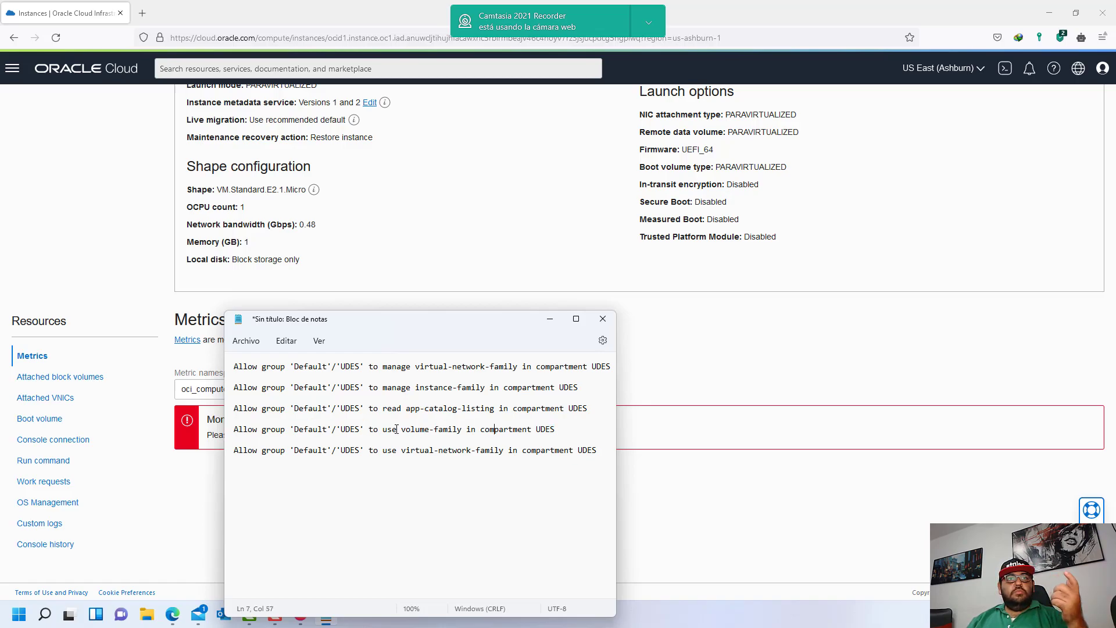
left_click_drag(397, 431, 383, 430)
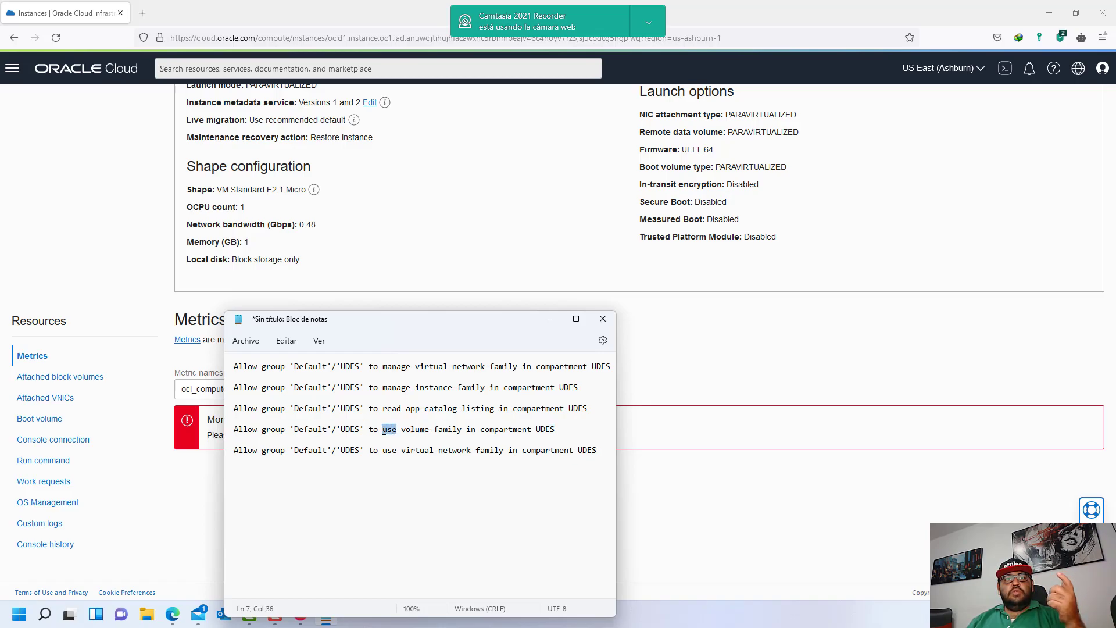
left_click(472, 430)
left_click_drag(398, 393, 579, 388)
left_click(557, 430)
left_click(235, 429, "shift")
key("ctrl+c")
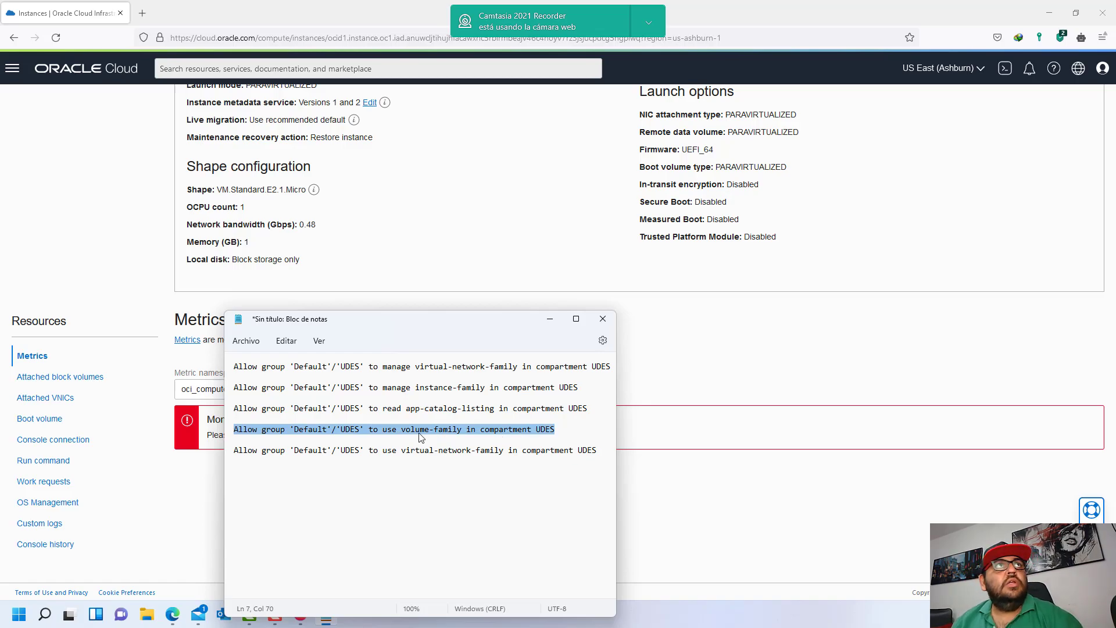
left_click(174, 616)
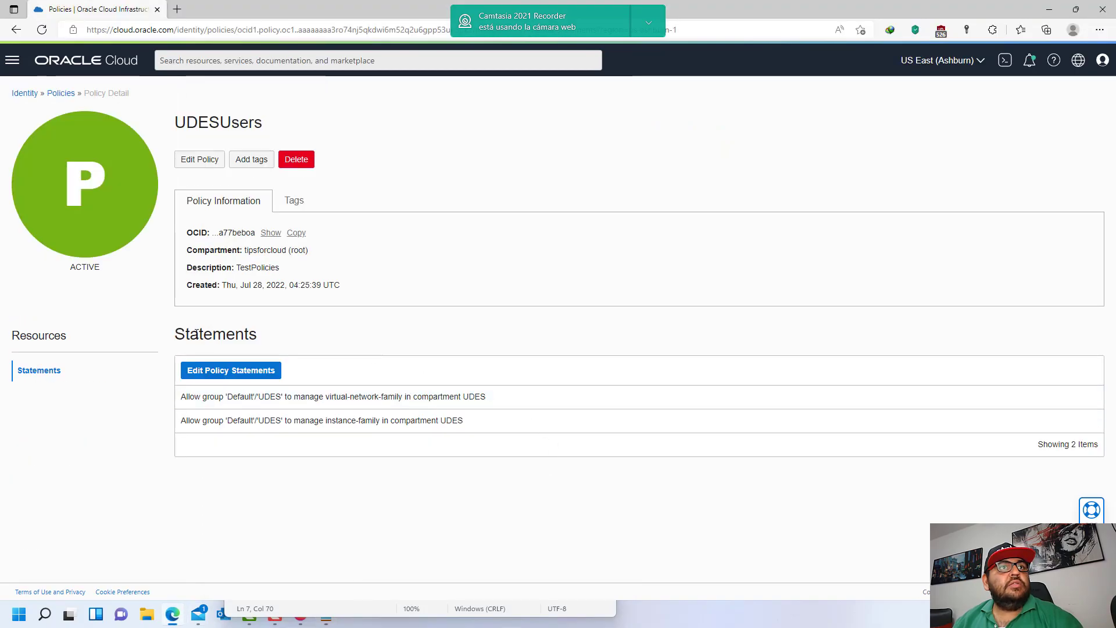
- Paste the volume-family statement as Statement 3 of UDESUsers, save, and check the new statement
left_click(240, 370)
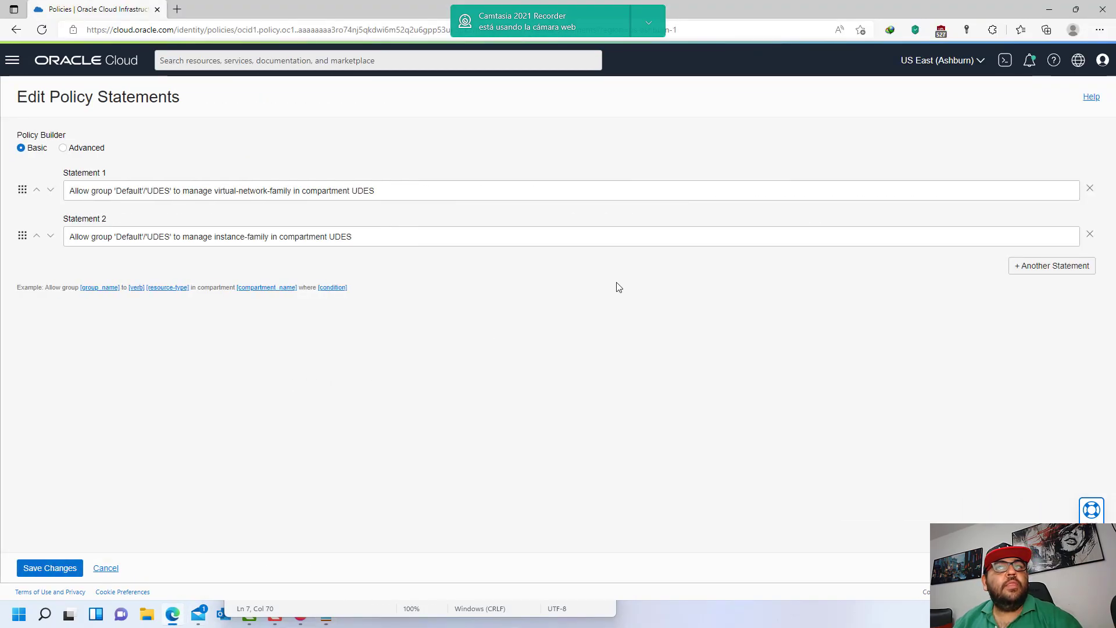
left_click(1083, 269)
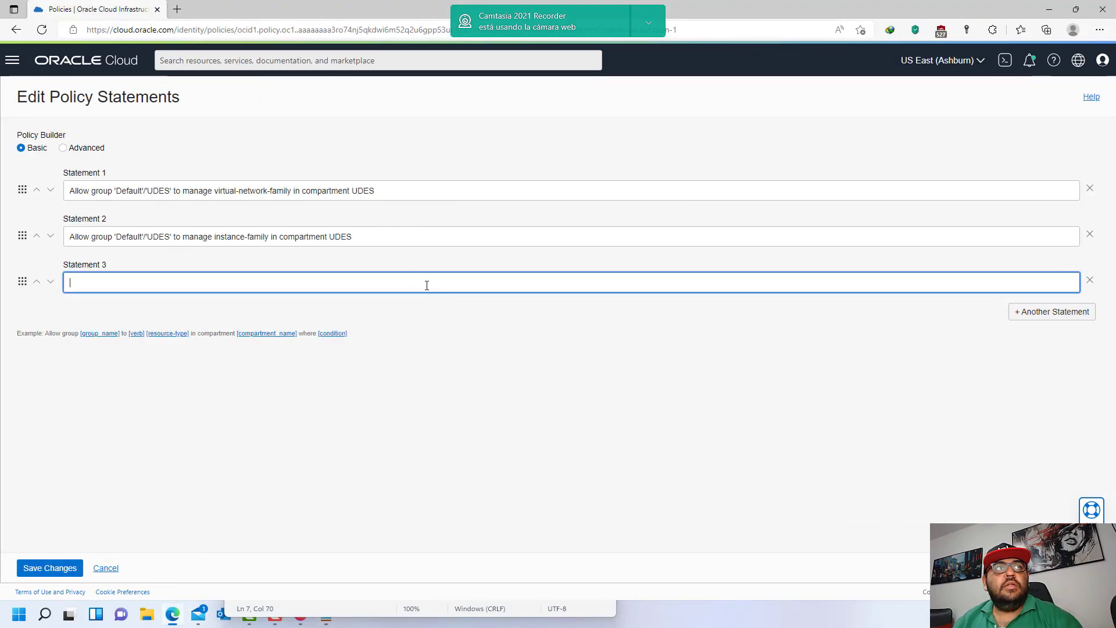
key("ctrl+v")
left_click(47, 569)
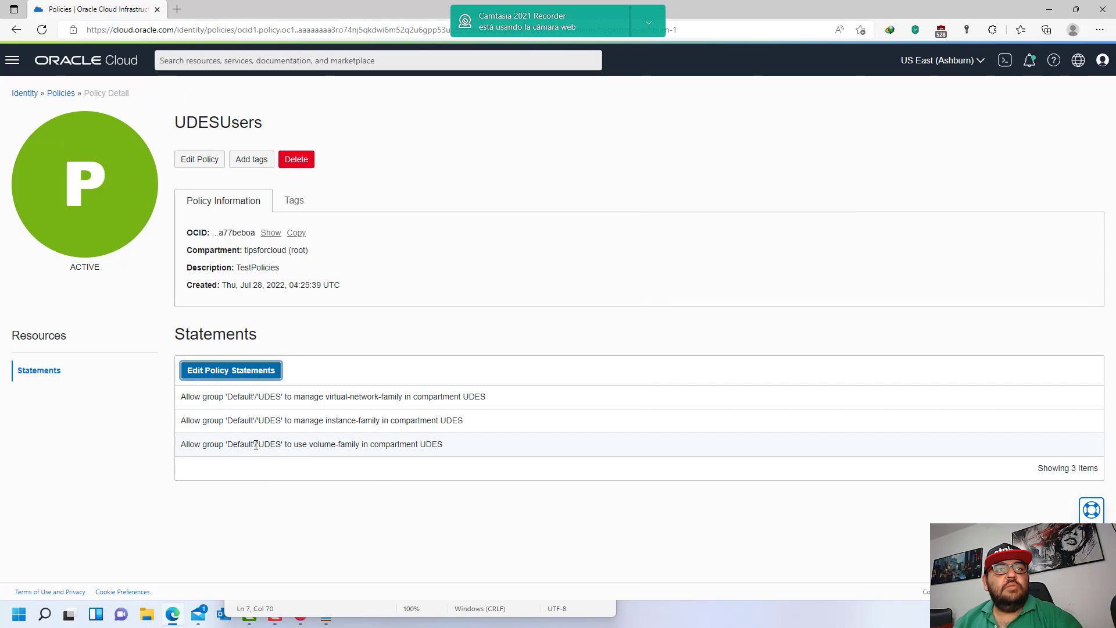
left_click_drag(255, 445, 444, 444)
left_click(310, 455)
left_click_drag(281, 445, 481, 449)
left_click(481, 451)
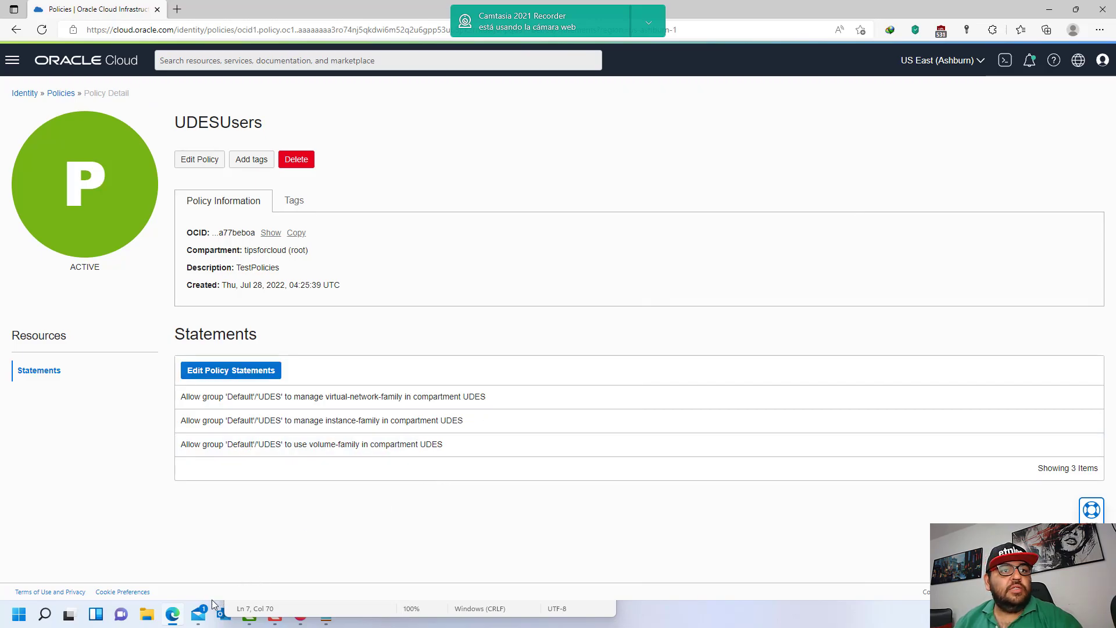
- Reload the instance details page and show its Boot volume section
left_click(298, 615)
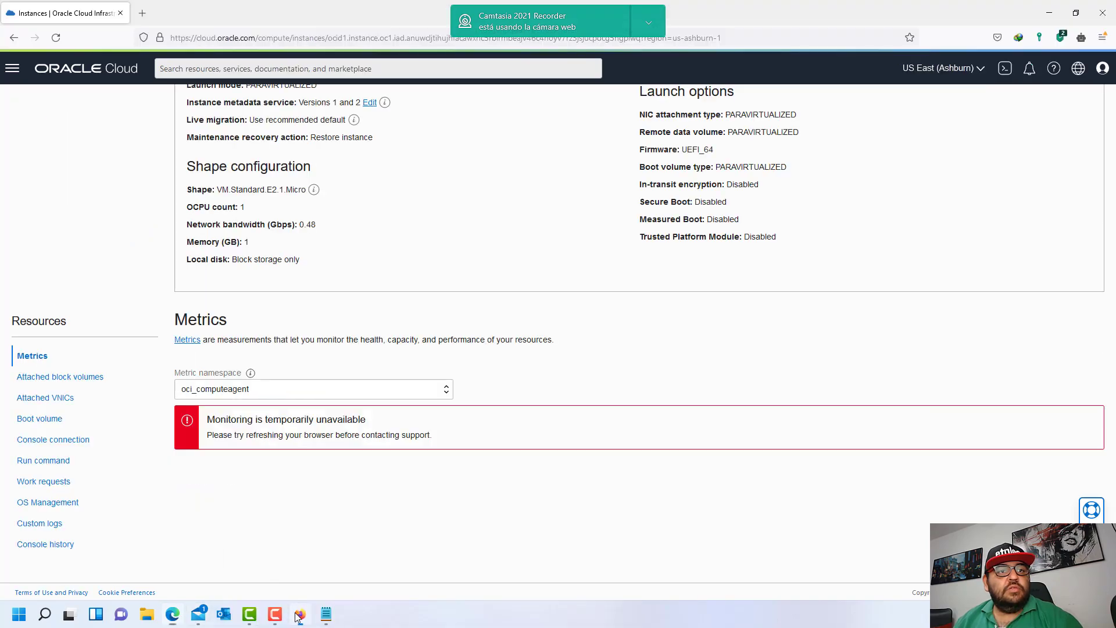
left_click(256, 37)
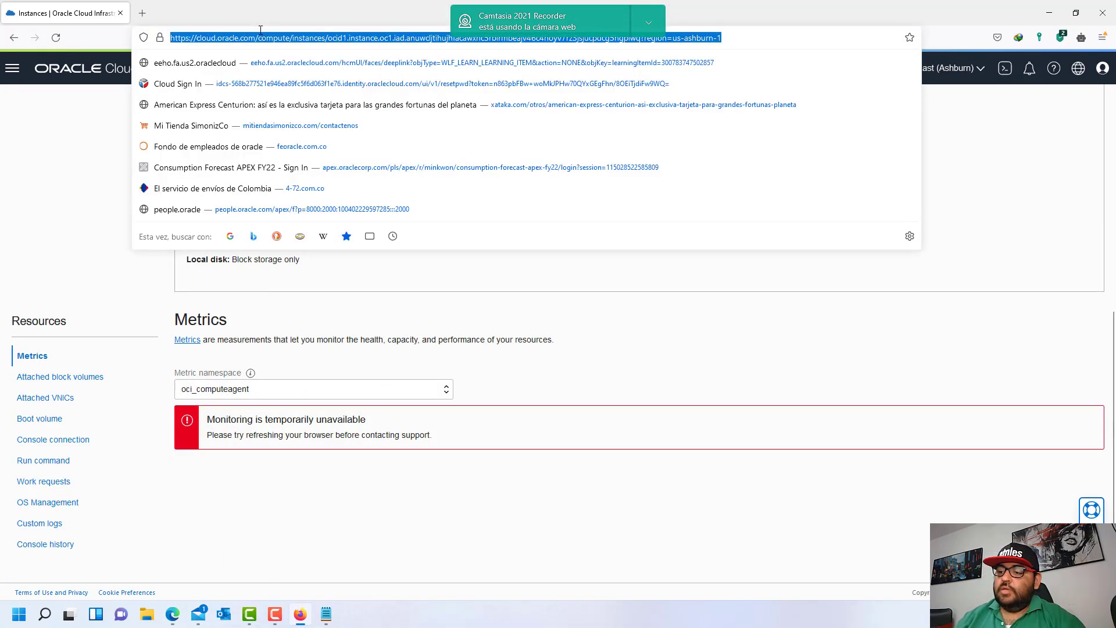
key("Return")
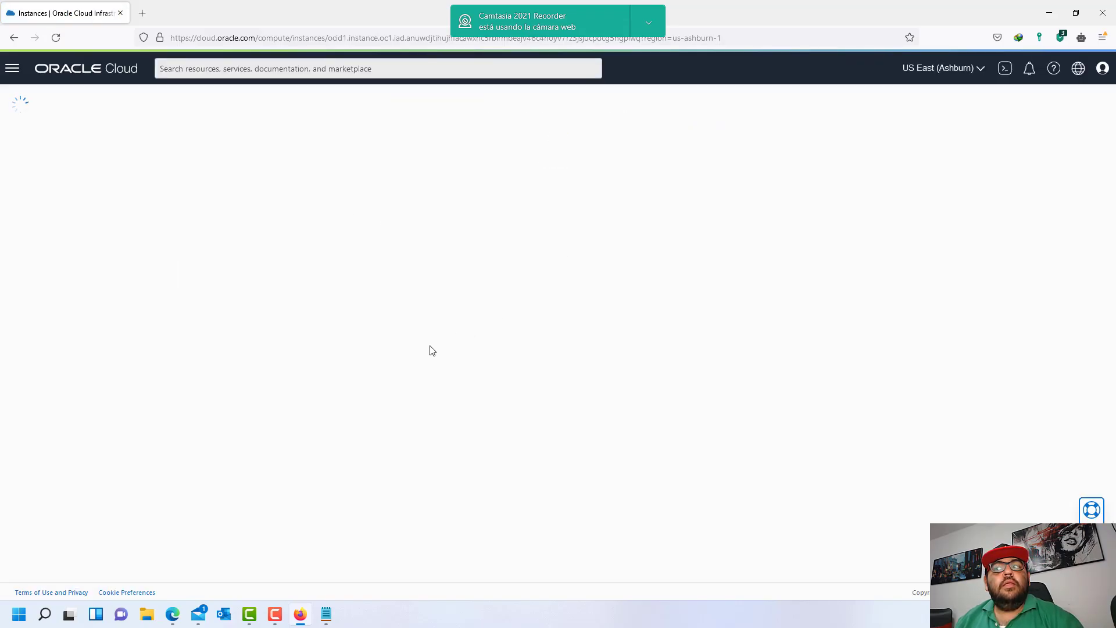
scroll(447, 372, "down", 6)
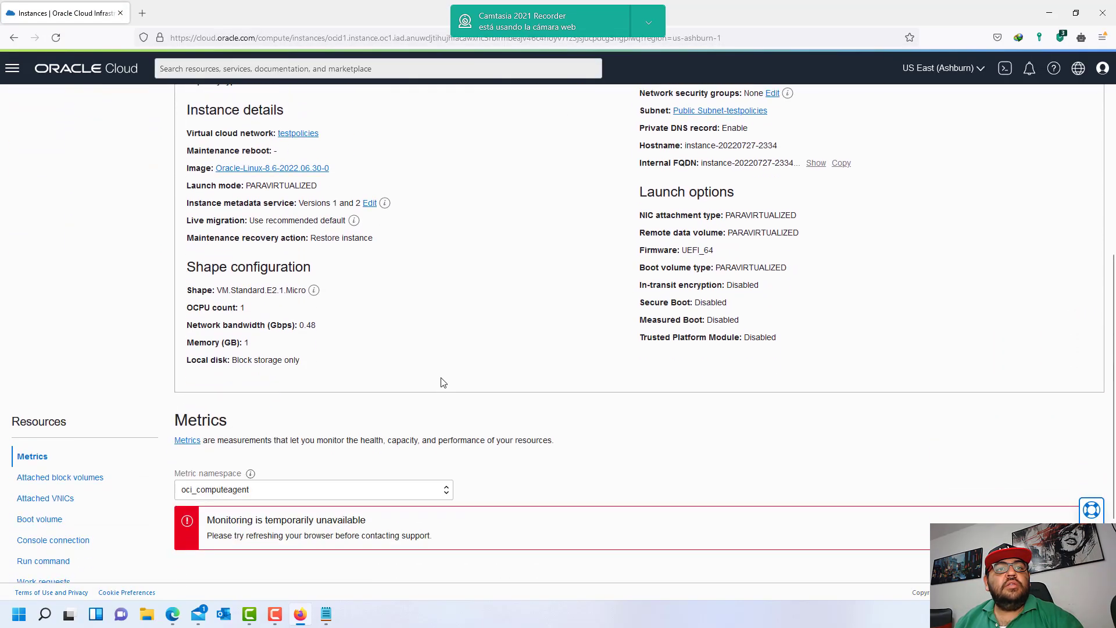
left_click(50, 455)
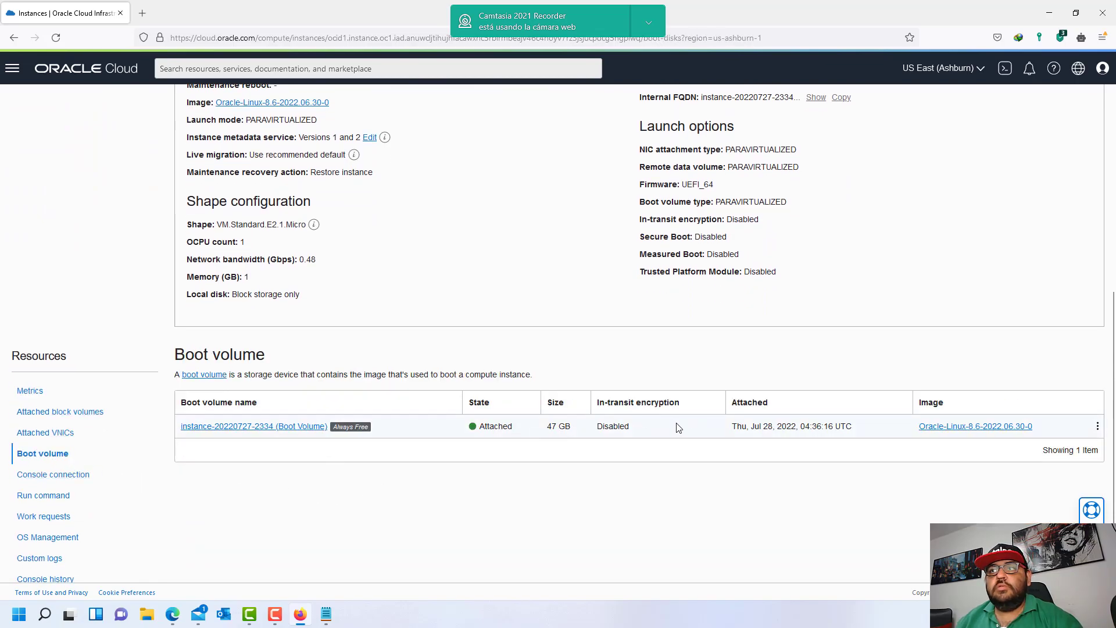
scroll(174, 262, "up", 4)
- Browse the UDES Block Volumes, Backups and Replicas lists, then the Boot Volumes list
left_click(18, 73)
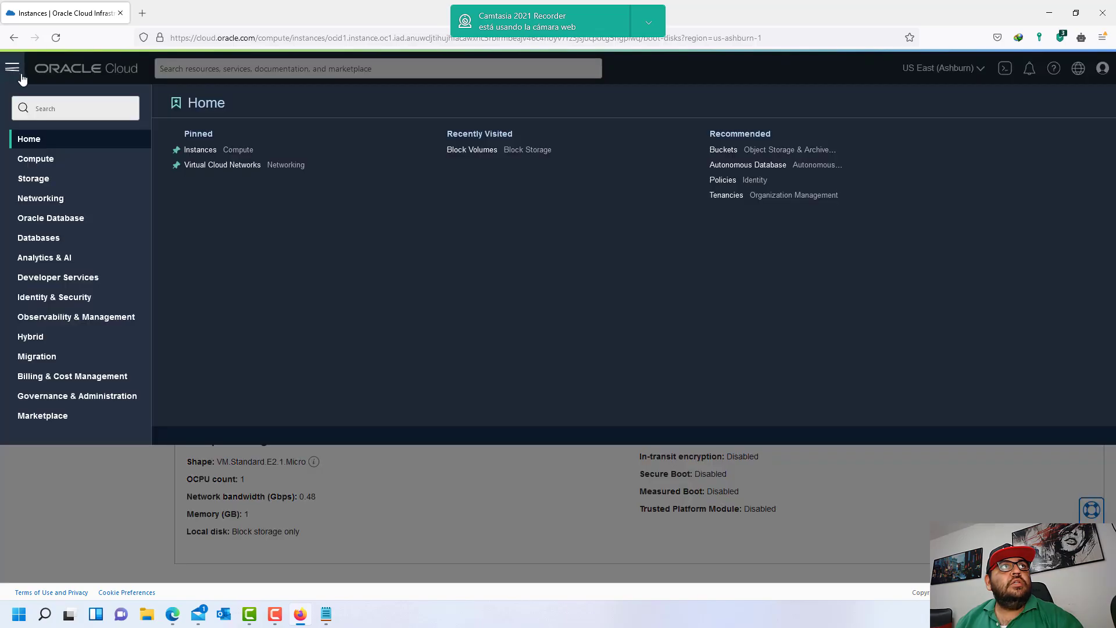
left_click(36, 181)
left_click(206, 149)
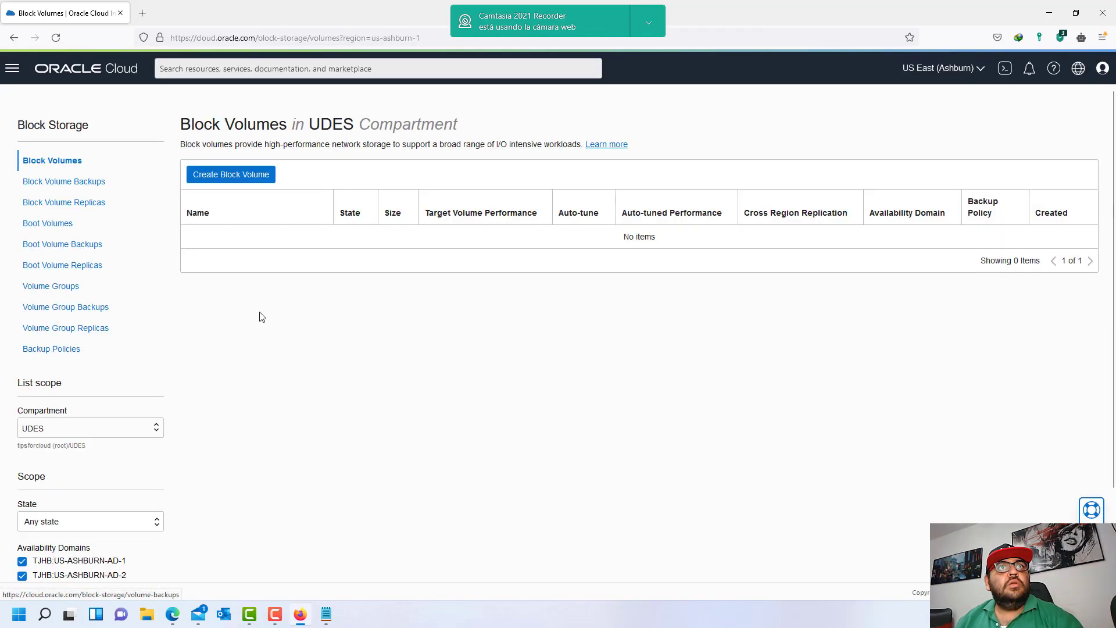
left_click(64, 181)
left_click(68, 203)
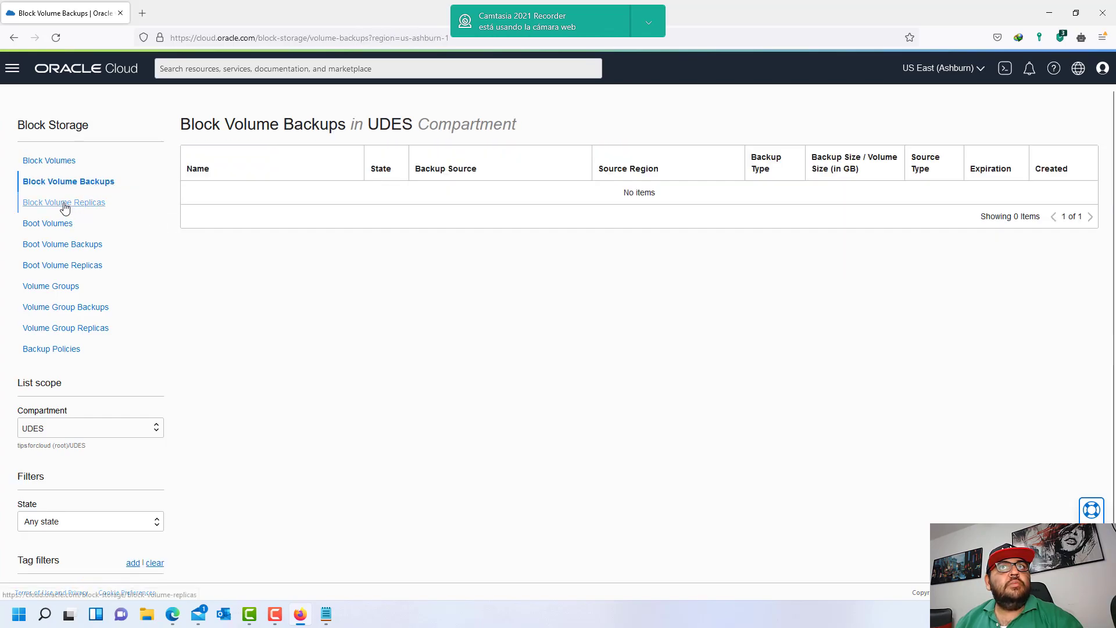
left_click(53, 224)
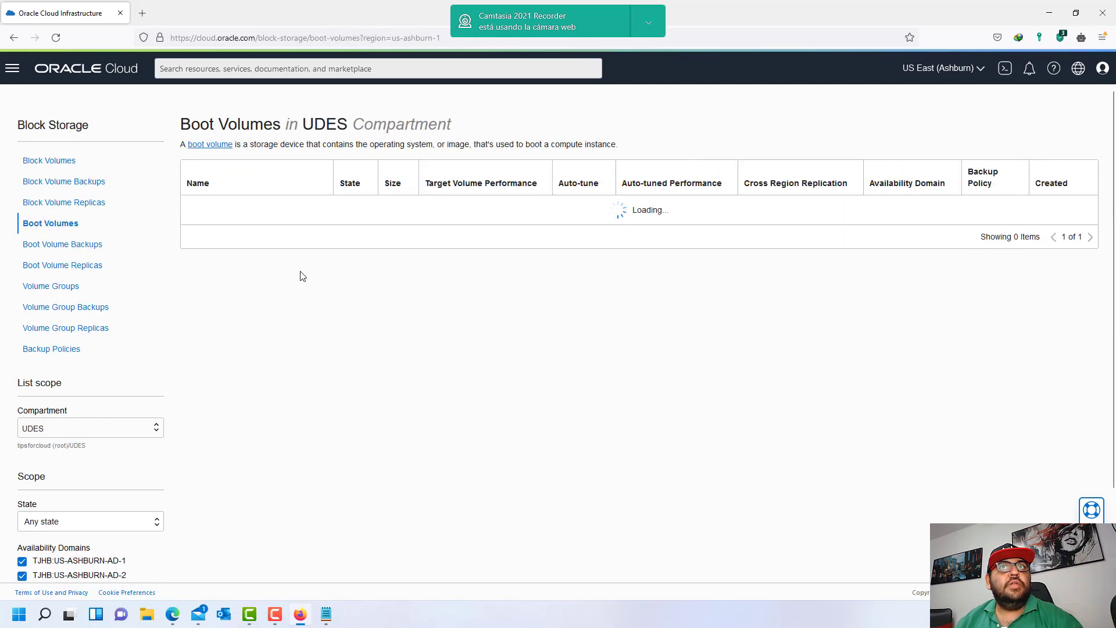
left_click_drag(827, 209, 1014, 207)
- Review the boot volume's Metrics, Attached Instances, Backups, Clones and Replicas, then return to Boot Volumes
left_click(267, 208)
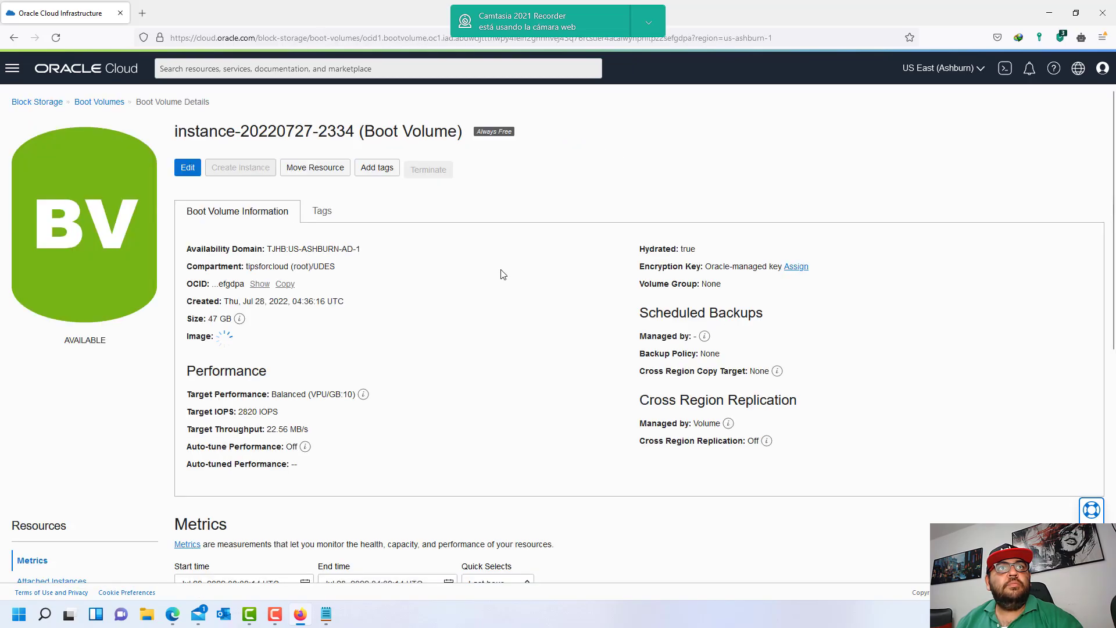
scroll(446, 368, "down", 4)
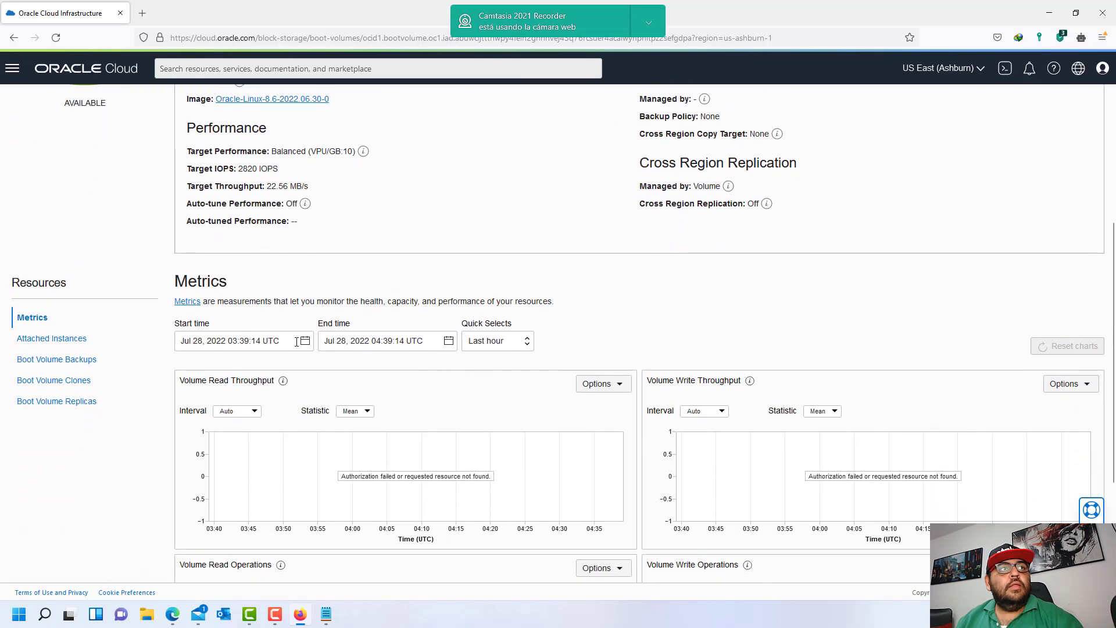
left_click(63, 342)
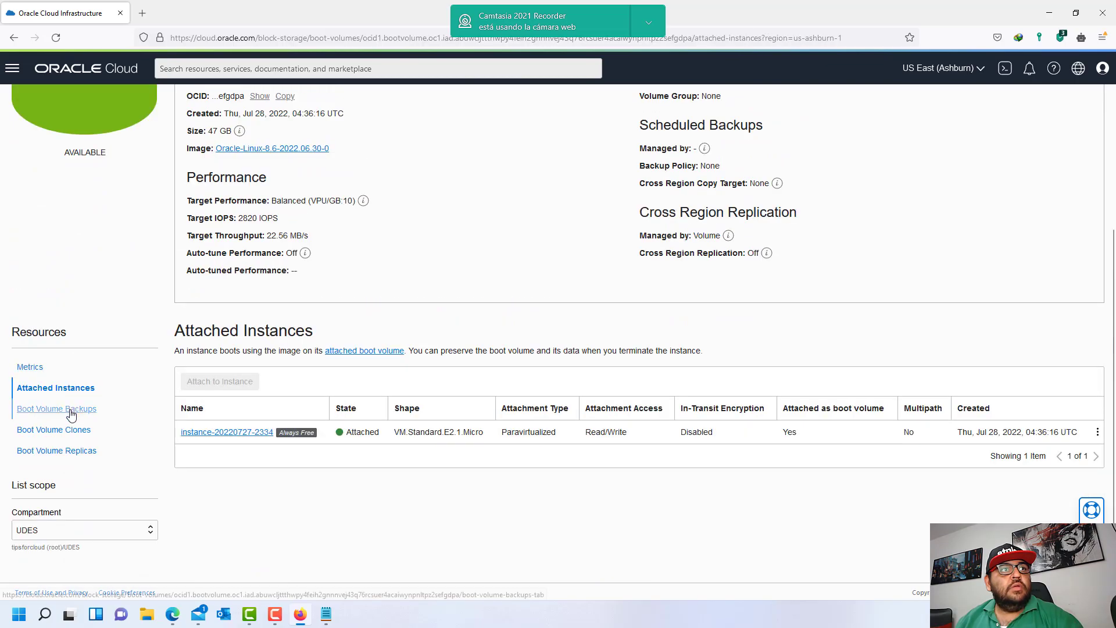
left_click(70, 409)
left_click(80, 438)
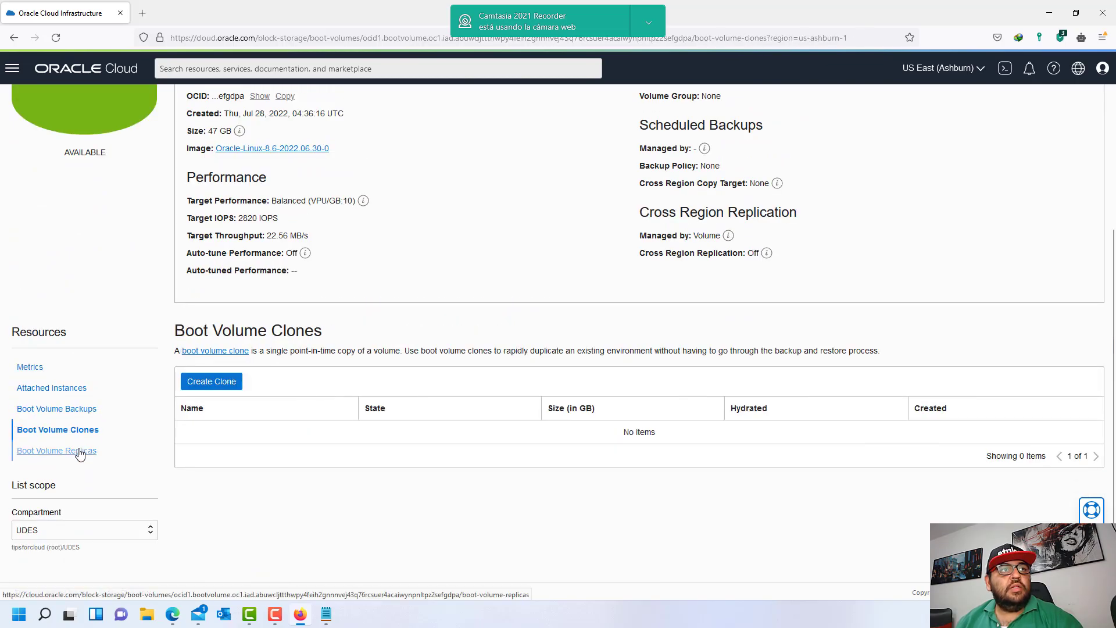
left_click(80, 453)
left_click(92, 523)
left_click(73, 503)
left_click(65, 484)
left_click(27, 460)
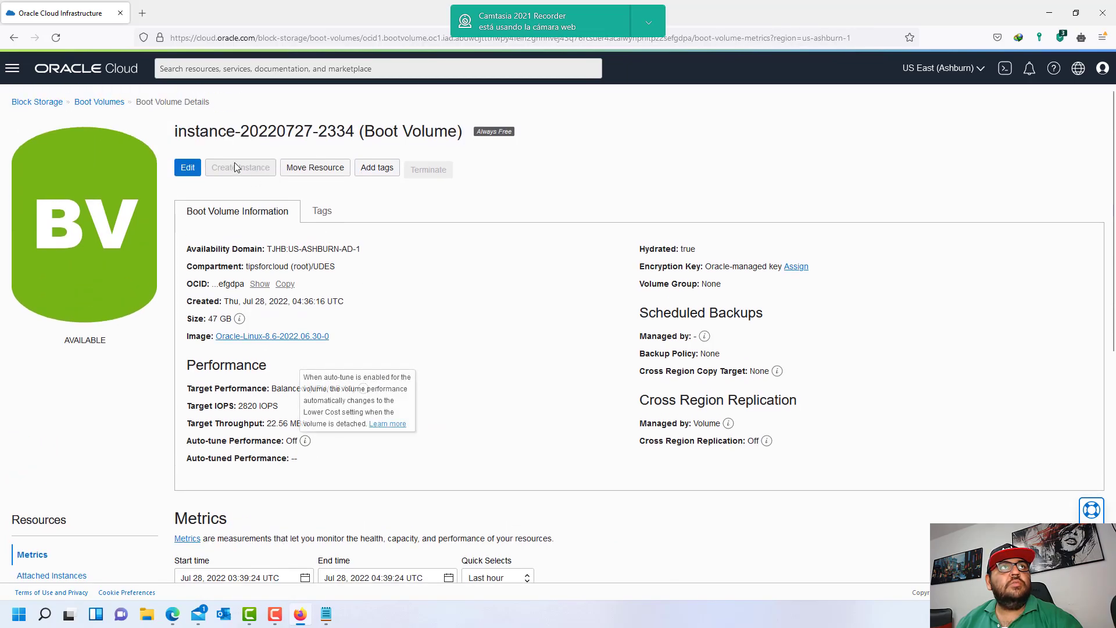
left_click(110, 103)
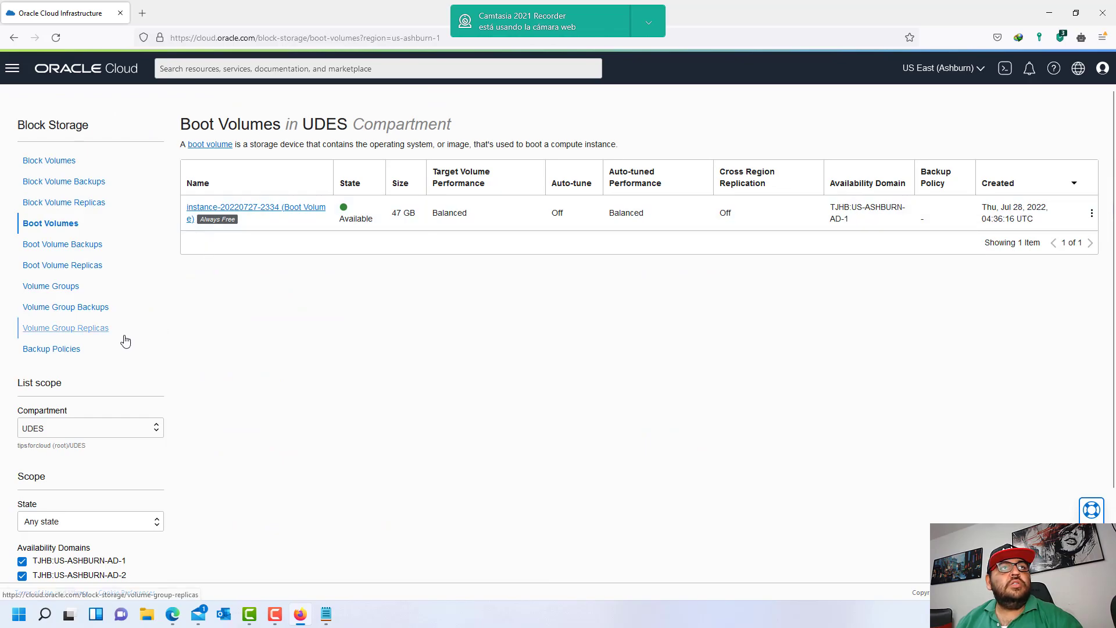
- Check the volume-family statement in the Notepad policy notes
left_click(326, 614)
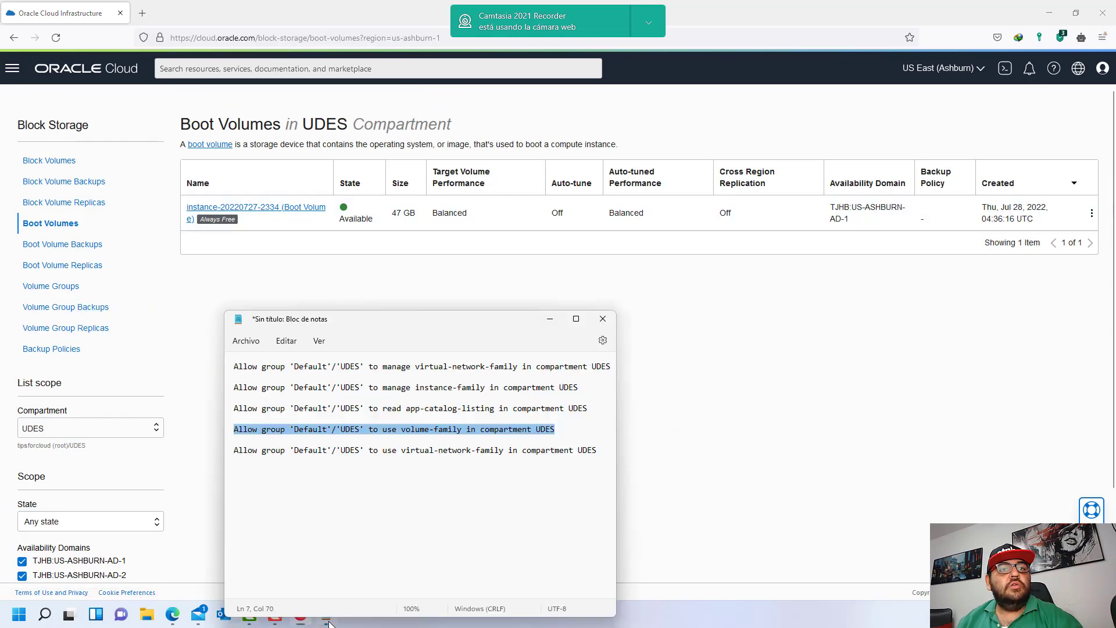
mouse_move(401, 429)
left_mouse_down()
mouse_move(470, 429)
mouse_move(403, 433)
left_mouse_up()
left_click(462, 430)
left_click(420, 446)
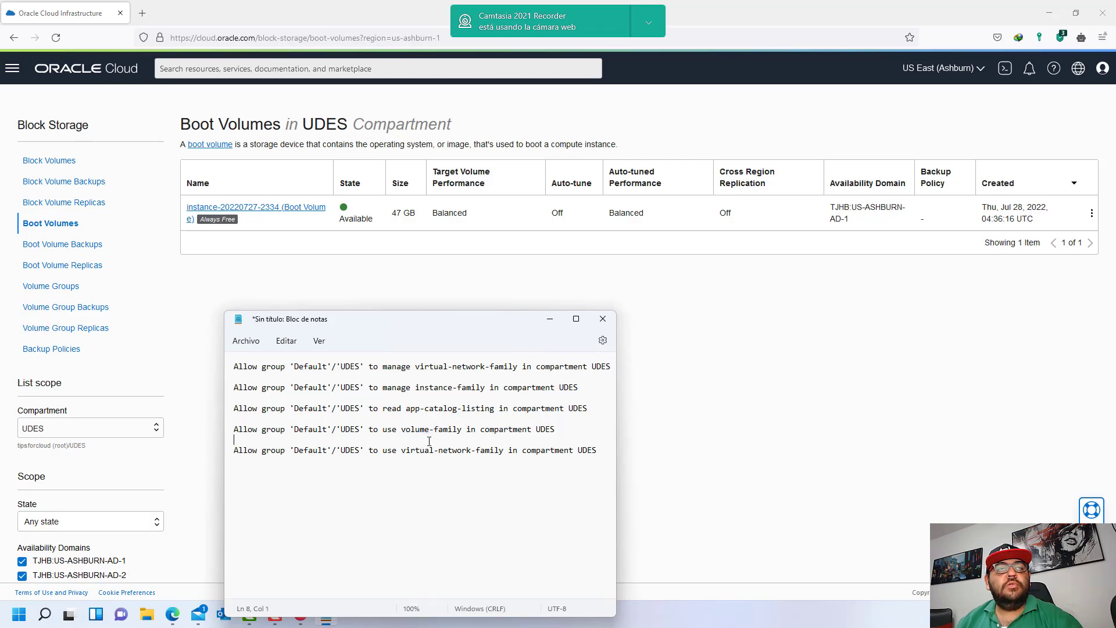
- Open the Storage Buckets page for UDES, which shows a no-authorization error
left_click(12, 68)
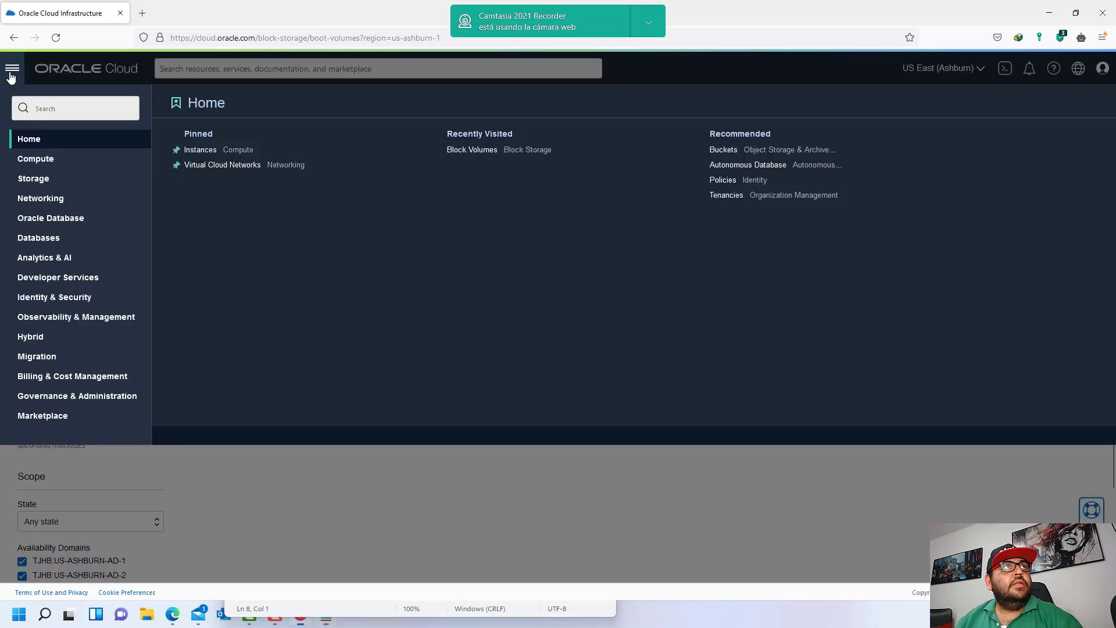
left_click(41, 179)
left_click(393, 207)
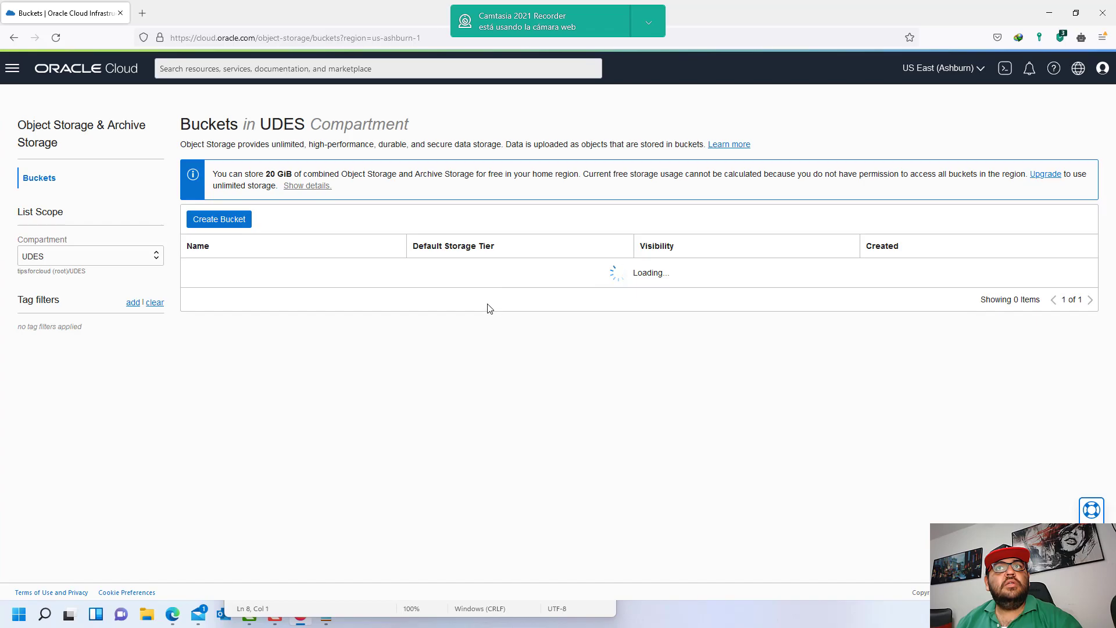
mouse_move(832, 300)
left_mouse_down()
mouse_move(868, 300)
mouse_move(839, 298)
mouse_move(852, 298)
left_mouse_up()
left_click(874, 303)
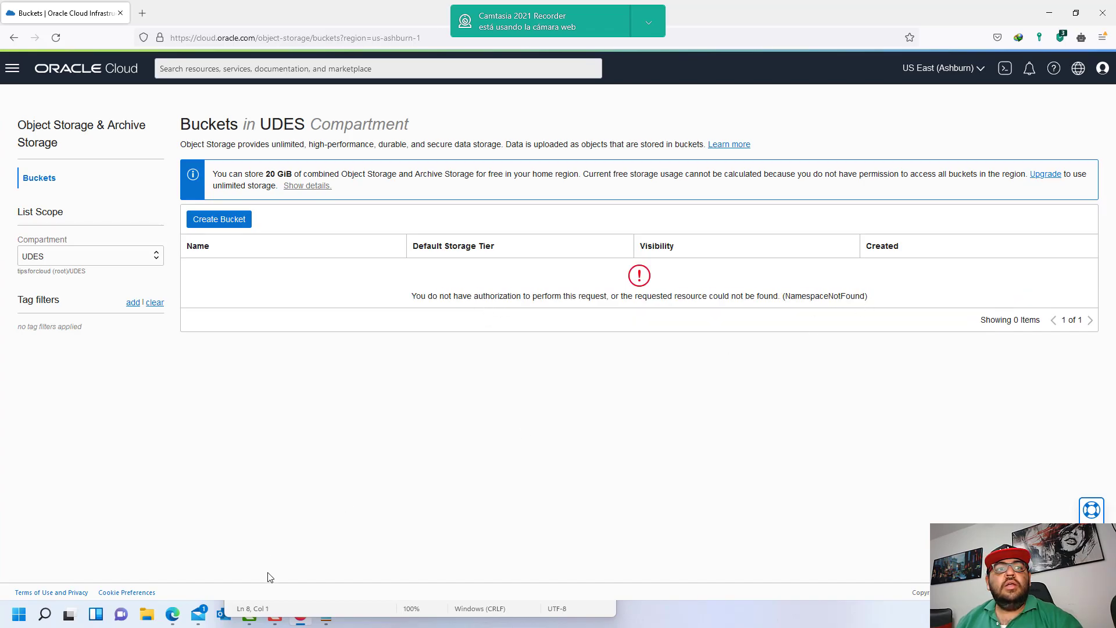
- Re-read the volume-family and app-catalog-listing statements in the Notepad notes
left_click(433, 608)
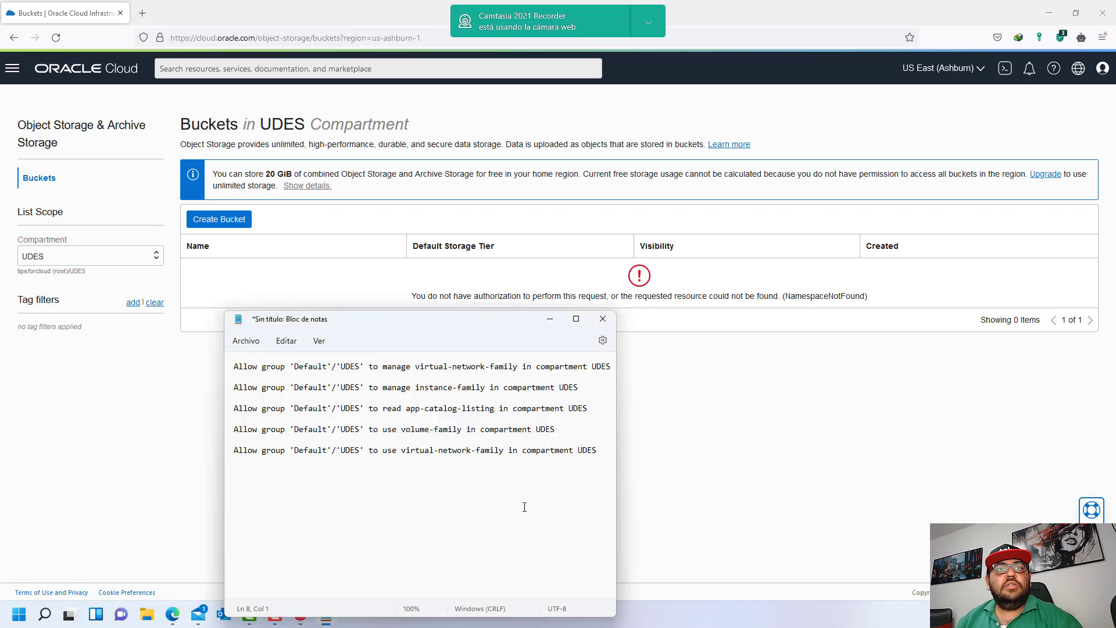
left_click_drag(368, 433, 472, 431)
left_click(472, 432)
left_click_drag(403, 431, 461, 429)
left_click(476, 450)
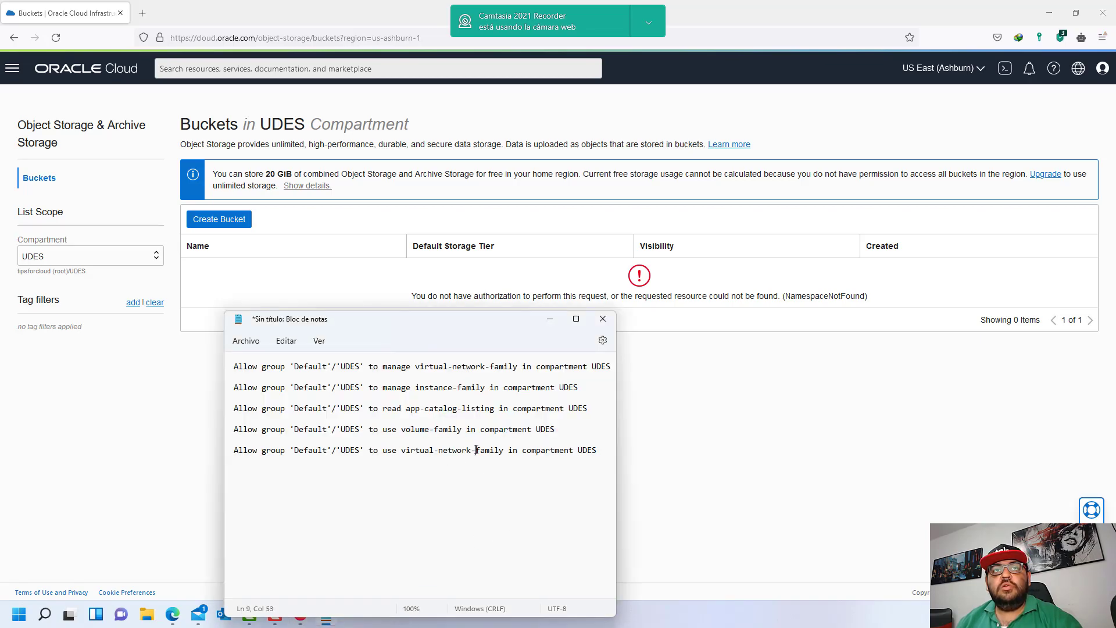
left_click_drag(407, 411, 497, 403)
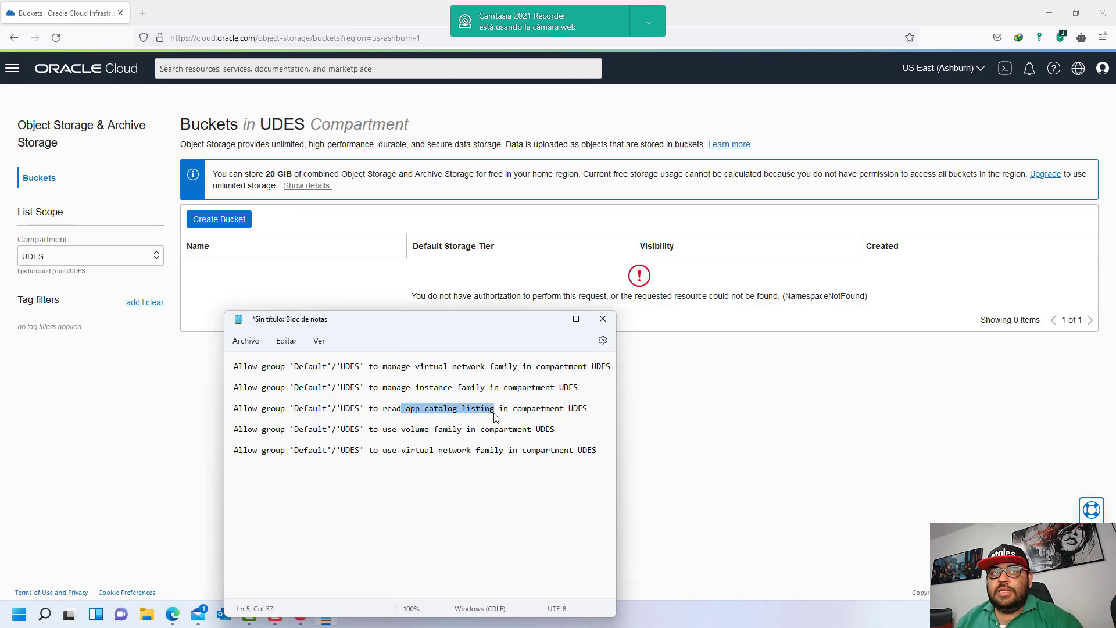
left_click(491, 413)
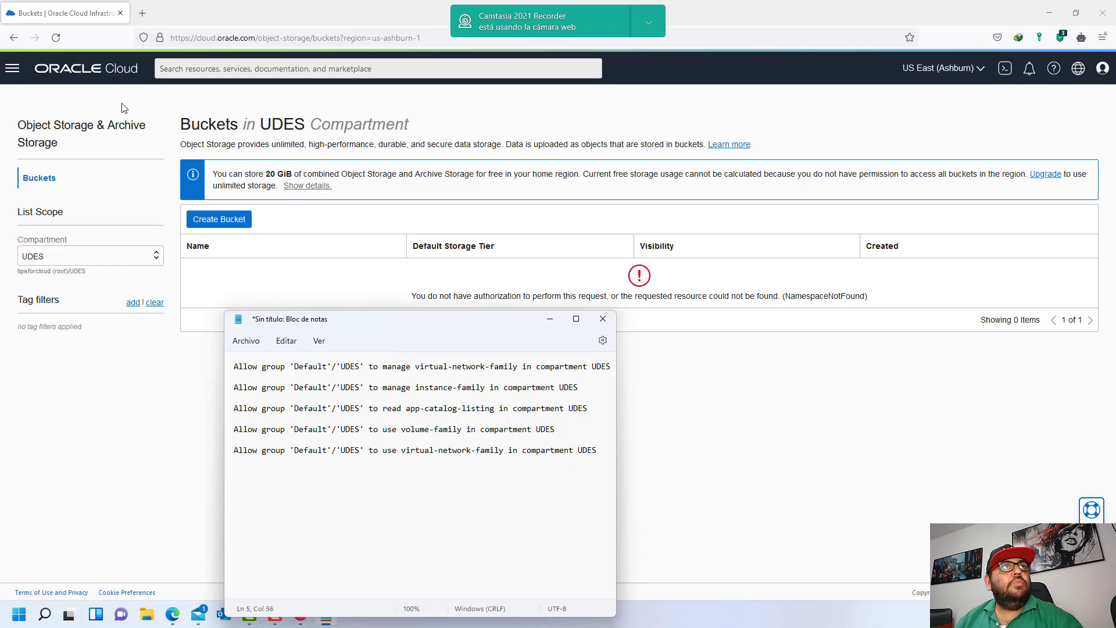
- Browse the Marketplace's All Applications page
left_click(13, 68)
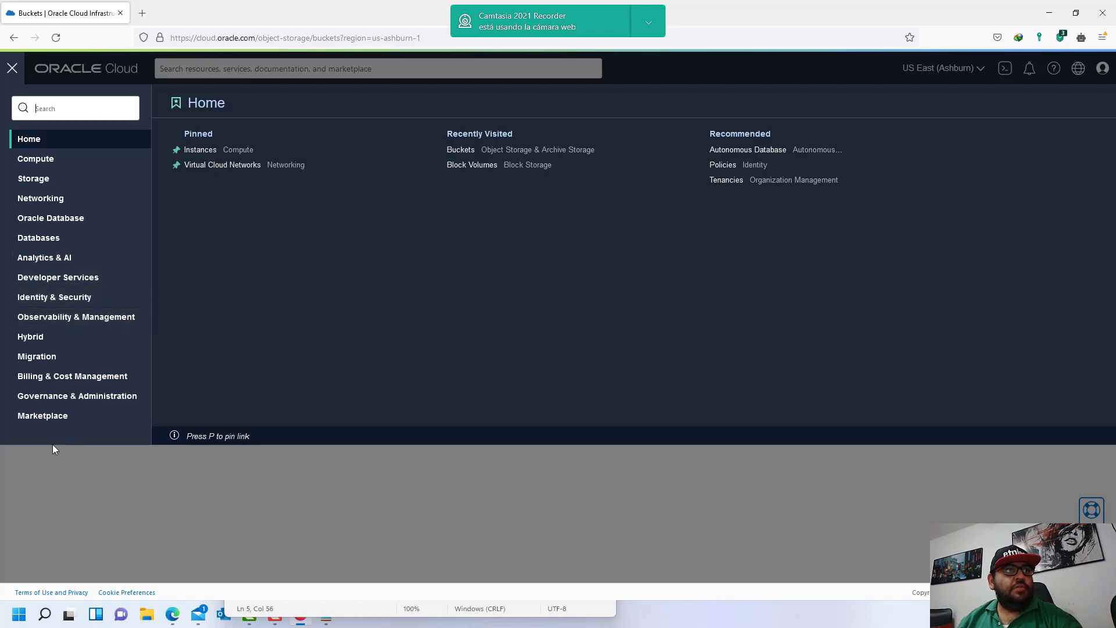
left_click(43, 415)
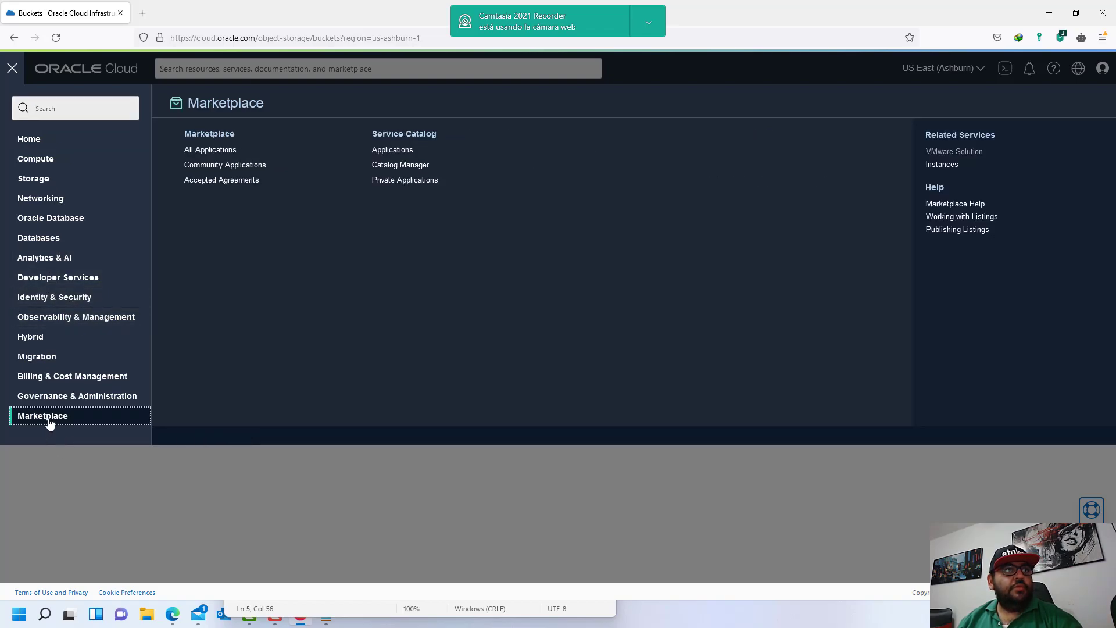
left_click(225, 154)
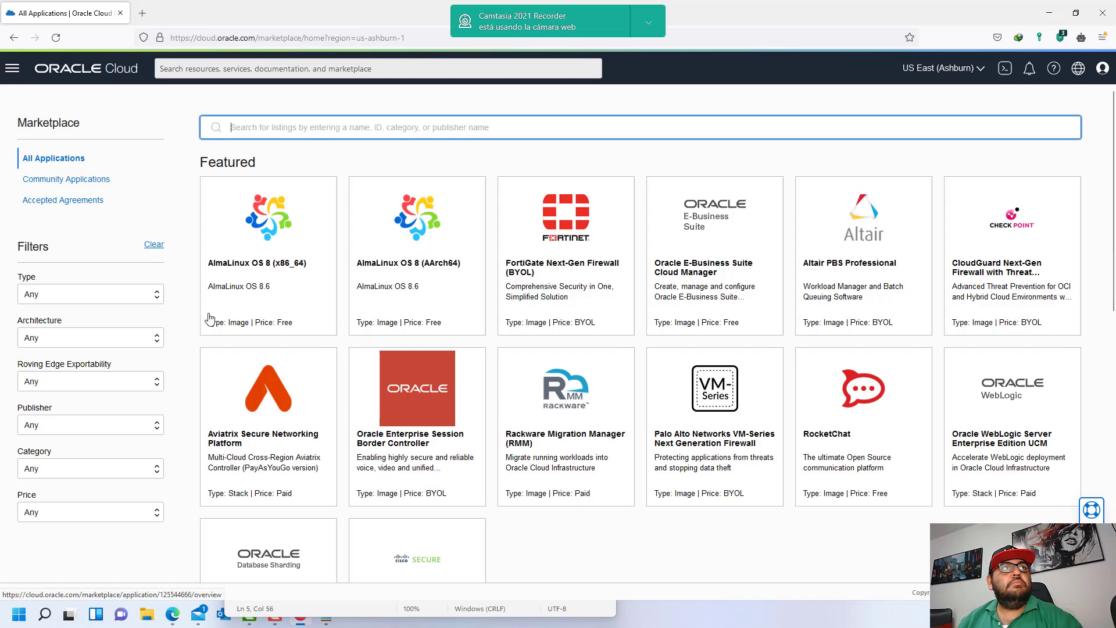
- Open Marketplace Service Catalog Applications, which lists no matching applications
left_click(13, 68)
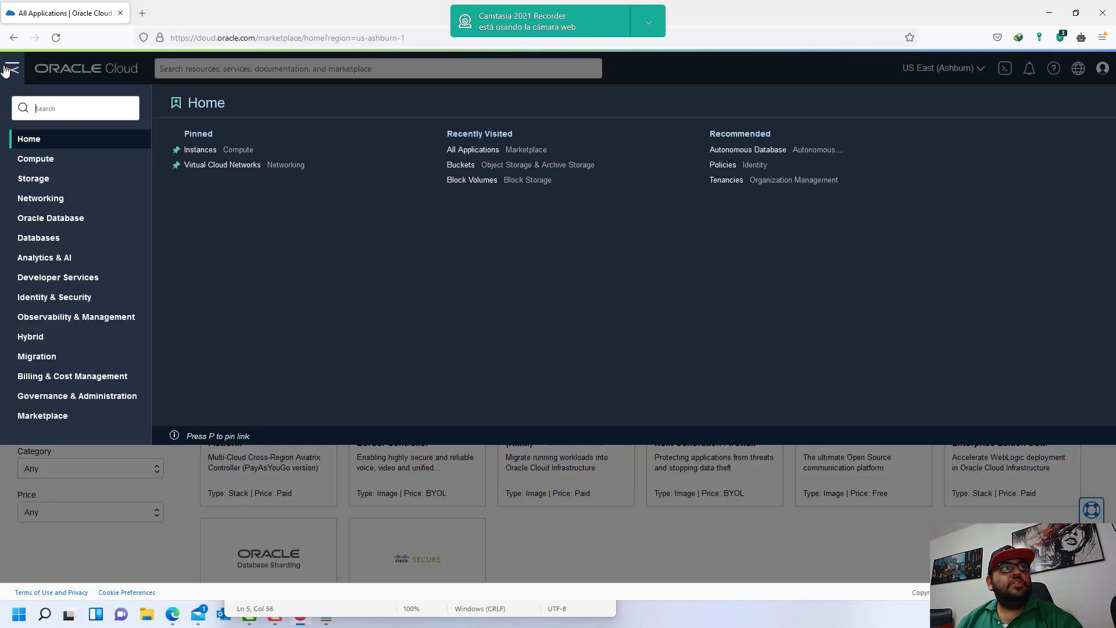
left_click(73, 416)
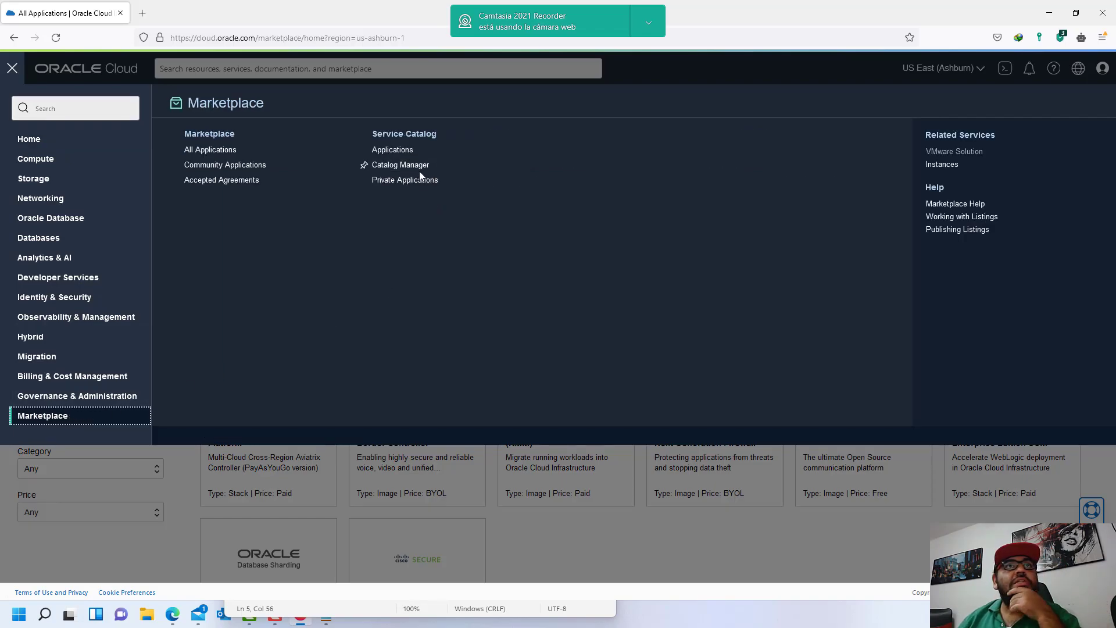
left_click(399, 150)
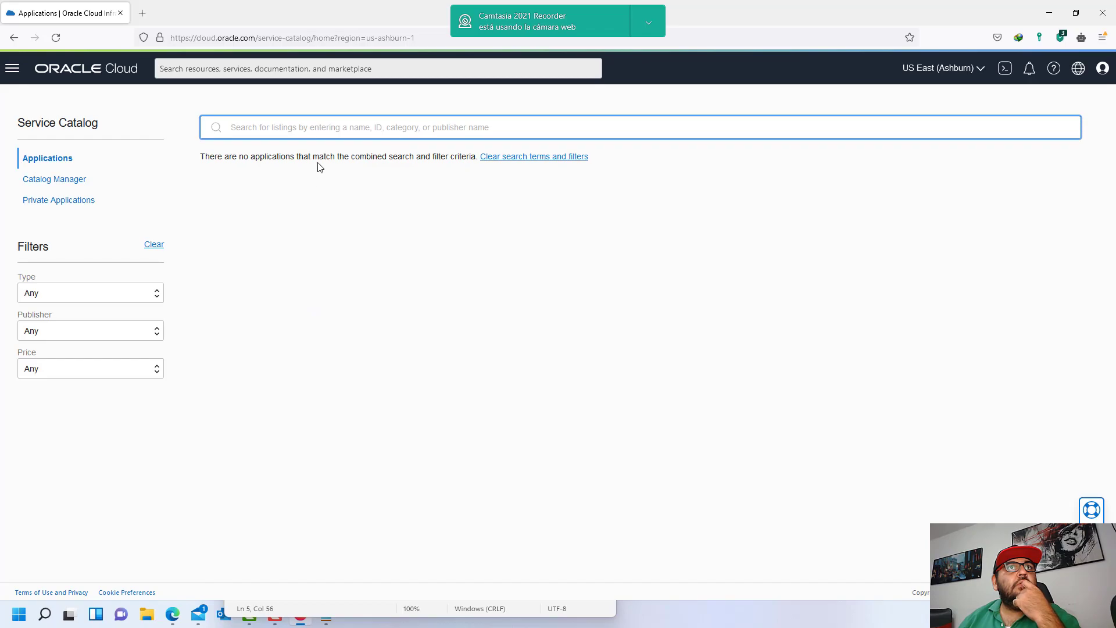
- Select the whole 'read app-catalog-listing' statement in Notepad, move the window aside, and return to the console
left_click(382, 608)
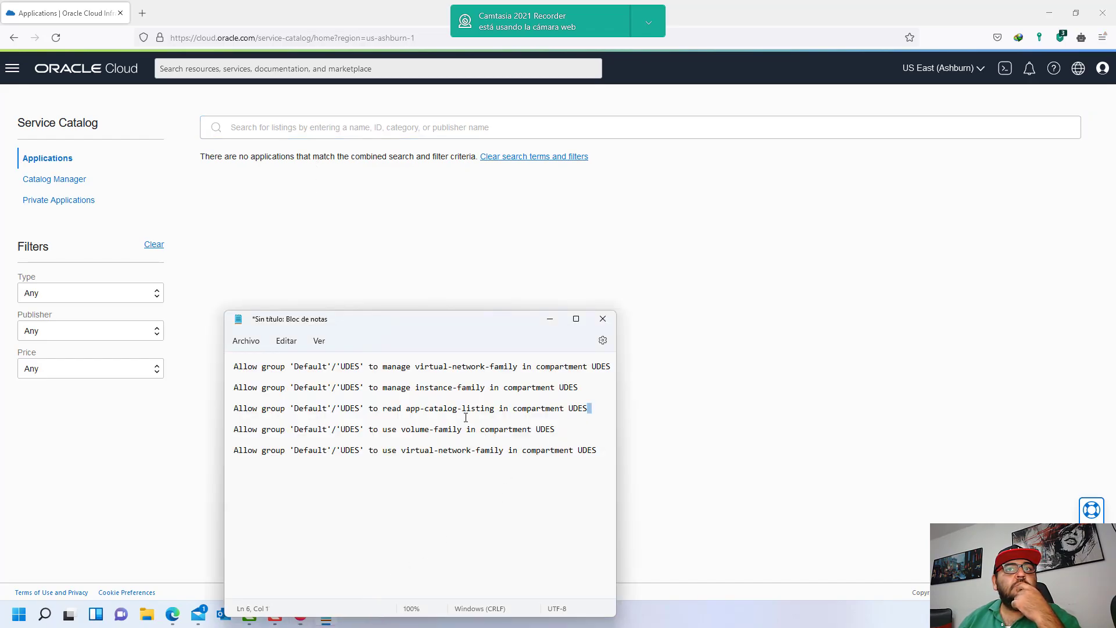
triple_click(596, 408)
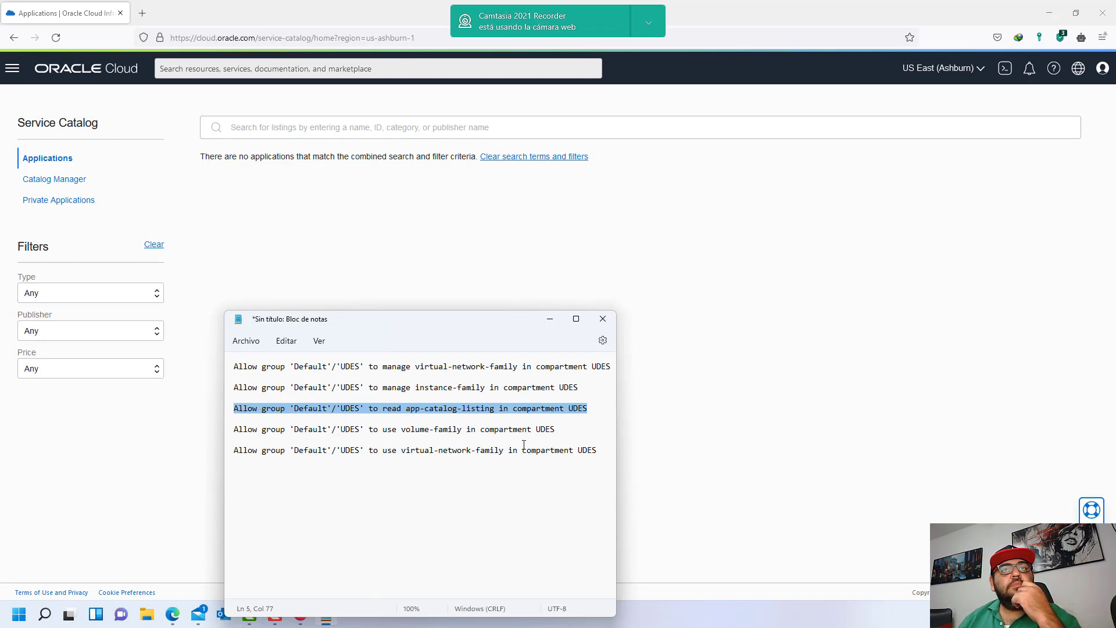
left_click_drag(349, 326, 463, 238)
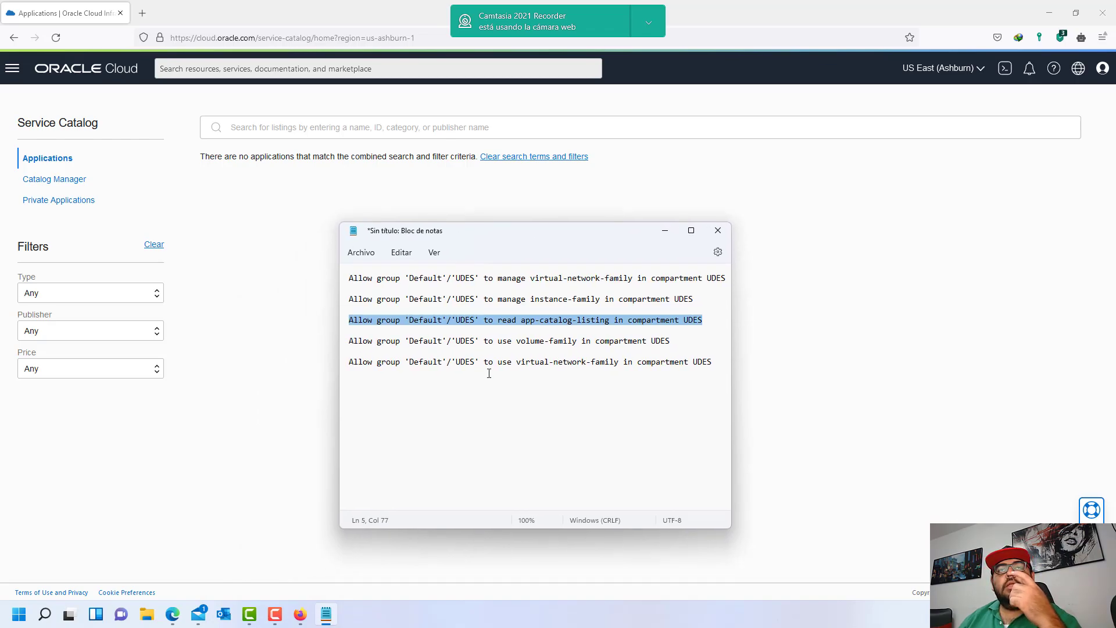
left_click(306, 615)
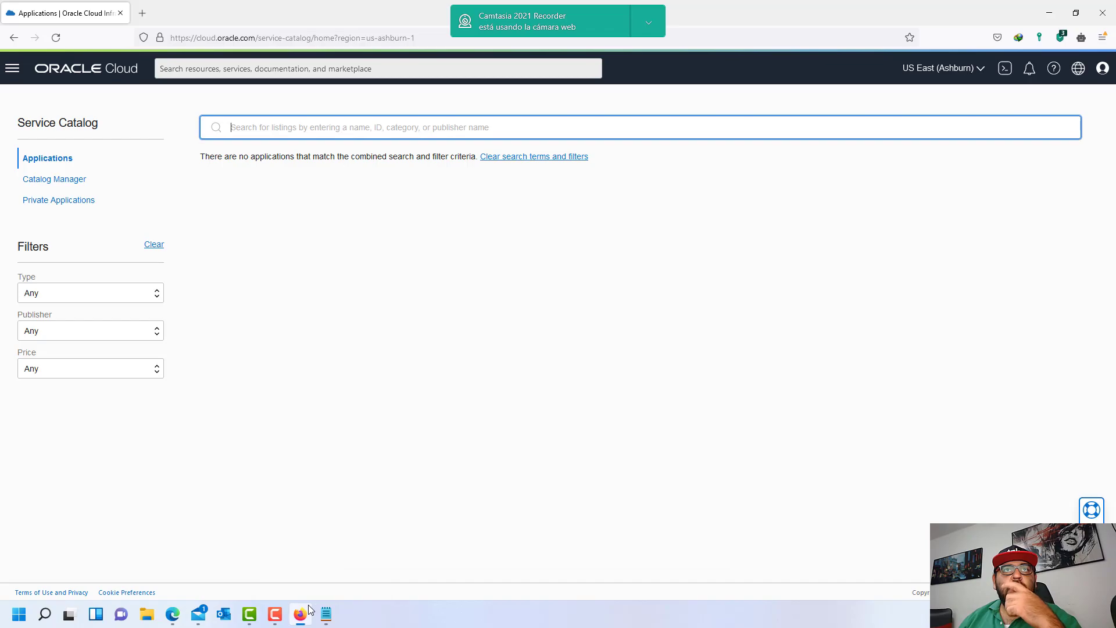
left_click(174, 617)
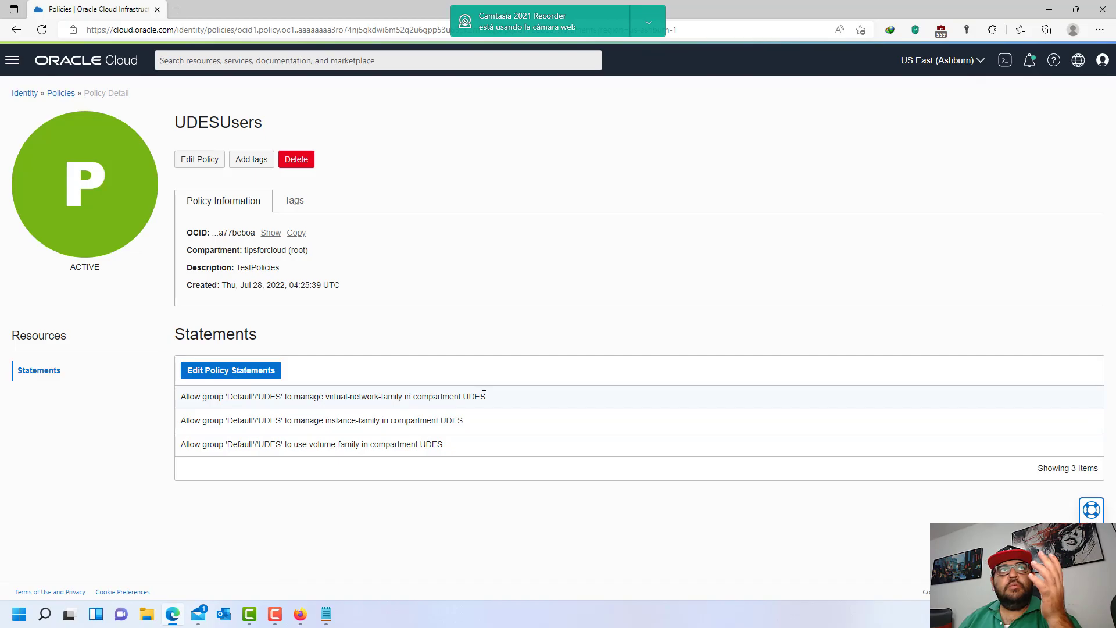
- Look through the Default domain's groups, then open the UDESUsers policy from Policies
left_click_drag(219, 131, 295, 131)
left_click(366, 133)
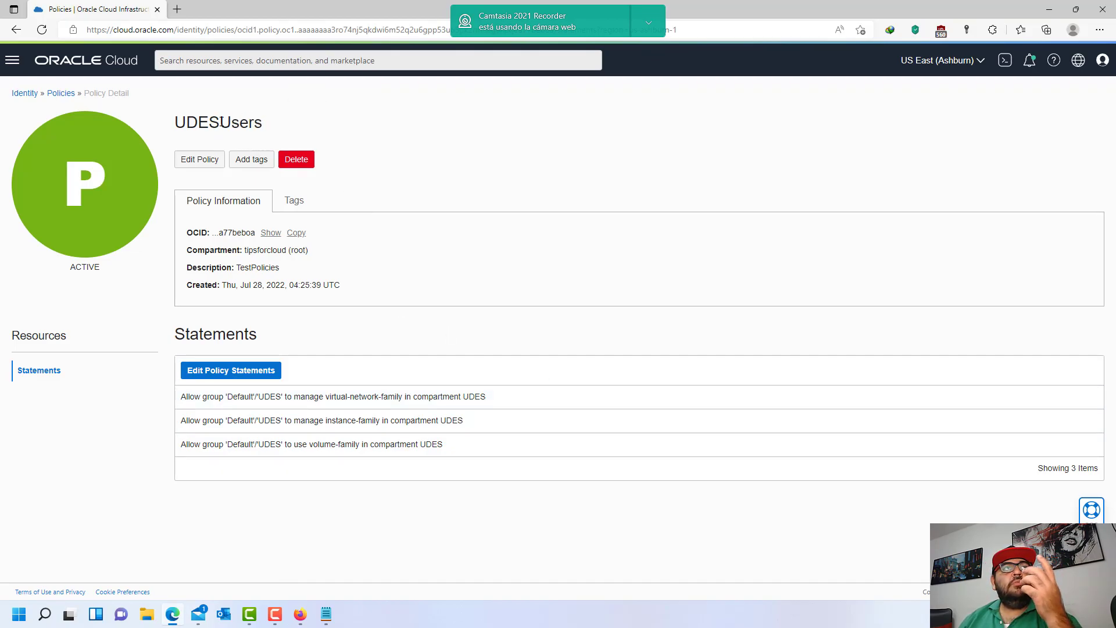
left_click(61, 94)
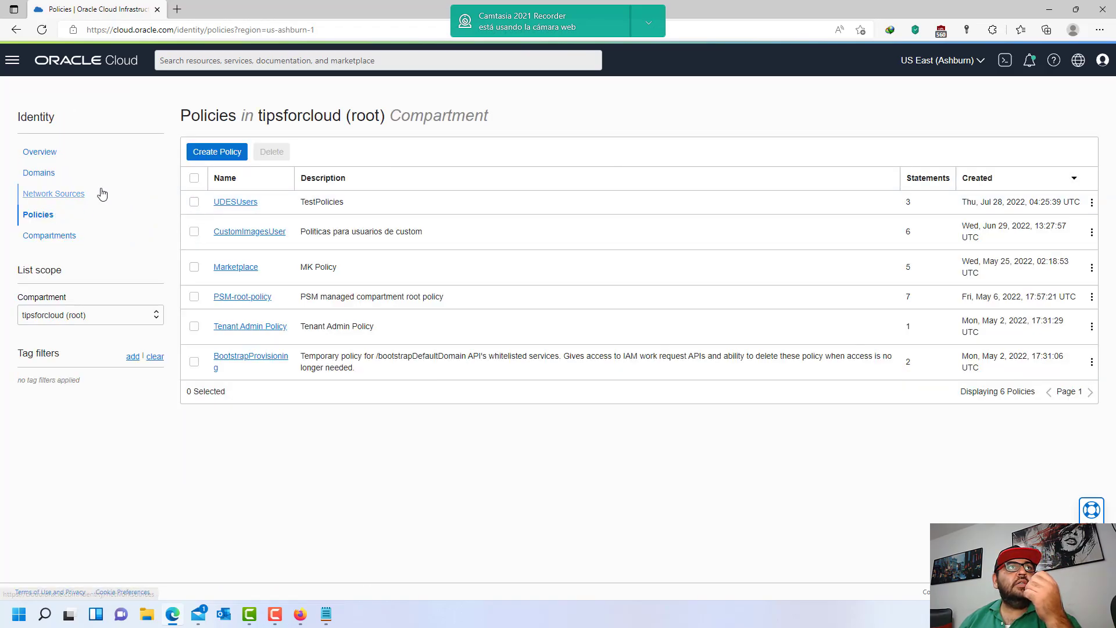
left_click(50, 179)
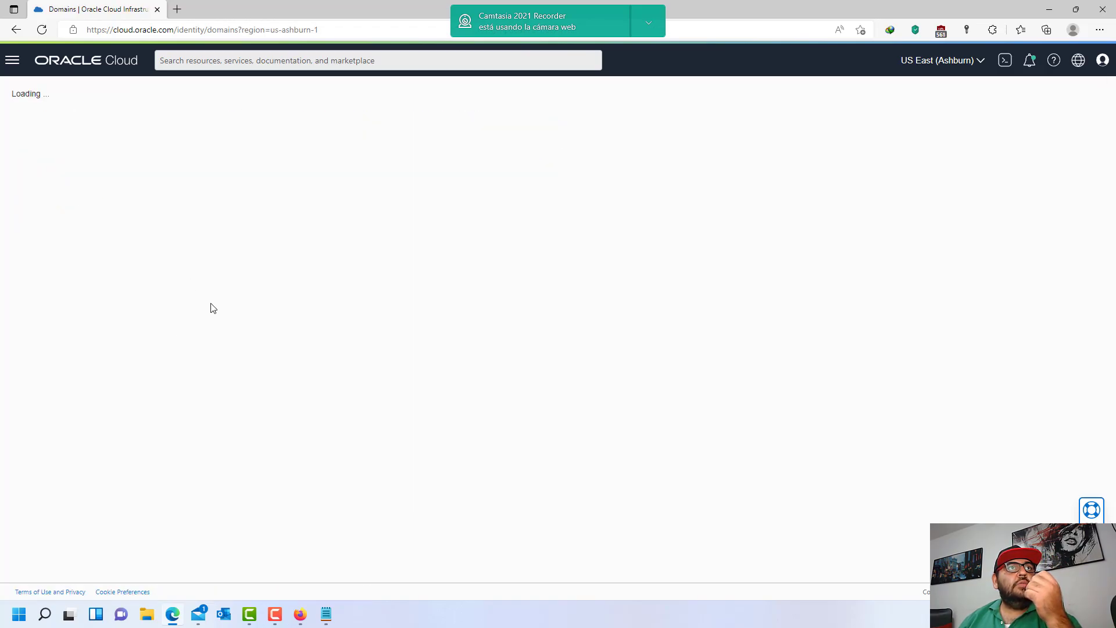
left_click(198, 233)
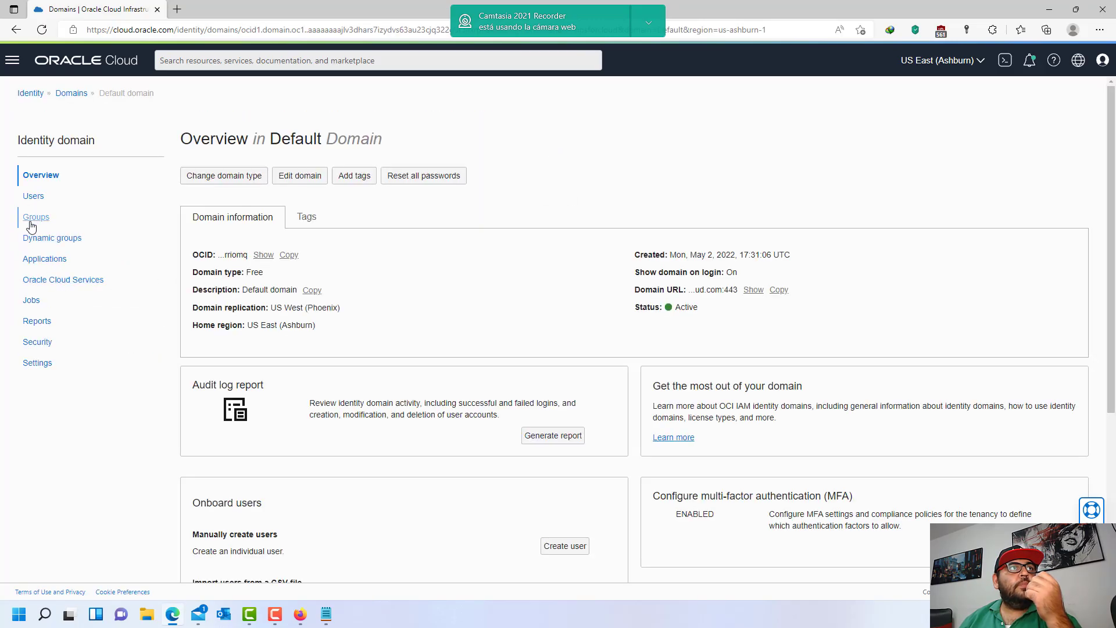
left_click(30, 219)
left_click_drag(243, 265, 210, 262)
left_click(284, 279)
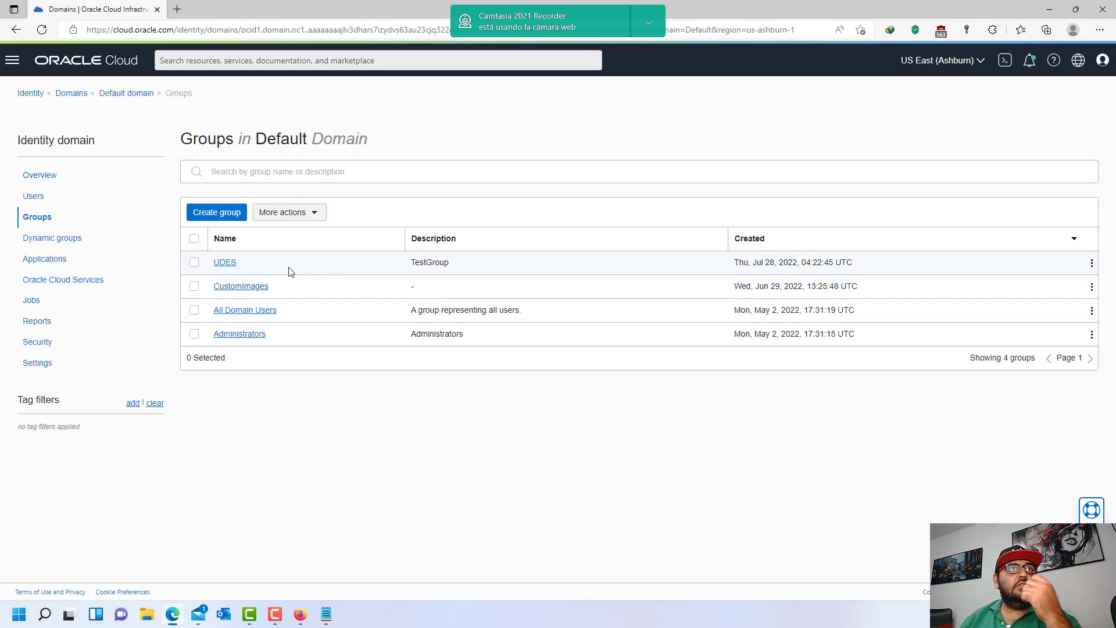
left_click(28, 96)
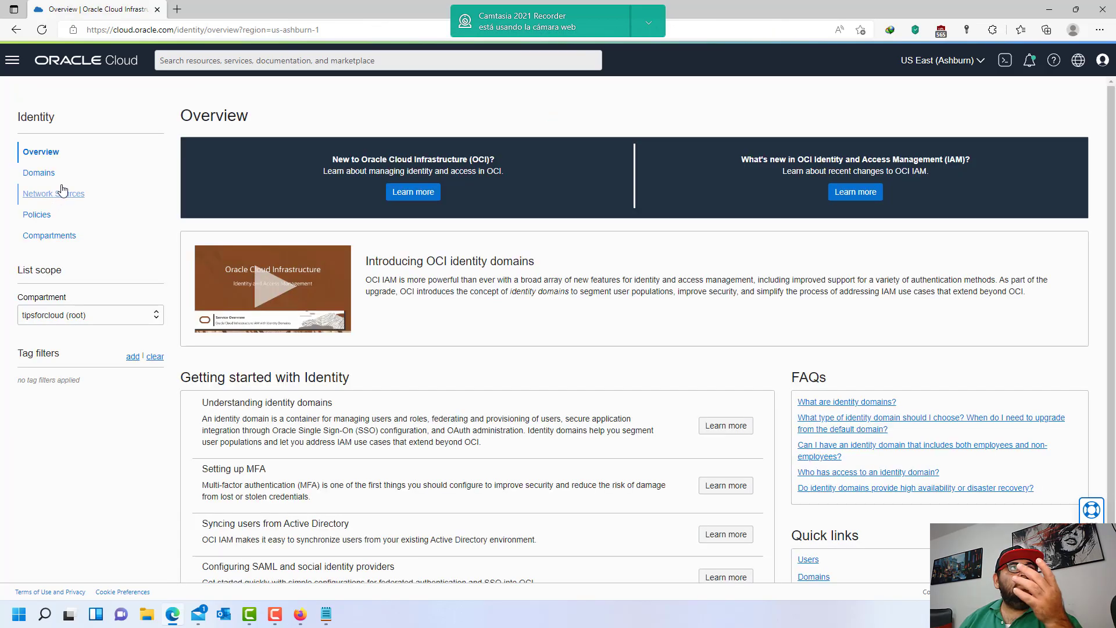
left_click(38, 217)
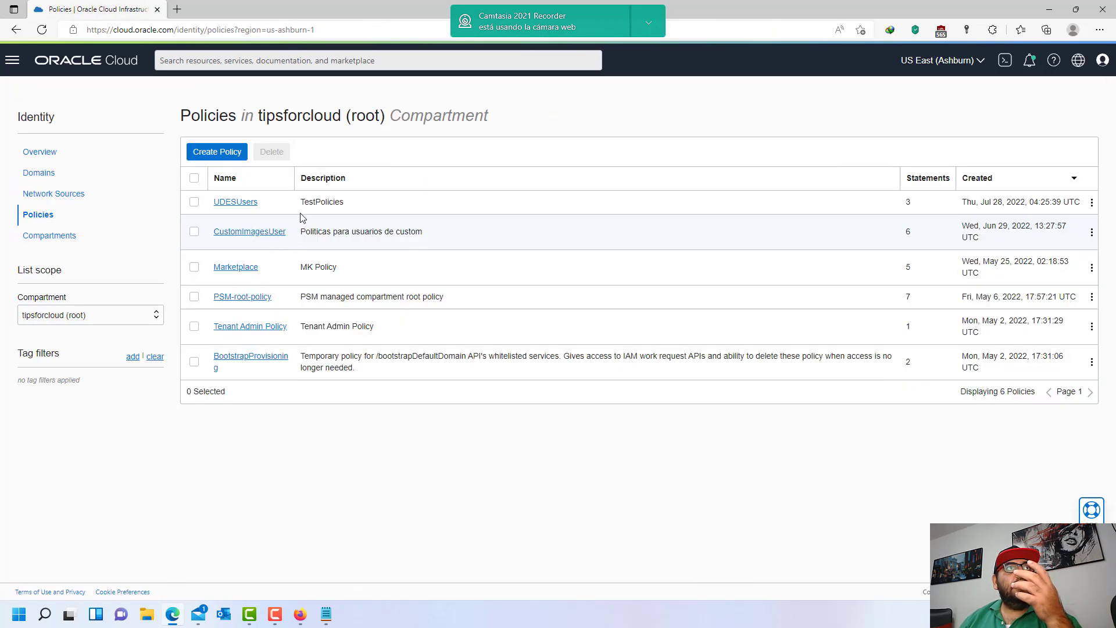
left_click(235, 203)
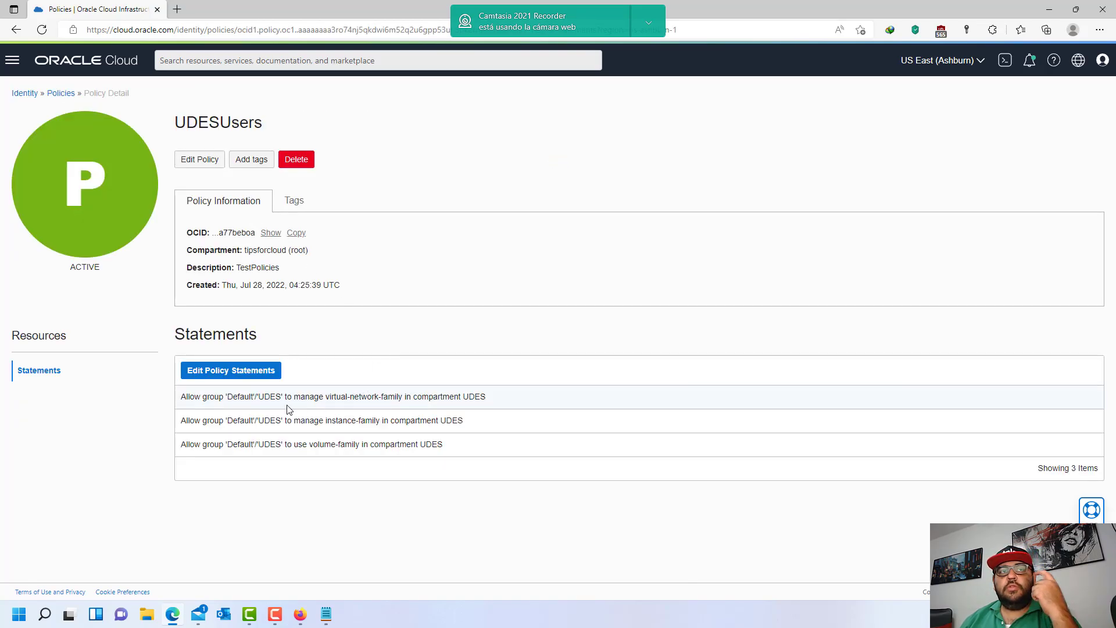
- Review the network-family, instance-family and volume-family statements, then go back to the Service Catalog session
left_click_drag(282, 398, 517, 391)
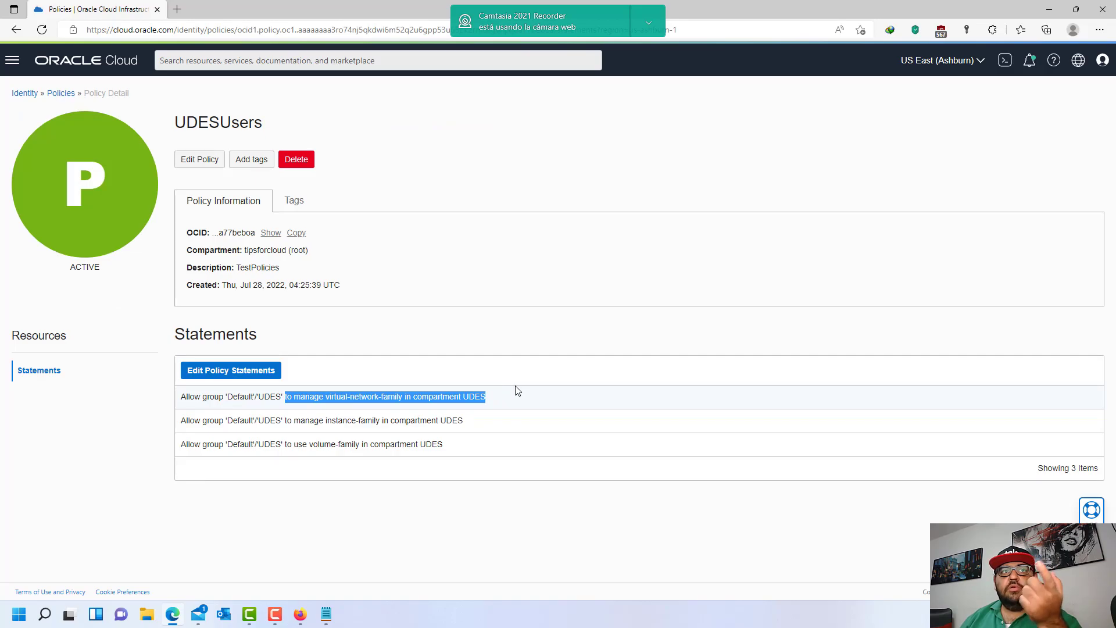
left_click(506, 395)
left_click_drag(341, 396, 530, 398)
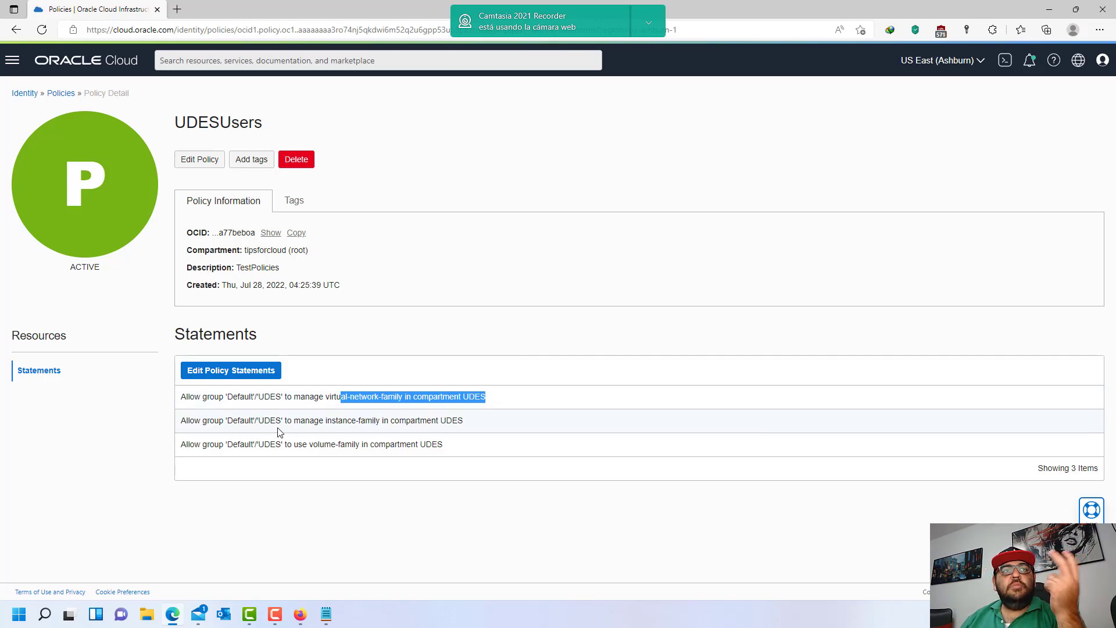
left_click_drag(300, 421, 494, 421)
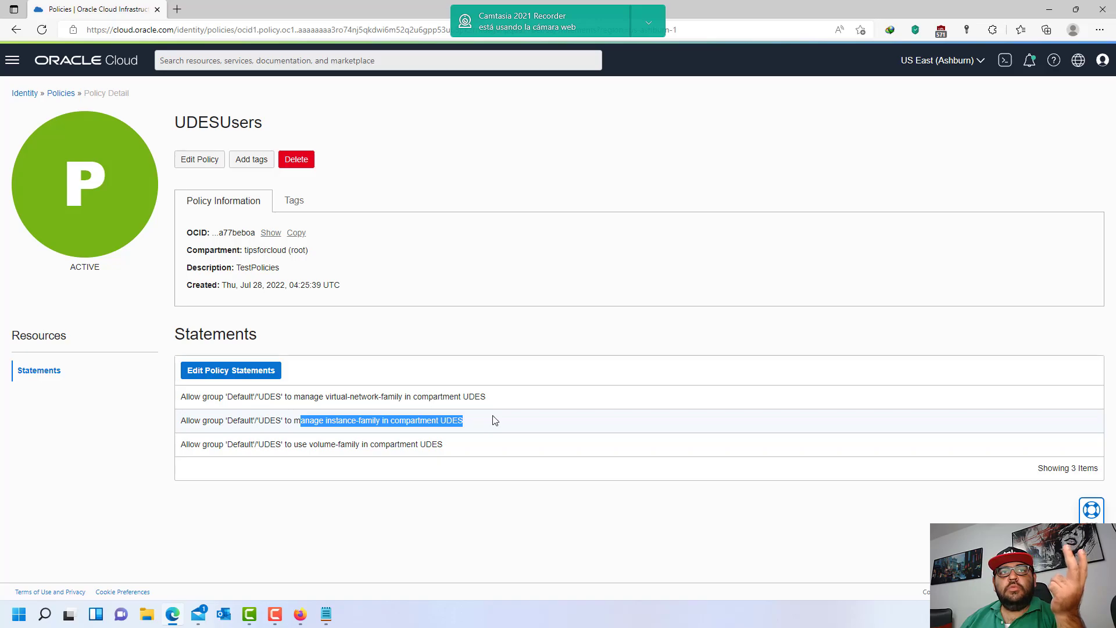
left_click(472, 428)
left_click_drag(319, 421, 495, 423)
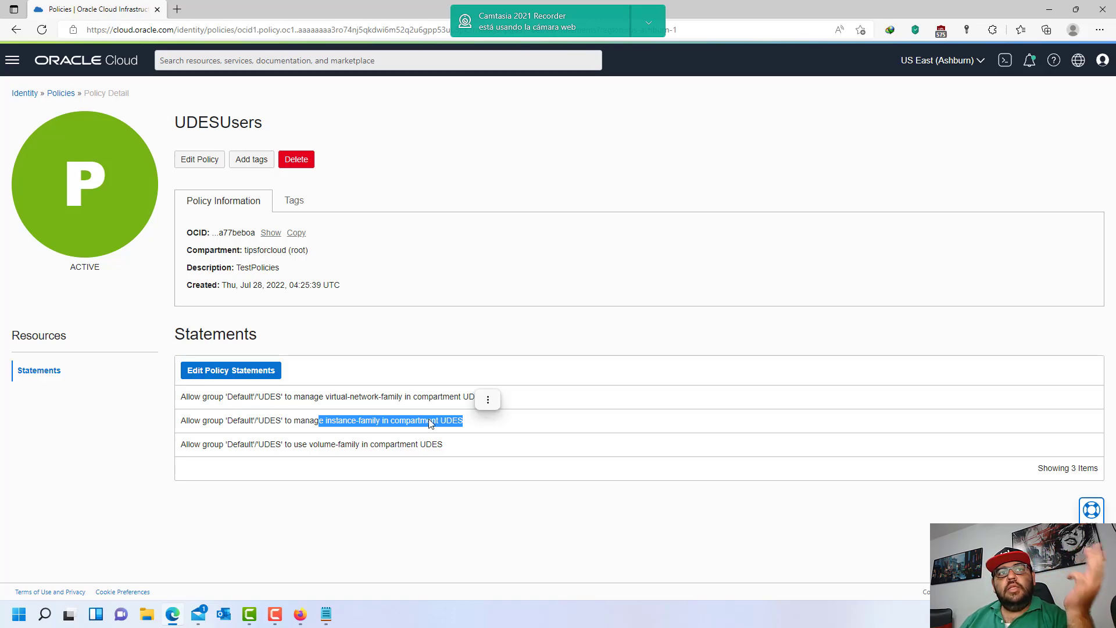
left_click_drag(302, 445, 465, 443)
left_click(467, 436)
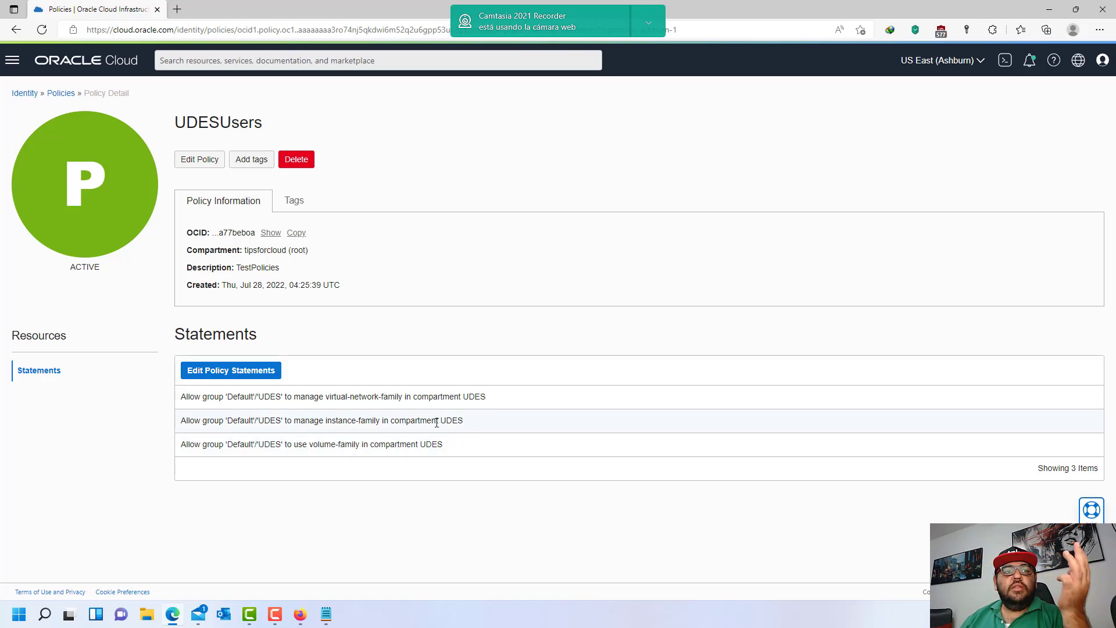
left_click(300, 615)
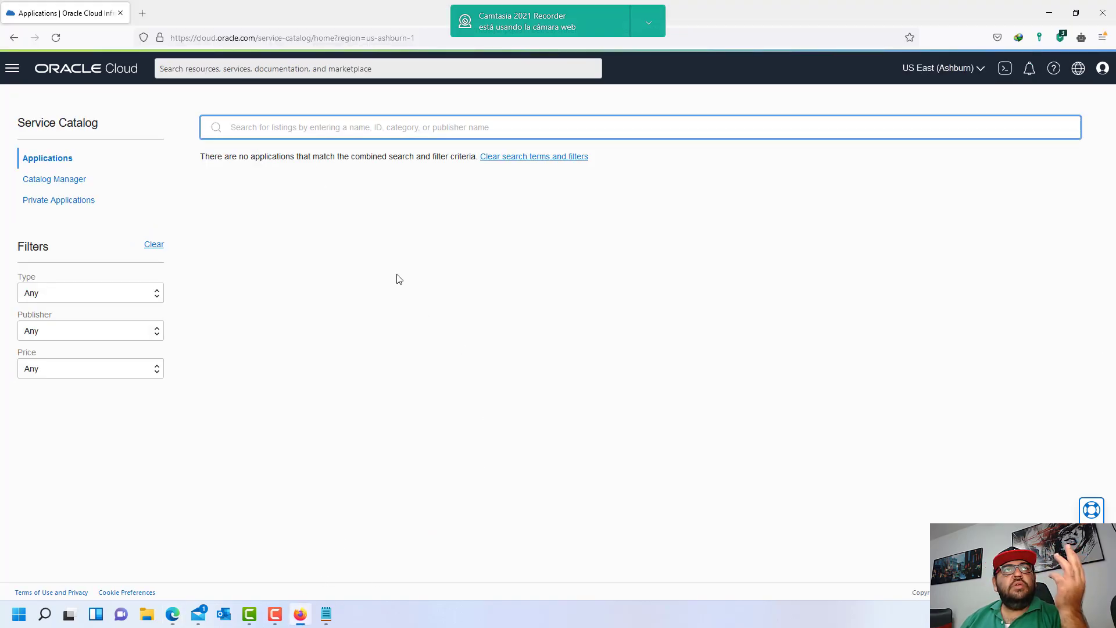
left_click(12, 69)
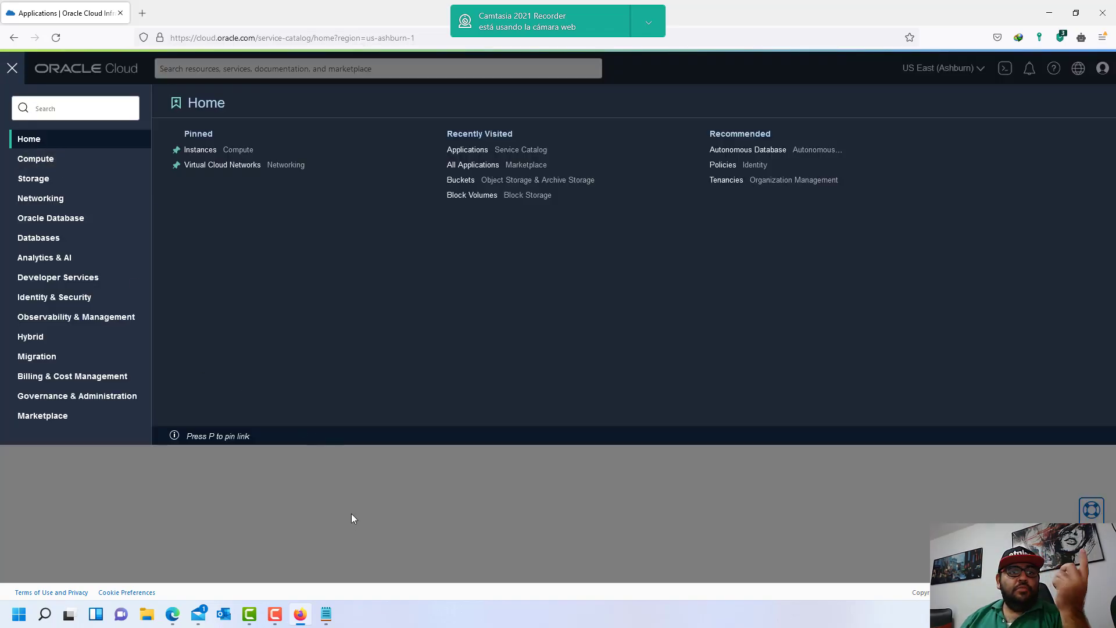
left_click(326, 614)
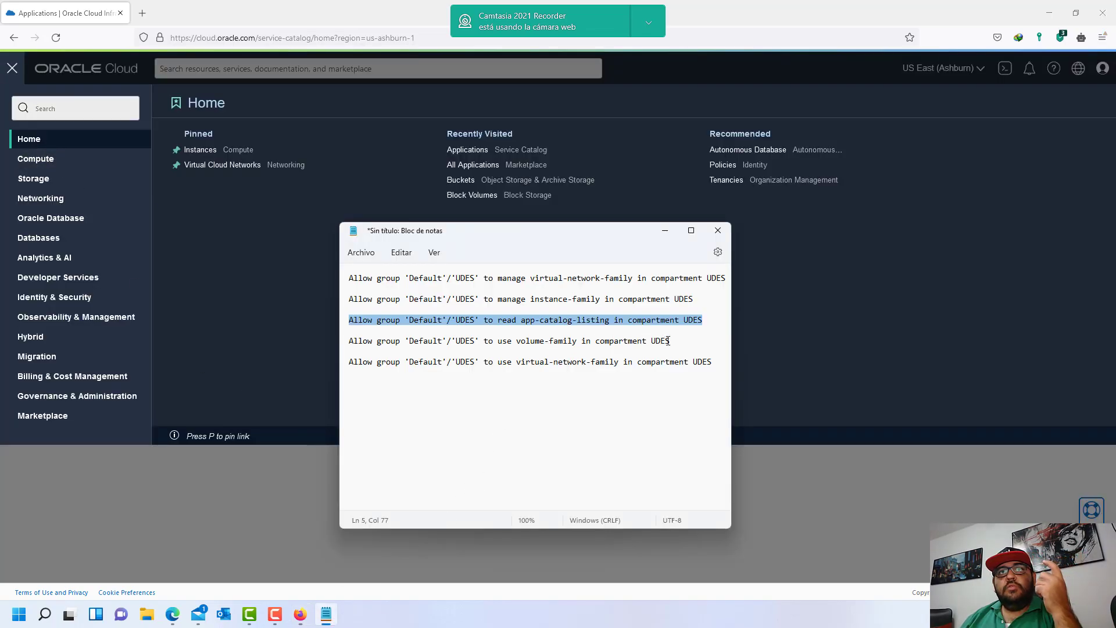
left_click_drag(673, 340, 348, 342)
left_click(590, 362)
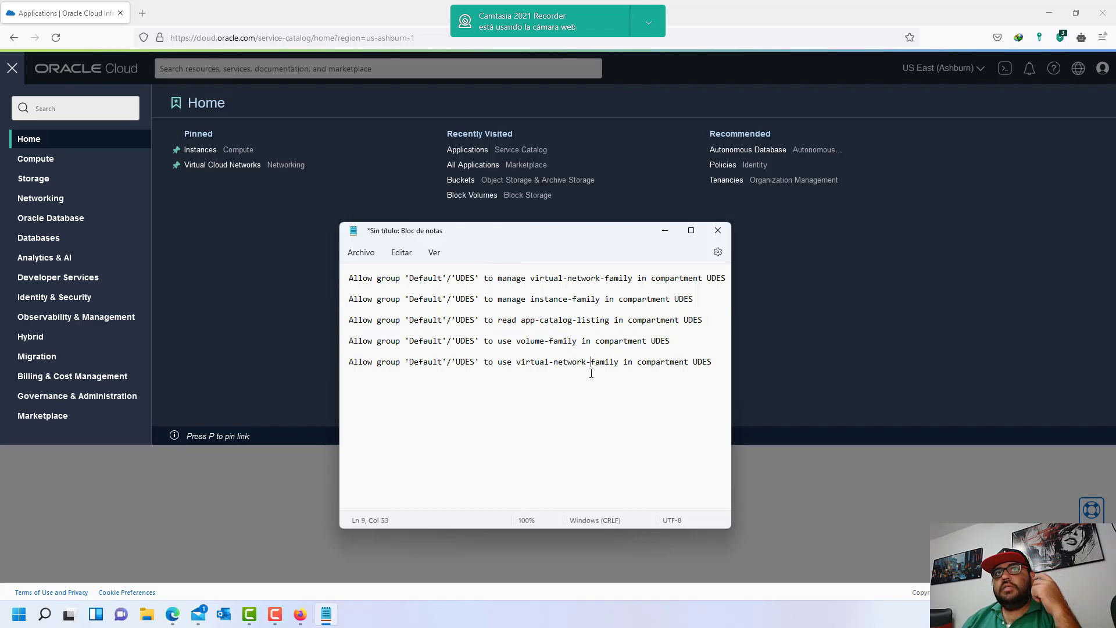
left_click_drag(591, 304, 465, 304)
left_click(492, 304)
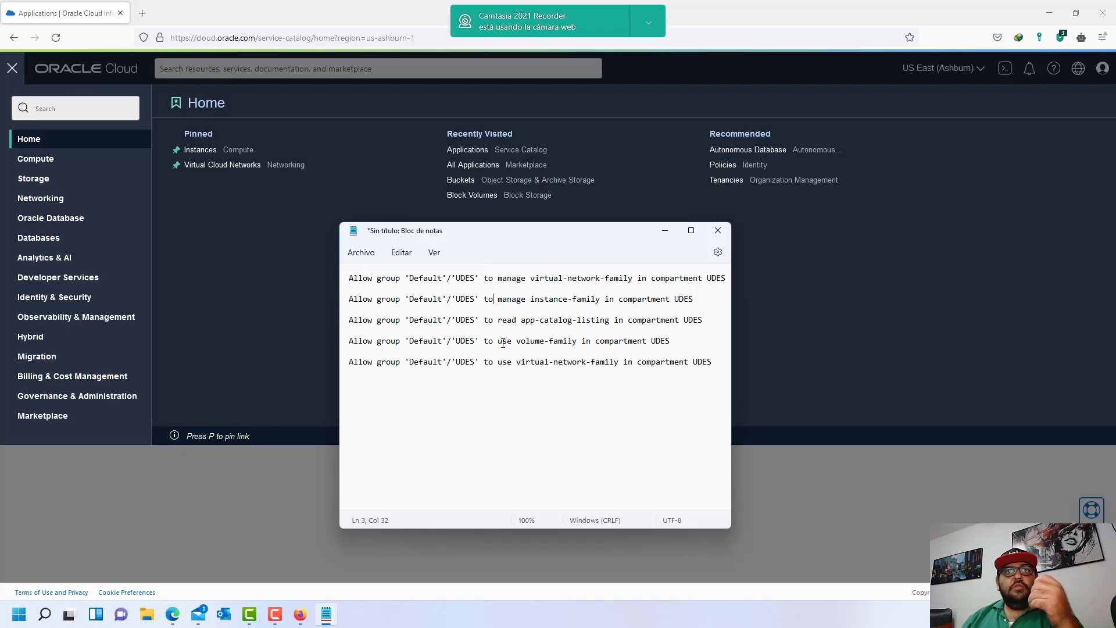
left_click_drag(496, 340, 667, 341)
left_click(668, 341)
left_click(306, 459)
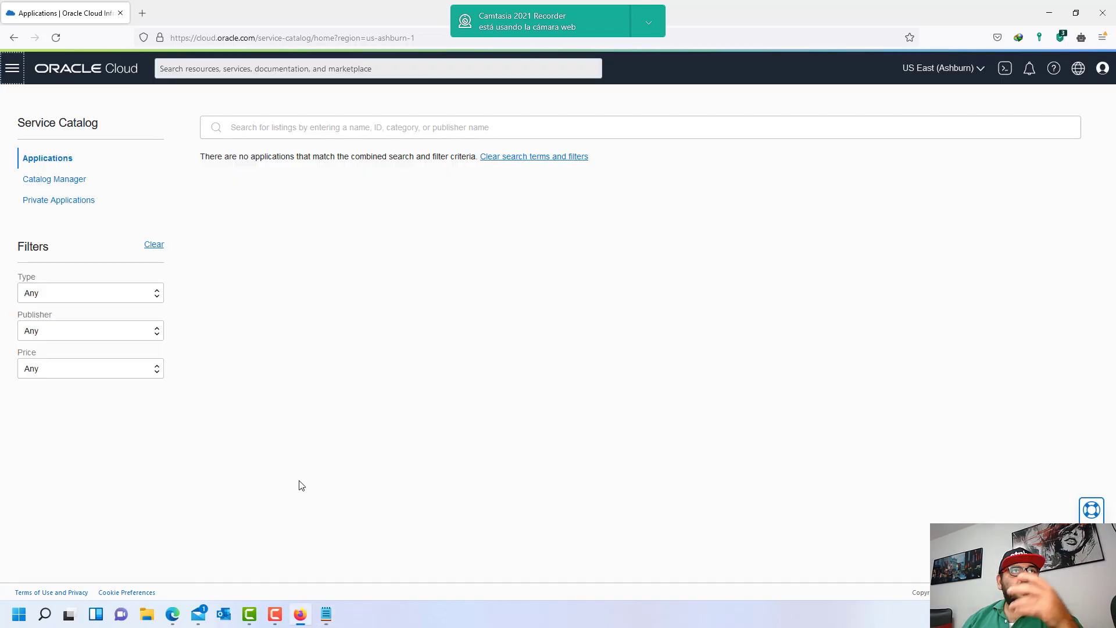
- Glance at the UDESUsers policy session, then return to the other session's console menu
left_click(12, 71)
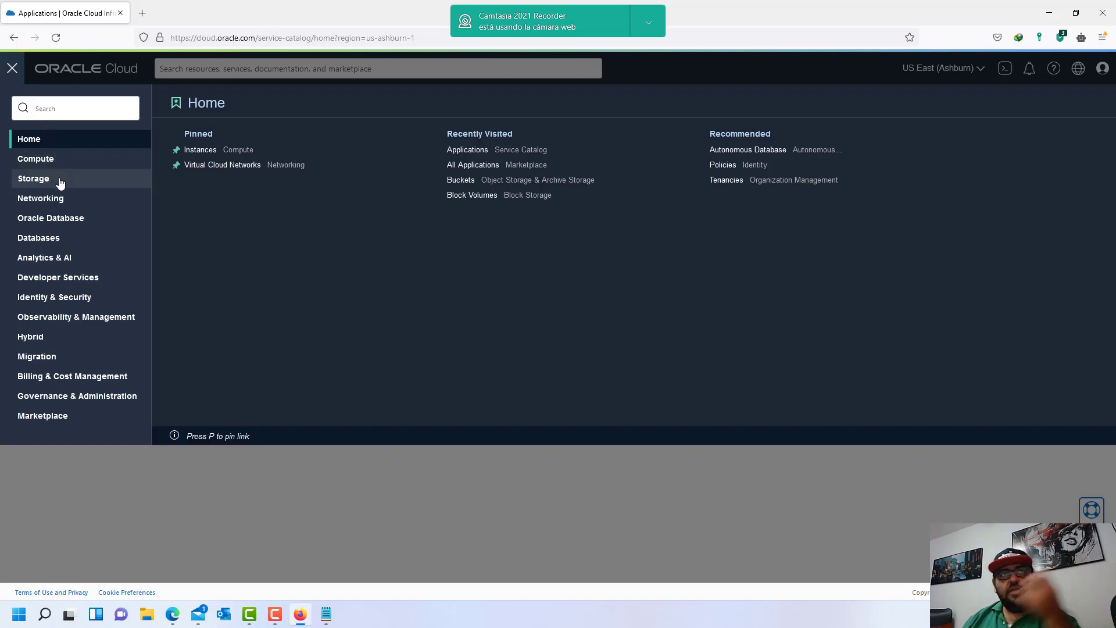
left_click(248, 616)
left_click(248, 616)
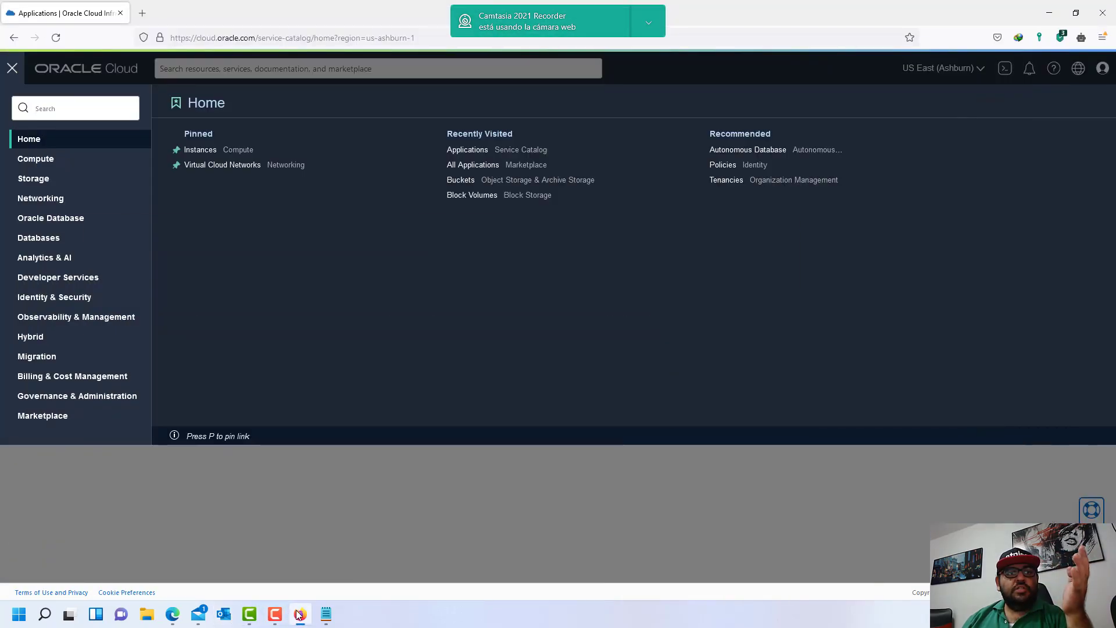
left_click(180, 620)
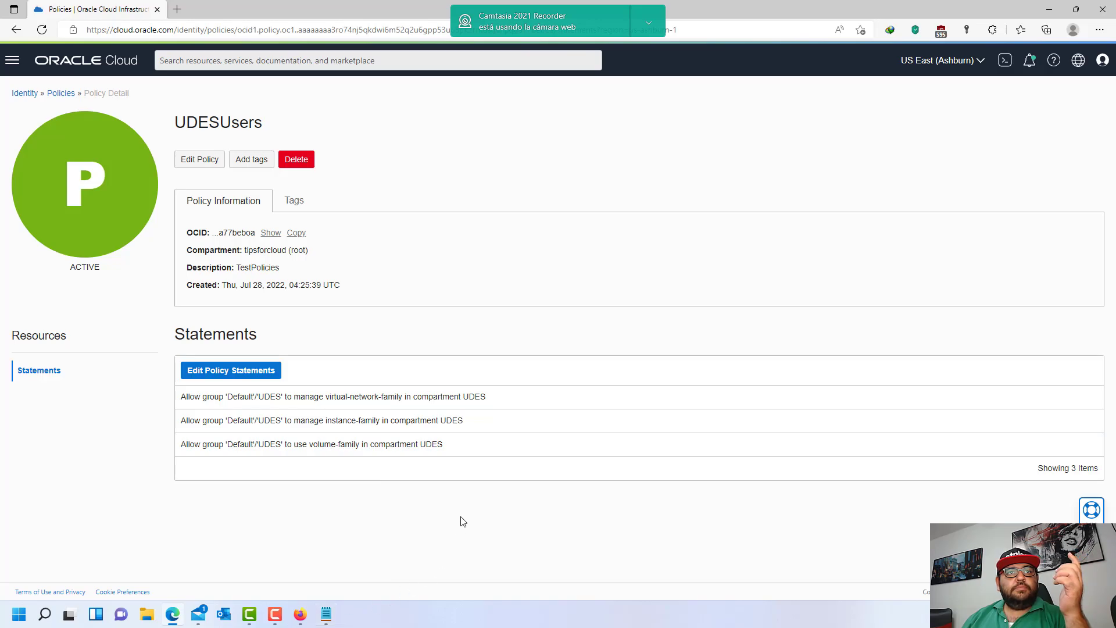
left_click(300, 615)
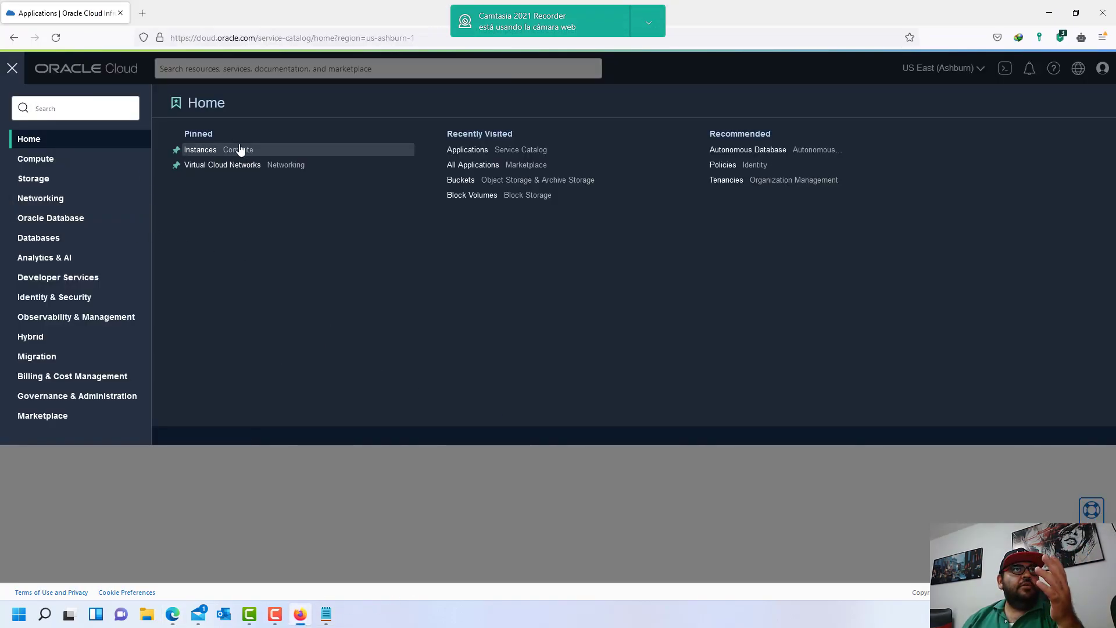
- Open Autonomous Dedicated container databases for UDES and note the load error
left_click(65, 227)
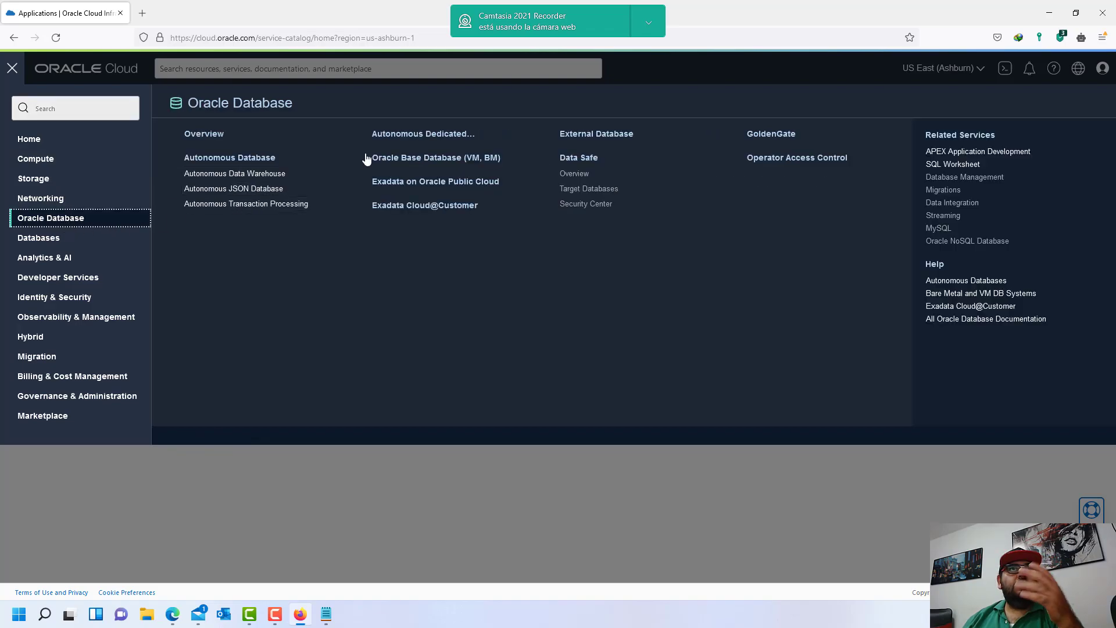
left_click(433, 136)
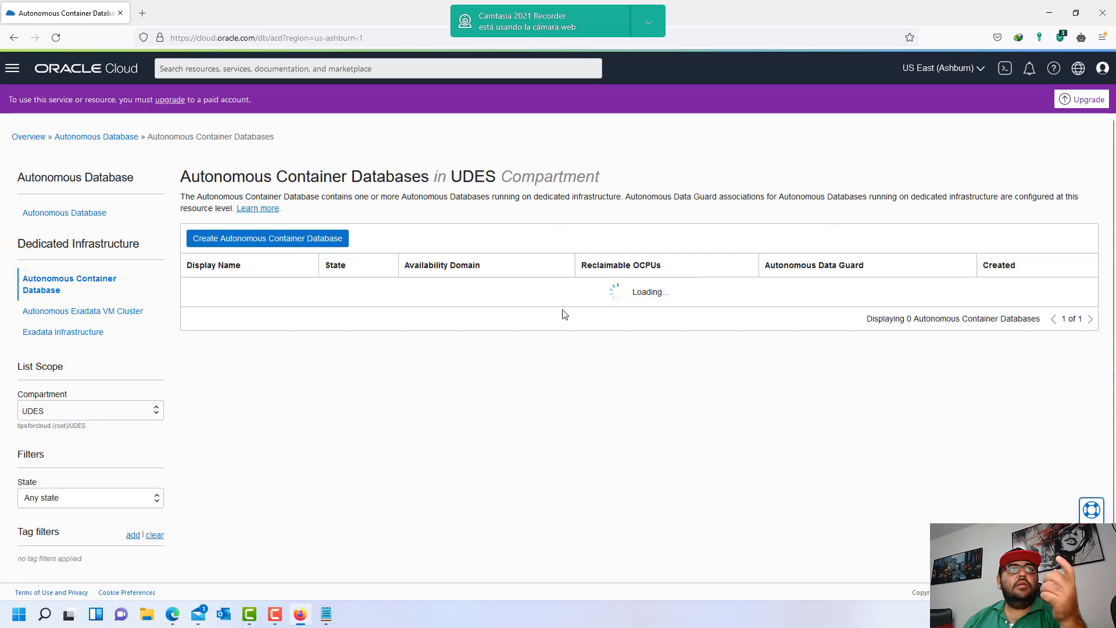
left_click_drag(632, 315, 718, 319)
left_click(689, 319)
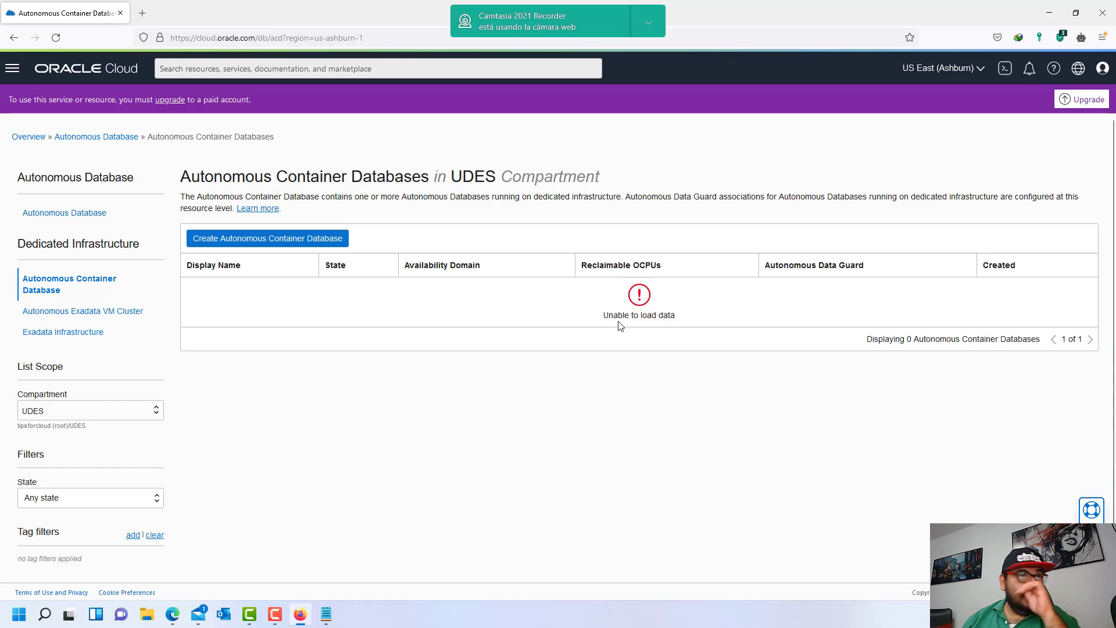
- Open the UDES Load Balancers list, note its authorization error, and bring up the Notepad draft
left_click(12, 69)
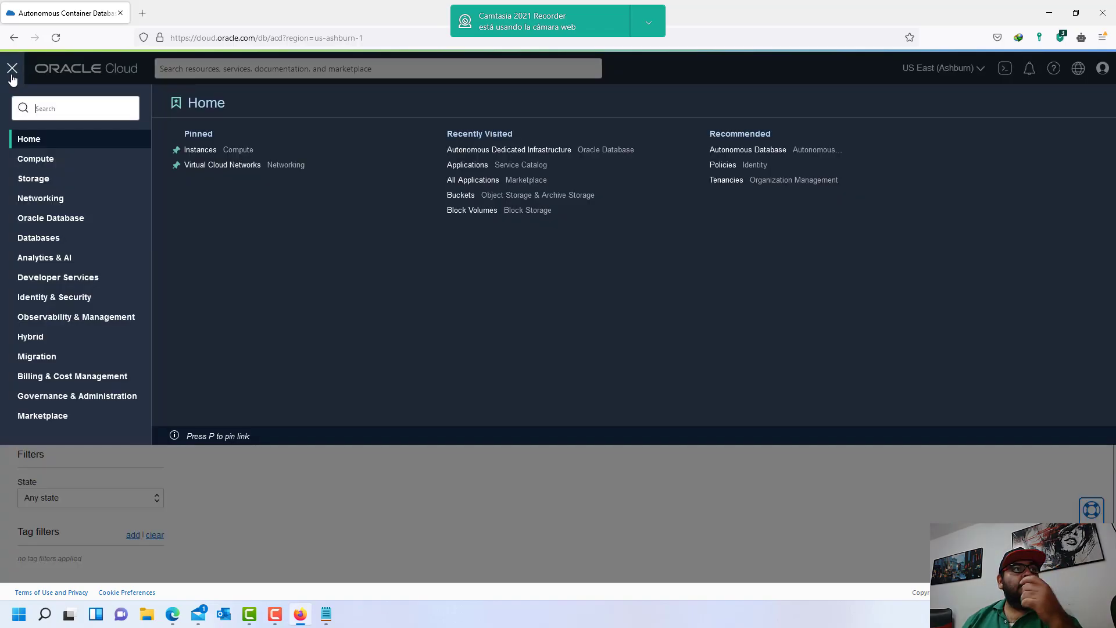
left_click(59, 208)
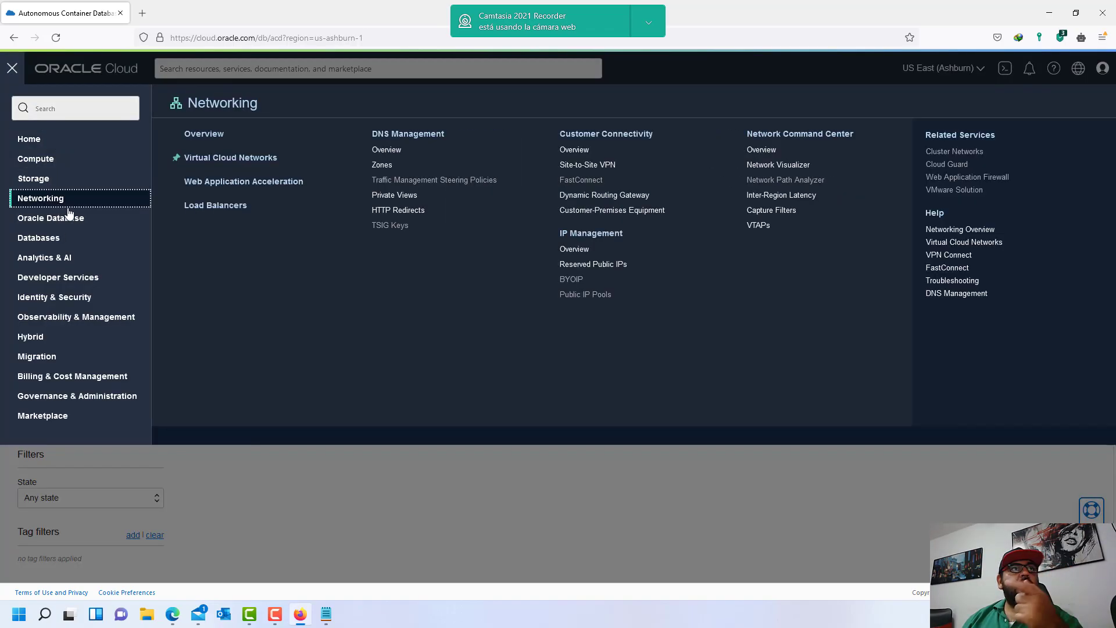
left_click(237, 208)
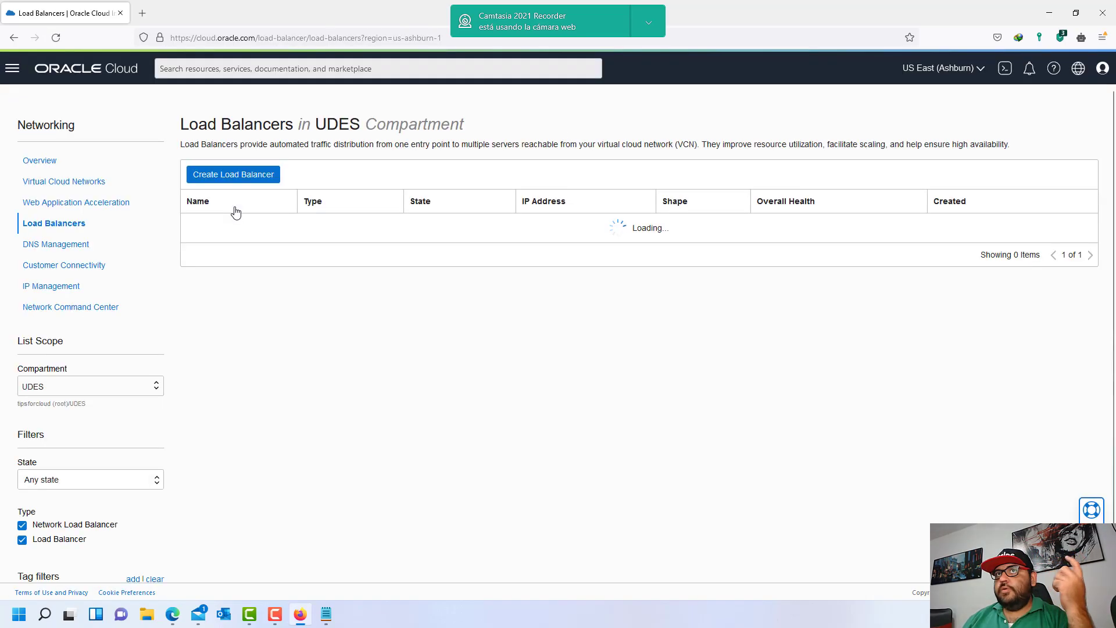
left_click_drag(598, 251, 700, 249)
left_click(691, 250)
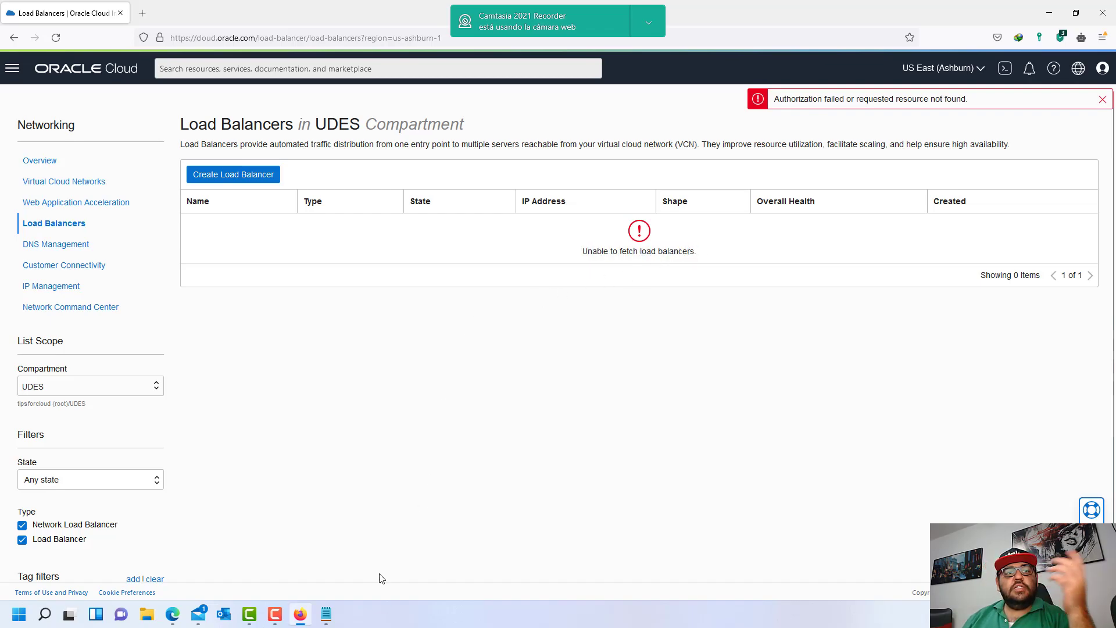
left_click(331, 614)
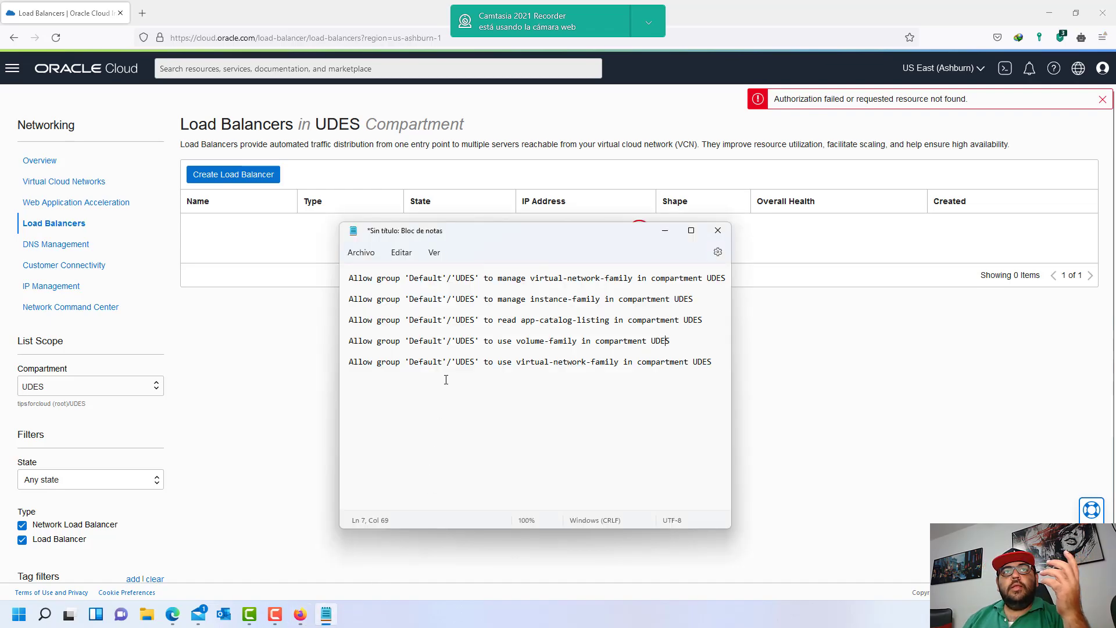
left_click_drag(349, 281, 480, 282)
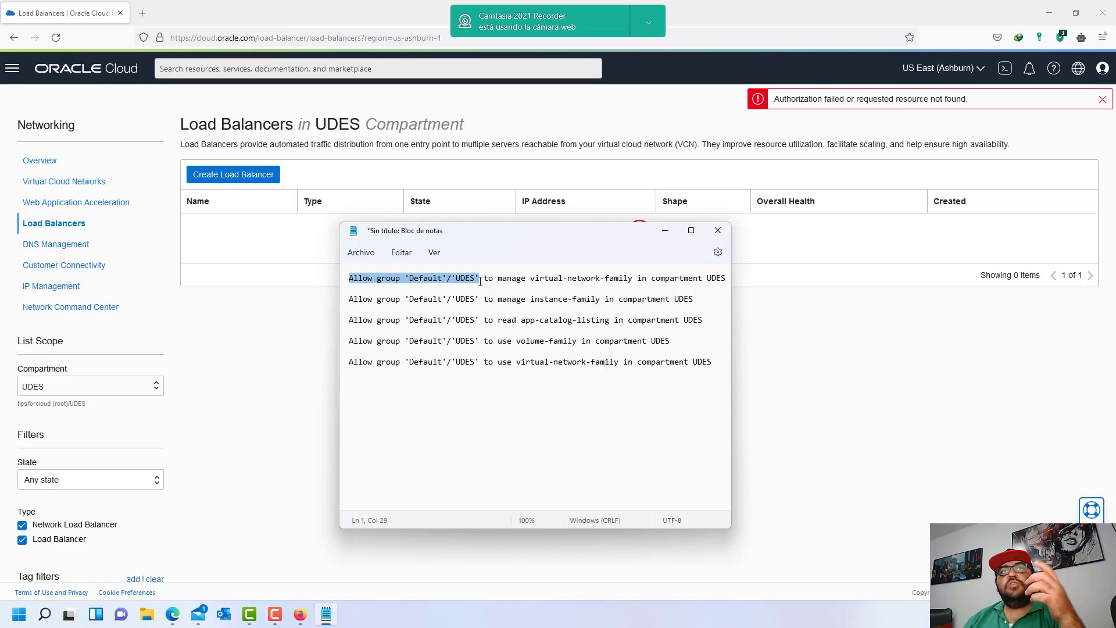
left_click_drag(497, 281, 721, 279)
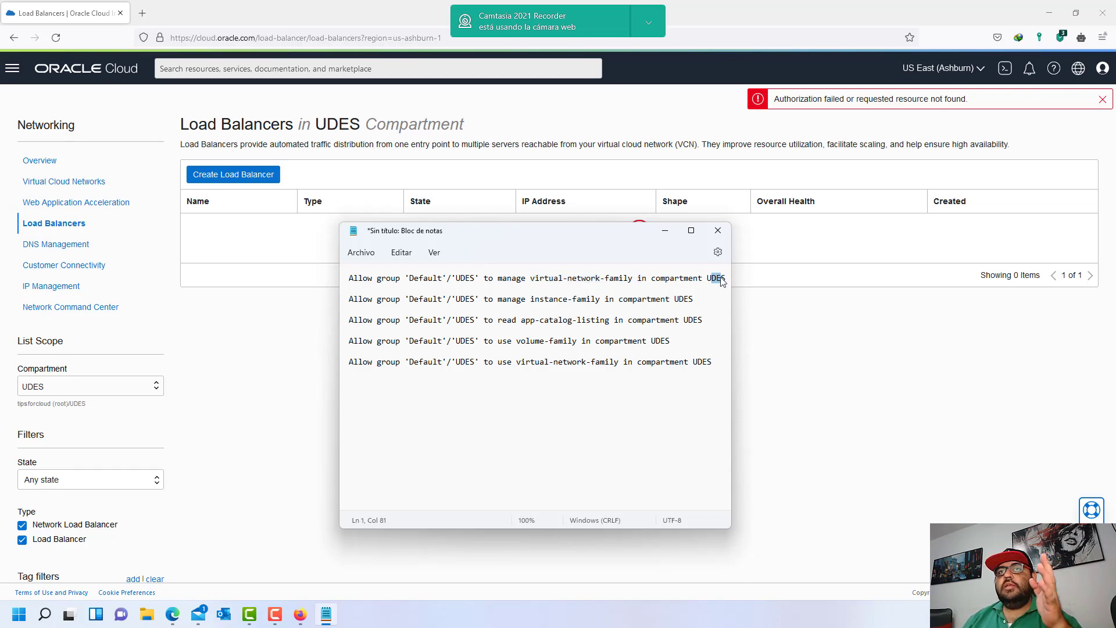